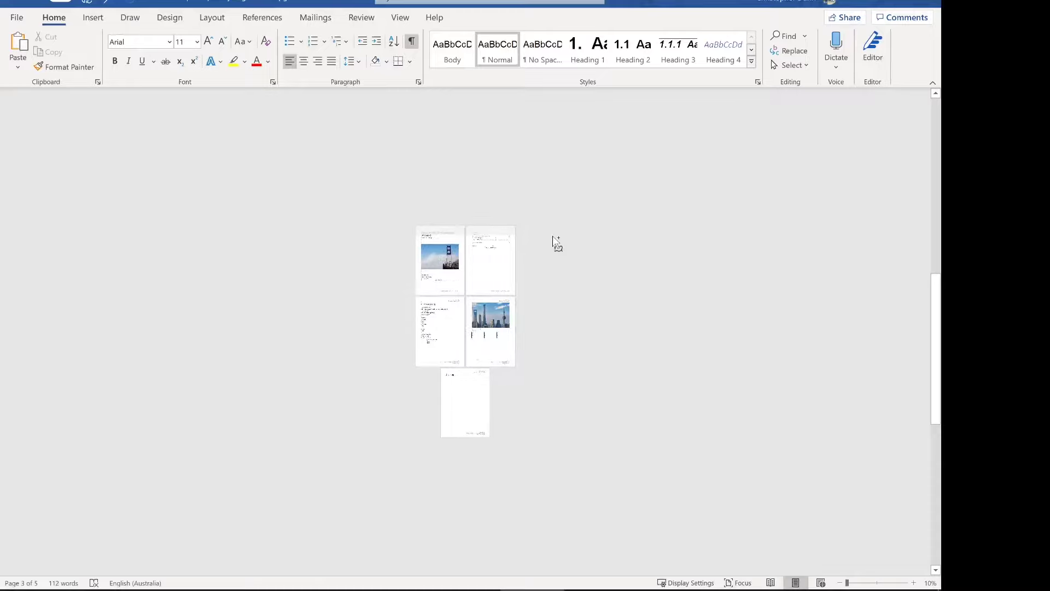
Look over the finished sample report's pages, from the cover and contents to the numbered headings and figure.
{"action": "scroll", "coordinate": [551, 237], "scroll_direction": "up", "scroll_amount": 4, "text": "ctrl"}
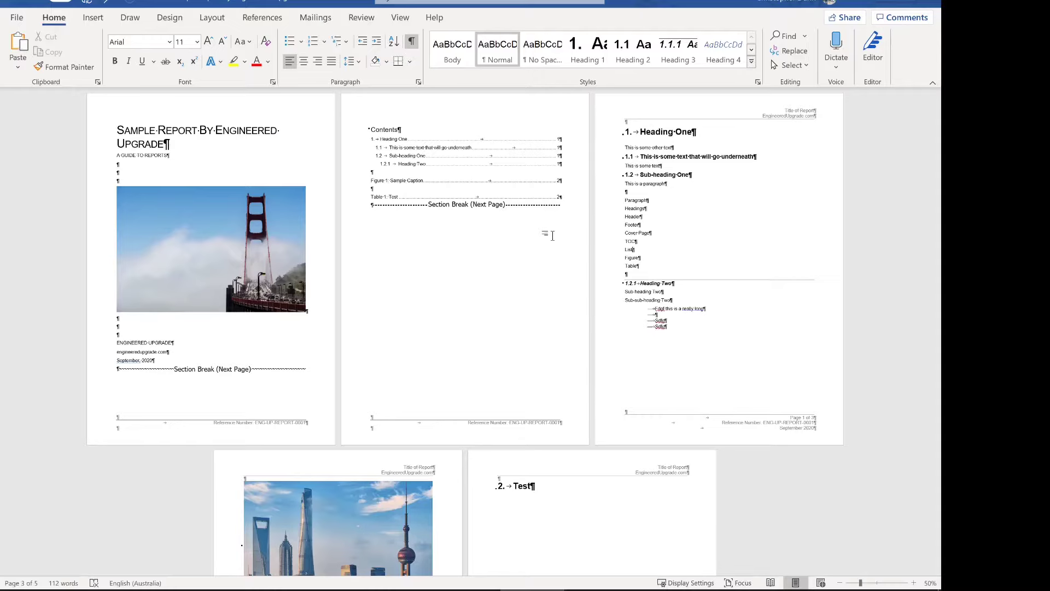
{"action": "scroll", "coordinate": [551, 235], "scroll_direction": "down", "scroll_amount": 3}
{"action": "scroll", "coordinate": [551, 235], "scroll_direction": "up", "scroll_amount": 3}
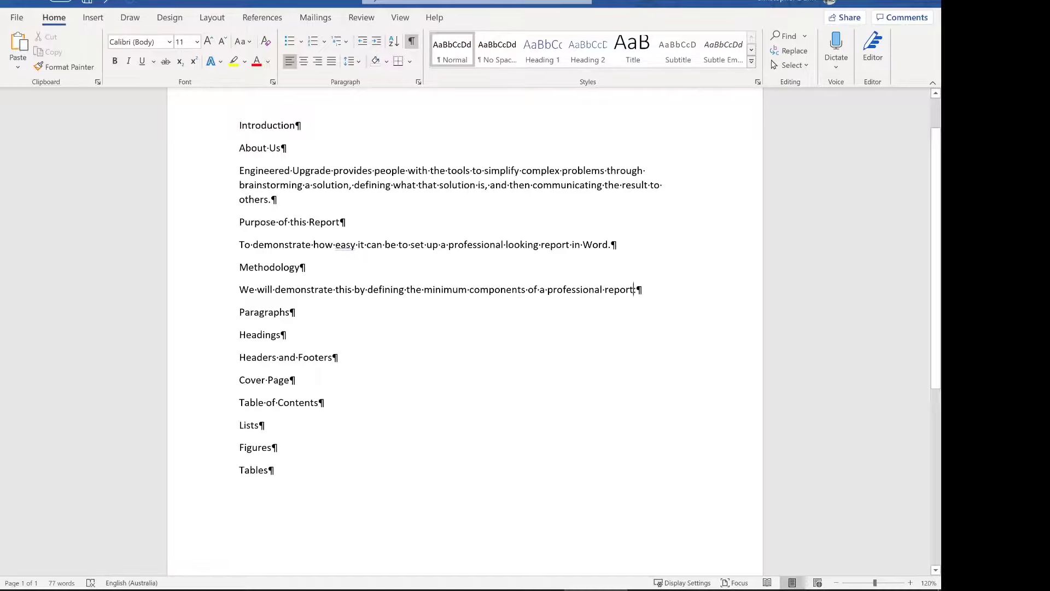
Create a new style named Body from the paragraph under Methodology and open its full formatting settings.
{"action": "scroll", "coordinate": [588, 49], "scroll_direction": "down", "scroll_amount": 3}
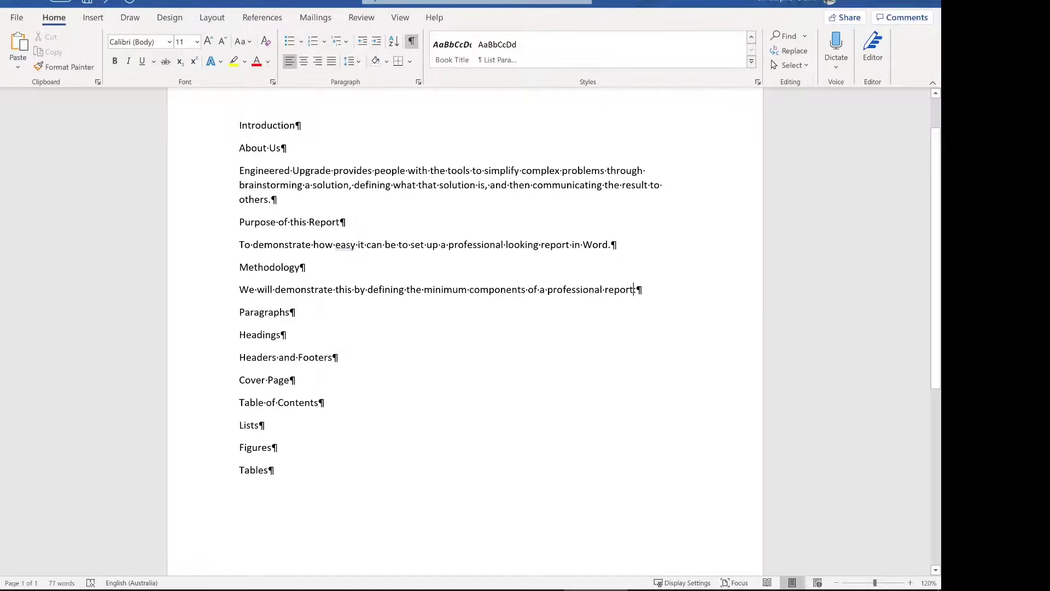
{"action": "left_click", "coordinate": [751, 64]}
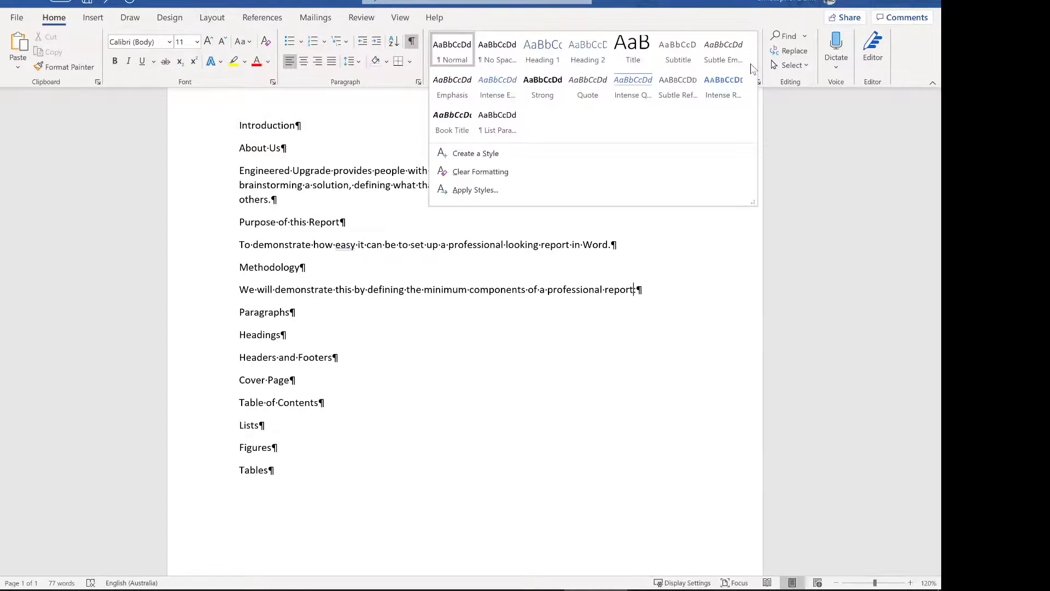
{"action": "left_click", "coordinate": [558, 155]}
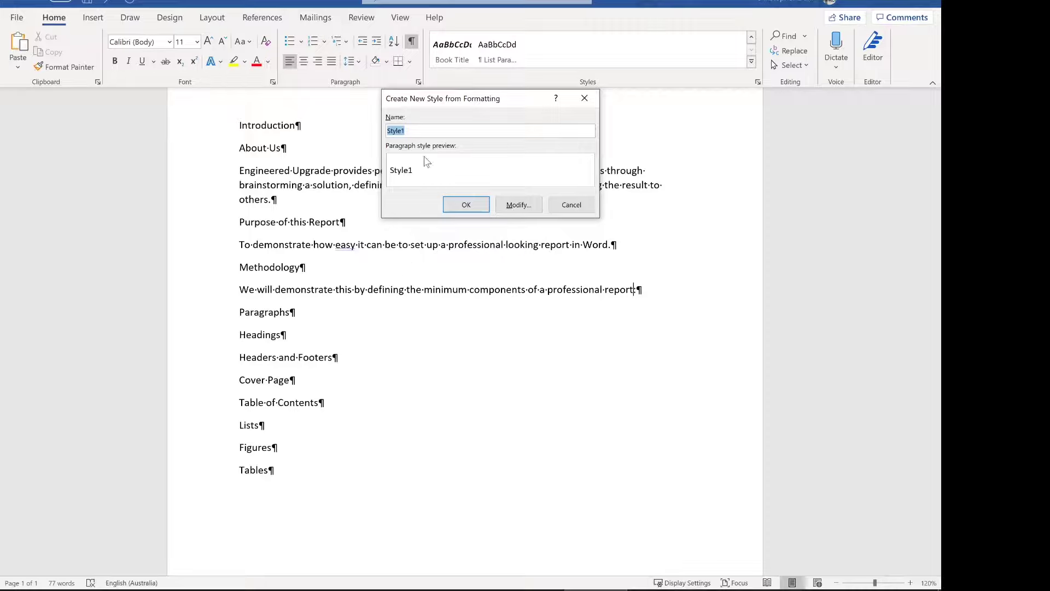
{"action": "left_click", "coordinate": [407, 130]}
{"action": "double_click", "coordinate": [408, 130]}
{"action": "type", "text": "Body"}
{"action": "left_click", "coordinate": [532, 209]}
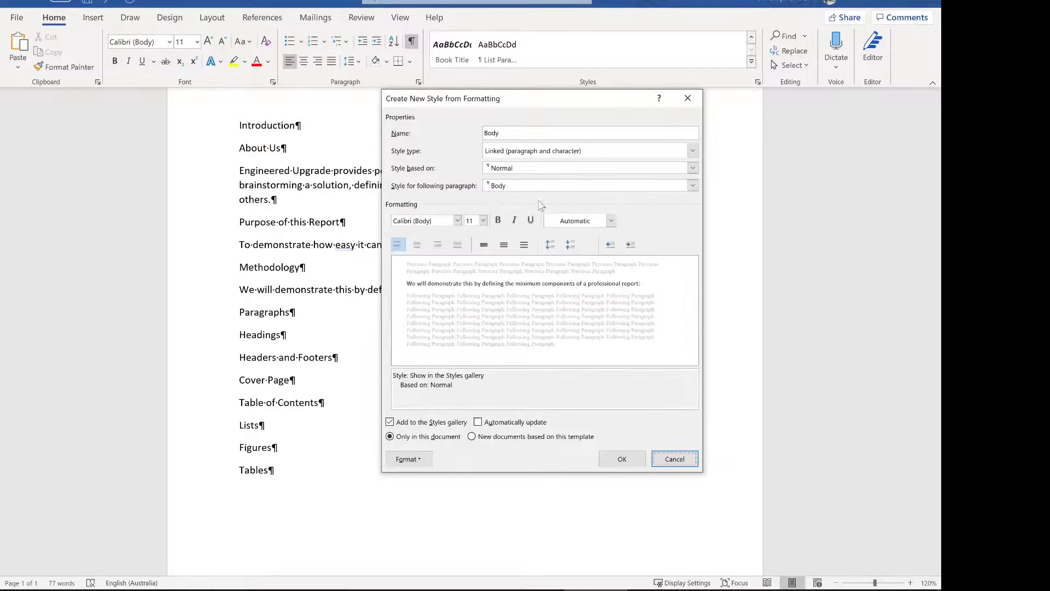
Keep the Body style's type as Linked (paragraph and character) and base it on (no style).
{"action": "left_click", "coordinate": [692, 151]}
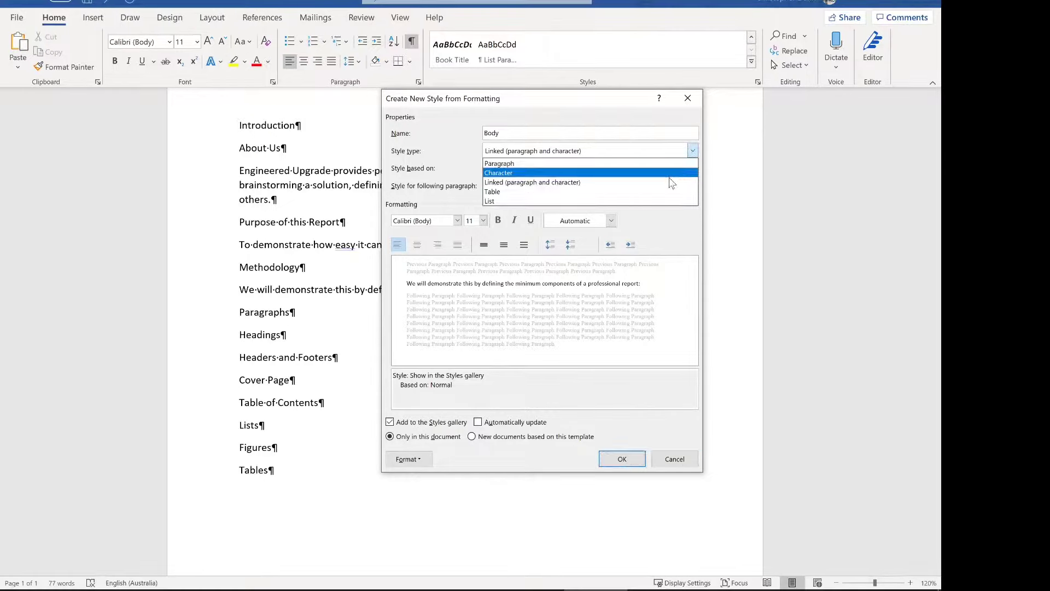
{"action": "left_click", "coordinate": [676, 182]}
{"action": "left_click", "coordinate": [690, 169]}
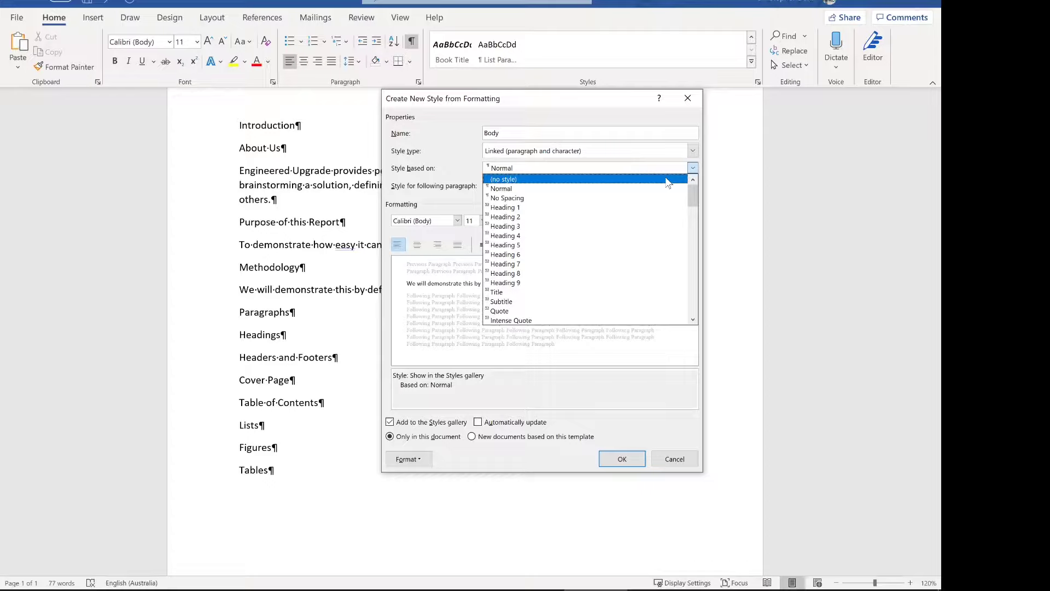
{"action": "left_click", "coordinate": [667, 180]}
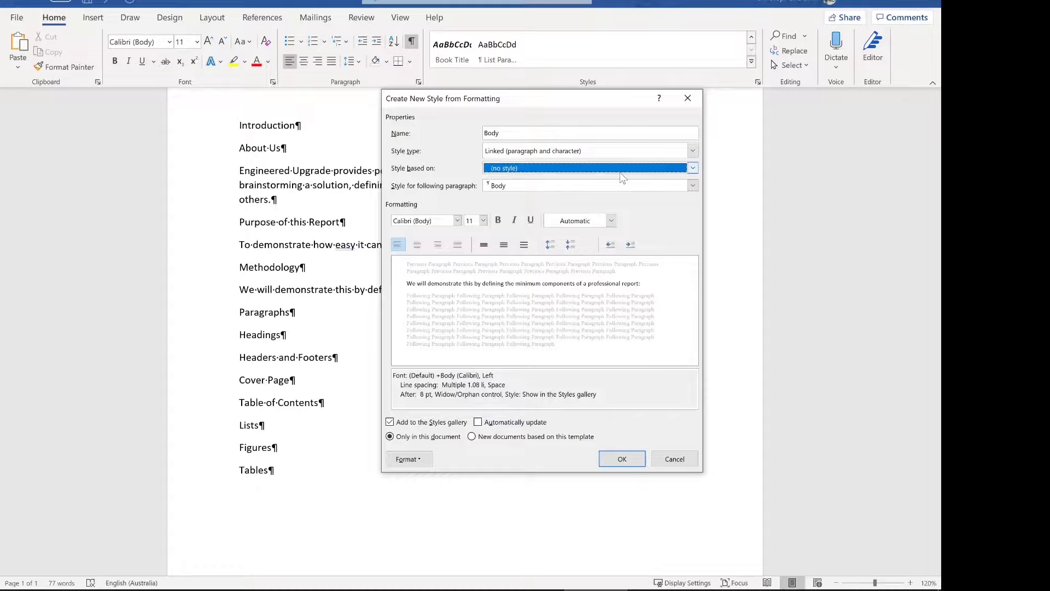
Set the Body style's font to Arial.
{"action": "left_click", "coordinate": [428, 462]}
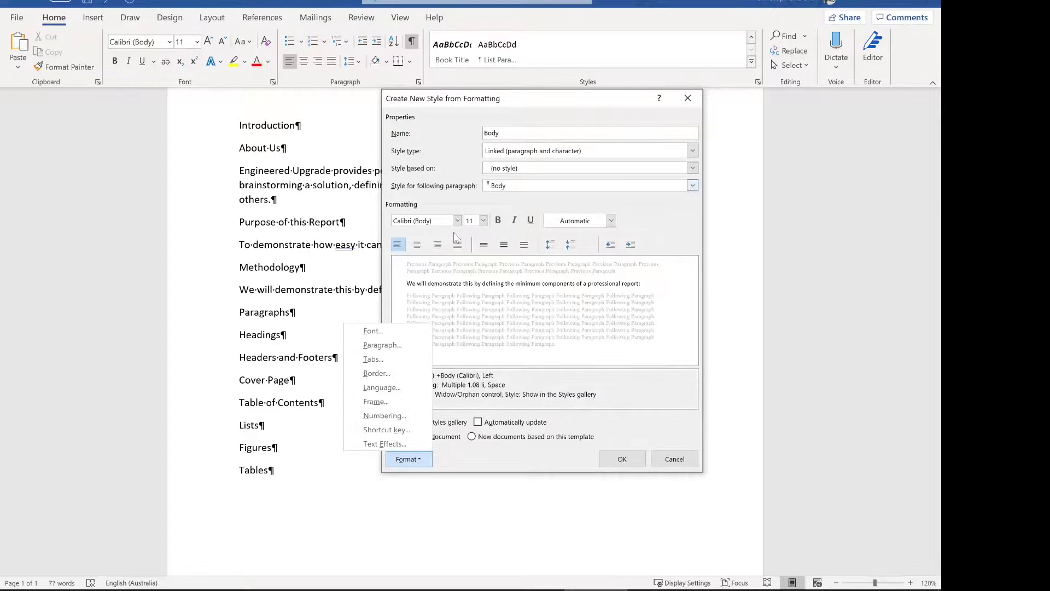
{"action": "left_click", "coordinate": [391, 328]}
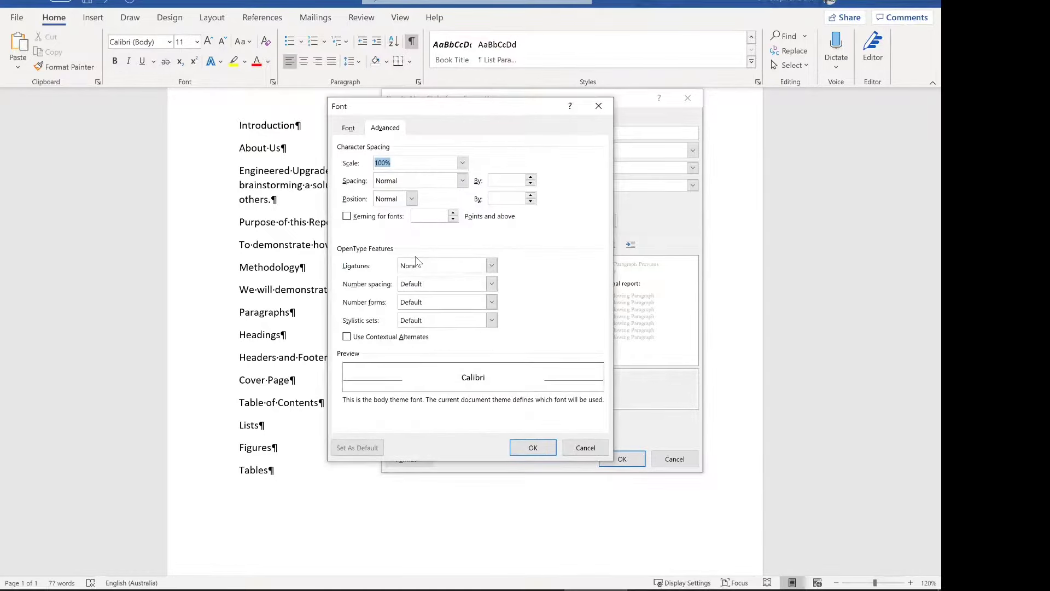
{"action": "left_click", "coordinate": [348, 128]}
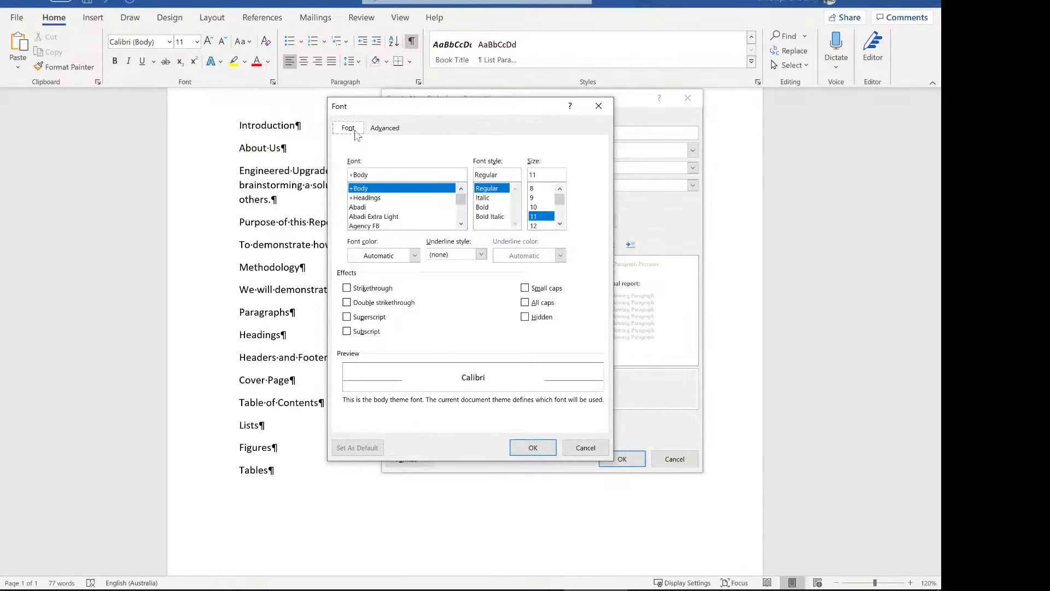
{"action": "left_click", "coordinate": [369, 174]}
{"action": "left_click_drag", "start_coordinate": [369, 174], "coordinate": [339, 183]}
{"action": "type", "text": "Arial"}
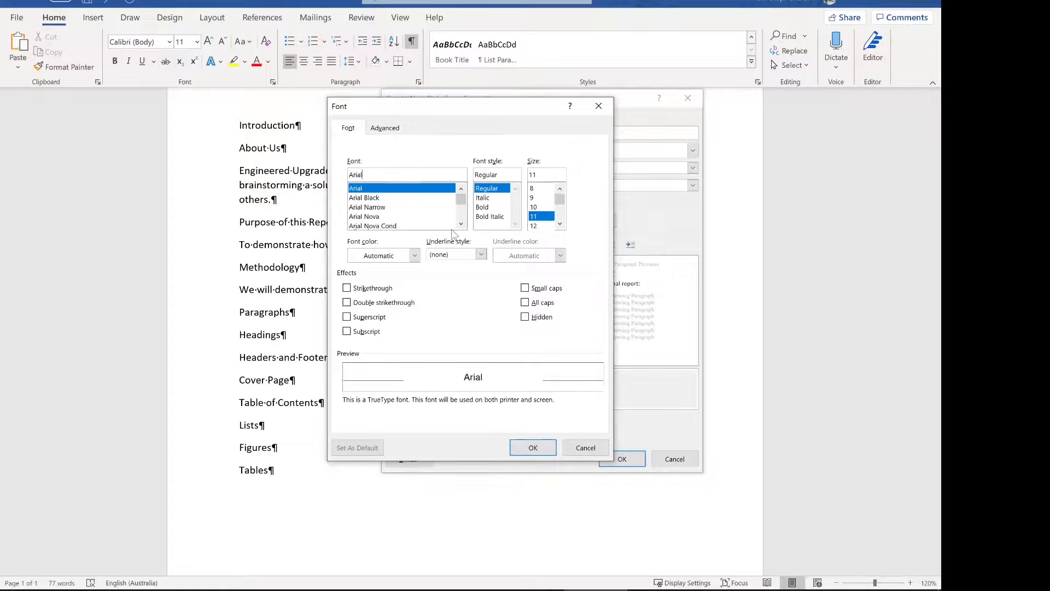
{"action": "left_click", "coordinate": [521, 448]}
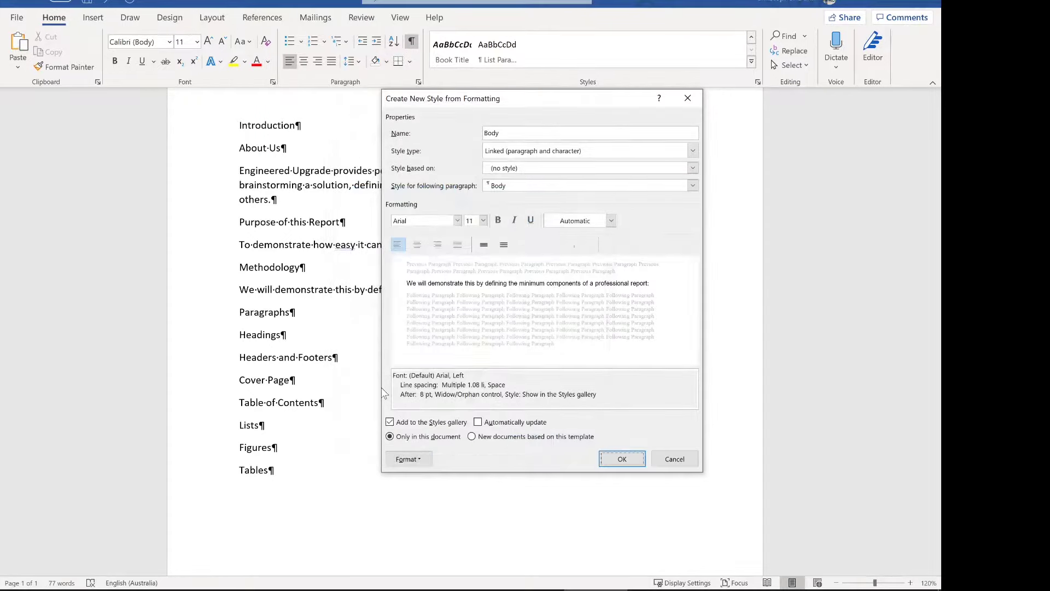
Set the Body style's paragraph spacing to 6 pt before and 6 pt after, and save the new style.
{"action": "left_click", "coordinate": [409, 459]}
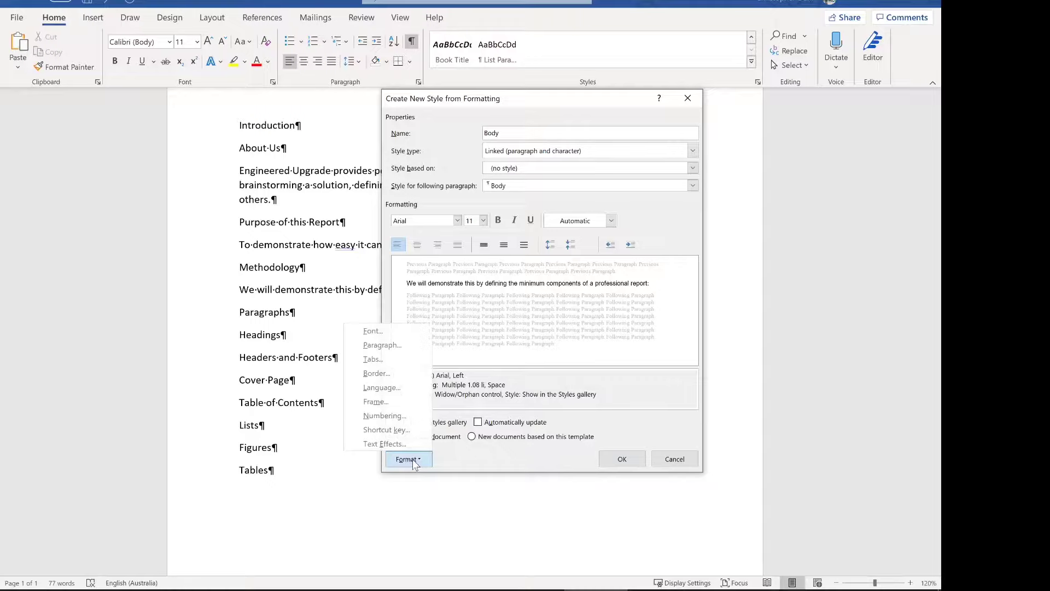
{"action": "left_click", "coordinate": [395, 345]}
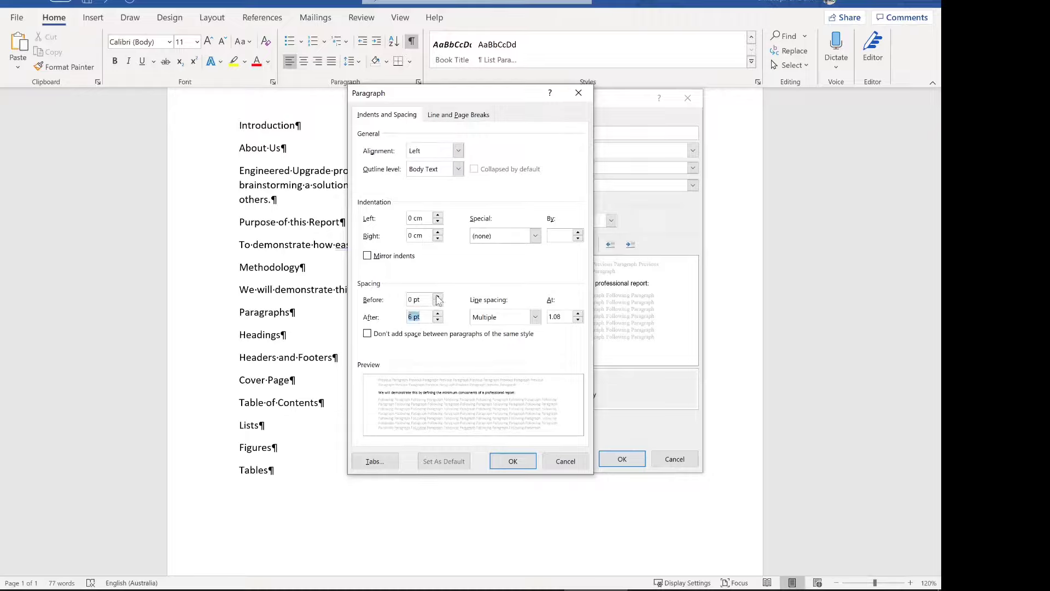
{"action": "left_click", "coordinate": [437, 296]}
{"action": "left_click", "coordinate": [444, 123]}
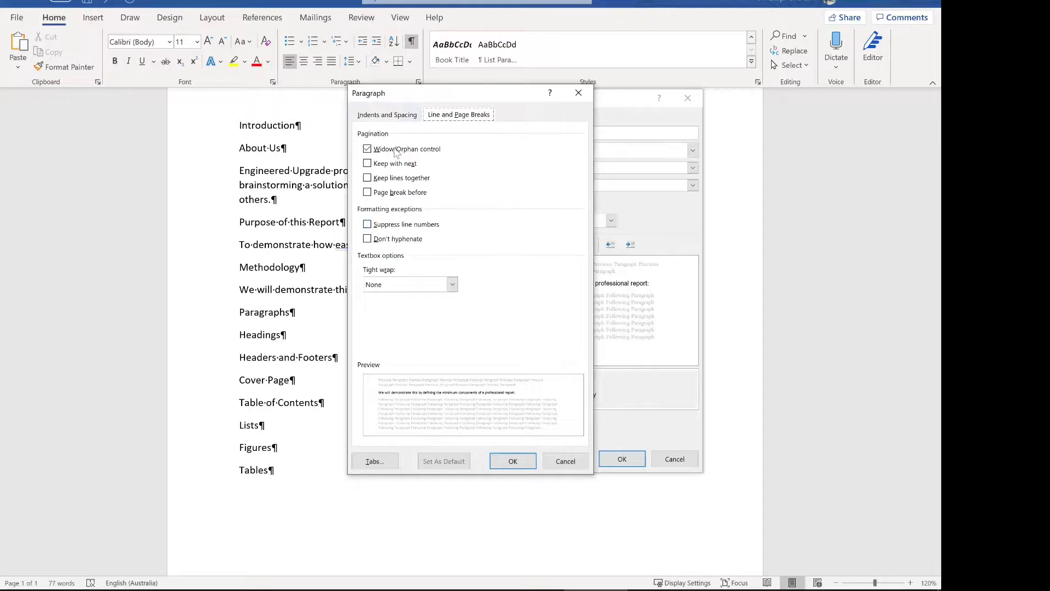
{"action": "left_click", "coordinate": [389, 115]}
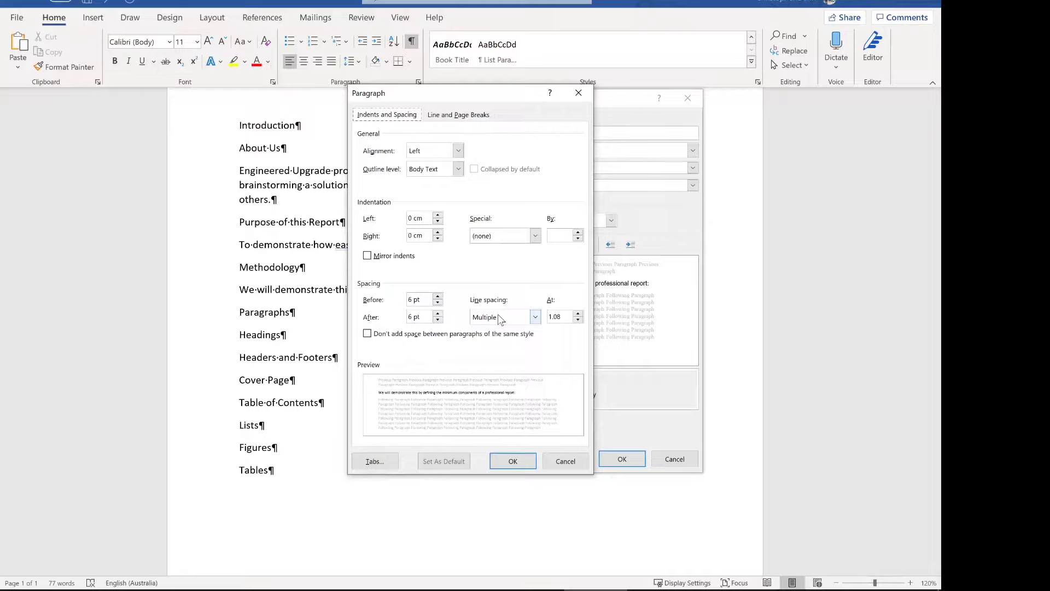
{"action": "left_click", "coordinate": [511, 458]}
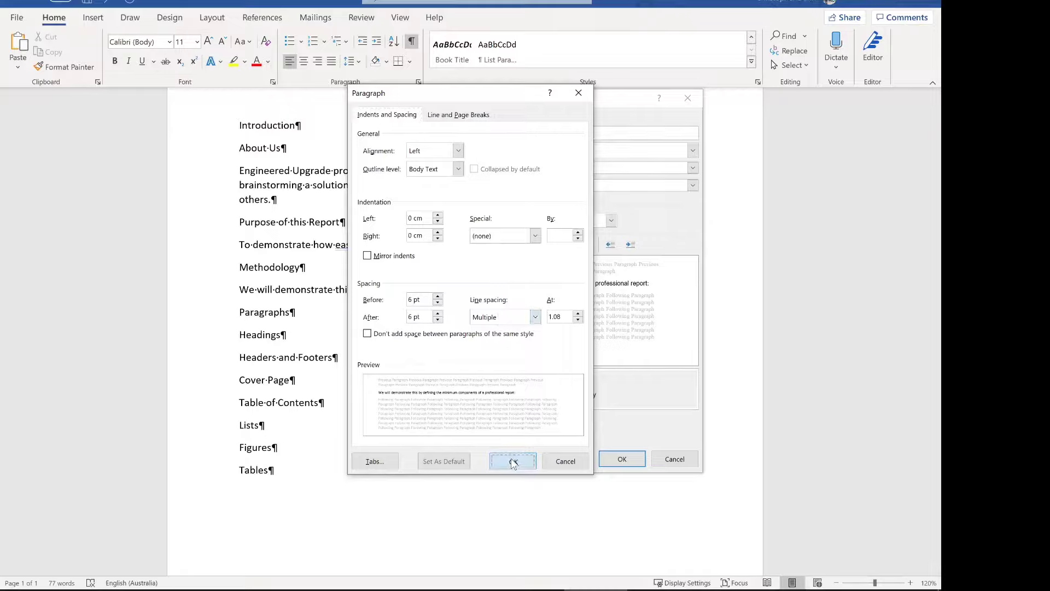
{"action": "left_click", "coordinate": [620, 460]}
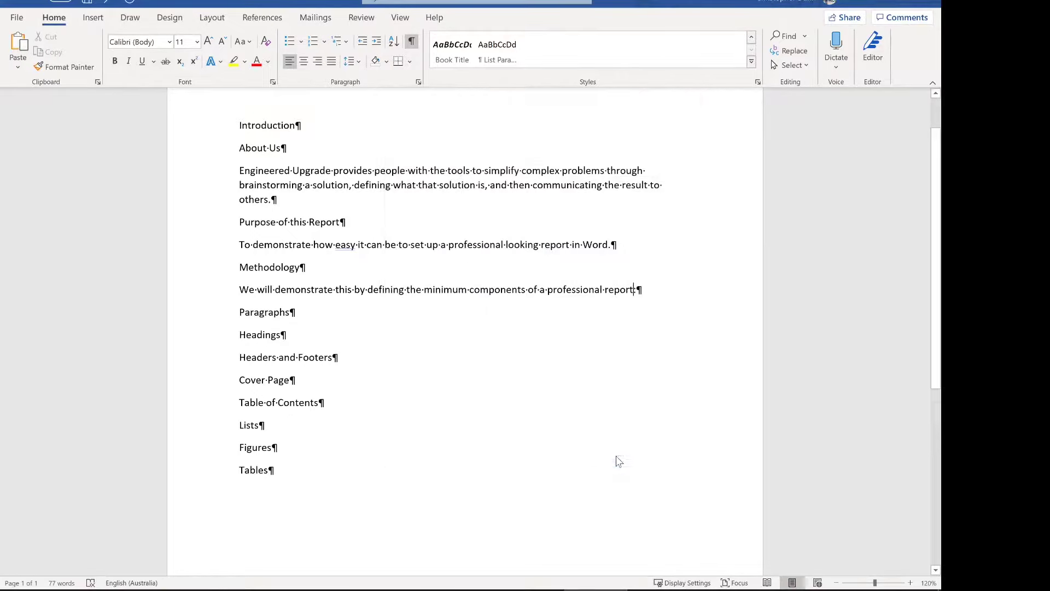
Apply the Body style to the text under About Us, Purpose of this Report and Methodology, including the lines from Paragraphs to Tables.
{"action": "left_click", "coordinate": [750, 40]}
{"action": "left_click", "coordinate": [751, 39]}
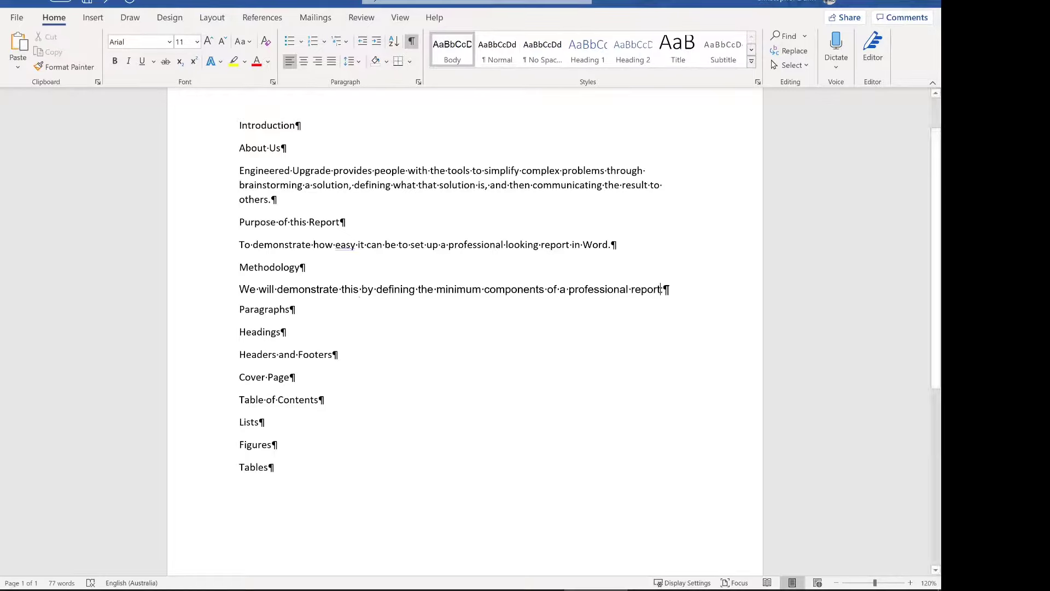
{"action": "left_click_drag", "start_coordinate": [276, 470], "coordinate": [240, 288]}
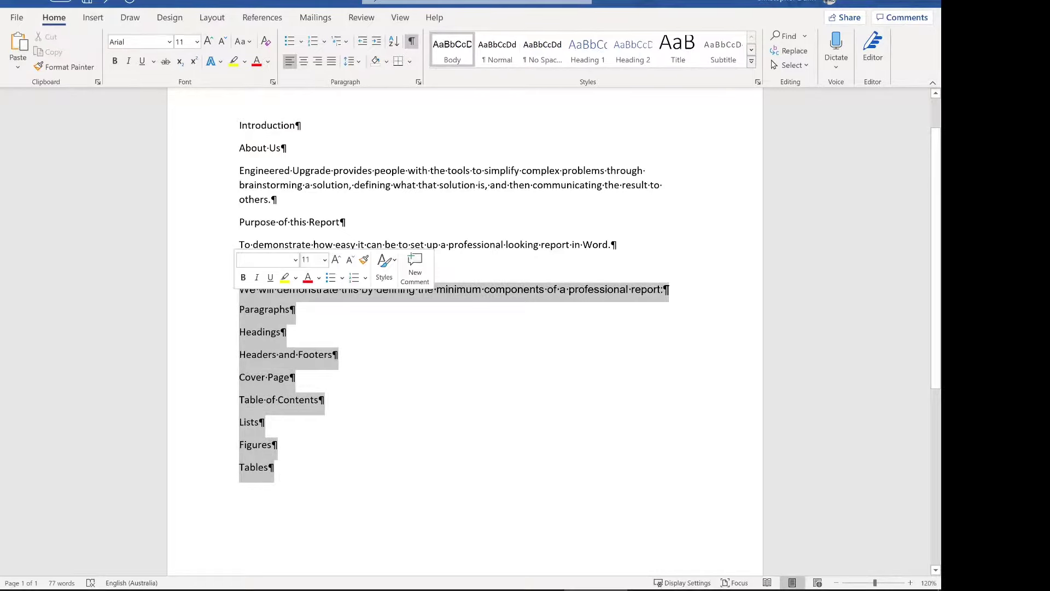
{"action": "left_click", "coordinate": [453, 49]}
{"action": "left_click_drag", "start_coordinate": [617, 244], "coordinate": [239, 244]}
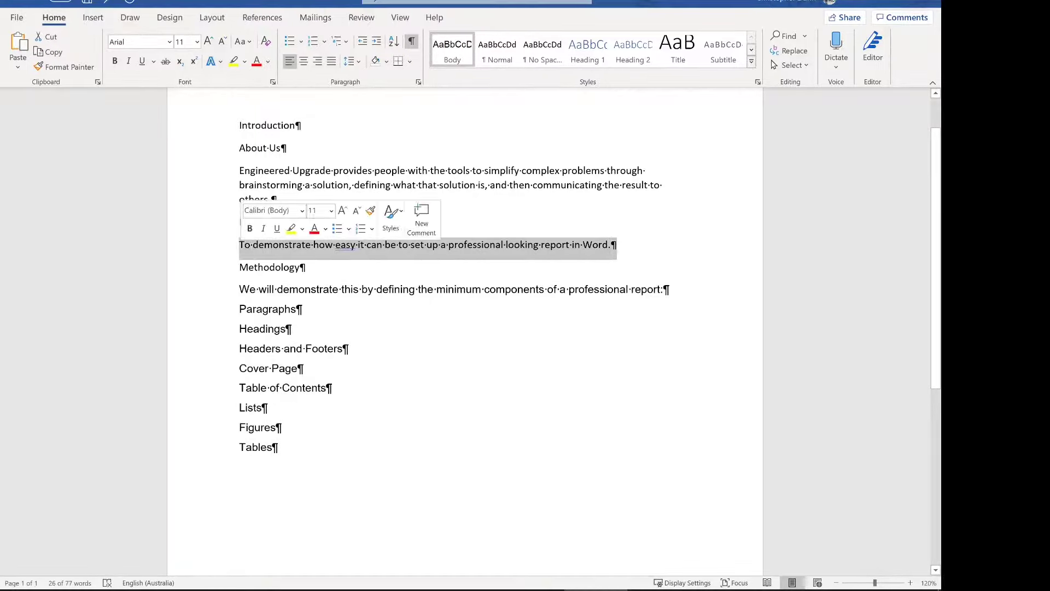
{"action": "left_click", "coordinate": [452, 50]}
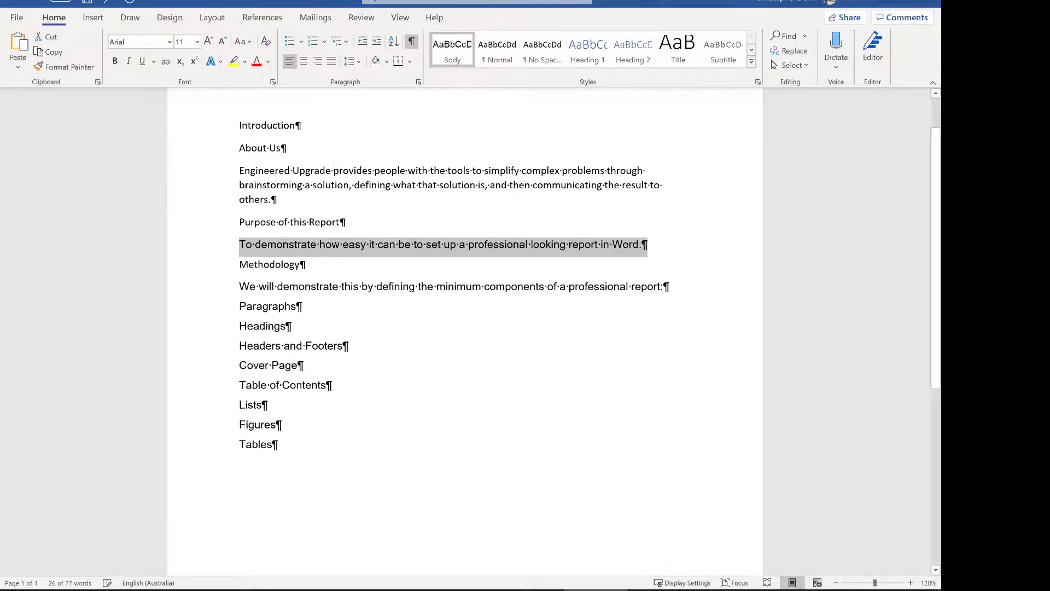
{"action": "left_click_drag", "start_coordinate": [276, 199], "coordinate": [239, 170]}
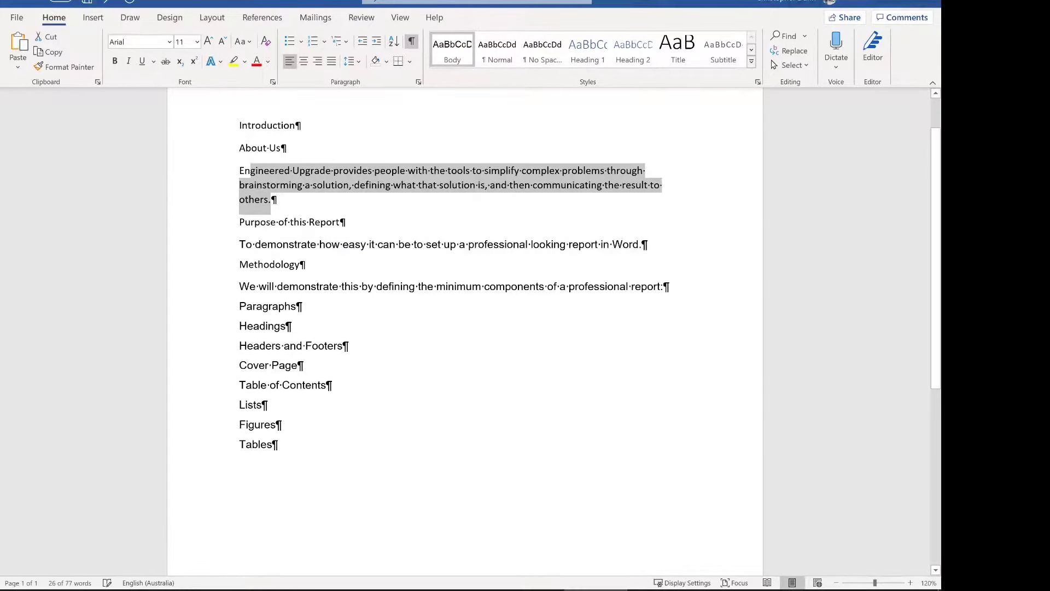
{"action": "left_click", "coordinate": [457, 43]}
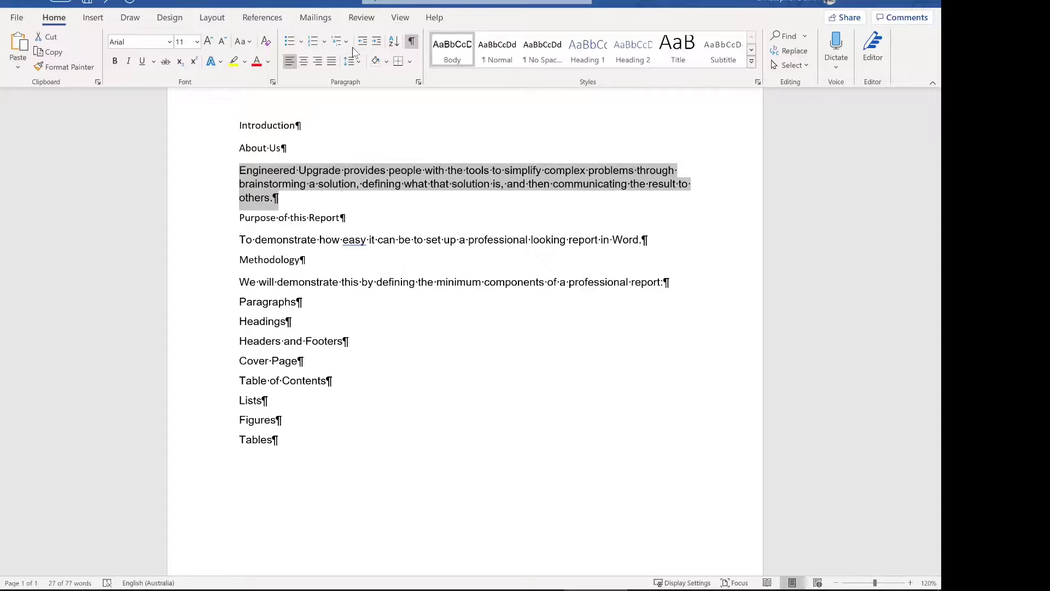
Try numbering the Introduction and About Us headings by hand with 1. and 1.1, and remove the numbers again.
{"action": "left_click", "coordinate": [240, 125]}
{"action": "type", "text": "1."}
{"action": "key", "text": "Tab"}
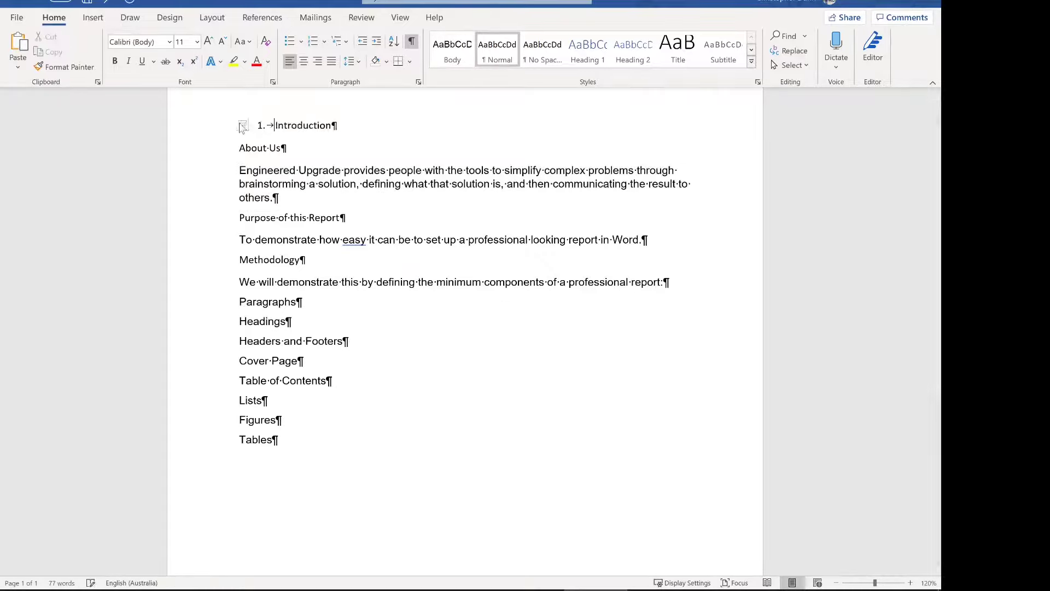
{"action": "key", "text": "ctrl+z"}
{"action": "key", "text": "ctrl+z"}
{"action": "key", "text": "ctrl+z"}
{"action": "key", "text": "Down"}
{"action": "type", "text": "1.1"}
{"action": "key", "text": "BackSpace"}
{"action": "key", "text": "BackSpace"}
{"action": "key", "text": "BackSpace"}
{"action": "key", "text": "BackSpace"}
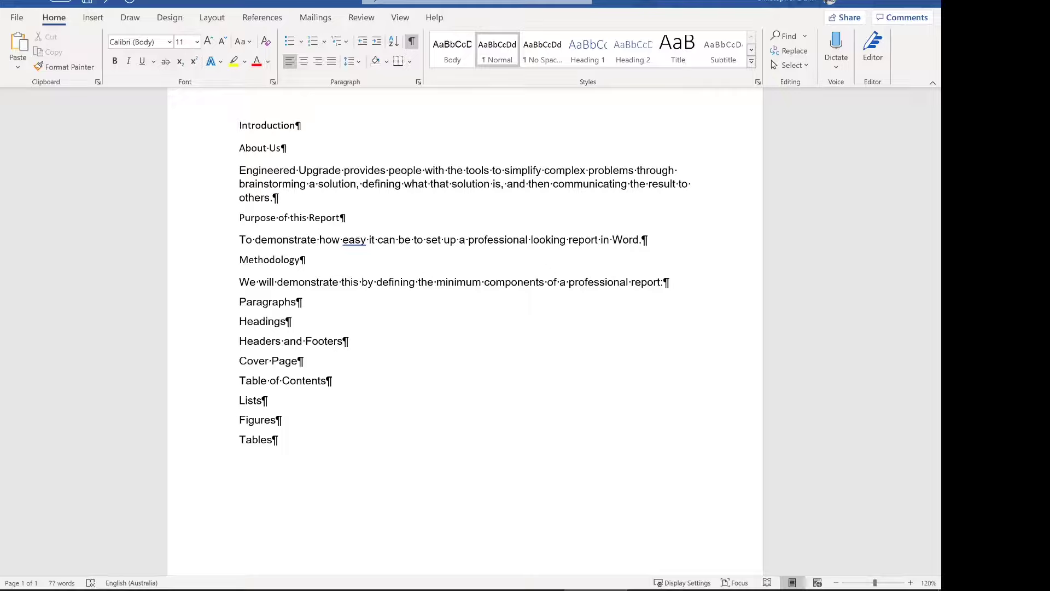
Start defining a new multilevel list, with level 1 selected and the additional list options shown.
{"action": "left_click", "coordinate": [347, 42]}
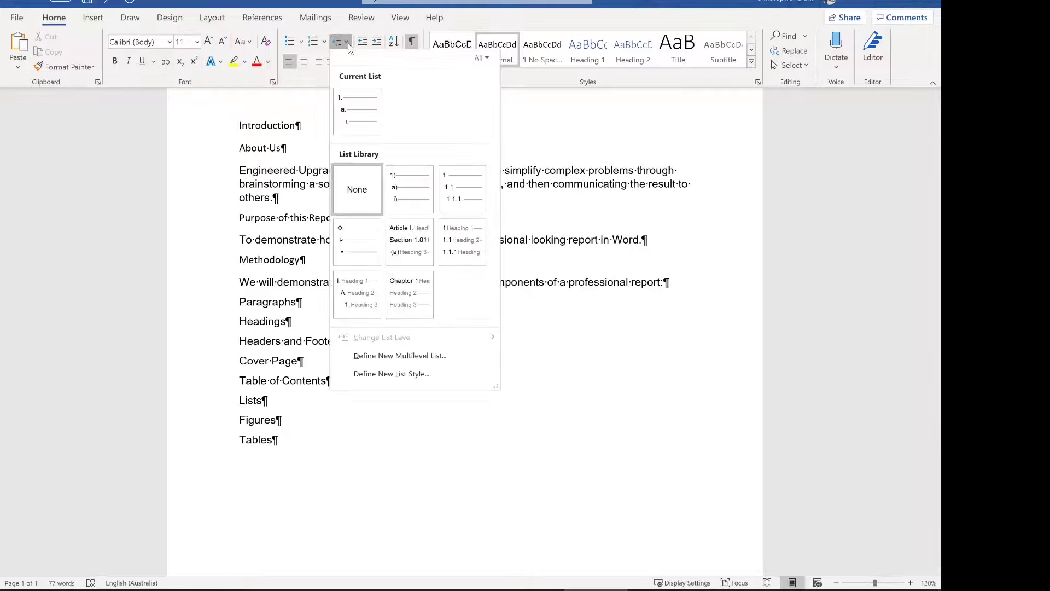
{"action": "left_click", "coordinate": [422, 354]}
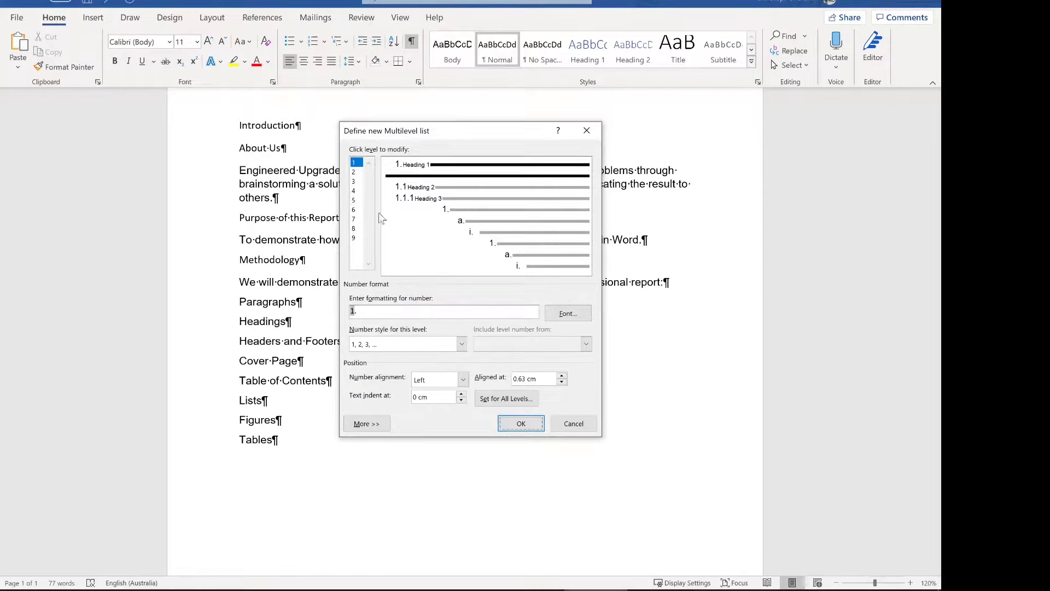
{"action": "left_click", "coordinate": [361, 163]}
{"action": "left_click", "coordinate": [361, 424]}
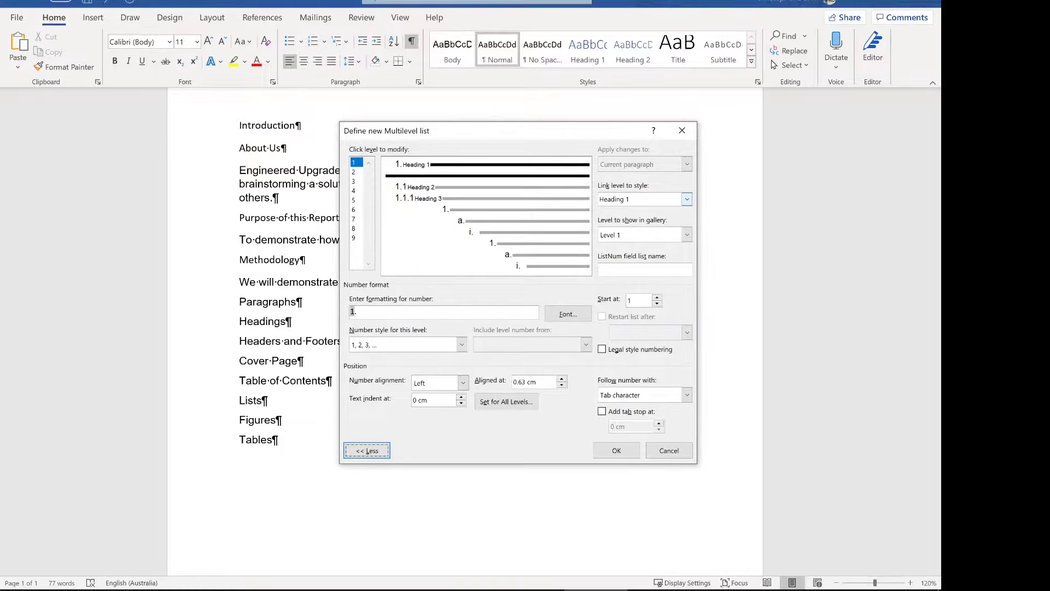
Check the linked heading styles and number formats of list levels 2 and 3, and return to level 1.
{"action": "left_click", "coordinate": [354, 172]}
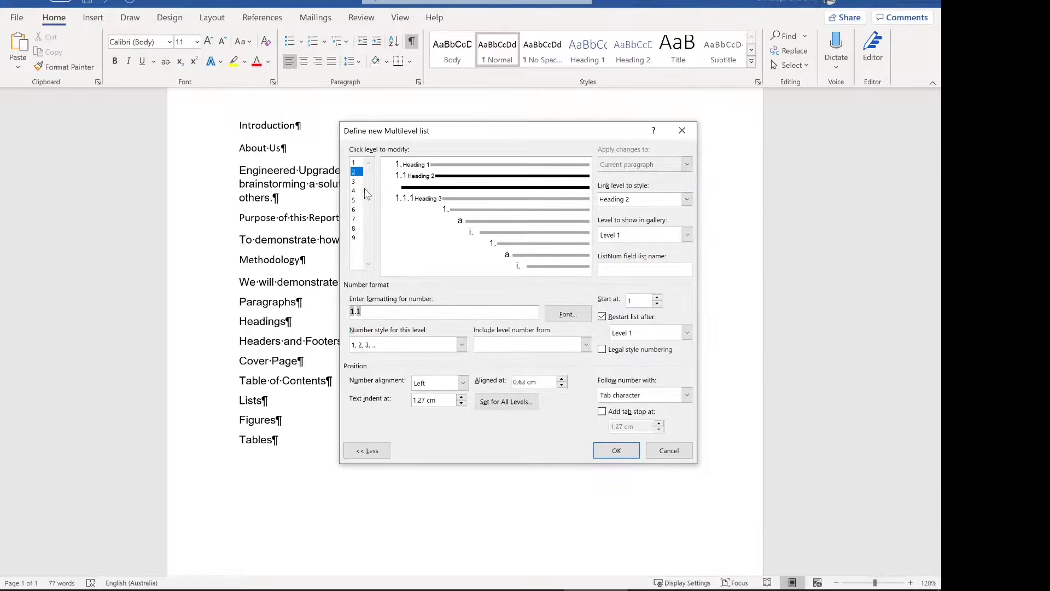
{"action": "left_click", "coordinate": [356, 181]}
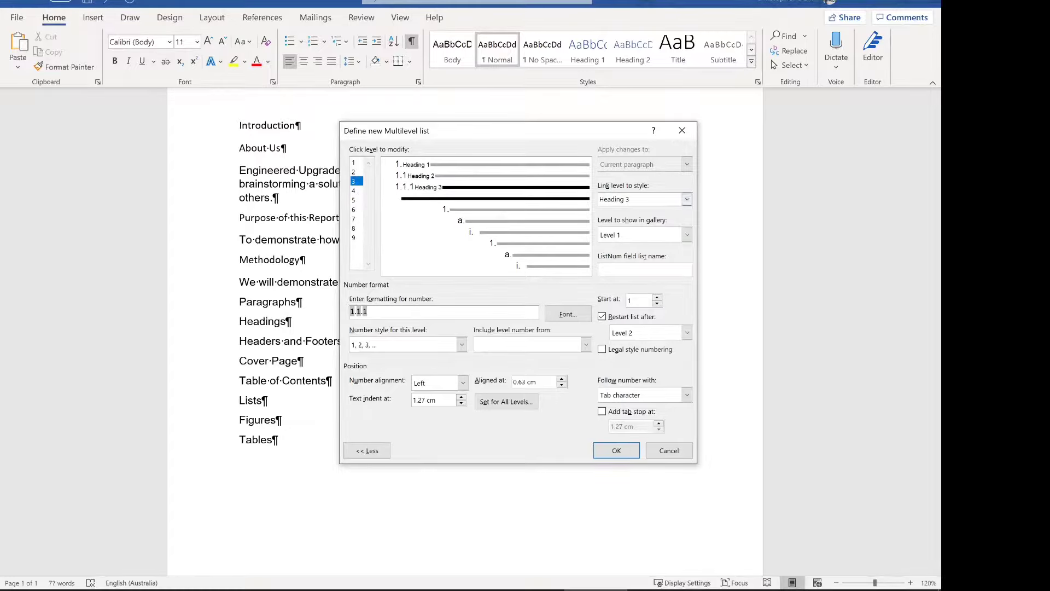
{"action": "left_click", "coordinate": [354, 172]}
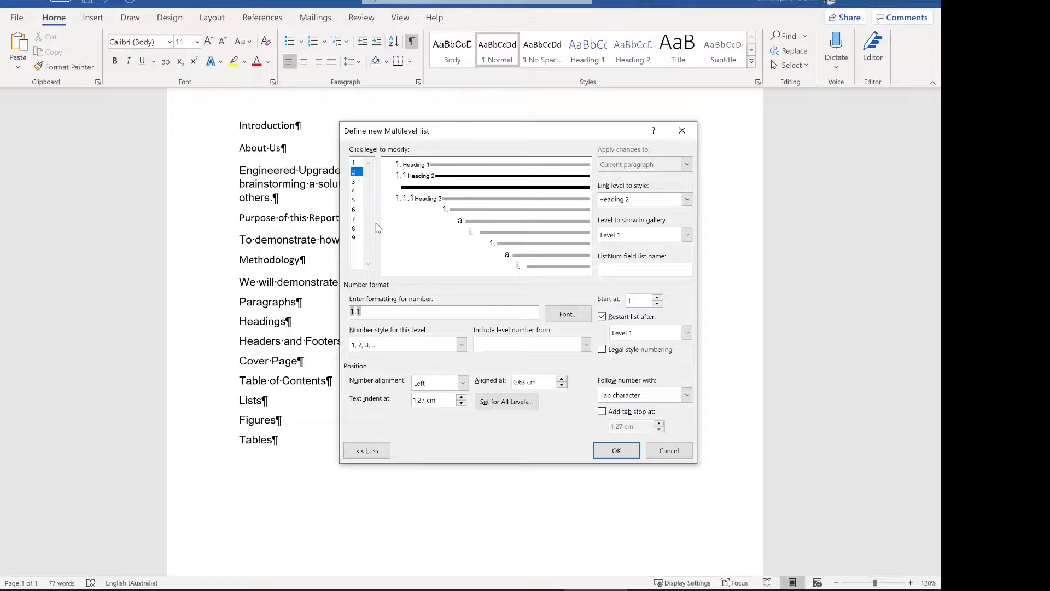
{"action": "left_click", "coordinate": [355, 163]}
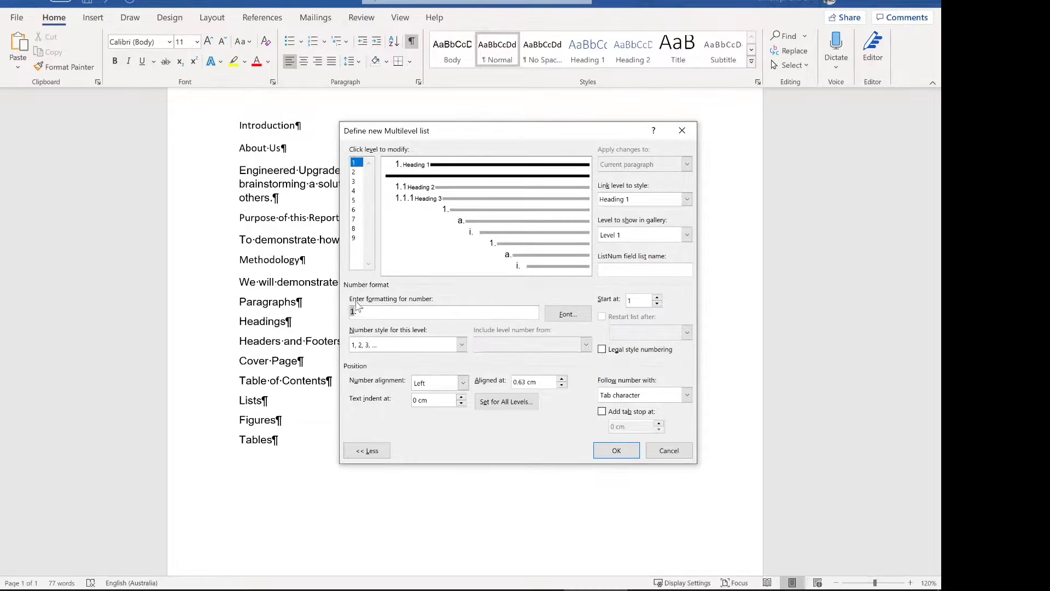
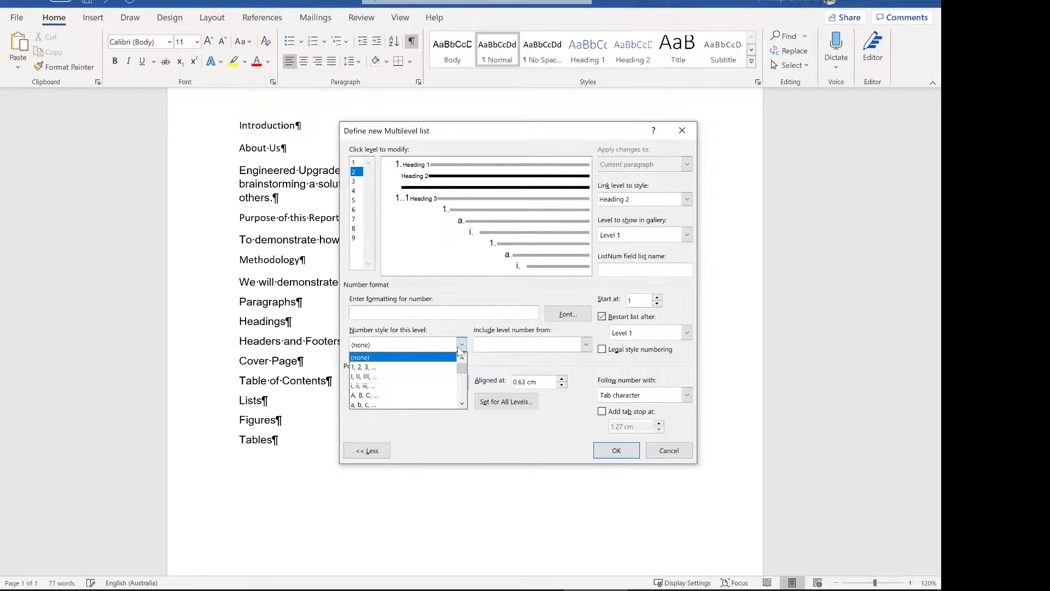
Build the level 2 number format as 1.1, using number style 1, 2, 3, a period and the included level 1 number.
{"action": "left_click", "coordinate": [437, 366]}
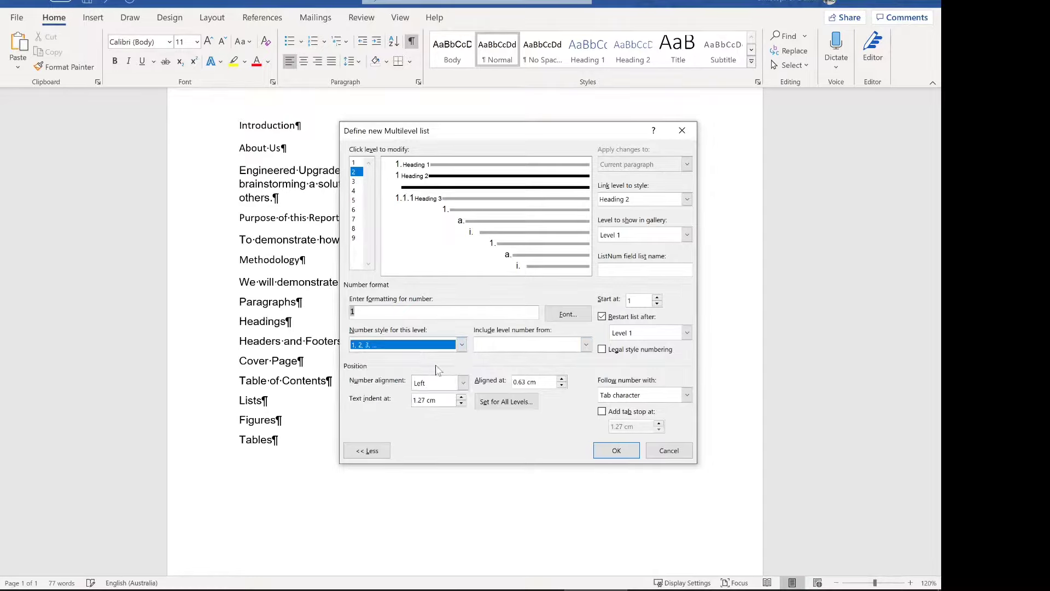
{"action": "left_click", "coordinate": [393, 311]}
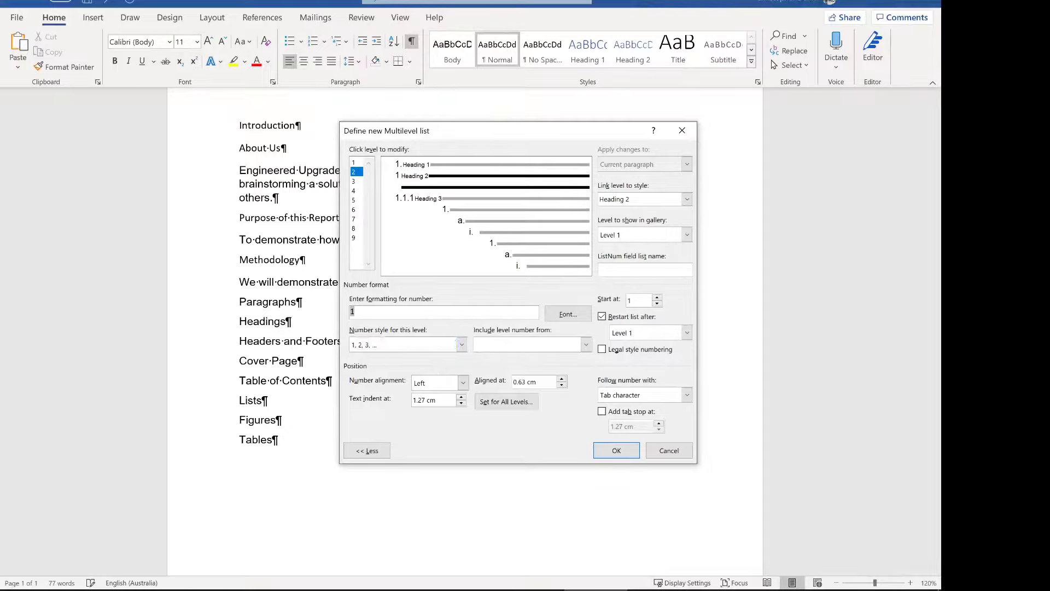
{"action": "type", "text": "."}
{"action": "left_click", "coordinate": [536, 345]}
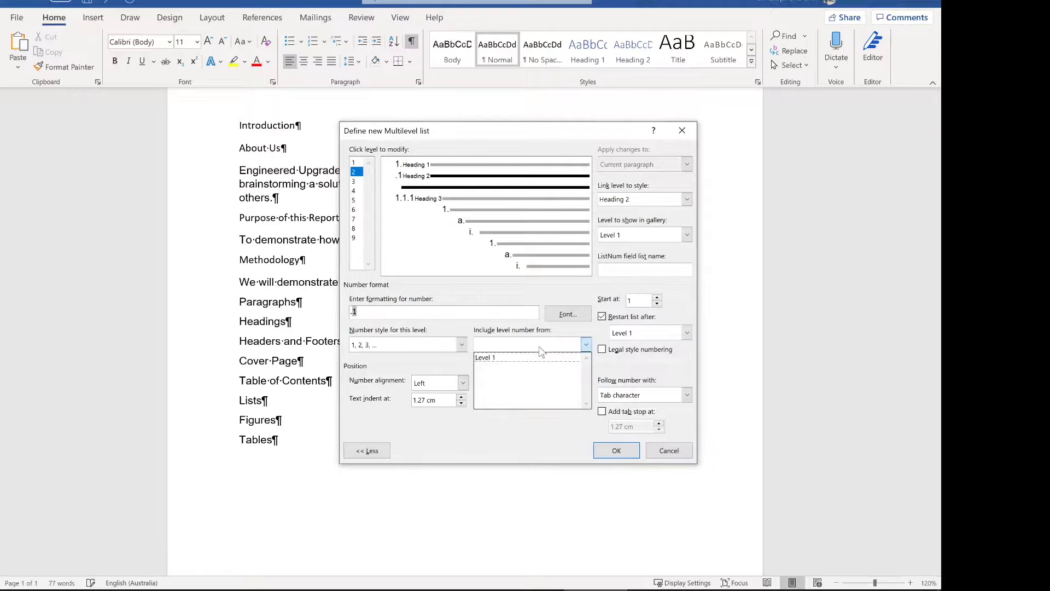
{"action": "left_click", "coordinate": [535, 357]}
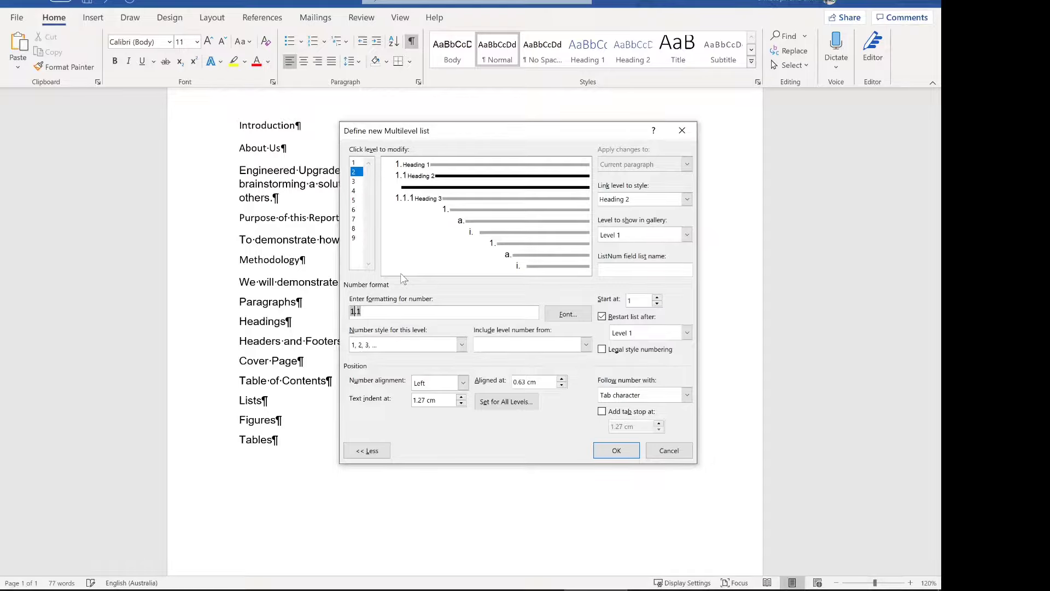
Clear the level 3 number format and restart it with number style 1, 2, 3 preceded by a period.
{"action": "left_click", "coordinate": [356, 181]}
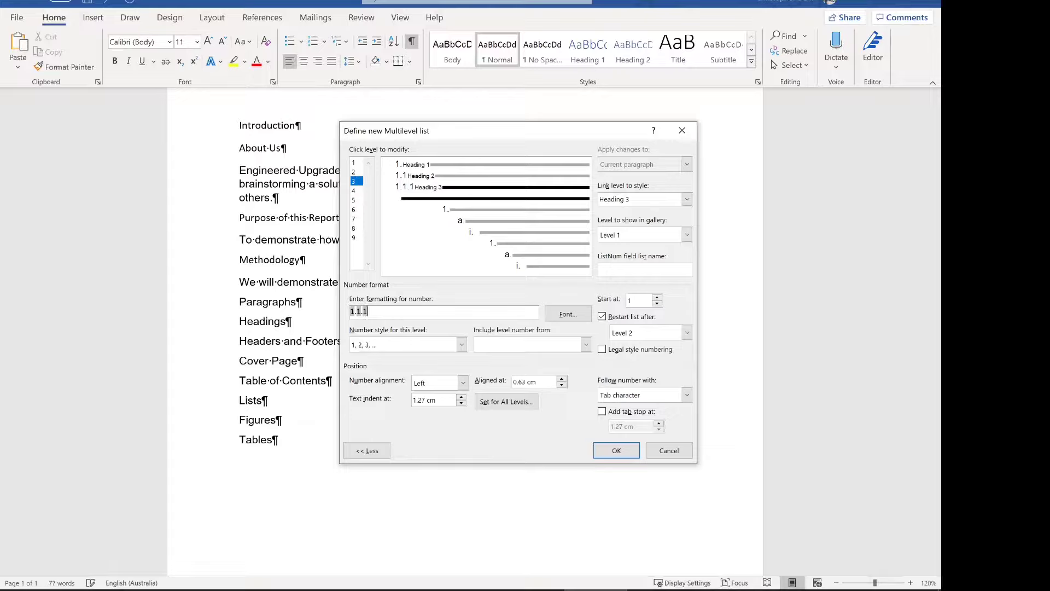
{"action": "key", "text": "BackSpace"}
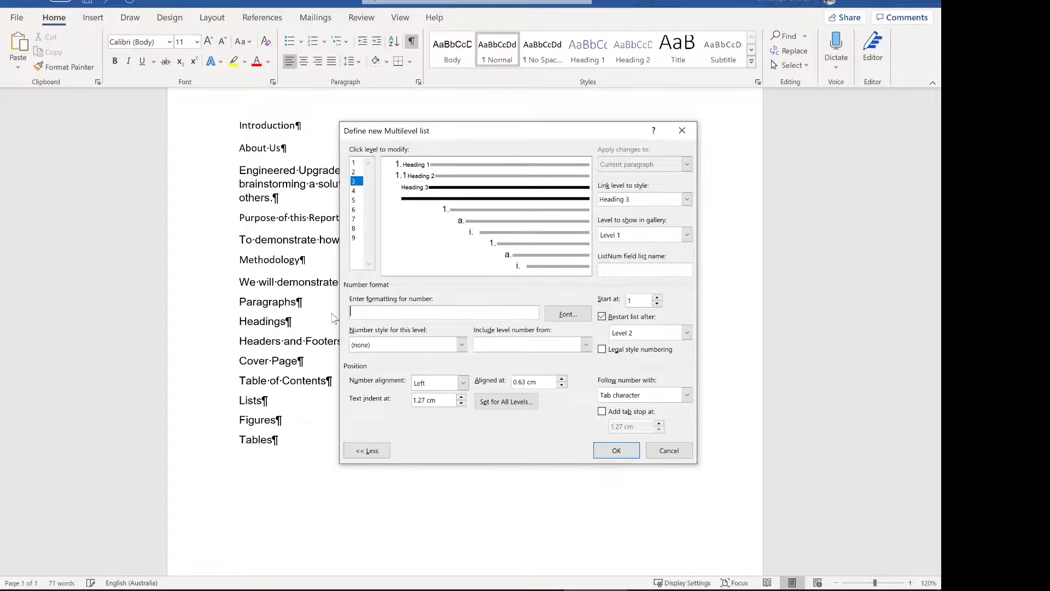
{"action": "left_click", "coordinate": [459, 344]}
{"action": "left_click", "coordinate": [436, 367]}
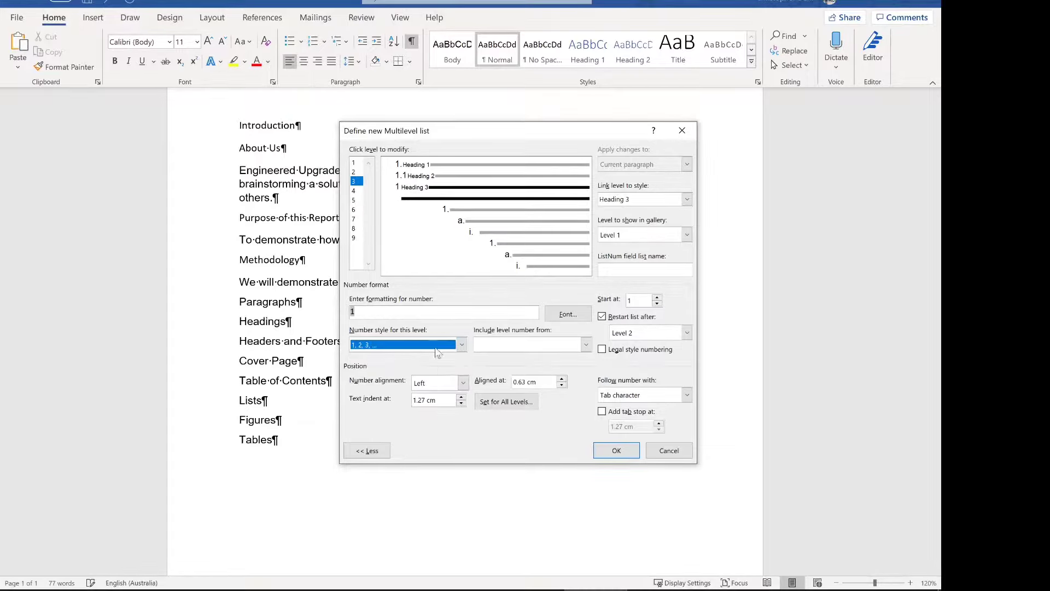
{"action": "key", "text": "alt+Down"}
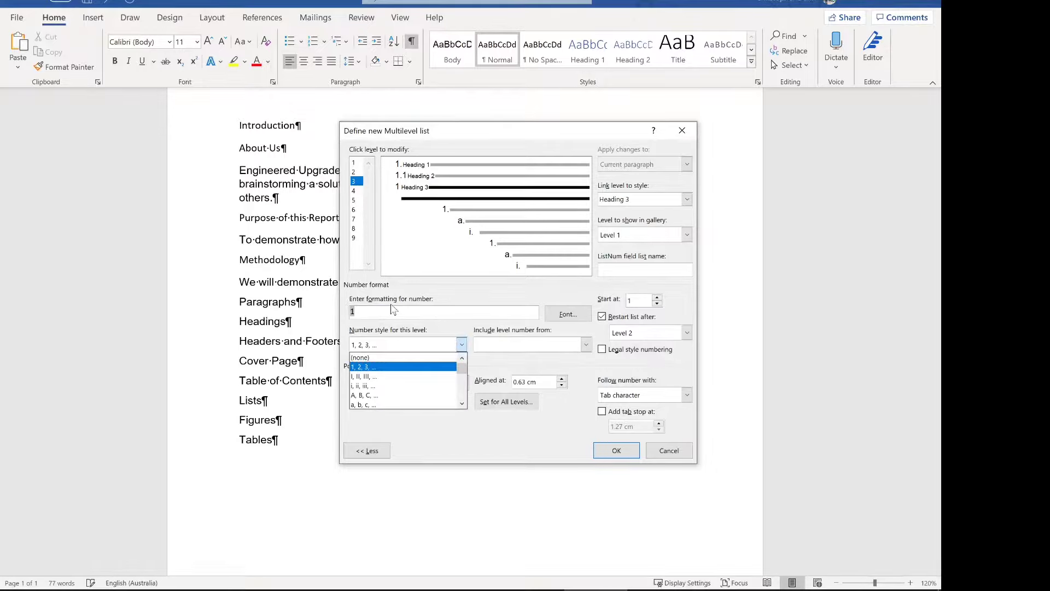
{"action": "key", "text": "Escape"}
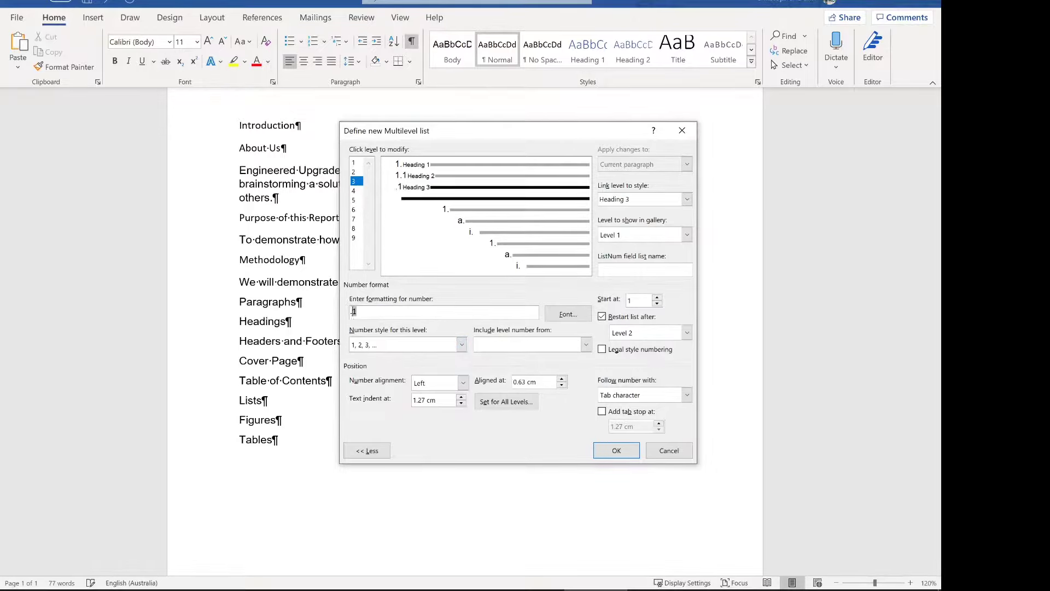
{"action": "left_click", "coordinate": [513, 348]}
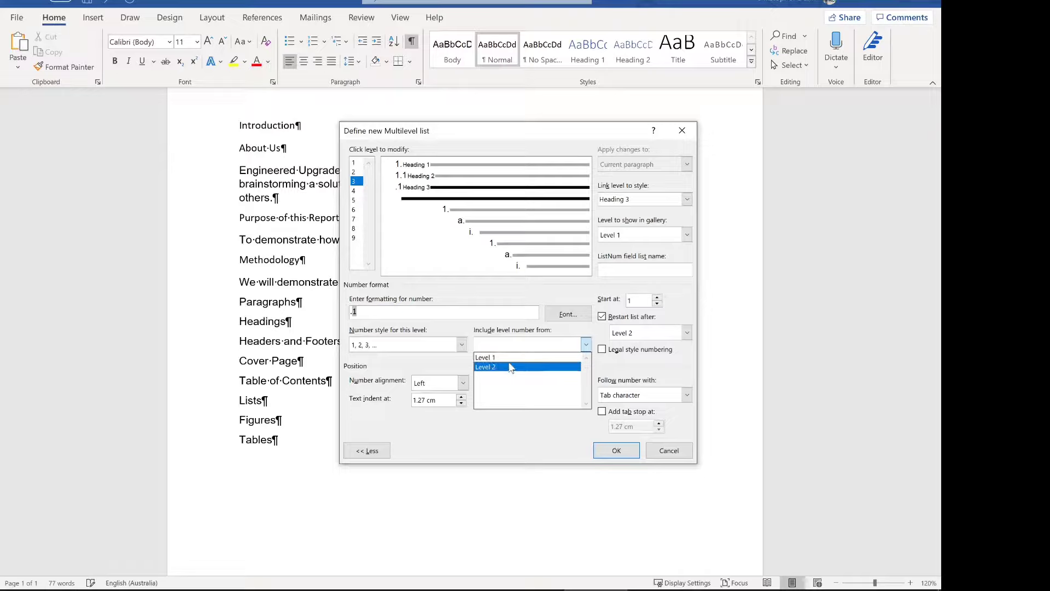
{"action": "left_click", "coordinate": [509, 367]}
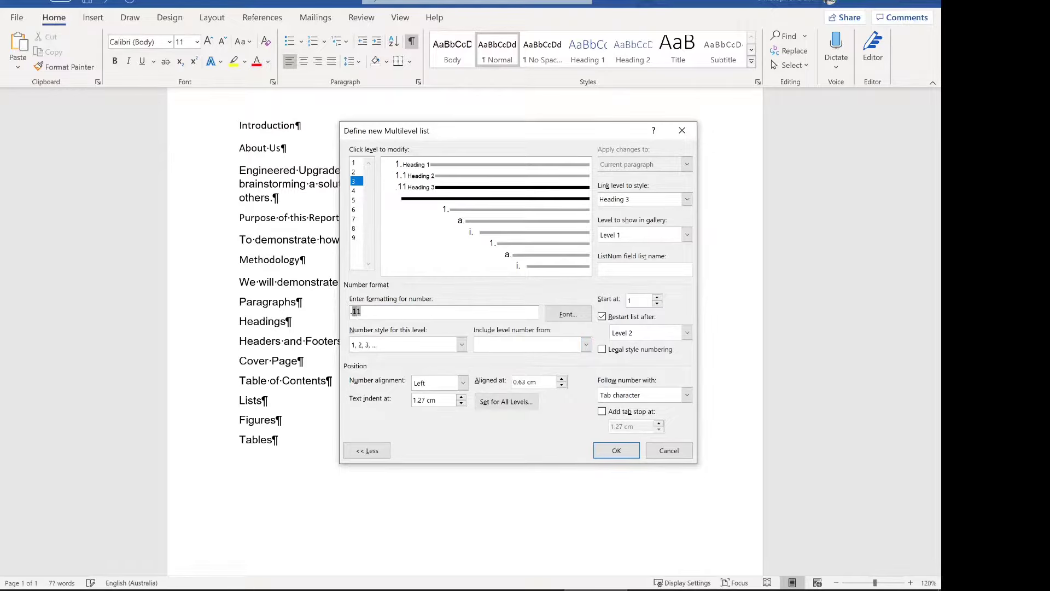
{"action": "key", "text": "BackSpace"}
{"action": "key", "text": "BackSpace"}
Complete the level 3 number format as 1.1.1 by including the level 2 and level 1 numbers, separated by a period.
{"action": "left_click", "coordinate": [586, 343]}
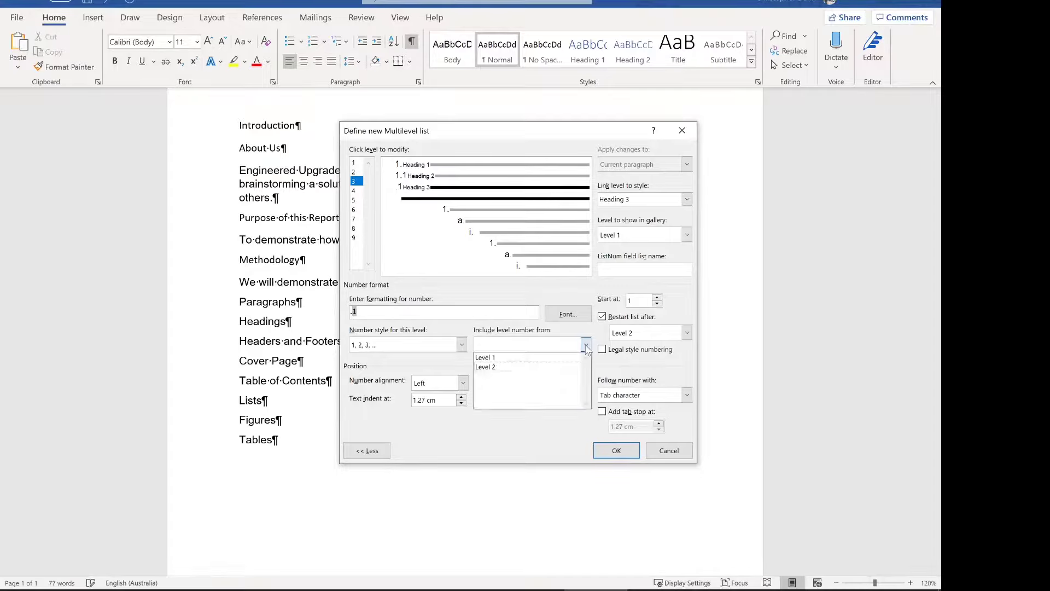
{"action": "left_click", "coordinate": [549, 367]}
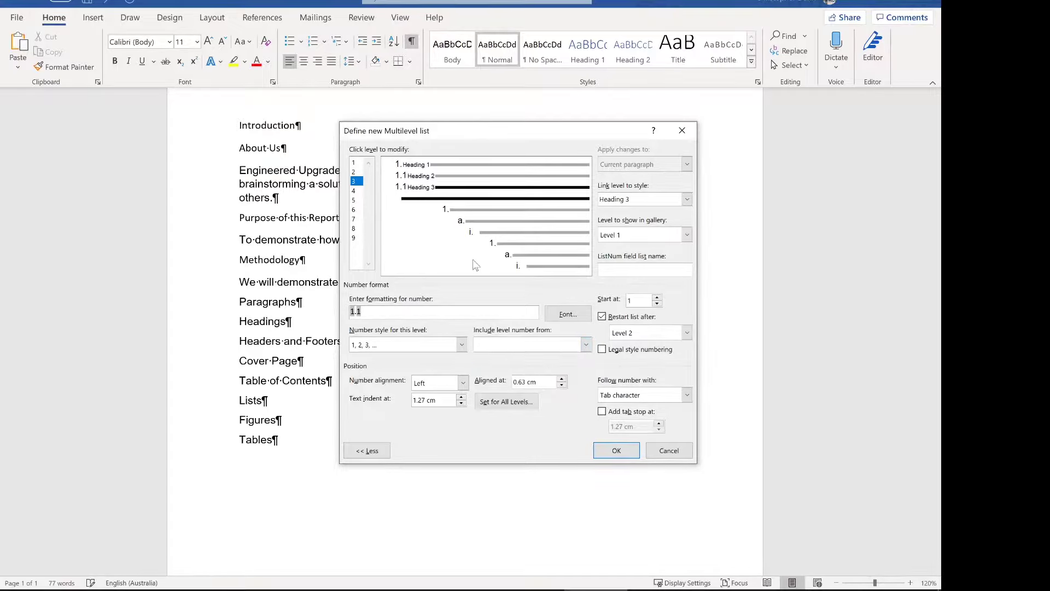
{"action": "type", "text": "."}
{"action": "left_click", "coordinate": [549, 345]}
{"action": "left_click", "coordinate": [533, 358]}
Review the number formats of list levels 1, 2 and 3 and accept the multilevel list definition.
{"action": "left_click", "coordinate": [356, 172]}
{"action": "left_click", "coordinate": [355, 163]}
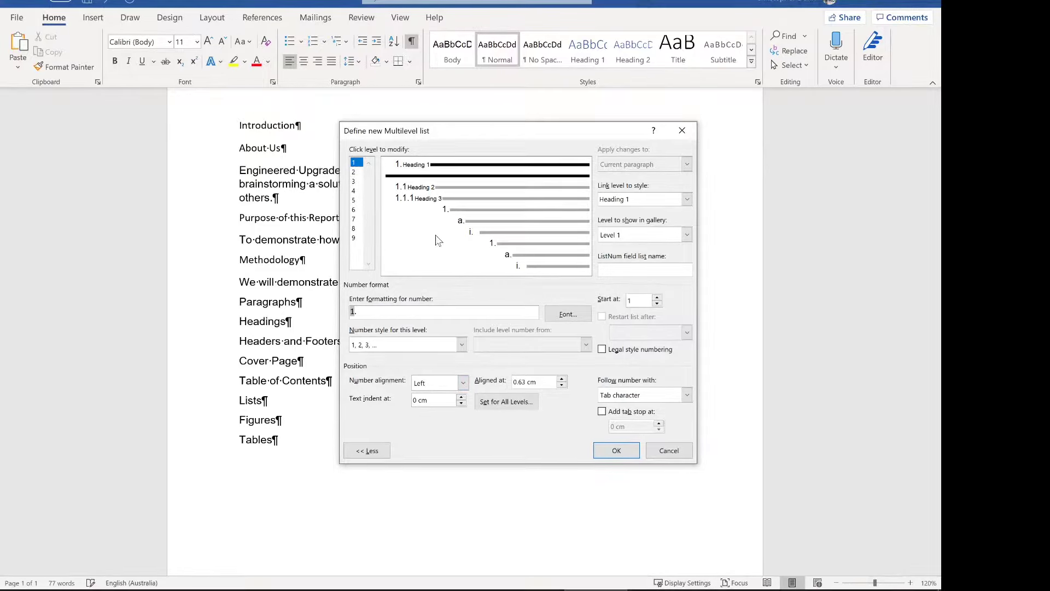
{"action": "left_click", "coordinate": [354, 181]}
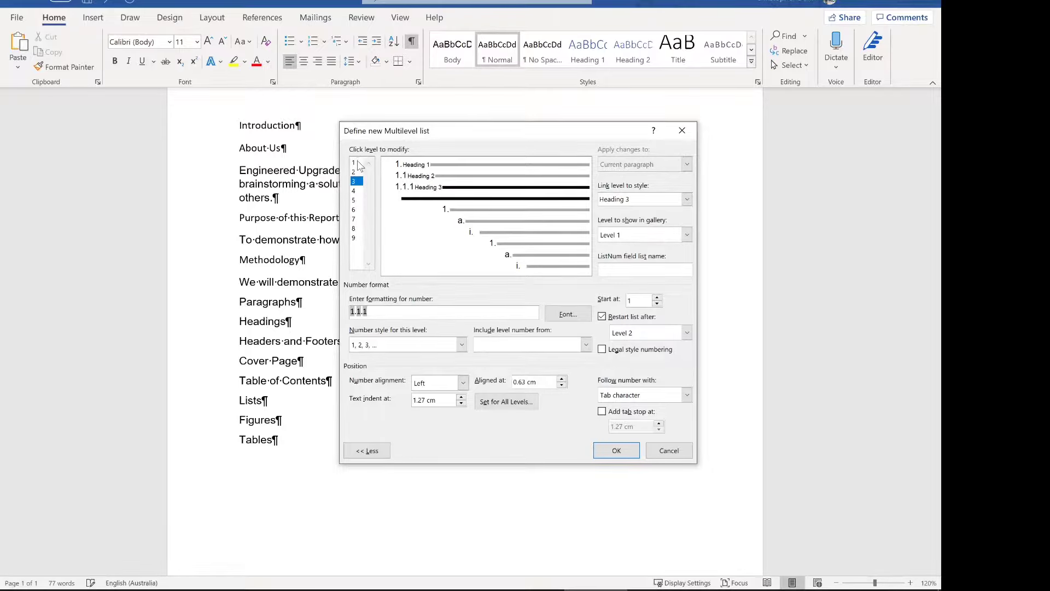
{"action": "left_click", "coordinate": [354, 163]}
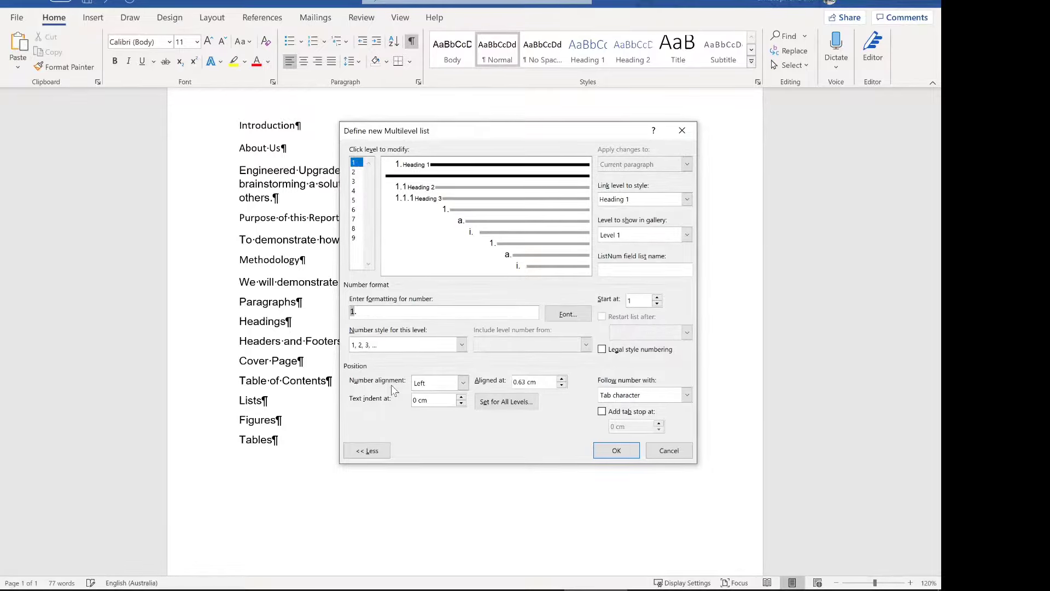
{"action": "left_click", "coordinate": [355, 172]}
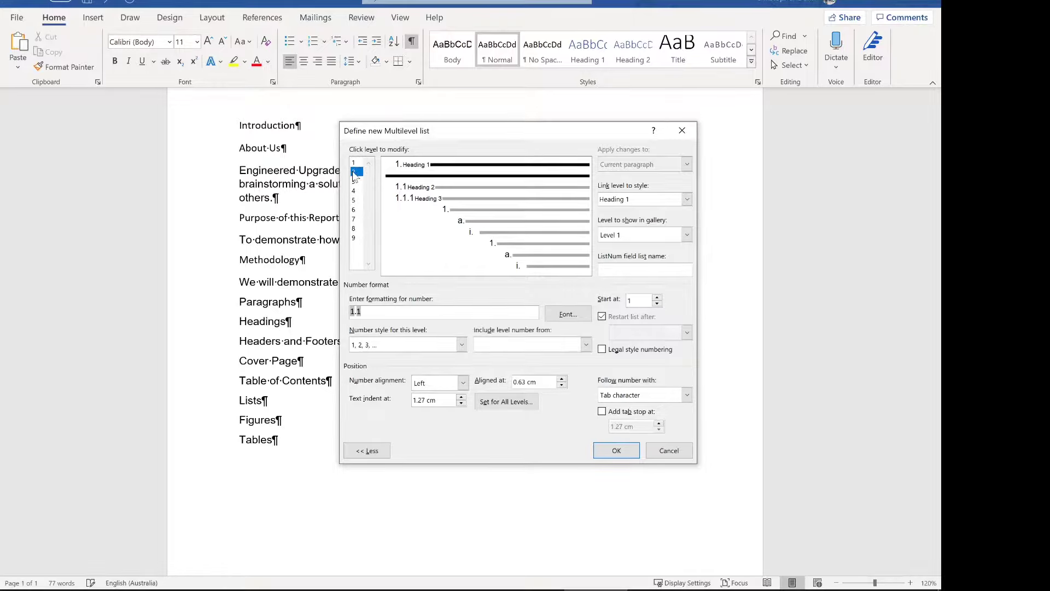
{"action": "left_click", "coordinate": [353, 182]}
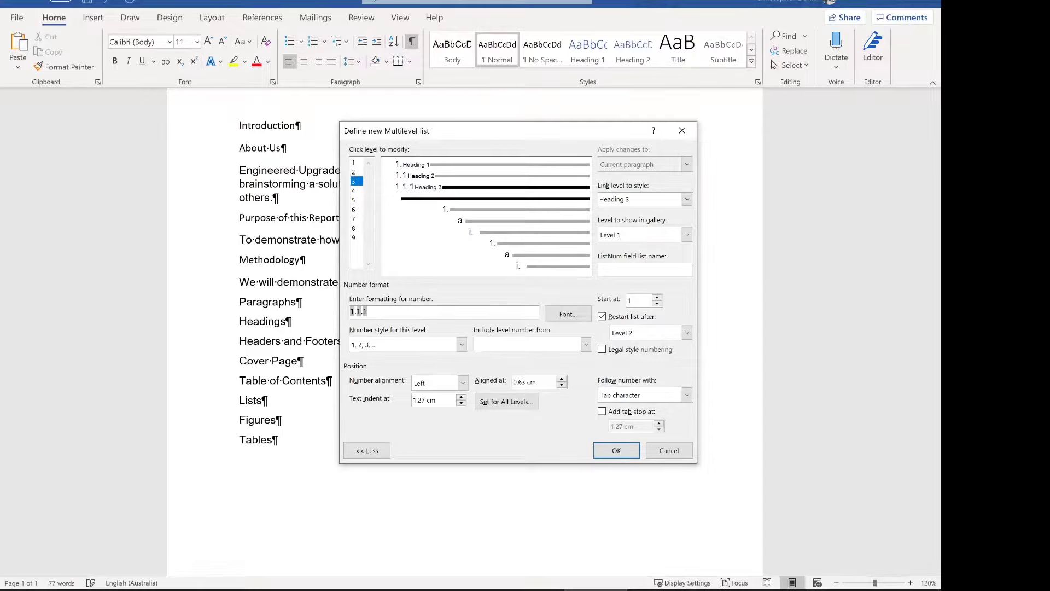
{"action": "left_click", "coordinate": [606, 449]}
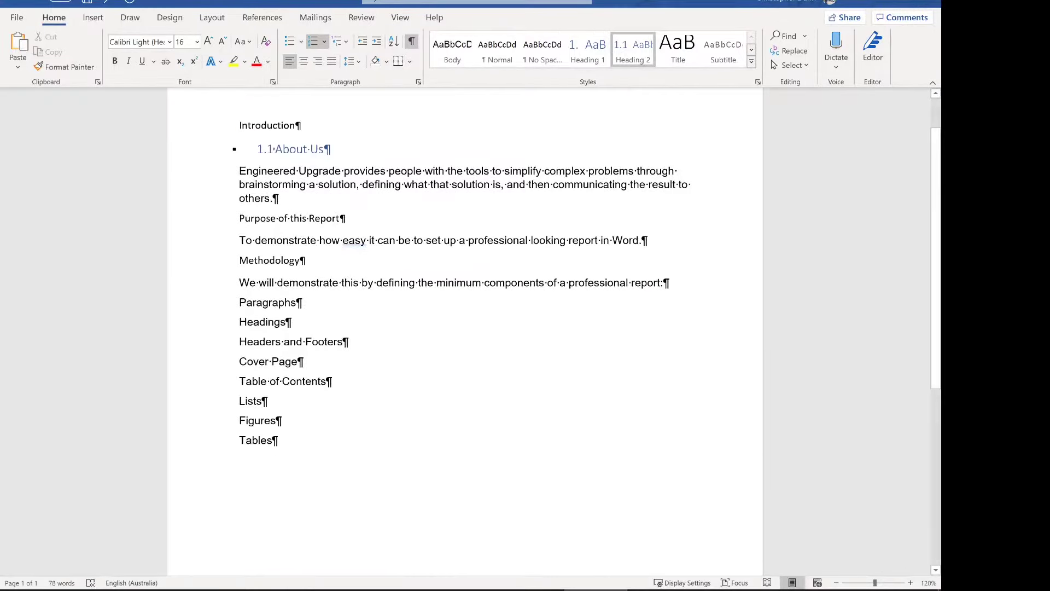
Apply the Heading 2 style to About Us and the Heading 1 style to Introduction.
{"action": "left_click", "coordinate": [624, 53]}
{"action": "key", "text": "Up"}
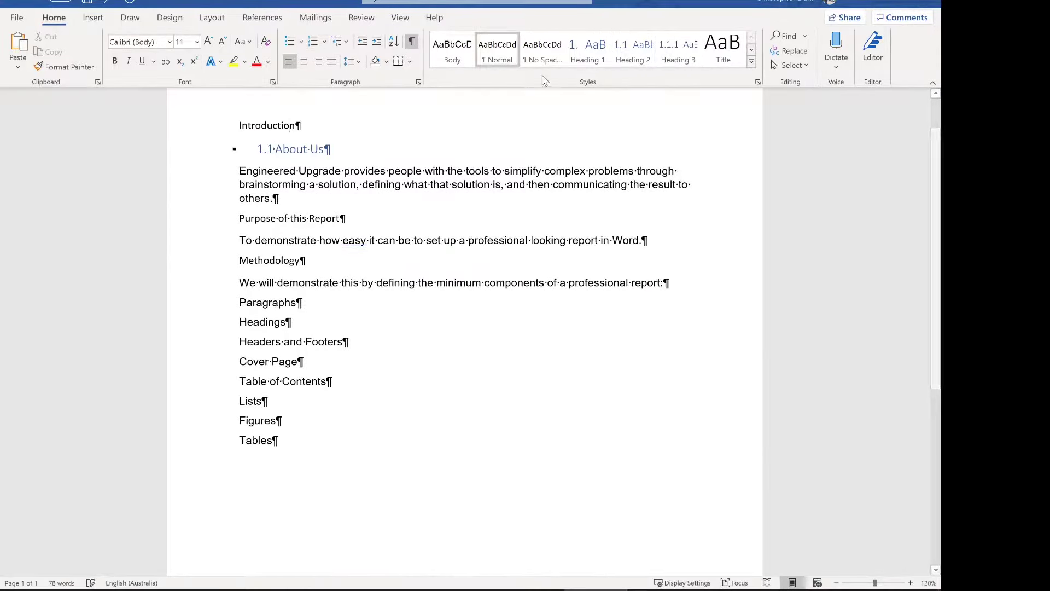
{"action": "left_click", "coordinate": [590, 49]}
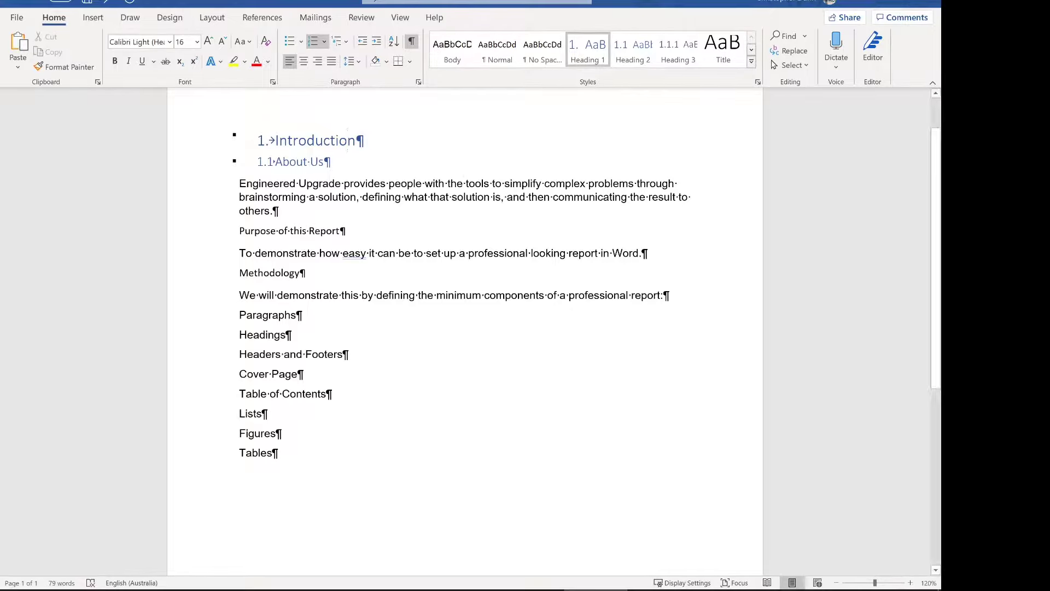
Modify the Heading 1 style to use the Arial font with Automatic font color.
{"action": "right_click", "coordinate": [590, 49]}
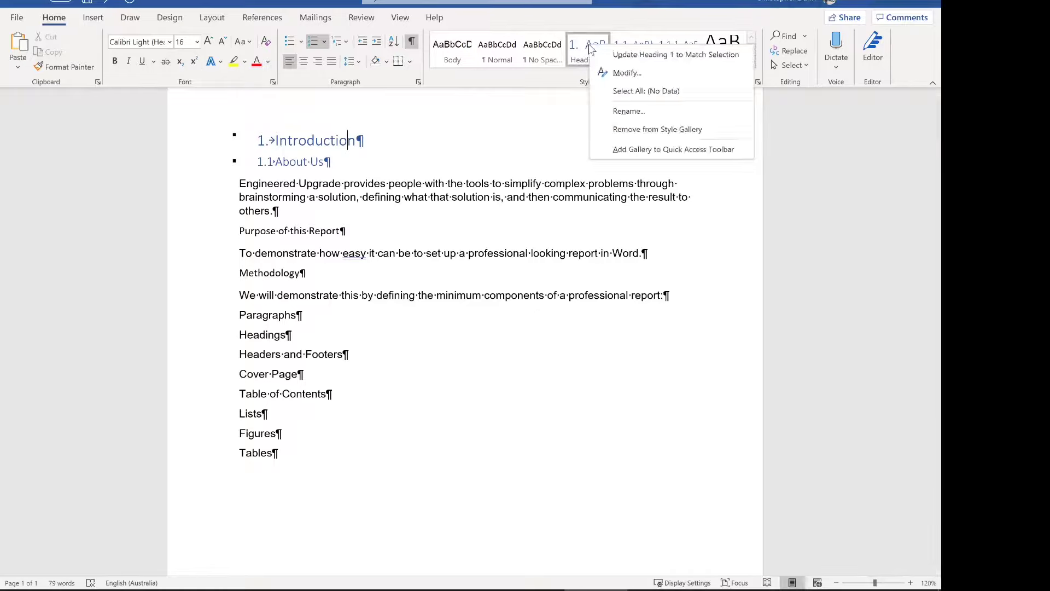
{"action": "left_click", "coordinate": [624, 73]}
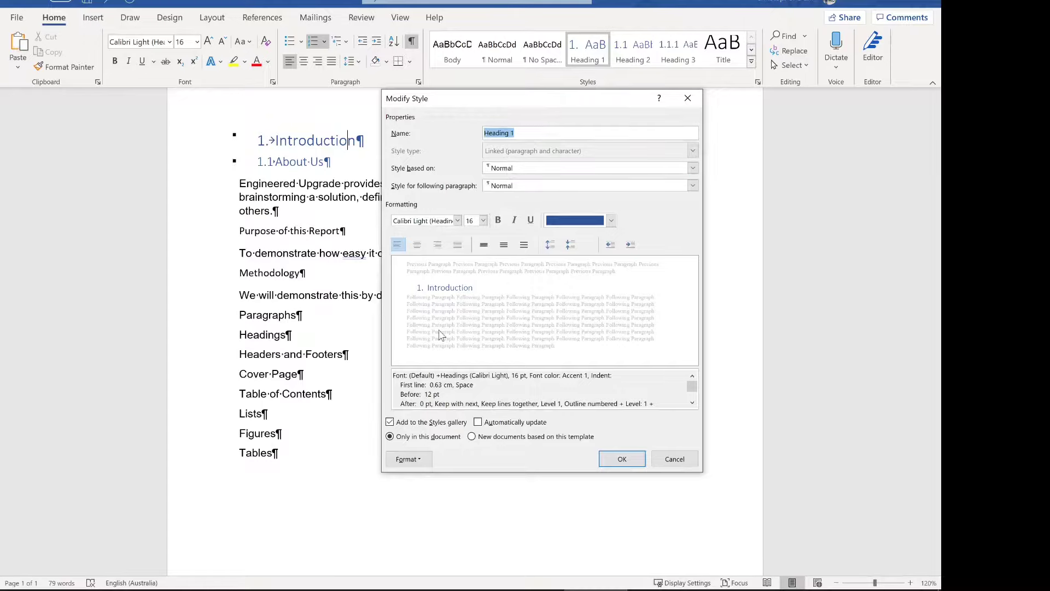
{"action": "left_click", "coordinate": [428, 462]}
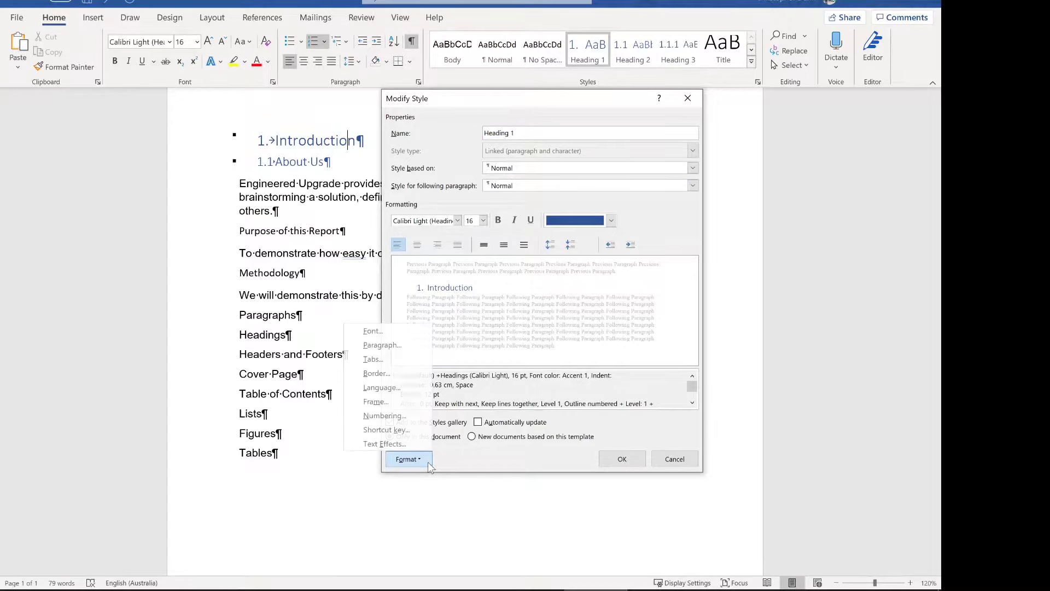
{"action": "left_click", "coordinate": [390, 332]}
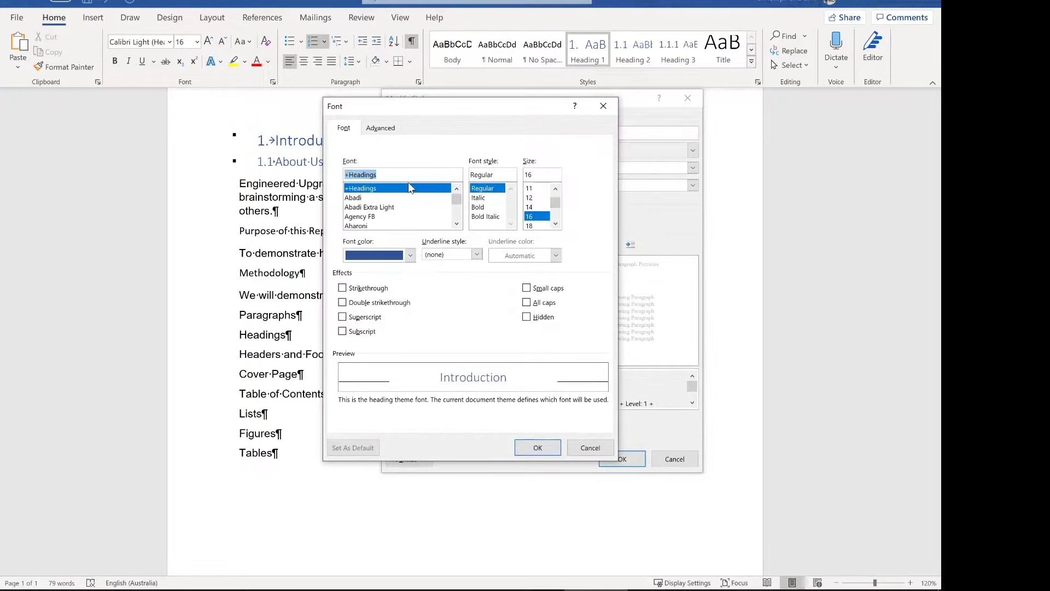
{"action": "type", "text": "Arial"}
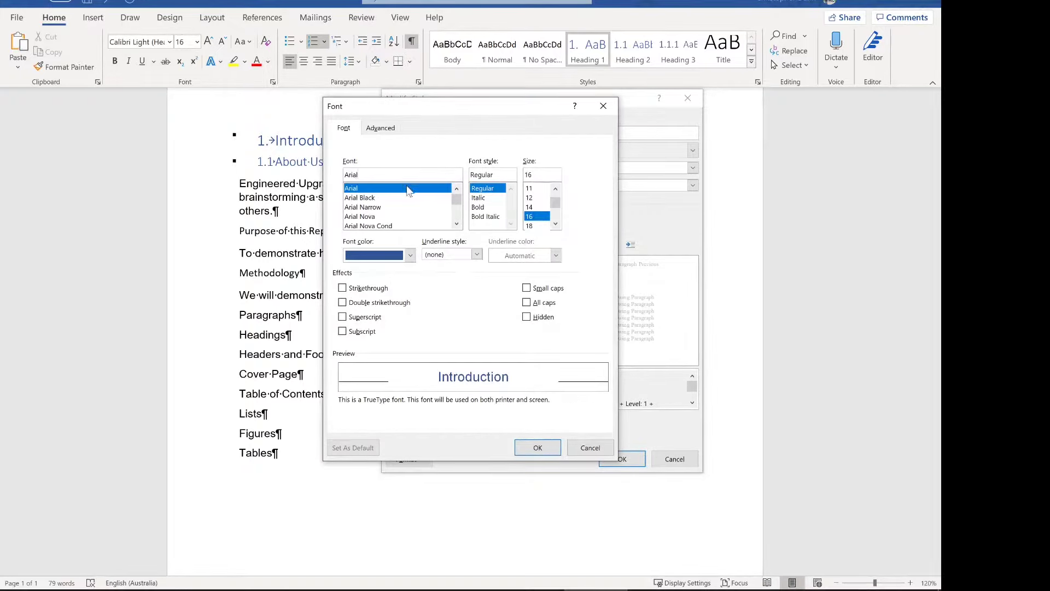
{"action": "left_click", "coordinate": [410, 255]}
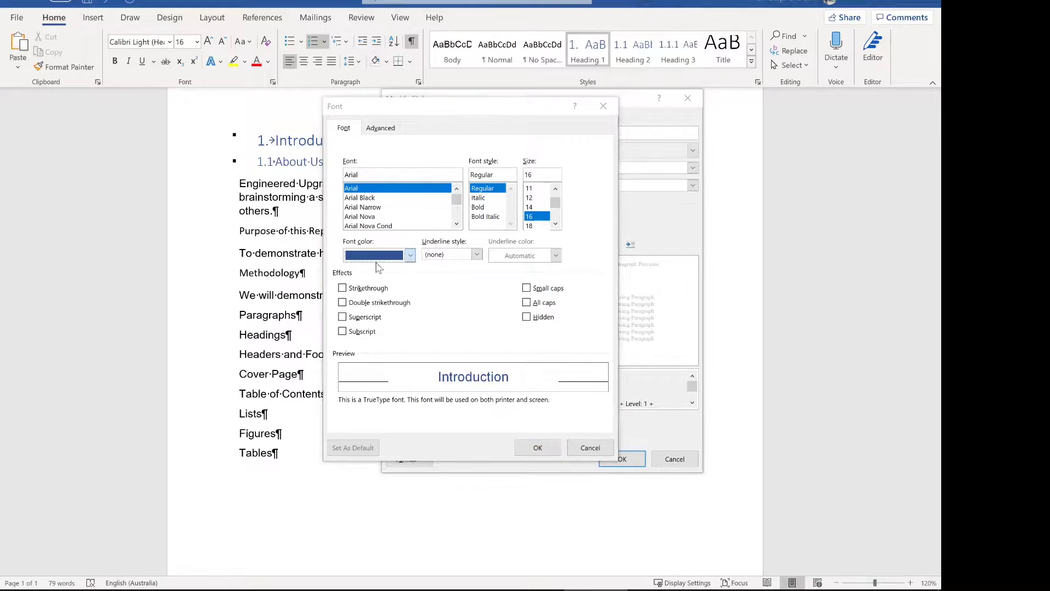
{"action": "left_click", "coordinate": [391, 272]}
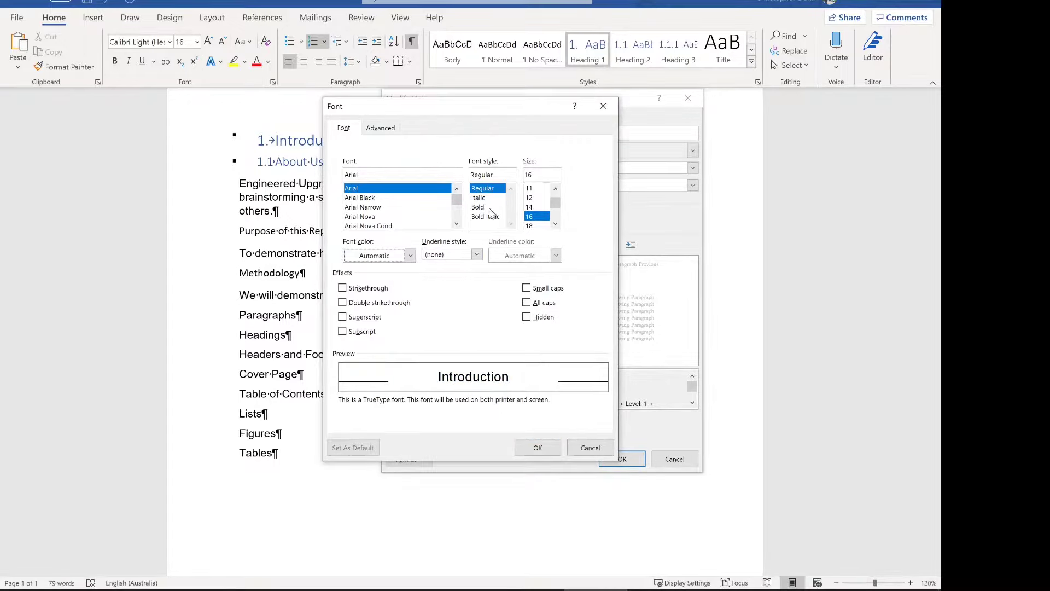
Set the Heading 1 style's font to Bold, size 22, and accept the font settings.
{"action": "left_click", "coordinate": [490, 208]}
{"action": "left_click", "coordinate": [555, 223]}
{"action": "left_click", "coordinate": [555, 223]}
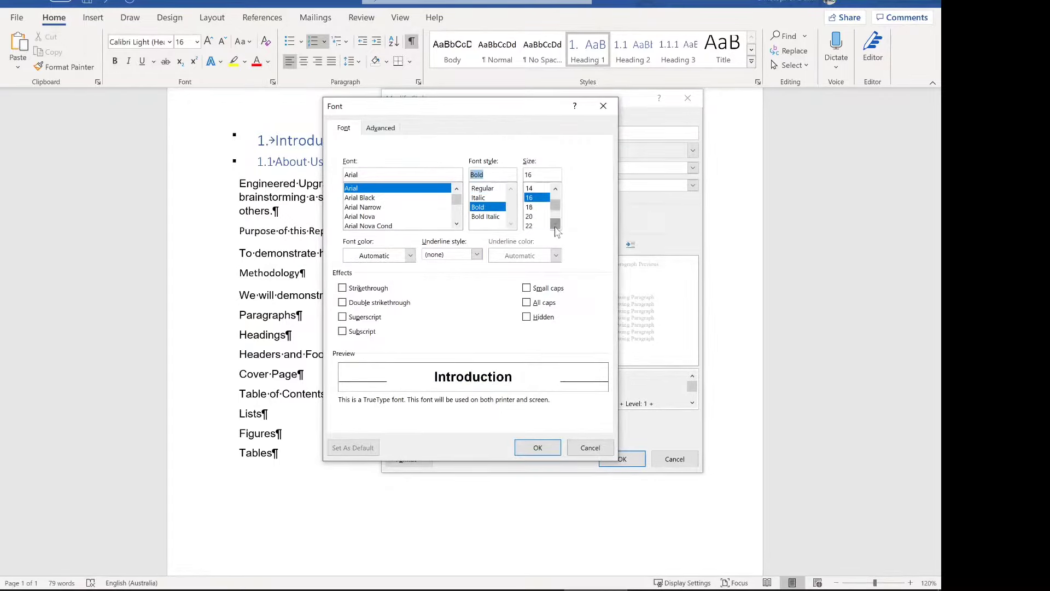
{"action": "left_click", "coordinate": [555, 223]}
{"action": "left_click", "coordinate": [533, 217]}
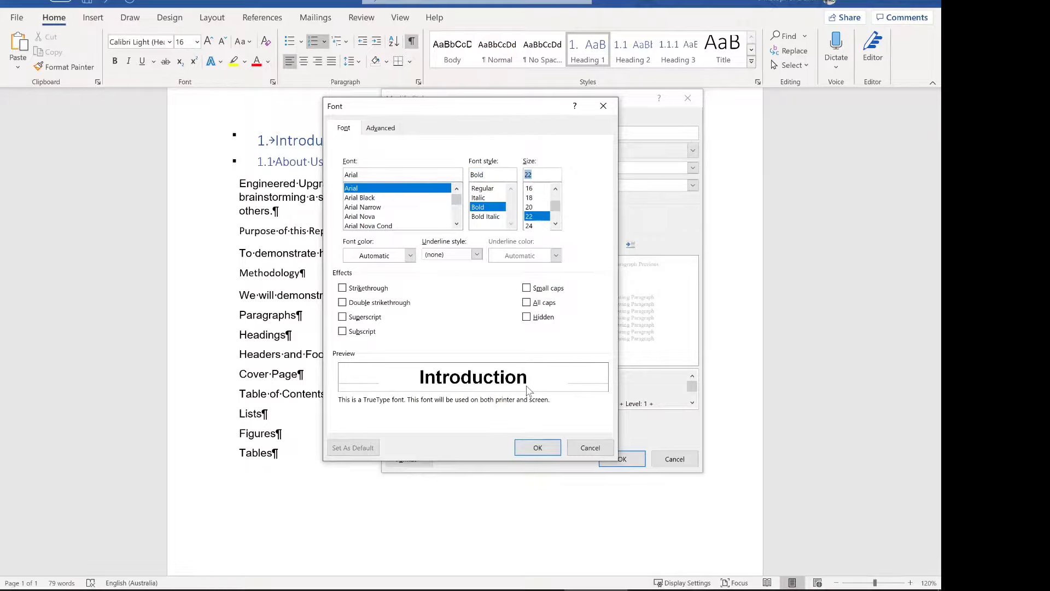
{"action": "left_click", "coordinate": [533, 448]}
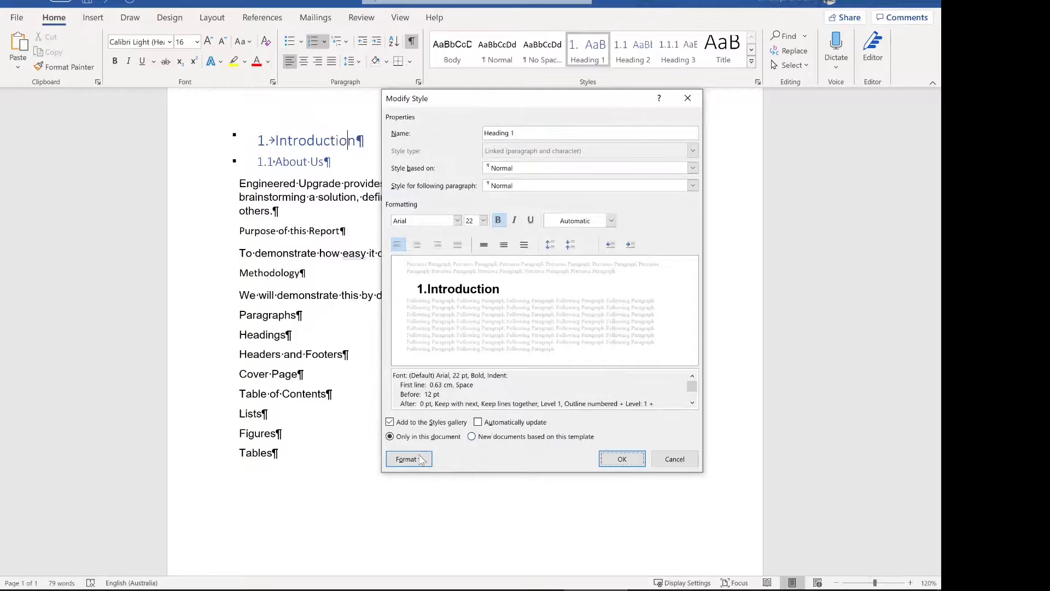
Turn on Page break before in the Heading 1 style's paragraph settings.
{"action": "left_click", "coordinate": [409, 459]}
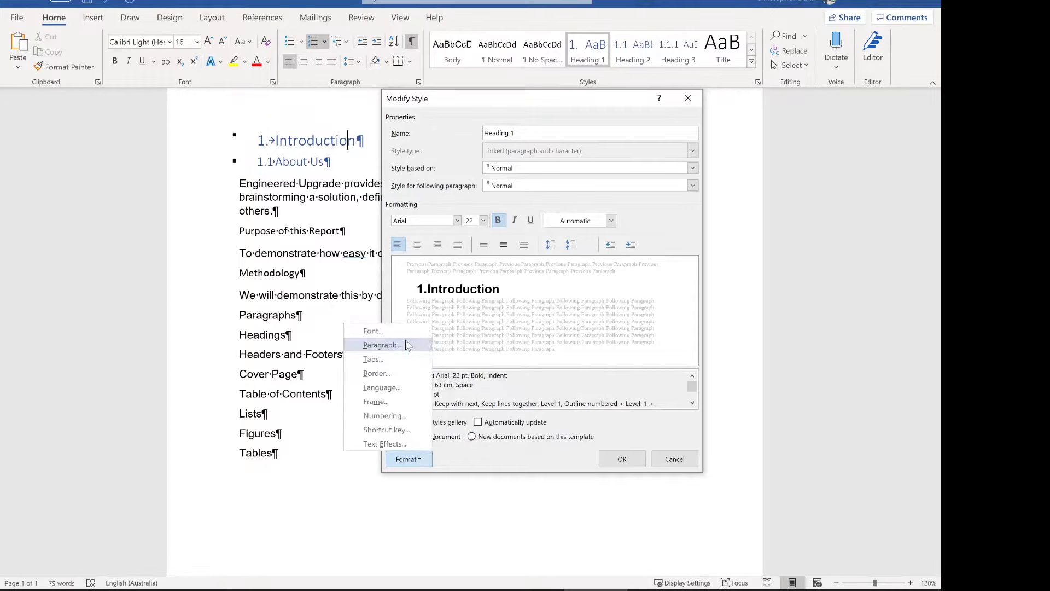
{"action": "left_click", "coordinate": [382, 345]}
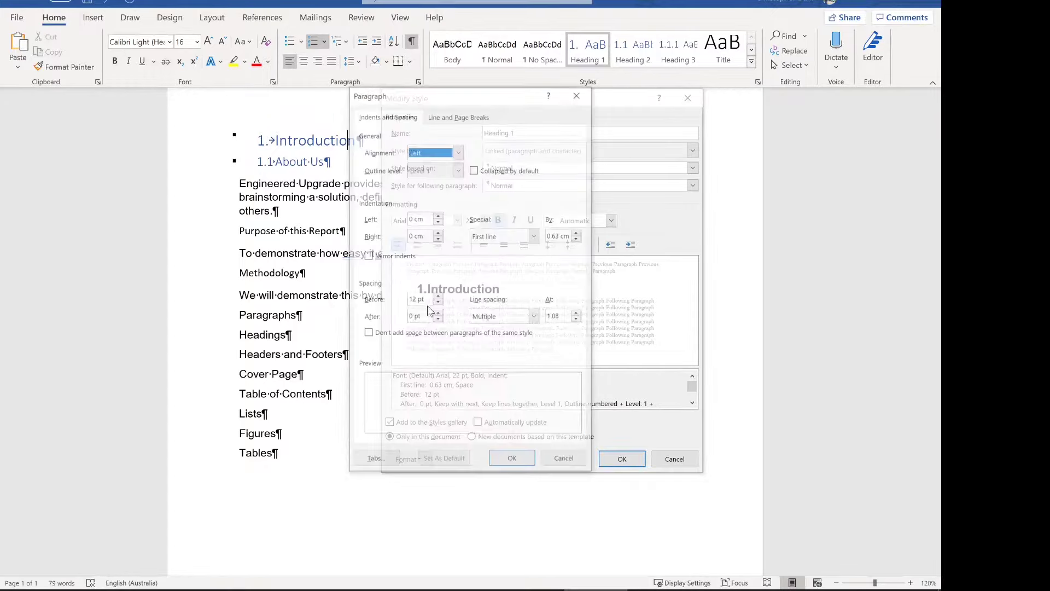
{"action": "left_click", "coordinate": [455, 115]}
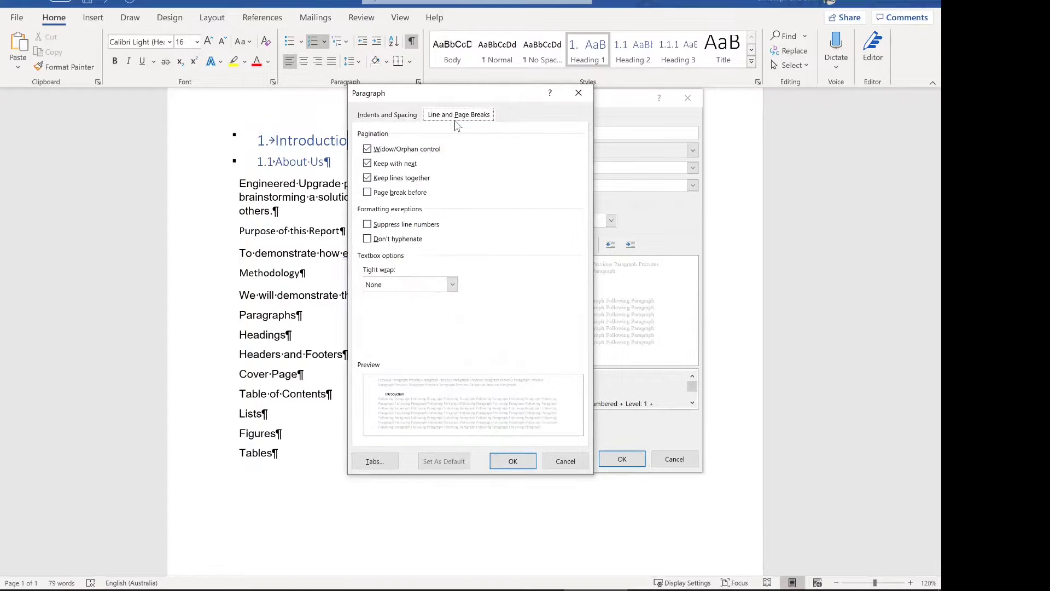
{"action": "left_click", "coordinate": [398, 194]}
{"action": "left_click", "coordinate": [513, 461]}
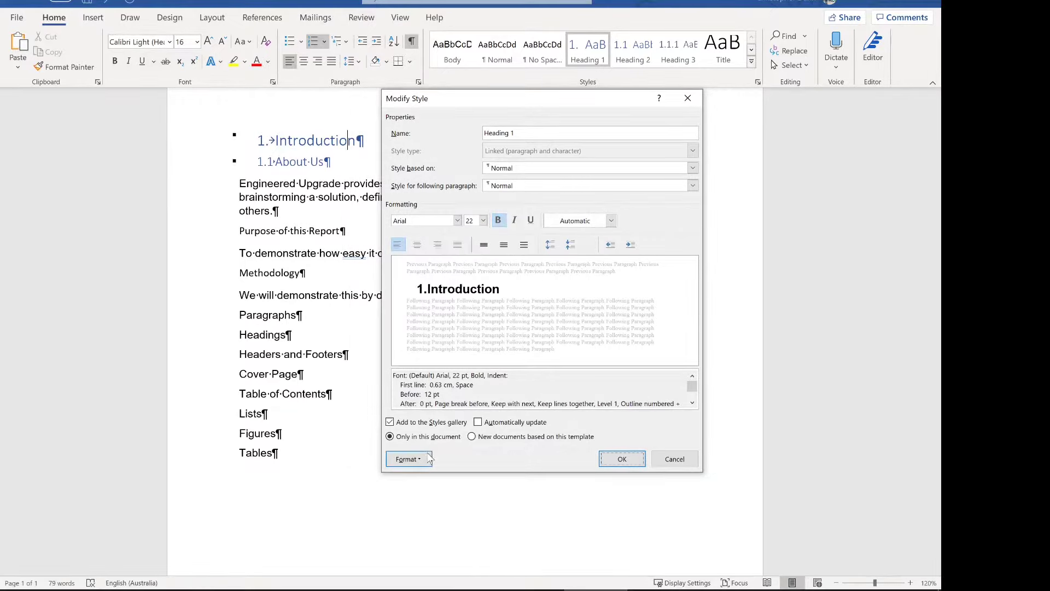
Change the Heading 1 style's special indentation to Hanging.
{"action": "left_click", "coordinate": [408, 458]}
{"action": "left_click", "coordinate": [417, 345]}
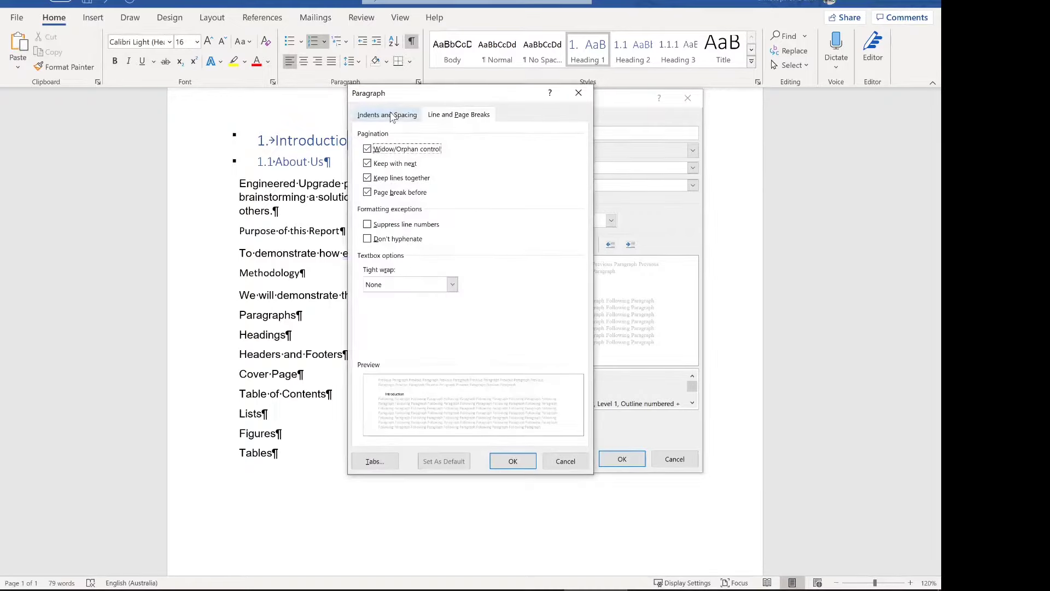
{"action": "left_click", "coordinate": [389, 114]}
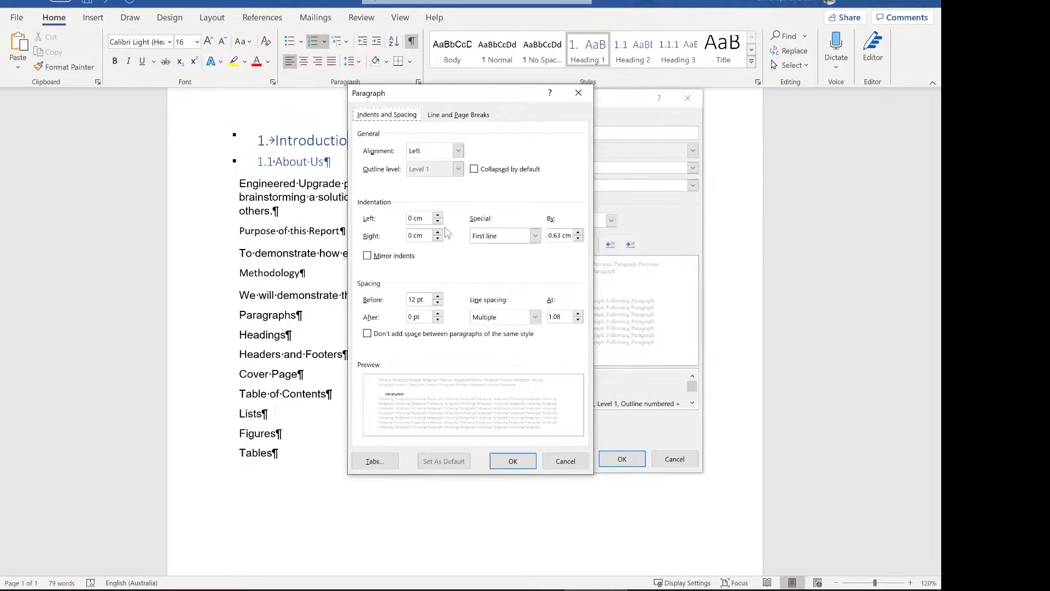
{"action": "left_click", "coordinate": [534, 235]}
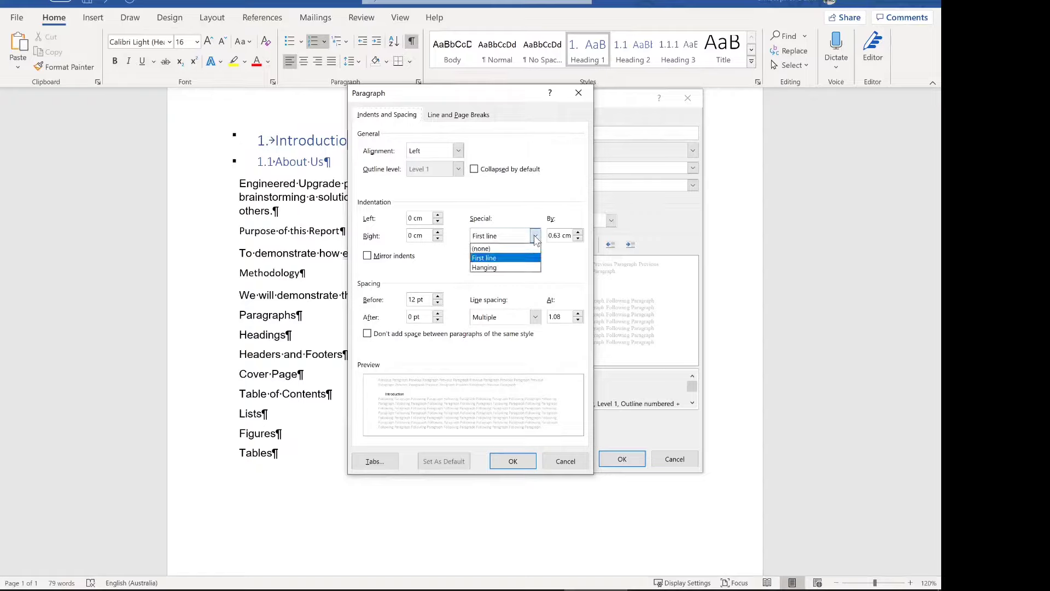
{"action": "left_click", "coordinate": [513, 268]}
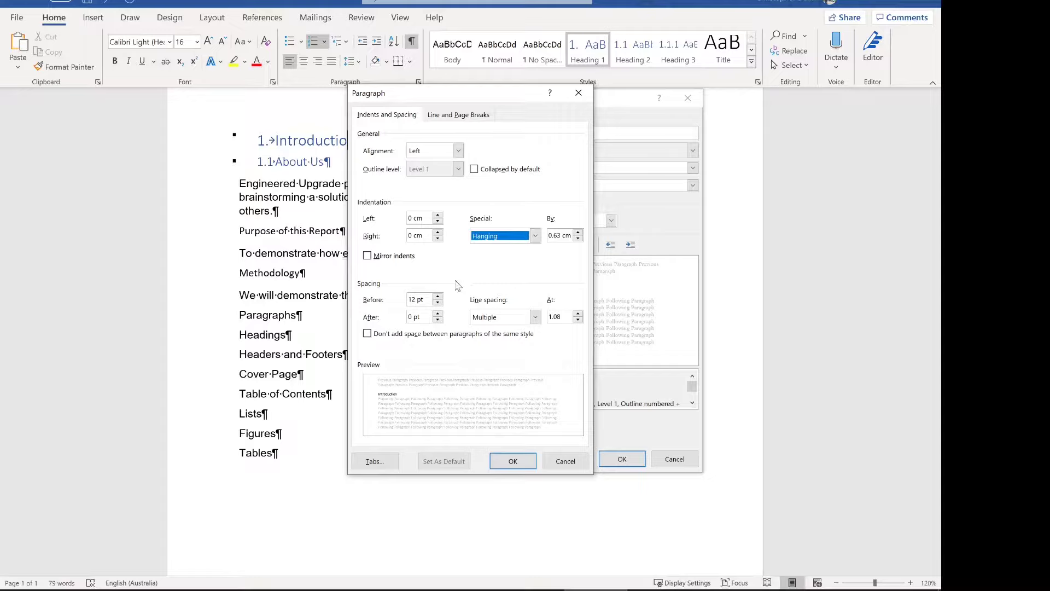
Set the Heading 1 style's spacing after to 24 pt and accept the style changes.
{"action": "left_click", "coordinate": [438, 314]}
{"action": "left_click", "coordinate": [437, 314]}
{"action": "left_click", "coordinate": [438, 314]}
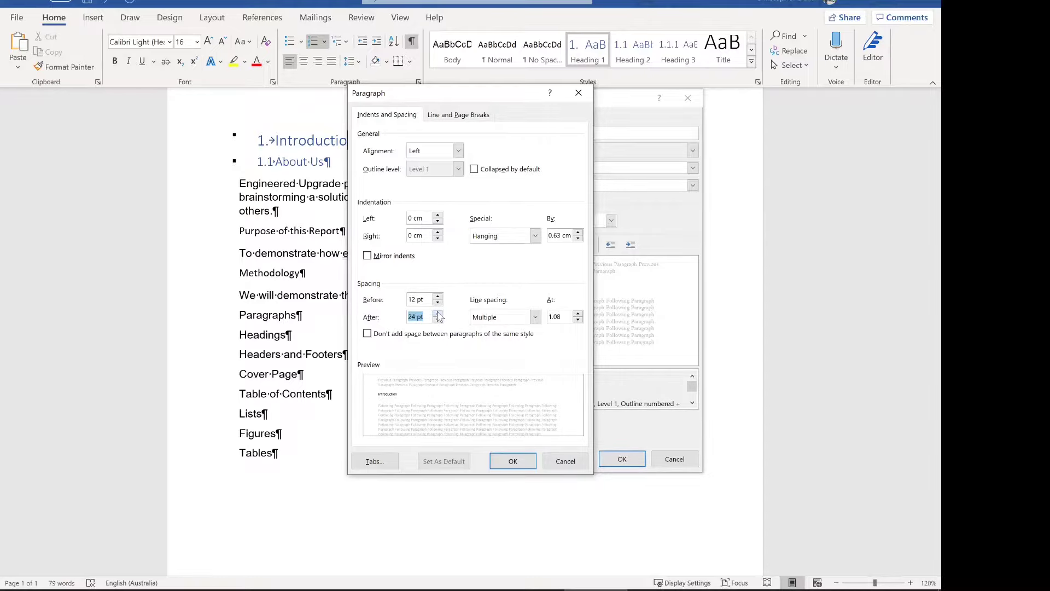
{"action": "left_click", "coordinate": [503, 461]}
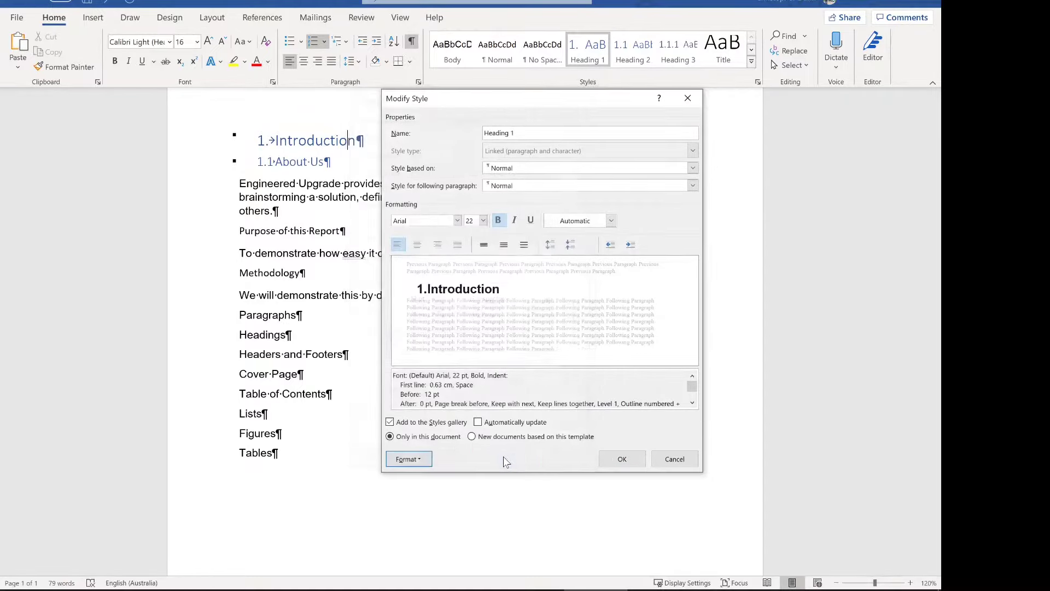
{"action": "left_click", "coordinate": [619, 461]}
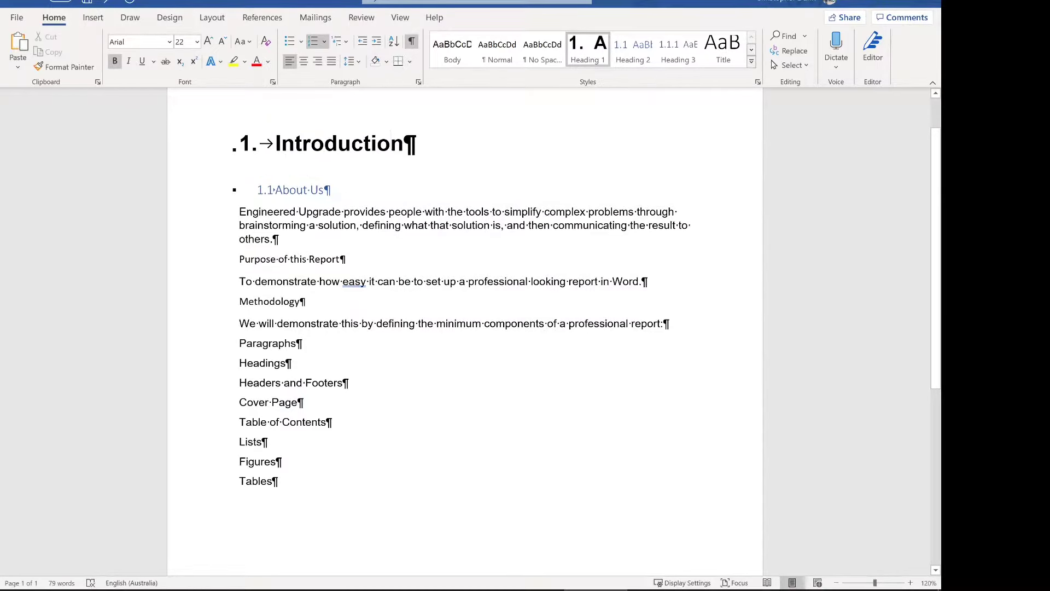
Modify the Heading 2 style so it is based on Heading 1 and followed by the Body style.
{"action": "right_click", "coordinate": [639, 57]}
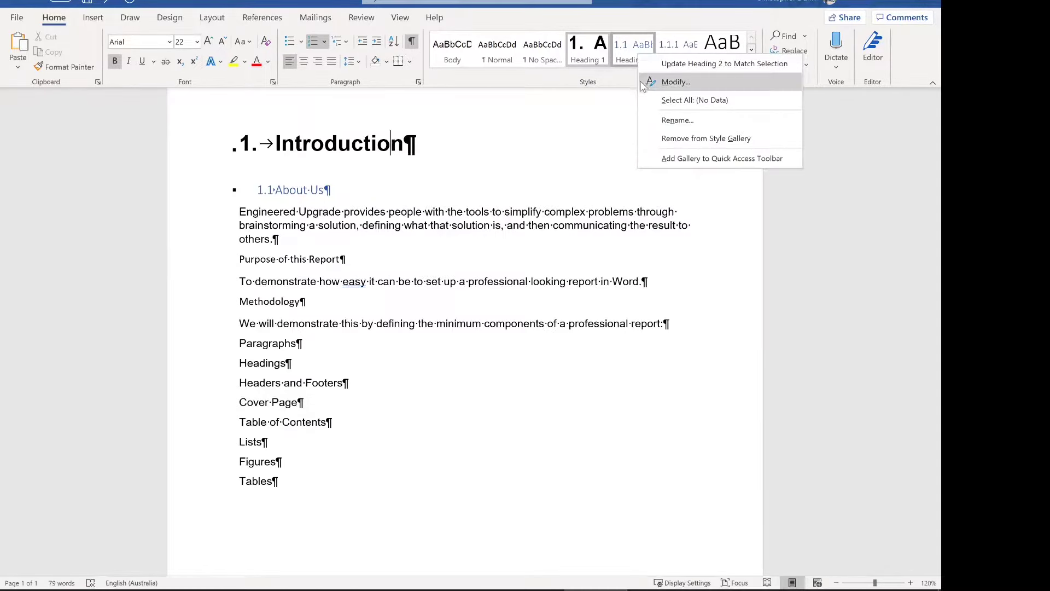
{"action": "left_click", "coordinate": [305, 195]}
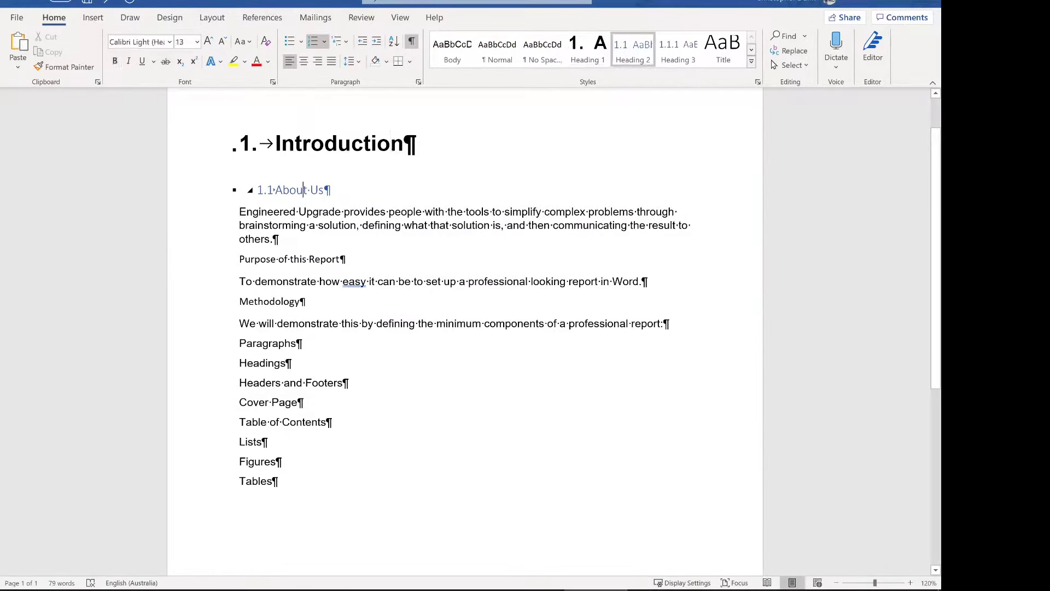
{"action": "right_click", "coordinate": [640, 59]}
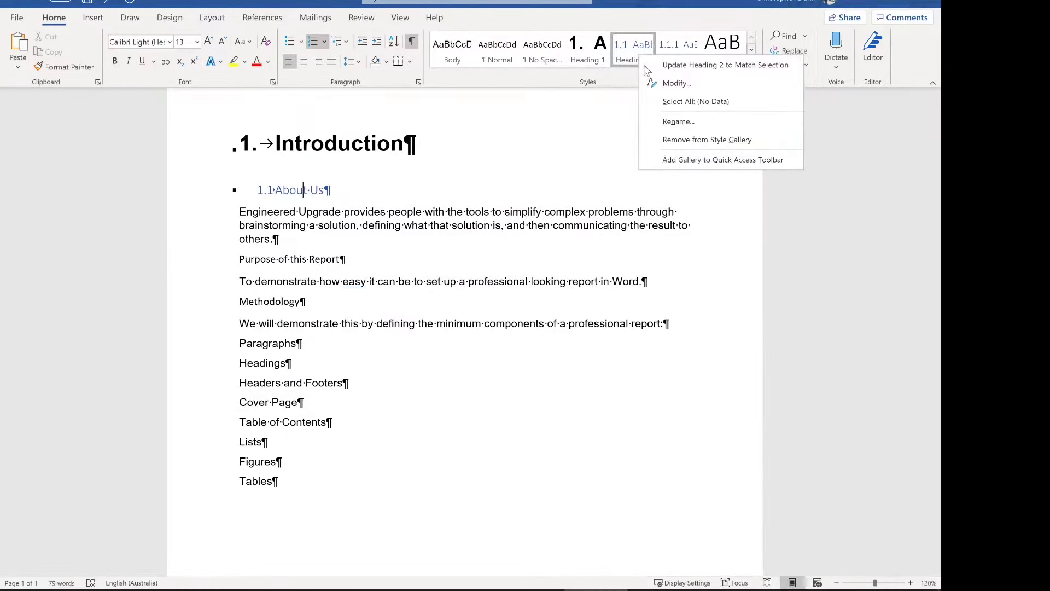
{"action": "left_click", "coordinate": [668, 83]}
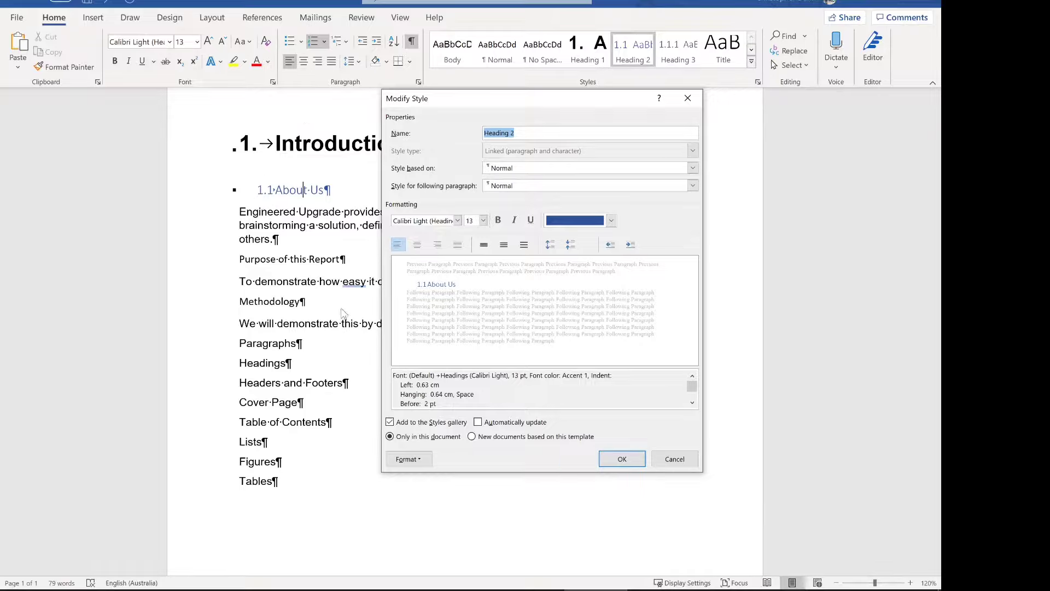
{"action": "left_click", "coordinate": [692, 170]}
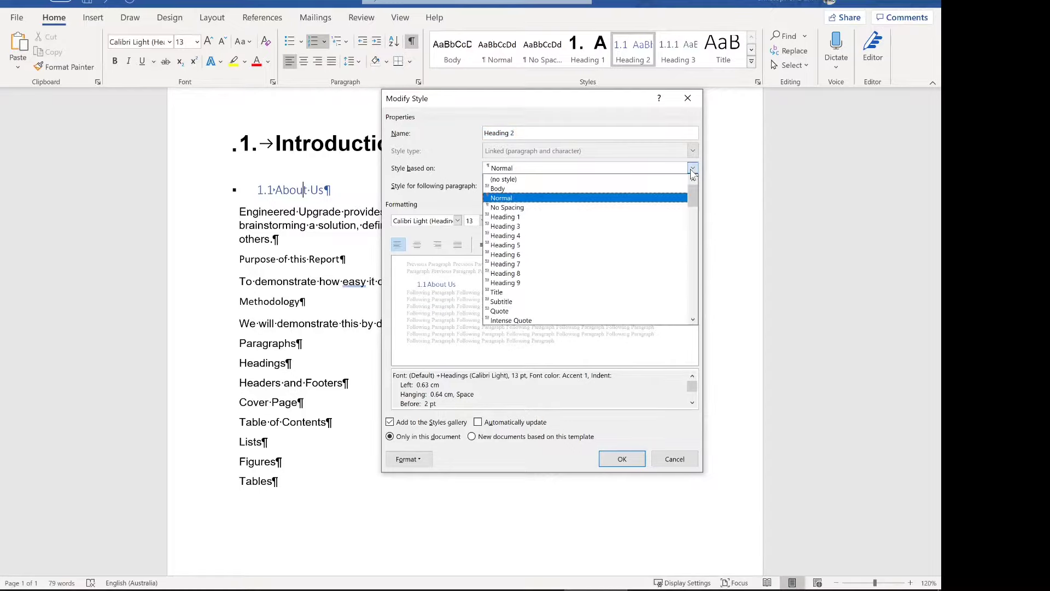
{"action": "left_click", "coordinate": [650, 217]}
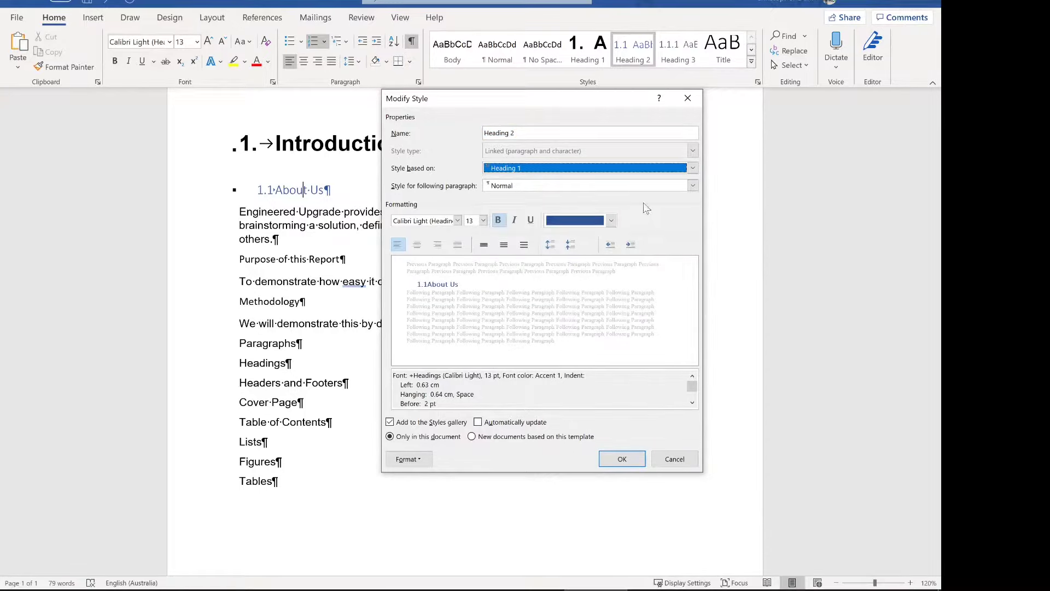
{"action": "left_click", "coordinate": [642, 188]}
{"action": "left_click", "coordinate": [643, 188]}
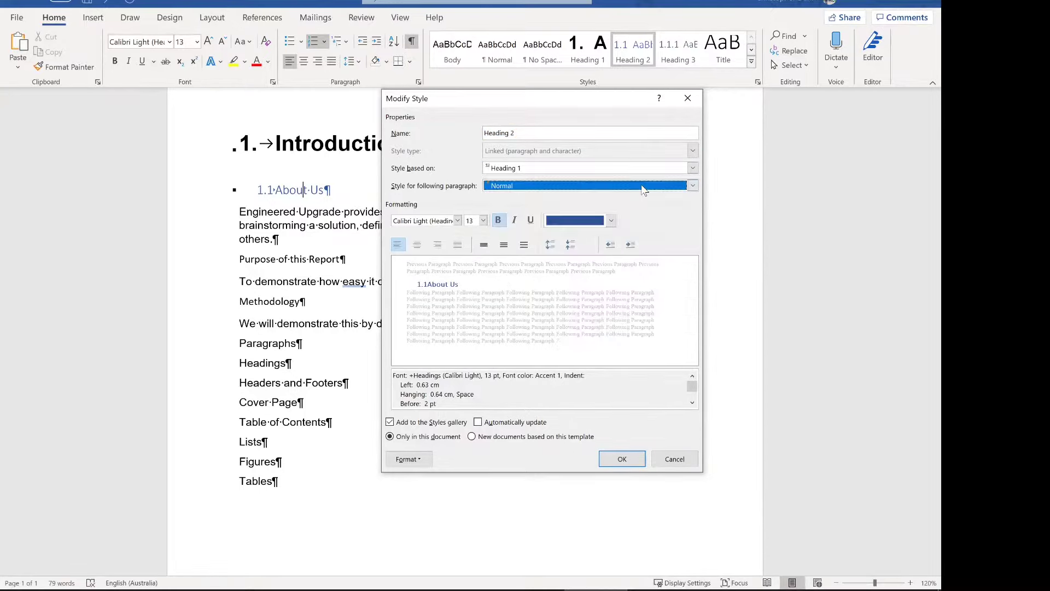
{"action": "left_click", "coordinate": [641, 186]}
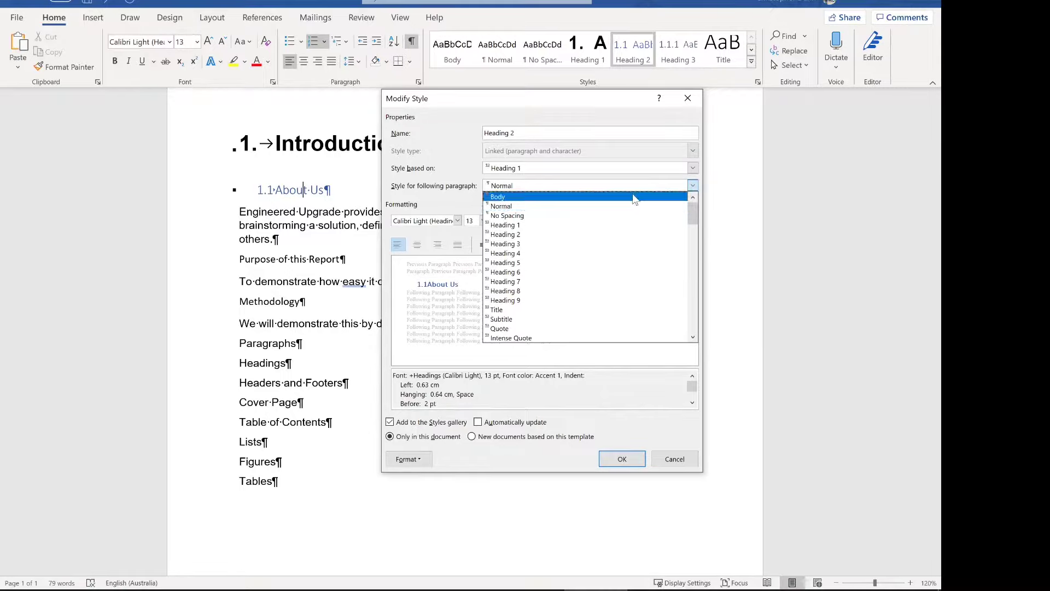
{"action": "left_click", "coordinate": [636, 197]}
Set the Heading 2 style's font to Arial, size 16, with Automatic font color.
{"action": "left_click", "coordinate": [422, 465]}
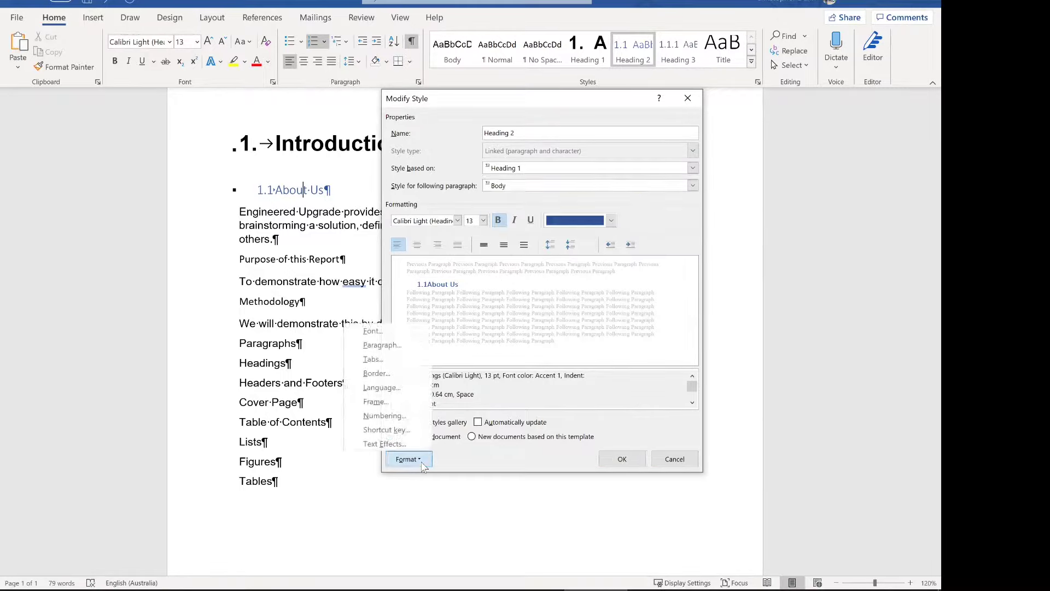
{"action": "left_click", "coordinate": [401, 329]}
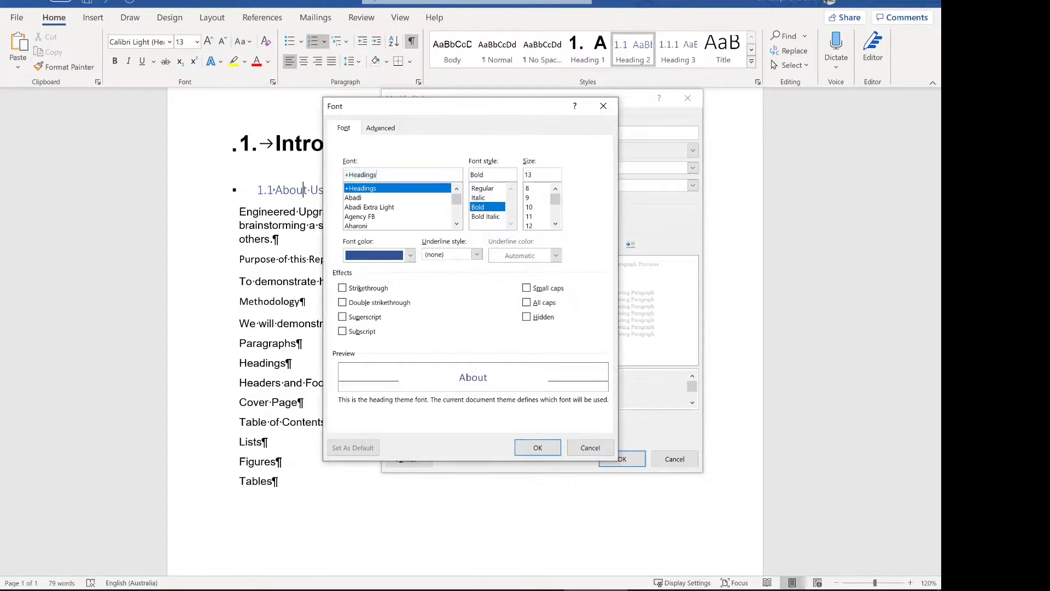
{"action": "type", "text": "Arial"}
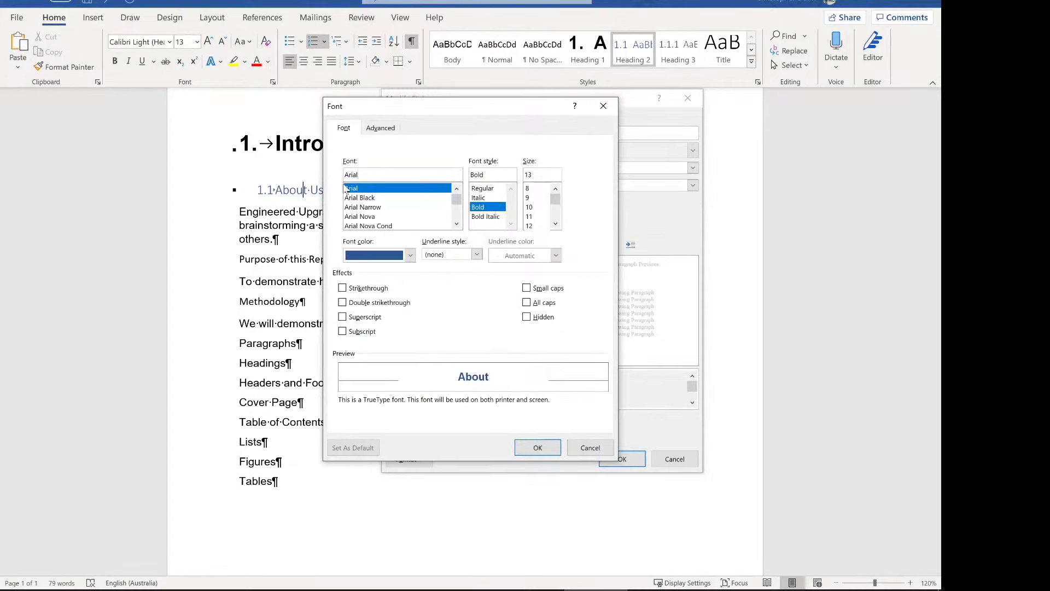
{"action": "left_click", "coordinate": [555, 223]}
{"action": "left_click", "coordinate": [555, 224]}
{"action": "left_click", "coordinate": [555, 224]}
{"action": "left_click", "coordinate": [539, 216]}
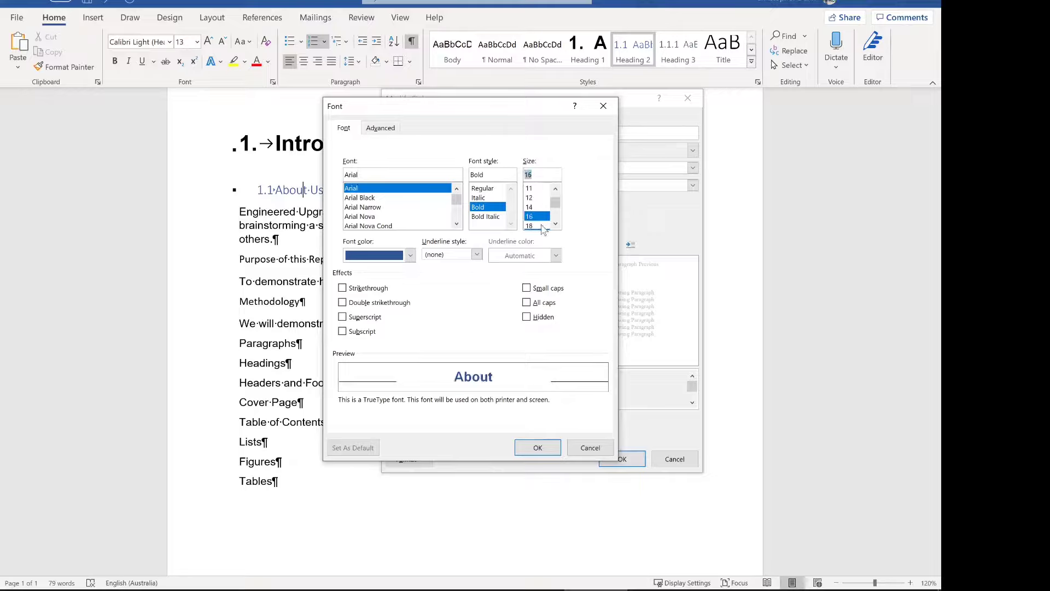
{"action": "left_click", "coordinate": [410, 254]}
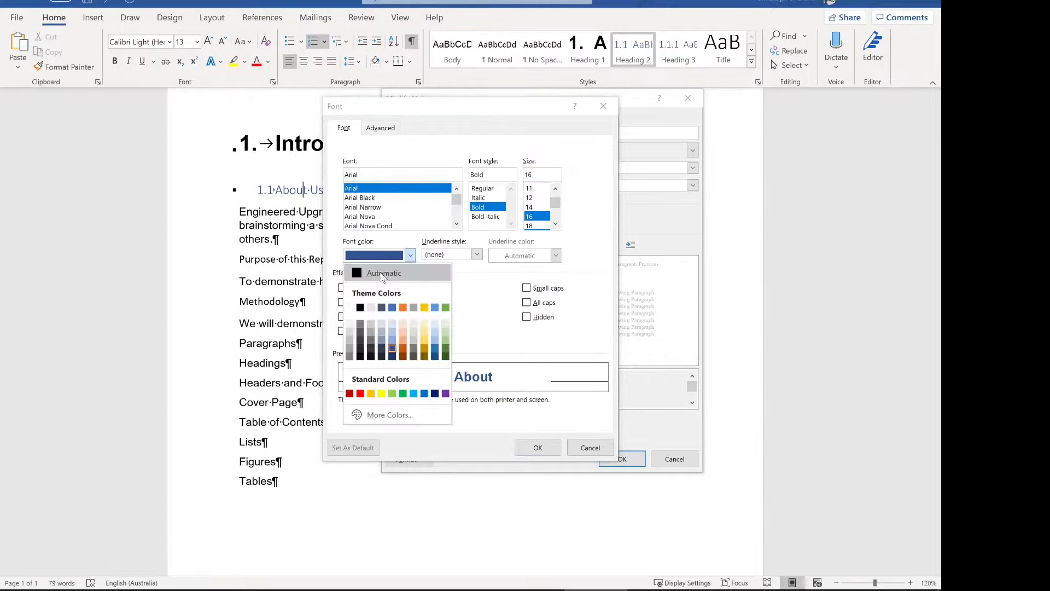
{"action": "left_click", "coordinate": [383, 275]}
{"action": "left_click", "coordinate": [537, 449]}
Set the Heading 2 style's left indent to 0 cm and its spacing to 6 pt before and 12 pt after, then accept the style.
{"action": "left_click", "coordinate": [409, 460]}
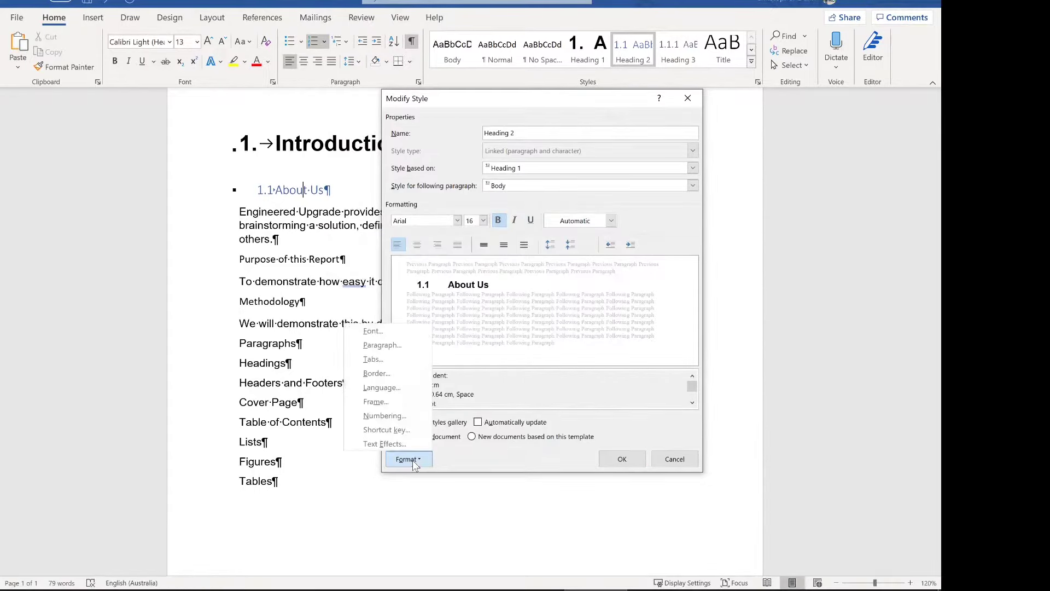
{"action": "left_click", "coordinate": [401, 345]}
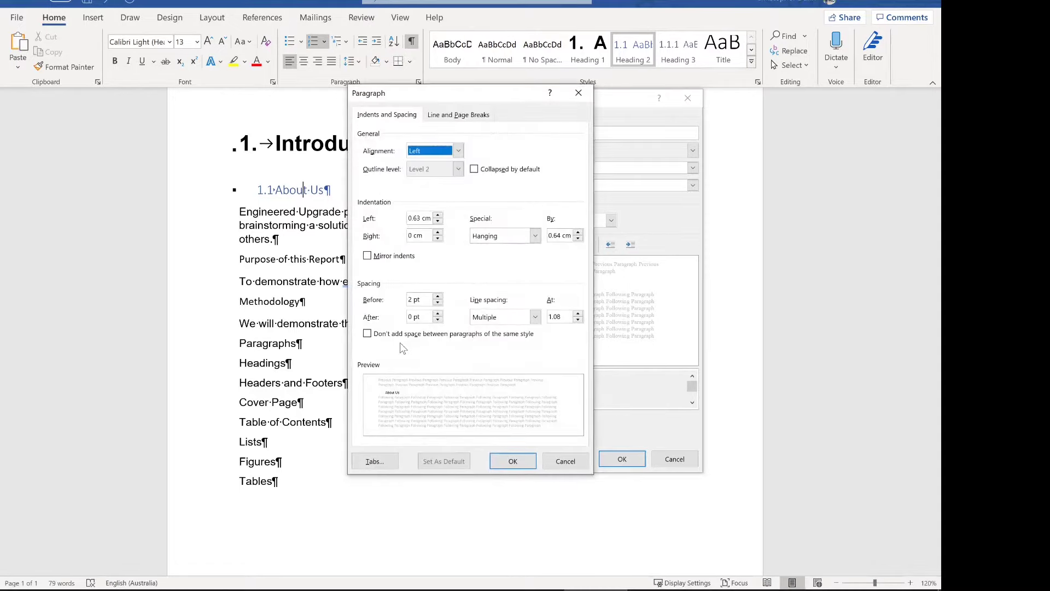
{"action": "left_click_drag", "start_coordinate": [420, 218], "coordinate": [395, 227]}
{"action": "type", "text": "0"}
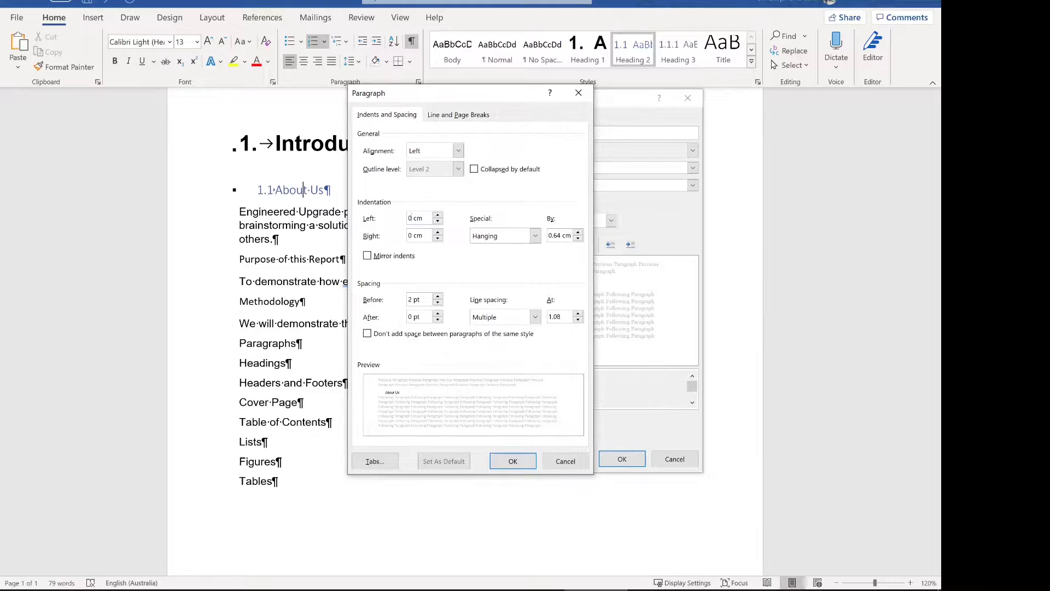
{"action": "left_click", "coordinate": [437, 297]}
{"action": "left_click", "coordinate": [437, 315]}
{"action": "left_click", "coordinate": [437, 315]}
{"action": "left_click", "coordinate": [507, 459]}
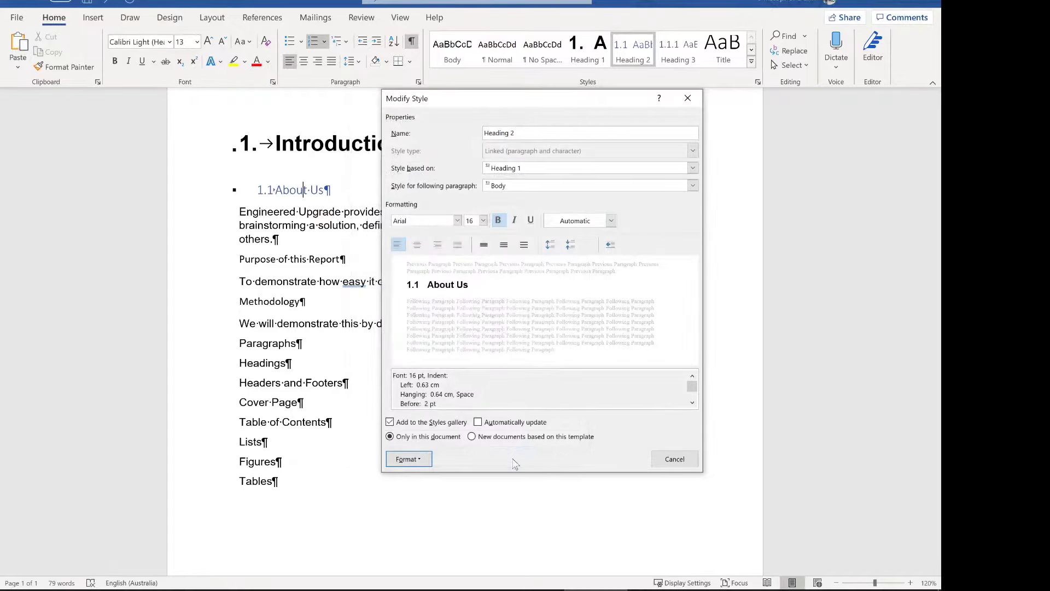
{"action": "left_click", "coordinate": [622, 459]}
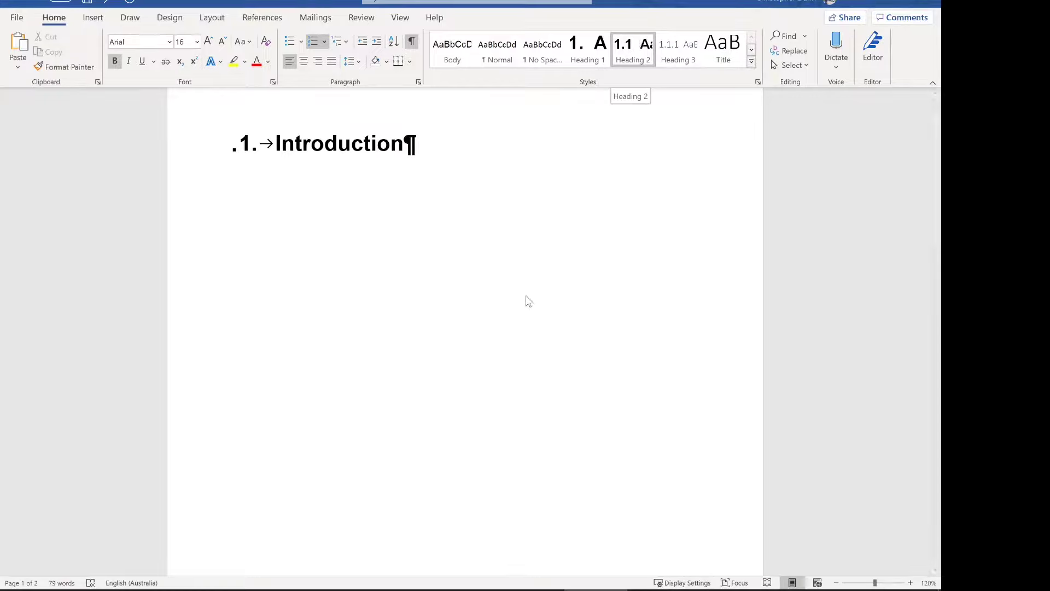
Turn off the page break before option in the Heading 2 style's paragraph settings and accept the style.
{"action": "scroll", "coordinate": [527, 300], "scroll_direction": "down", "scroll_amount": 10}
{"action": "scroll", "coordinate": [526, 295], "scroll_direction": "up", "scroll_amount": 10}
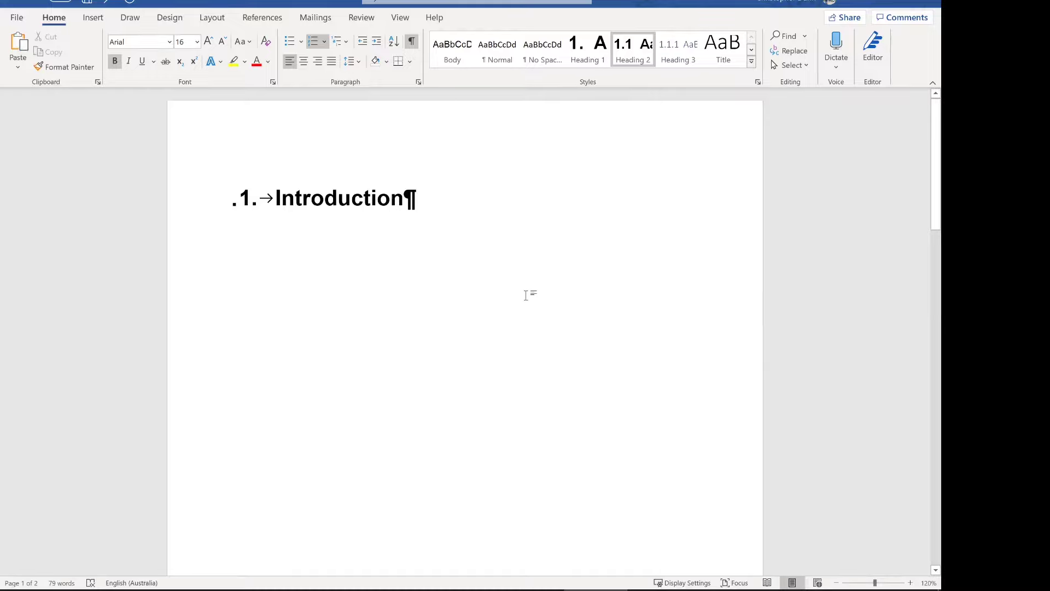
{"action": "right_click", "coordinate": [631, 52]}
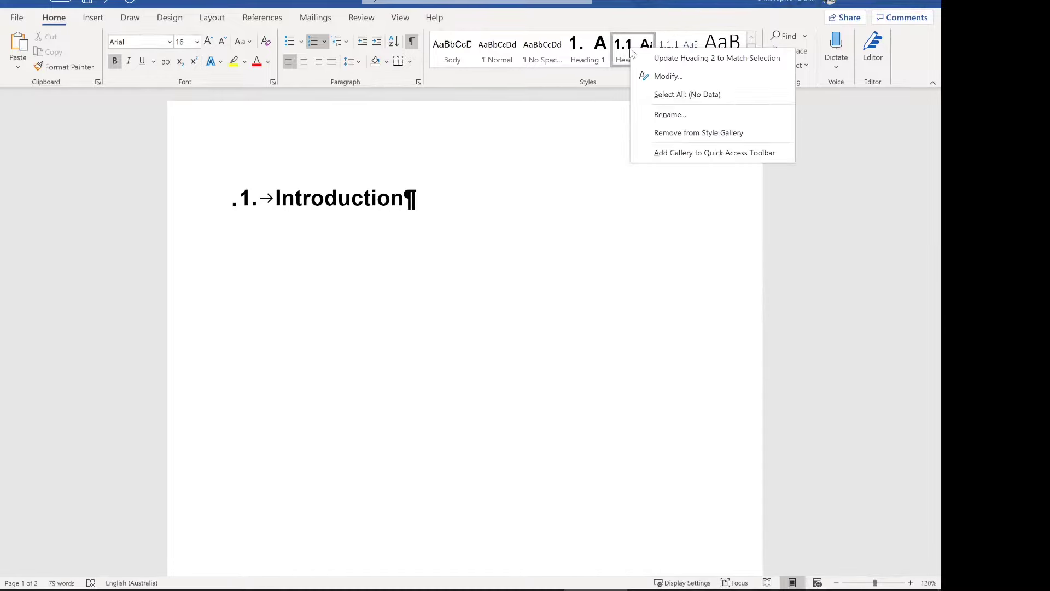
{"action": "left_click", "coordinate": [659, 77]}
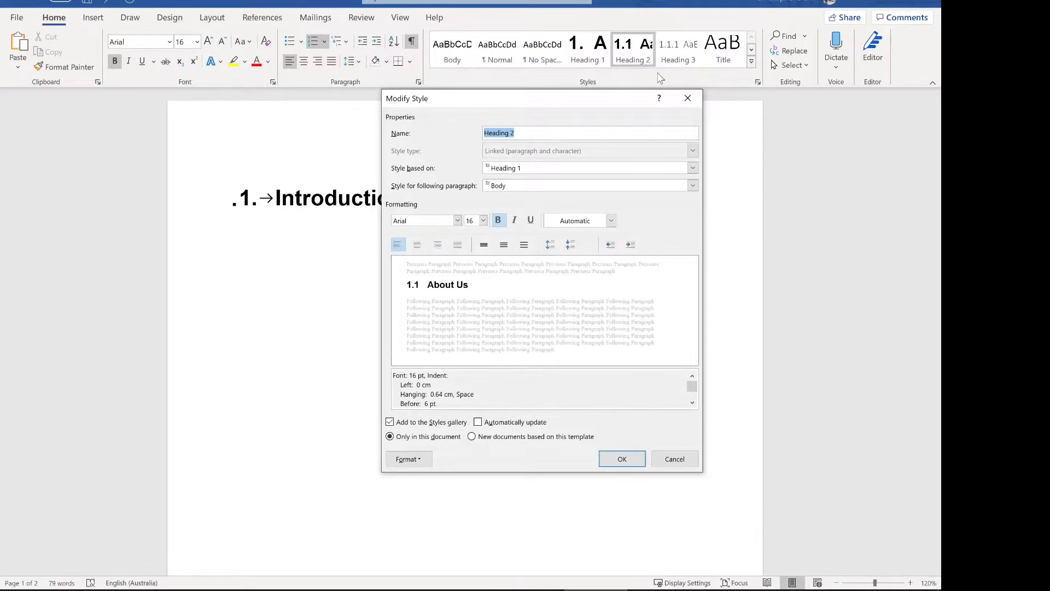
{"action": "left_click", "coordinate": [408, 459]}
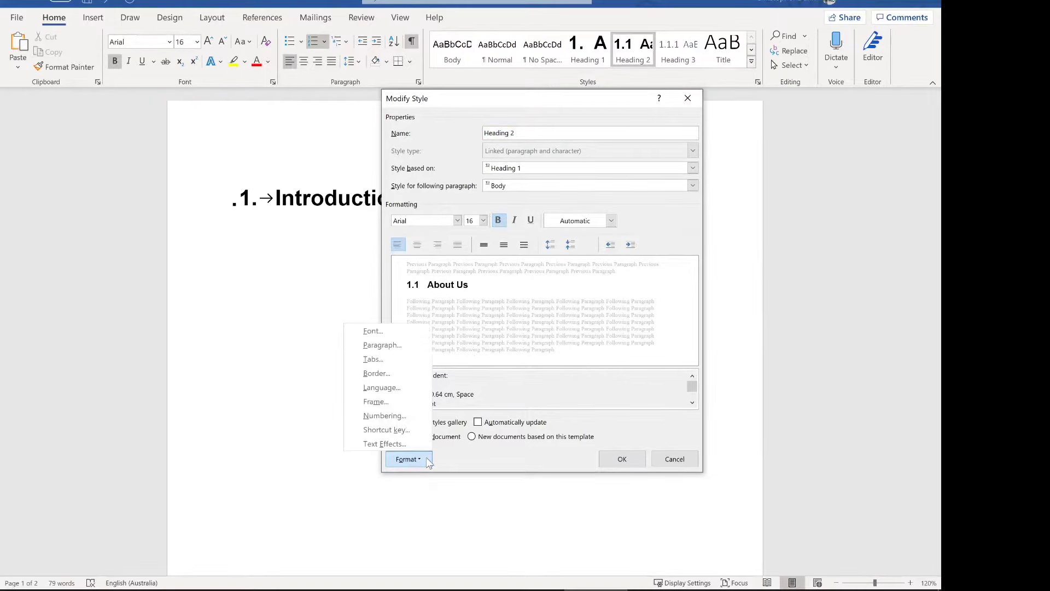
{"action": "left_click", "coordinate": [396, 345]}
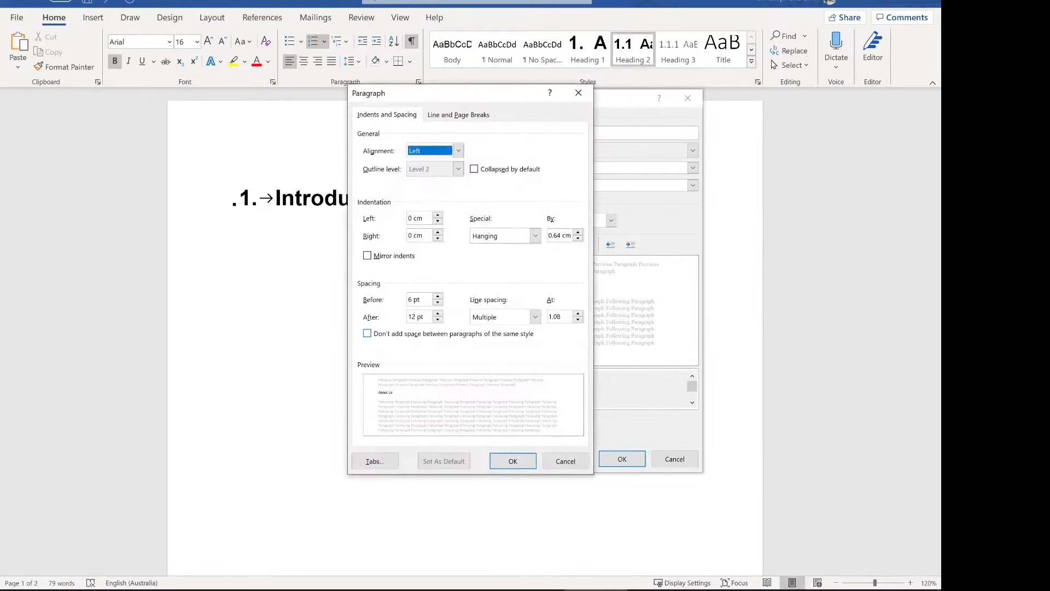
{"action": "left_click", "coordinate": [453, 115]}
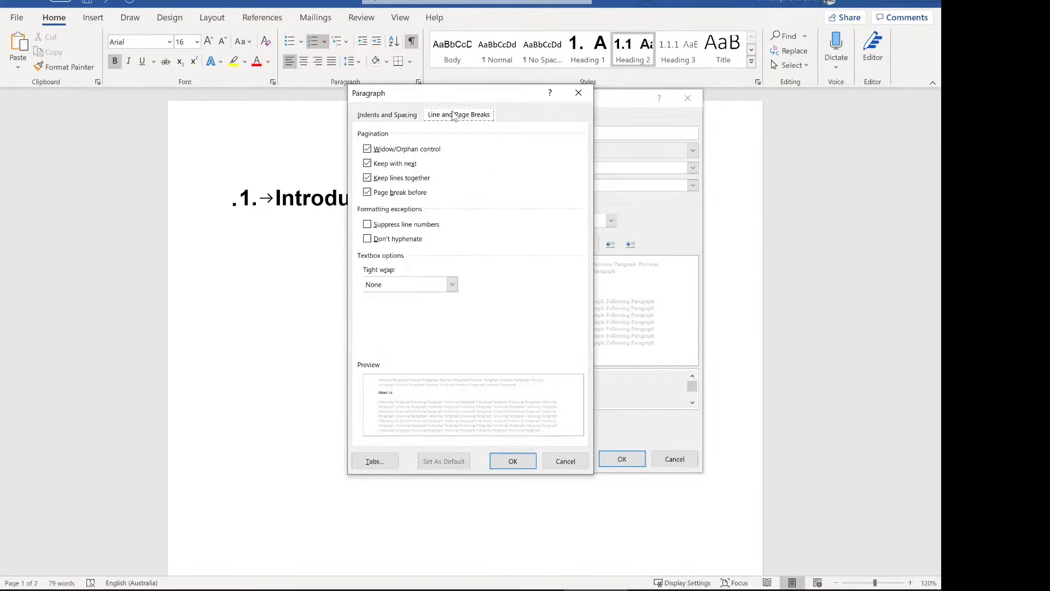
{"action": "left_click", "coordinate": [405, 192]}
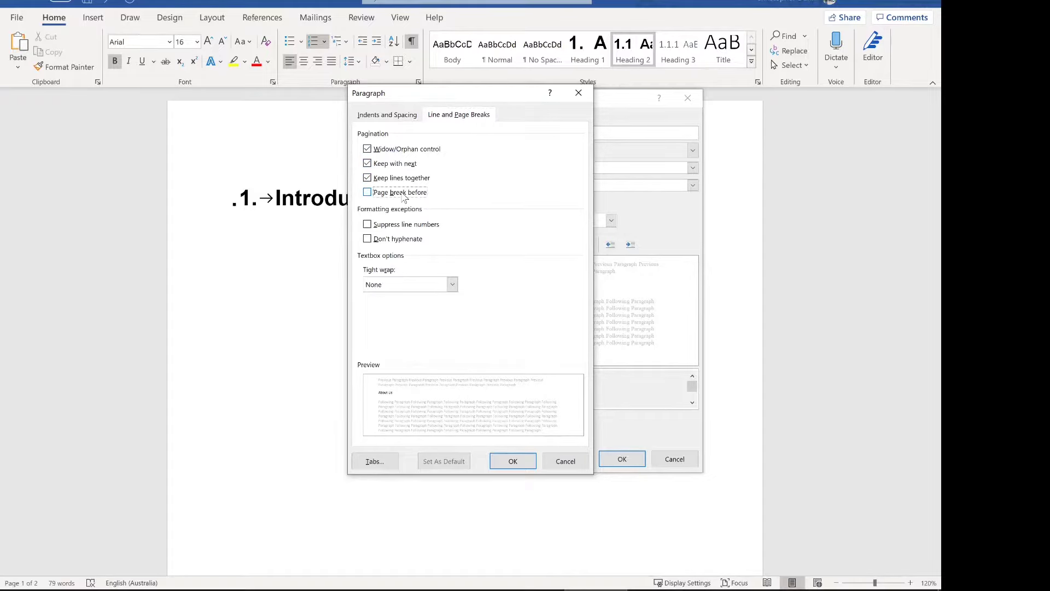
{"action": "left_click", "coordinate": [513, 461]}
{"action": "left_click", "coordinate": [636, 461]}
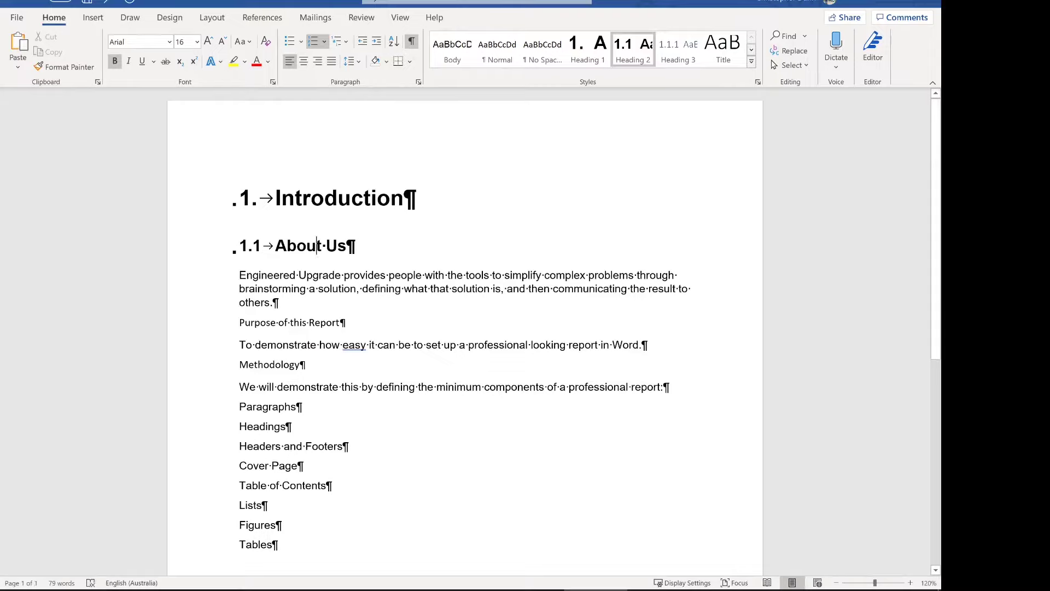
Try out a new paragraph with the test text "asdf" below the Introduction heading, and remove it again.
{"action": "left_click", "coordinate": [405, 198]}
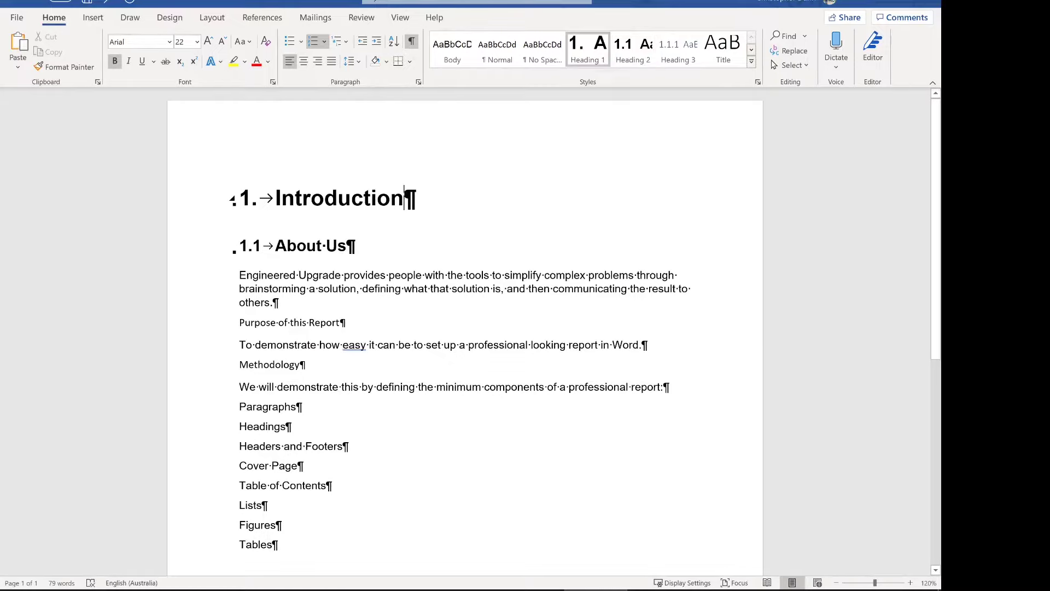
{"action": "key", "text": "Return"}
{"action": "type", "text": "asdf"}
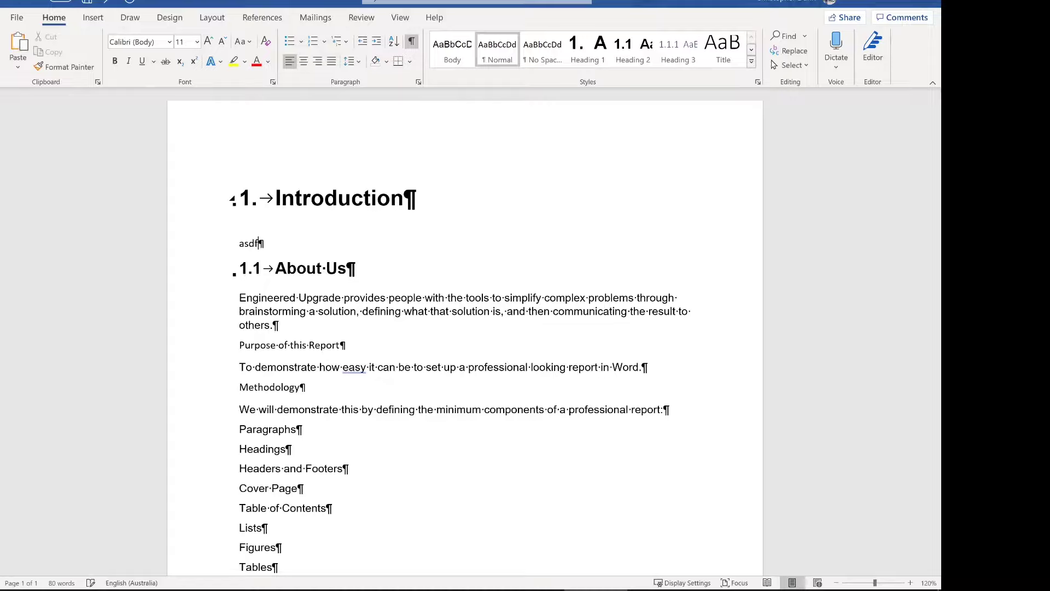
{"action": "key", "text": "BackSpace"}
{"action": "key", "text": "BackSpace"}
{"action": "key", "text": "BackSpace"}
{"action": "key", "text": "BackSpace"}
{"action": "key", "text": "BackSpace"}
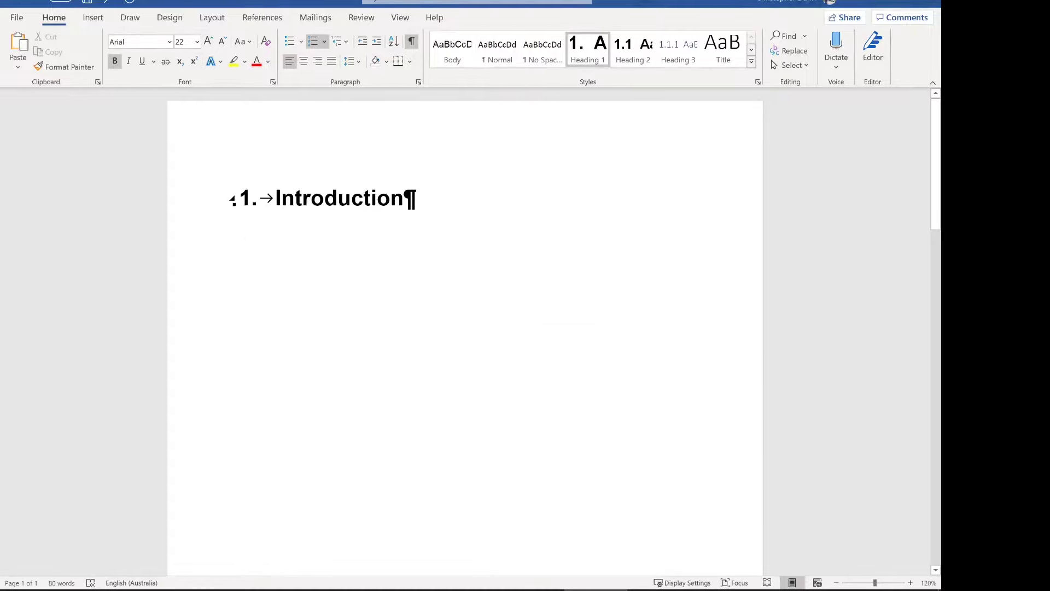
{"action": "scroll", "coordinate": [371, 344], "scroll_direction": "down", "scroll_amount": 8}
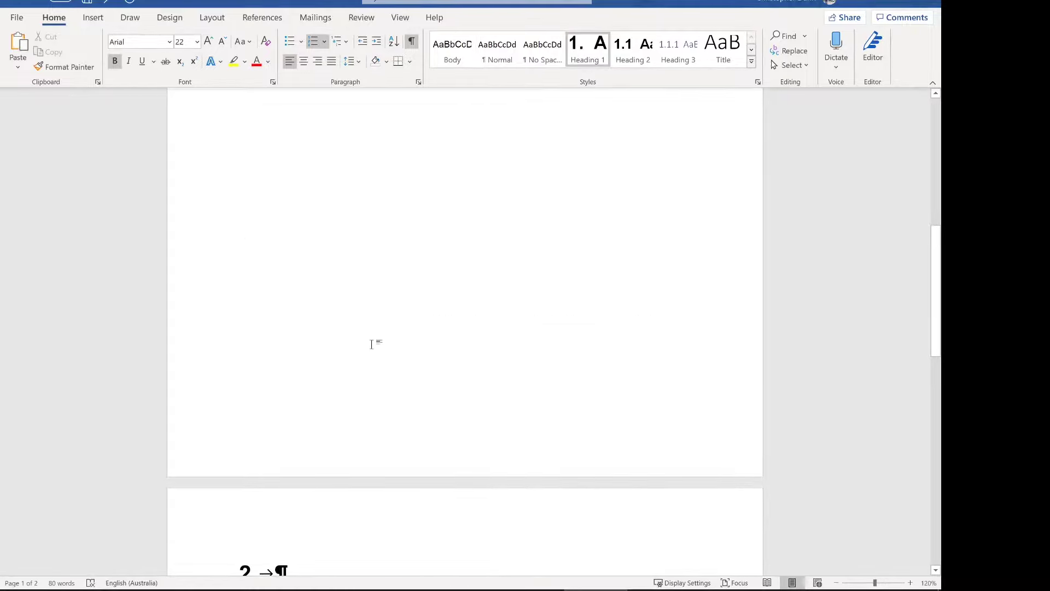
{"action": "key", "text": "Delete"}
{"action": "scroll", "coordinate": [464, 328], "scroll_direction": "up", "scroll_amount": 3}
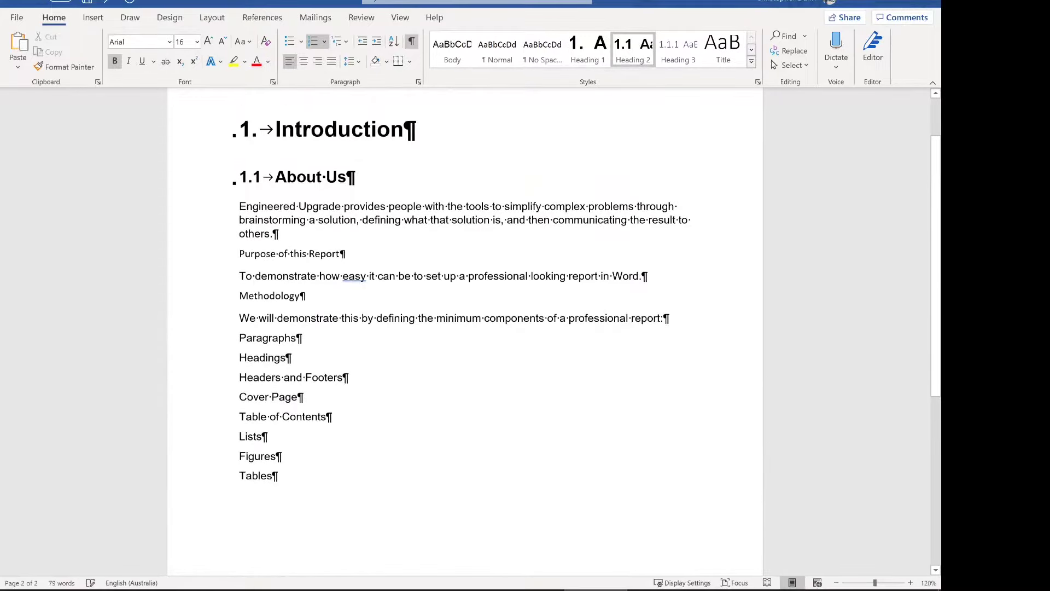
Reduce the Heading 1 style's paragraph spacing after and accept the style changes.
{"action": "left_click", "coordinate": [404, 171]}
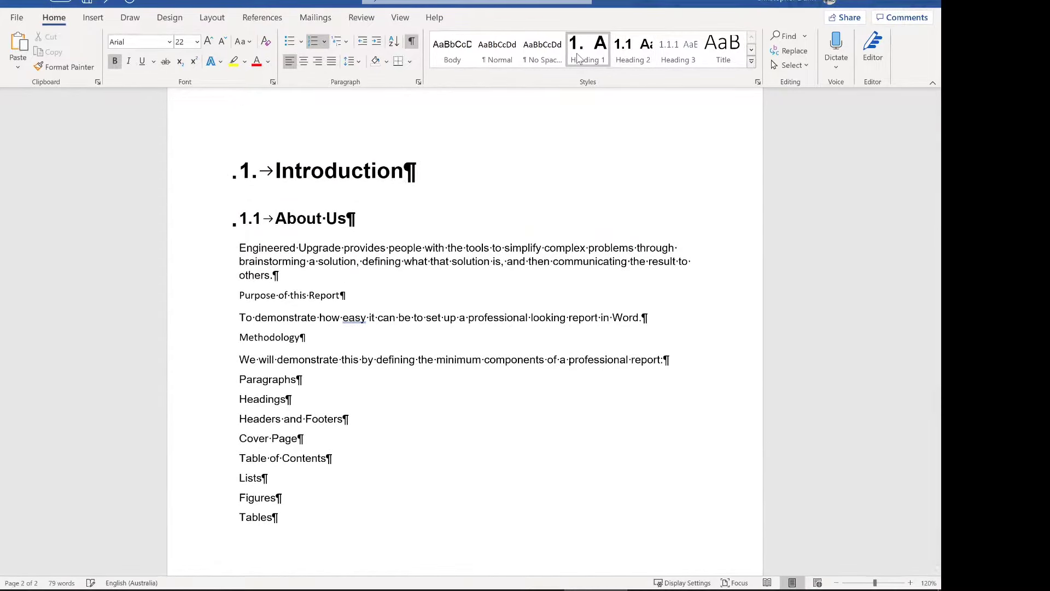
{"action": "right_click", "coordinate": [579, 54]}
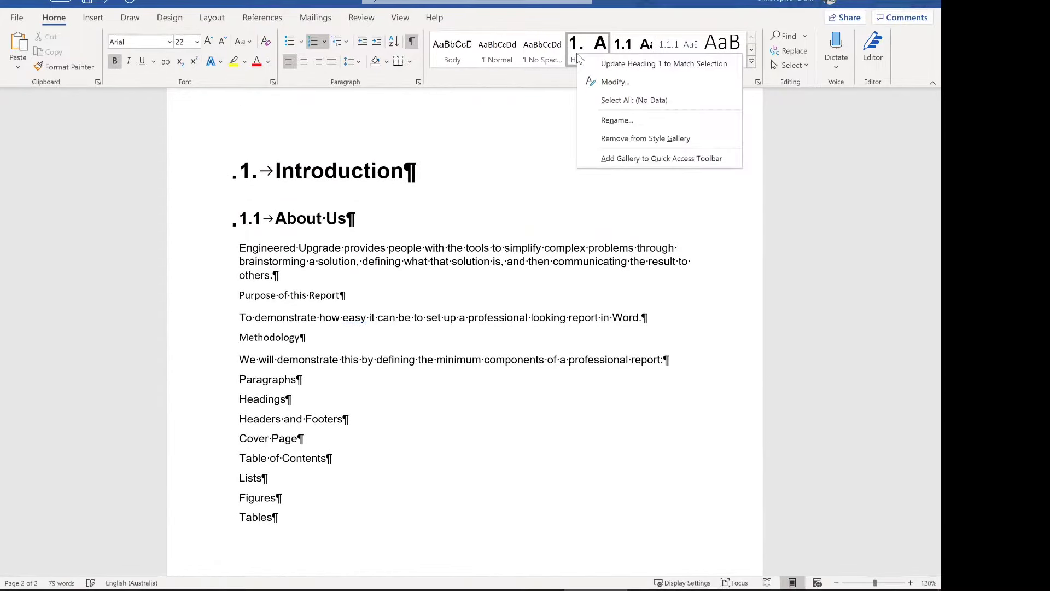
{"action": "left_click", "coordinate": [615, 80]}
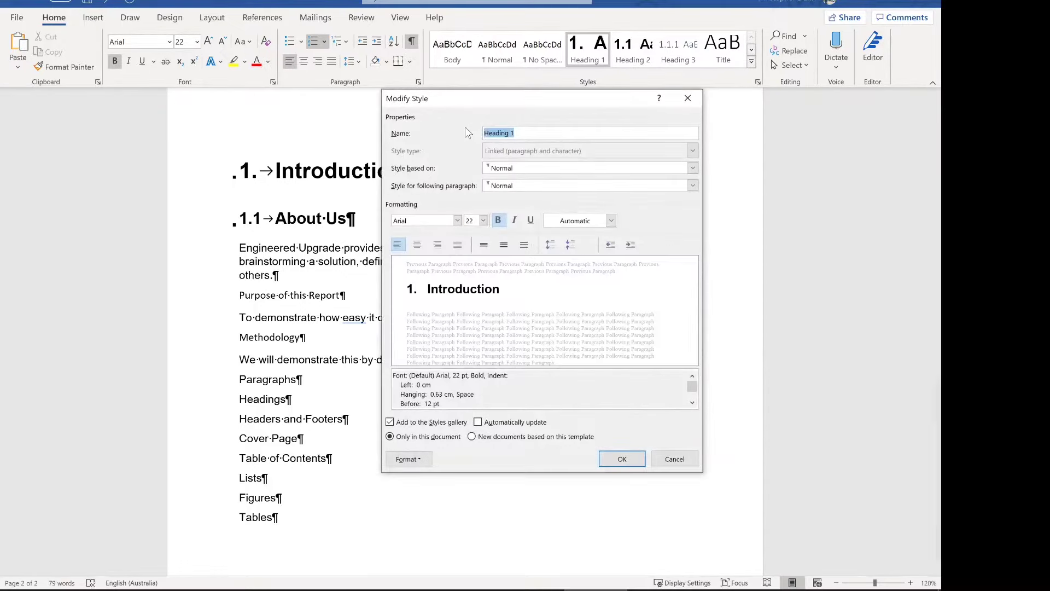
{"action": "left_click", "coordinate": [422, 456]}
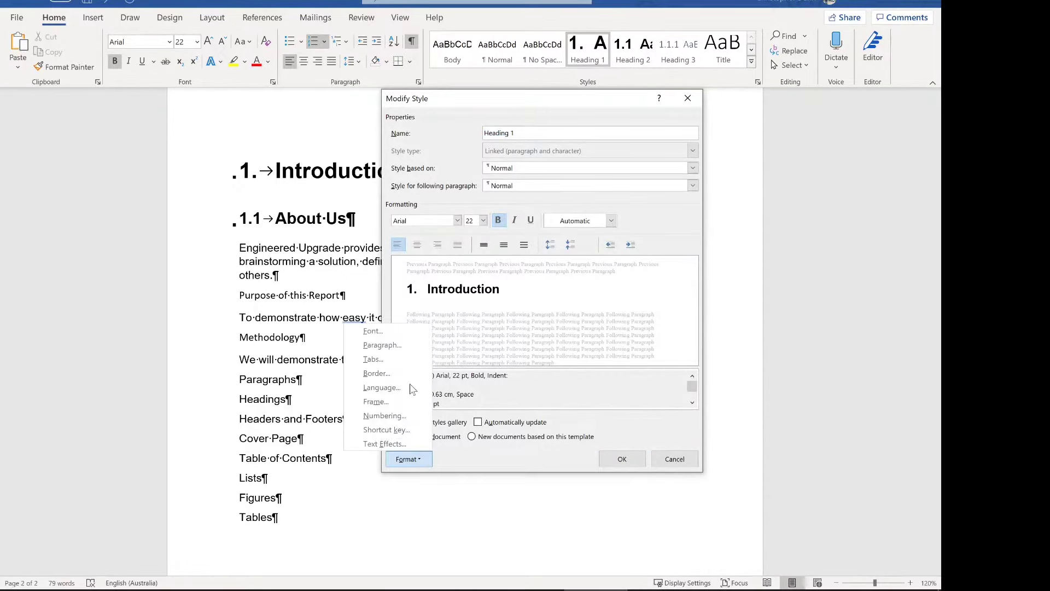
{"action": "left_click", "coordinate": [405, 346]}
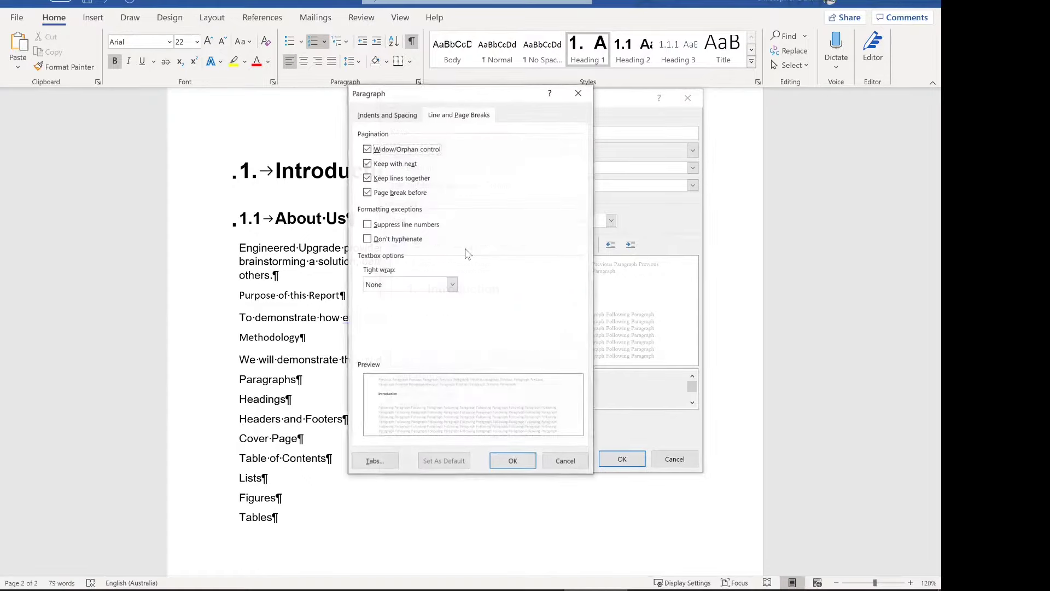
{"action": "left_click", "coordinate": [411, 116]}
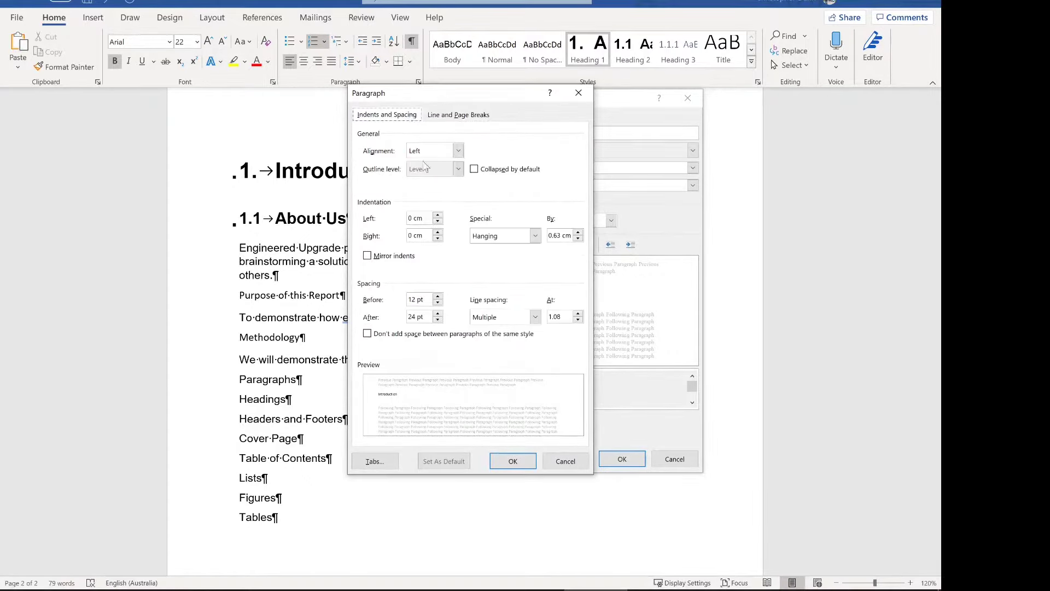
{"action": "left_click", "coordinate": [437, 320]}
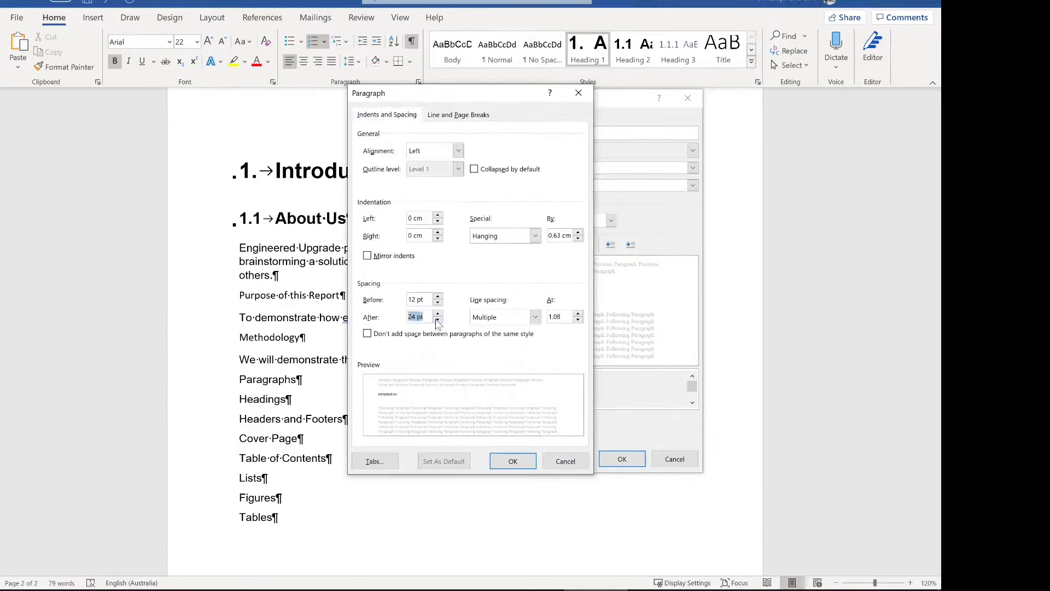
{"action": "left_click", "coordinate": [517, 464]}
{"action": "left_click", "coordinate": [612, 459]}
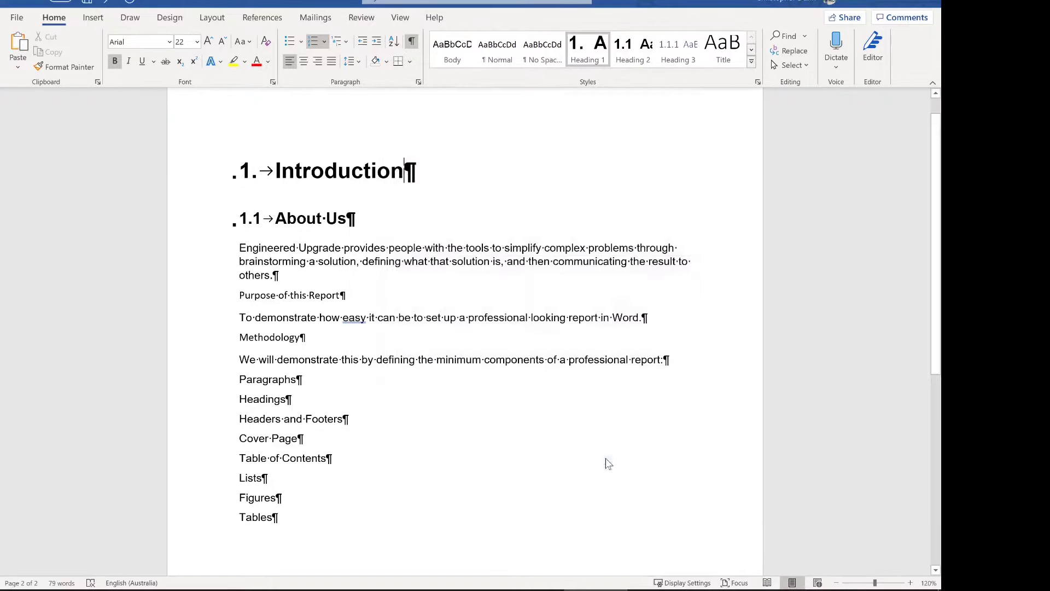
Apply the Heading 2 style to "Purpose of this Report" and the Heading 1 style to "Methodology".
{"action": "left_click", "coordinate": [325, 283]}
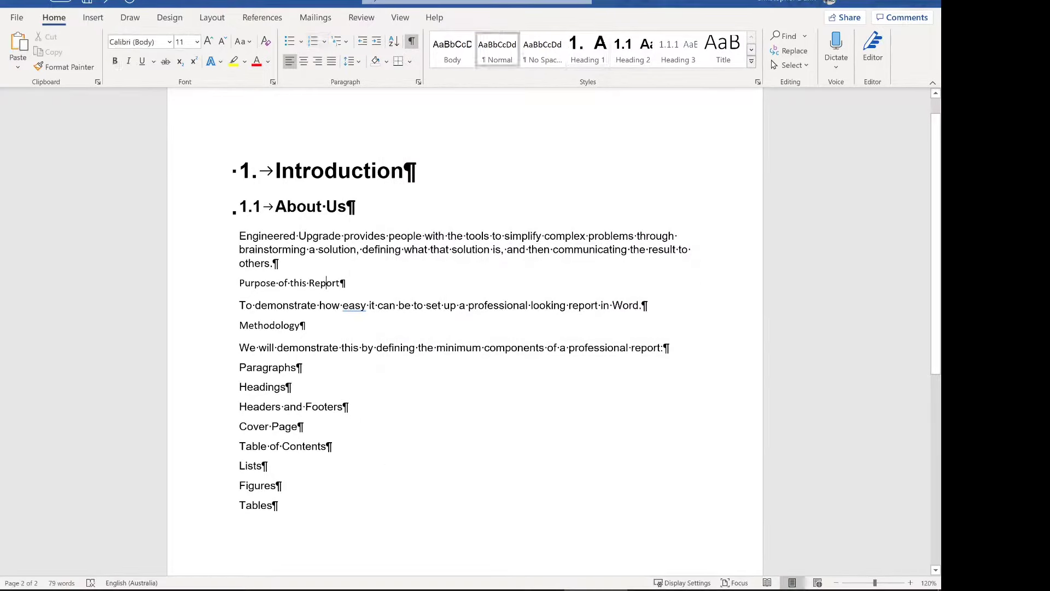
{"action": "left_click", "coordinate": [627, 50]}
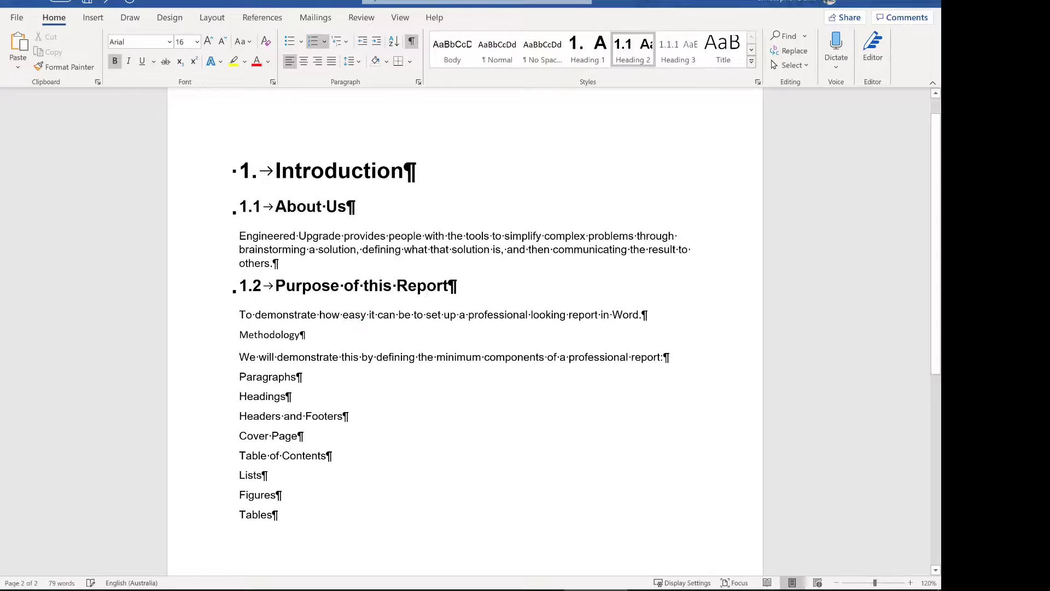
{"action": "left_click", "coordinate": [270, 335]}
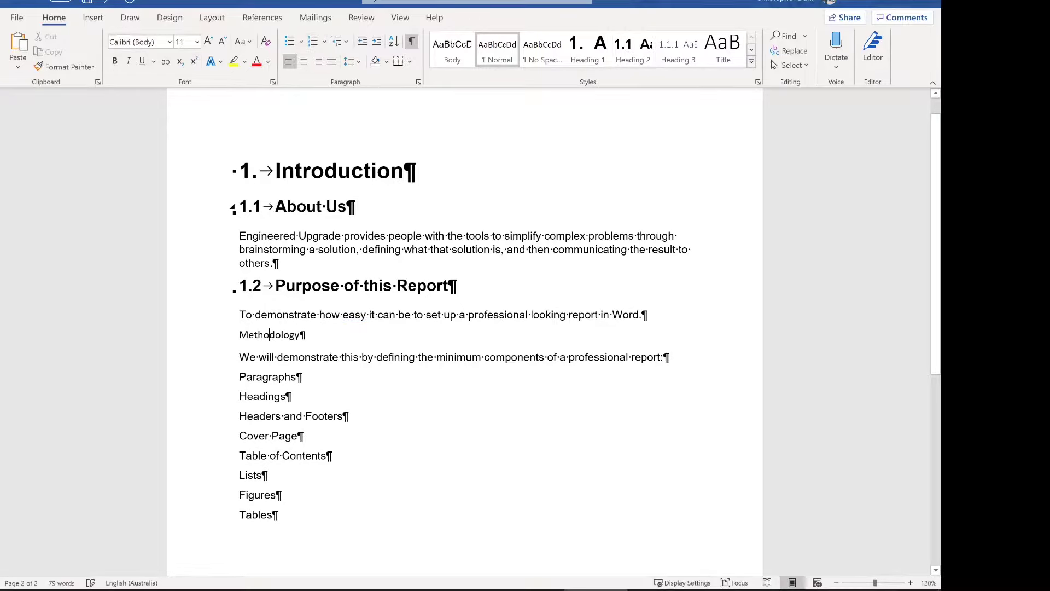
{"action": "left_click", "coordinate": [587, 49]}
{"action": "scroll", "coordinate": [475, 337], "scroll_direction": "down", "scroll_amount": 6}
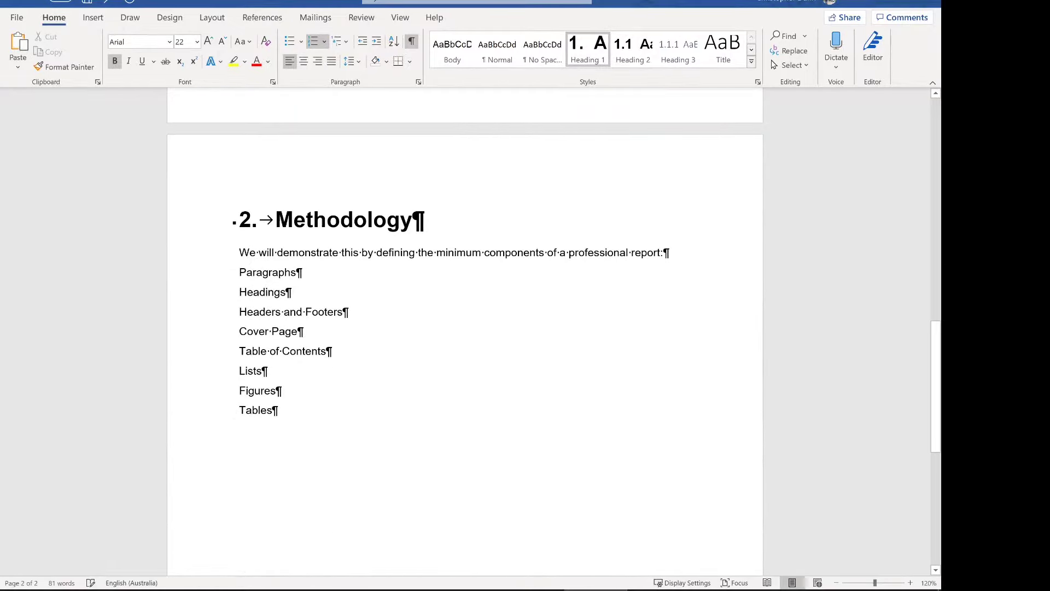
Add two lines reading "Heading 2" and "Heading 3" below the Tables line in the Methodology section.
{"action": "left_click", "coordinate": [392, 415]}
{"action": "key", "text": "Return"}
{"action": "type", "text": "Heading "}
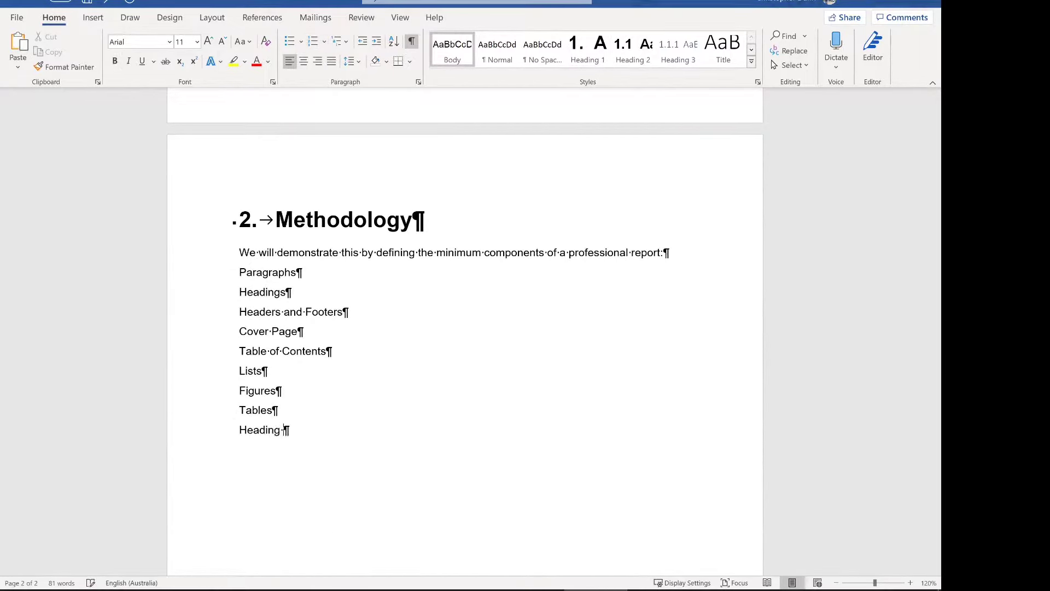
{"action": "type", "text": "2"}
{"action": "key", "text": "Return"}
{"action": "type", "text": "Heading 3"}
Apply the Heading 2 style to the "Heading 2" line and the Heading 3 style to the "Heading 3" line.
{"action": "left_click", "coordinate": [633, 50]}
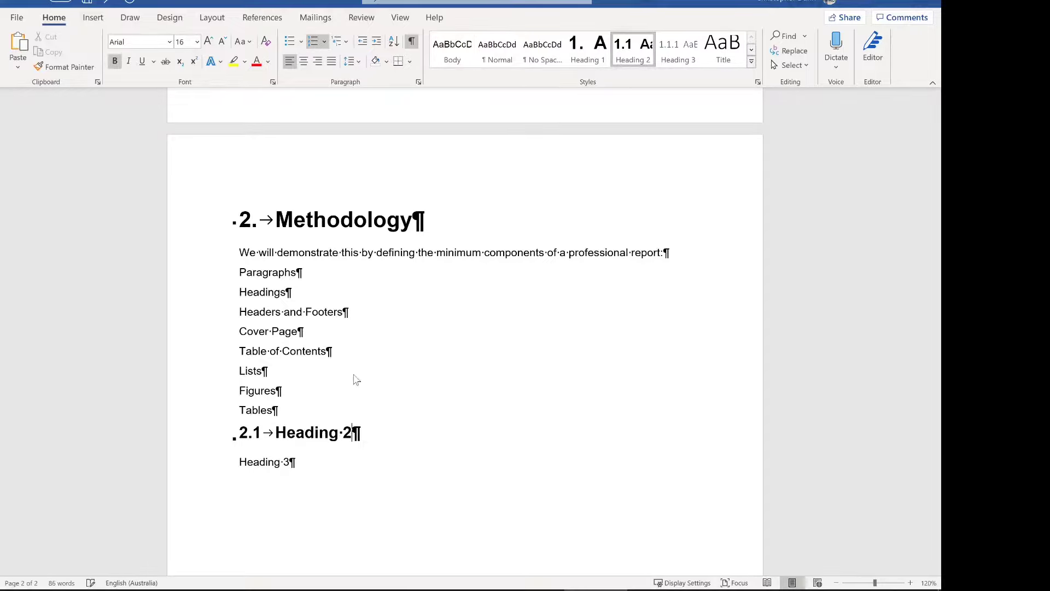
{"action": "key", "text": "Down"}
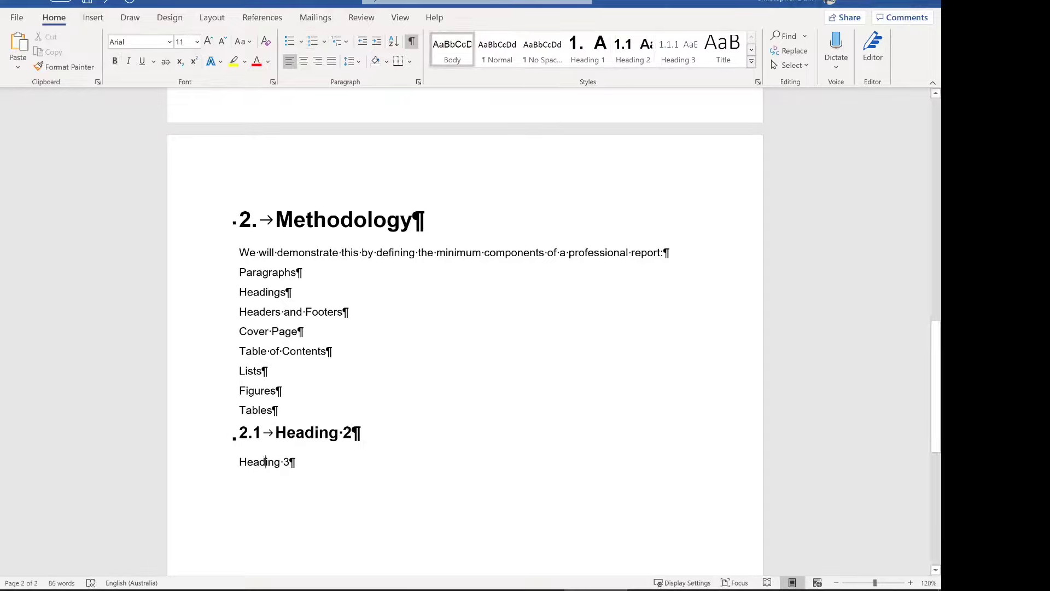
{"action": "left_click", "coordinate": [680, 49]}
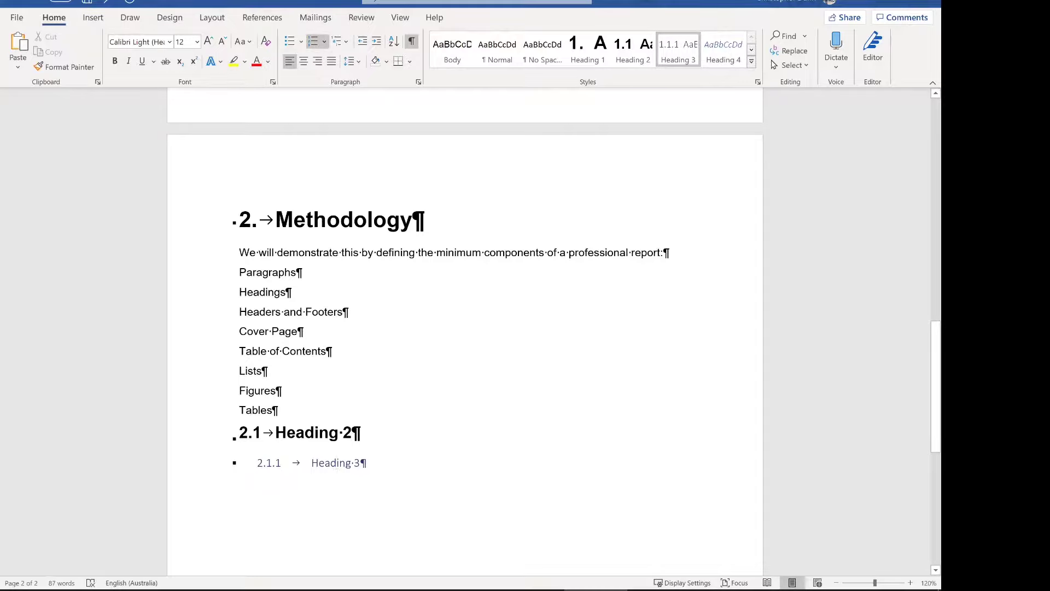
{"action": "left_click", "coordinate": [274, 292]}
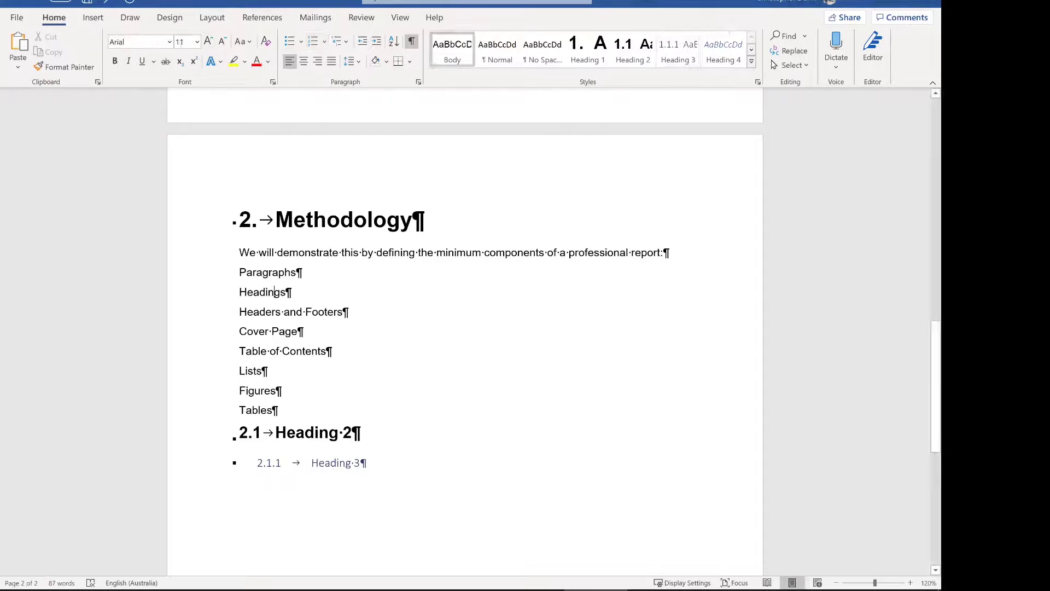
Modify the Heading 3 style so it is based on Heading 2.
{"action": "left_click", "coordinate": [325, 462]}
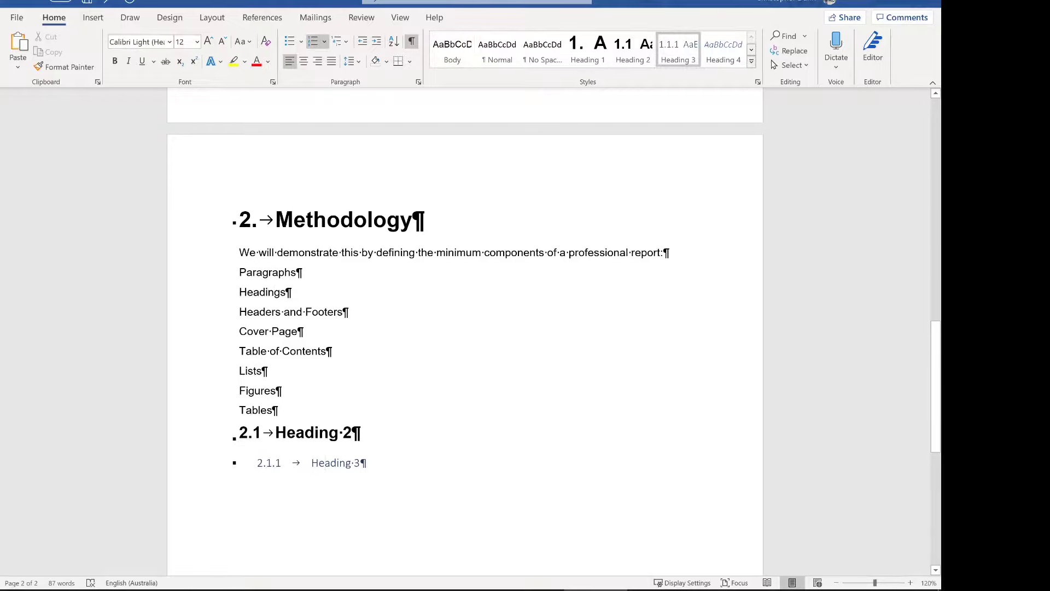
{"action": "right_click", "coordinate": [680, 60]}
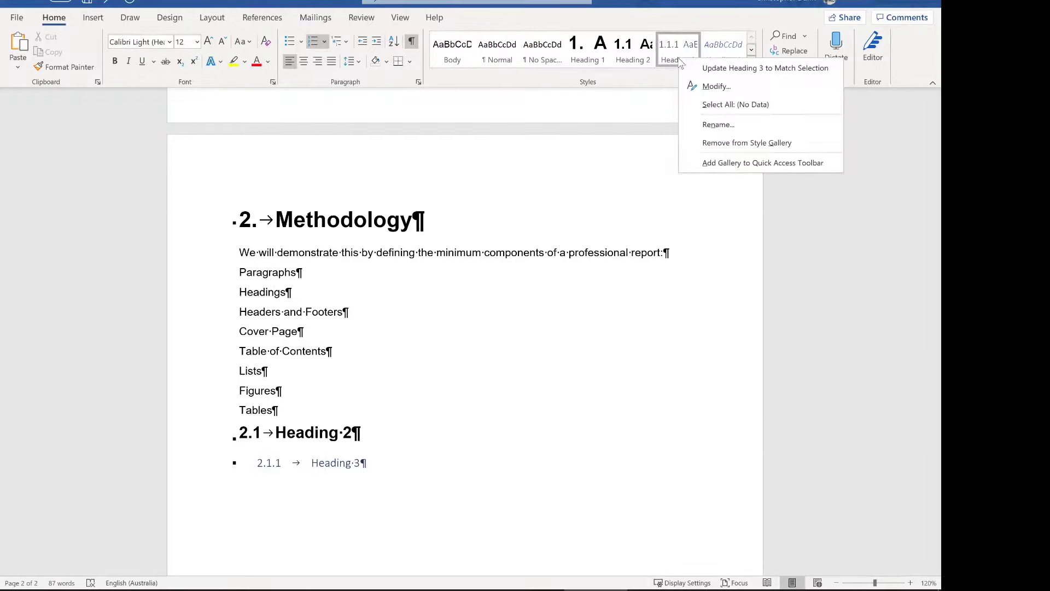
{"action": "left_click", "coordinate": [717, 87]}
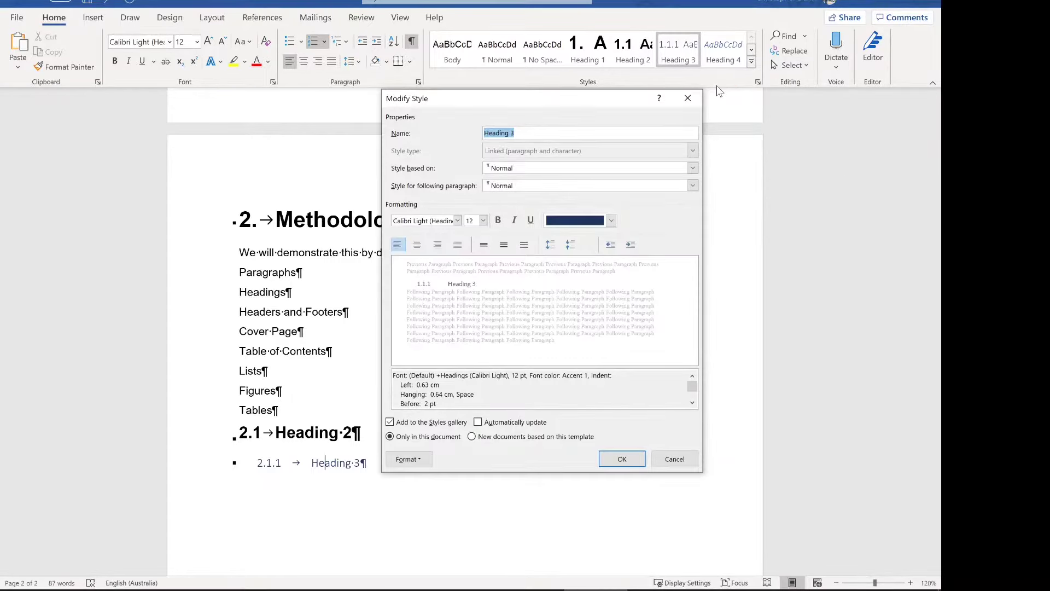
{"action": "left_click", "coordinate": [604, 170]}
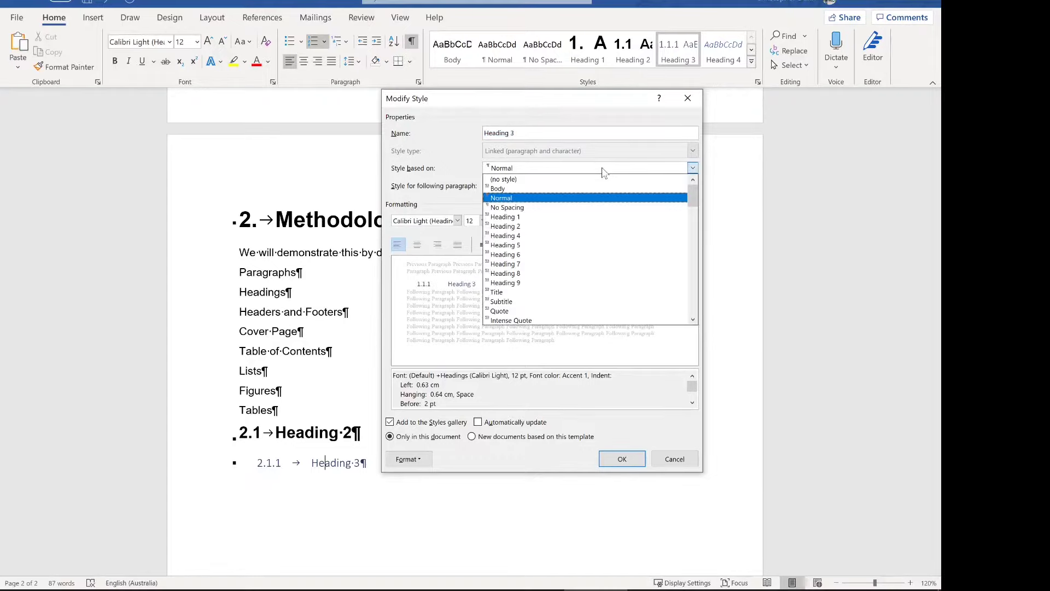
{"action": "left_click", "coordinate": [566, 227]}
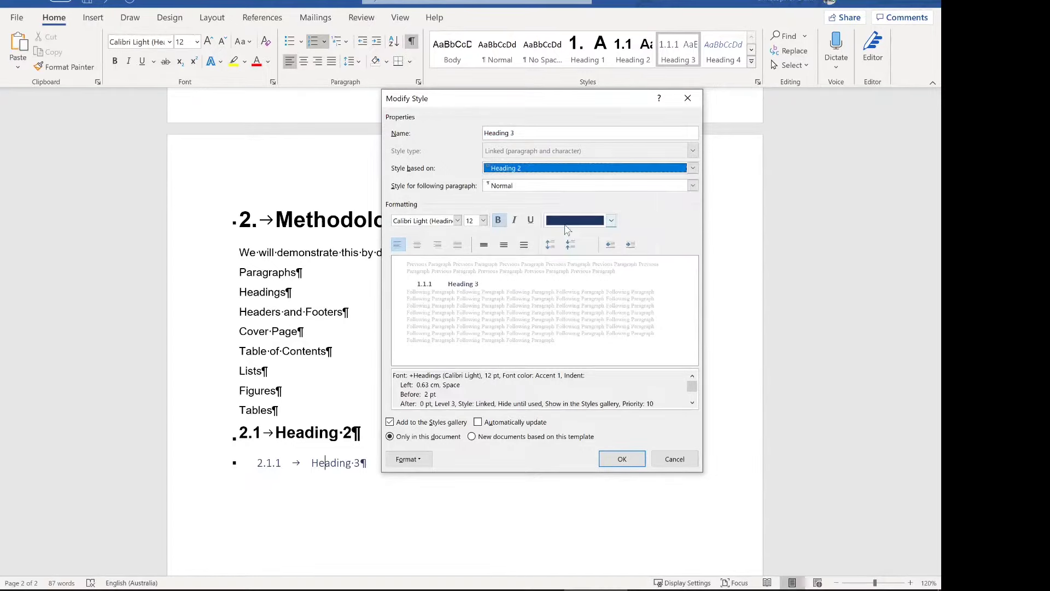
Set the Heading 3 style's font to Arial, bold, 11 pt, with the Automatic font colour.
{"action": "left_click", "coordinate": [419, 457]}
{"action": "left_click", "coordinate": [376, 331]}
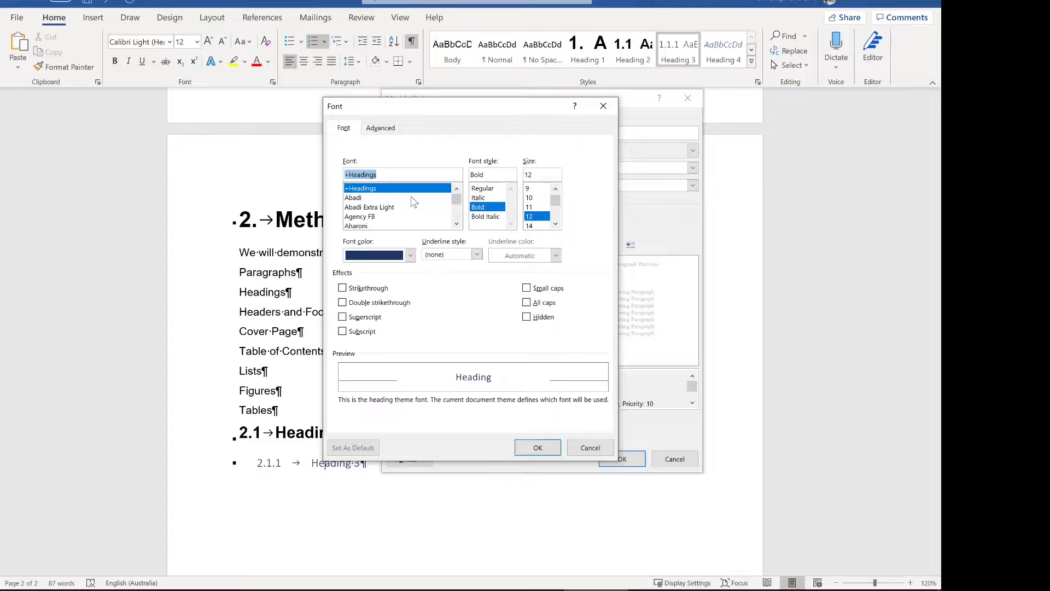
{"action": "left_click", "coordinate": [531, 208]}
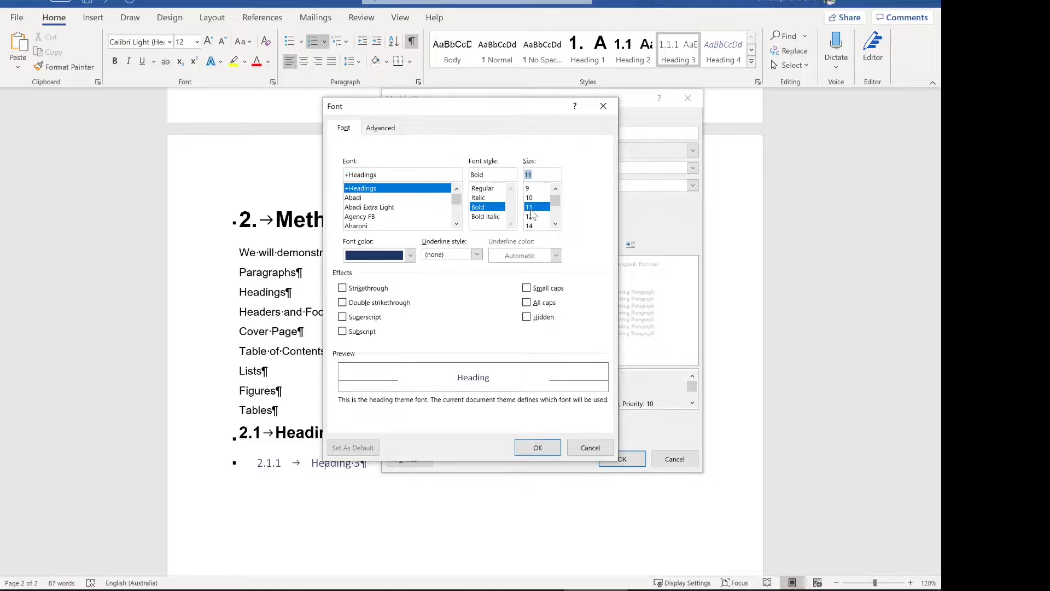
{"action": "left_click_drag", "start_coordinate": [377, 174], "coordinate": [345, 174]}
{"action": "type", "text": "Arial"}
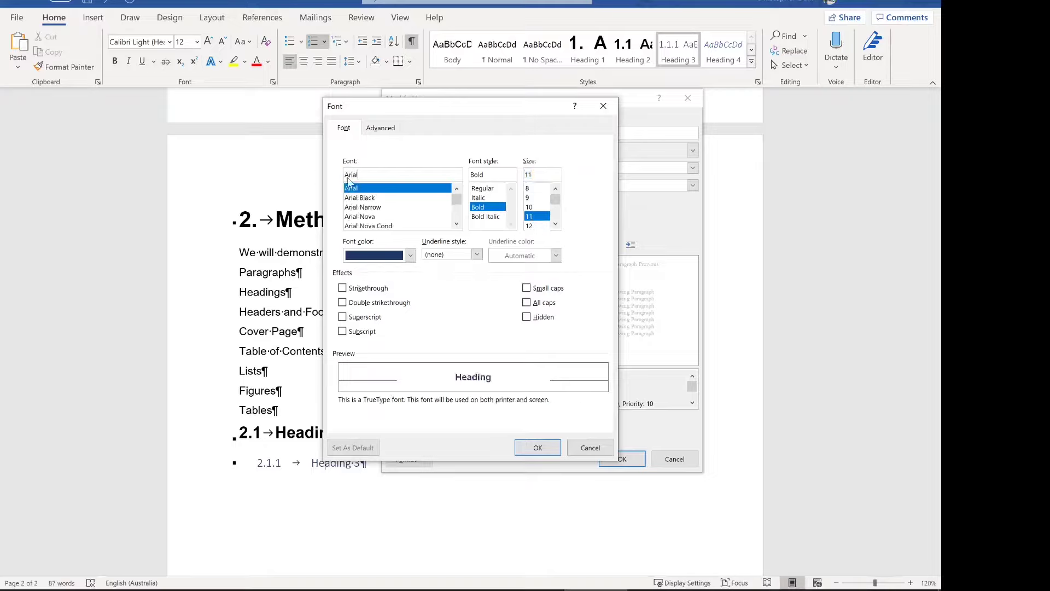
{"action": "left_click", "coordinate": [410, 255]}
{"action": "left_click", "coordinate": [397, 274]}
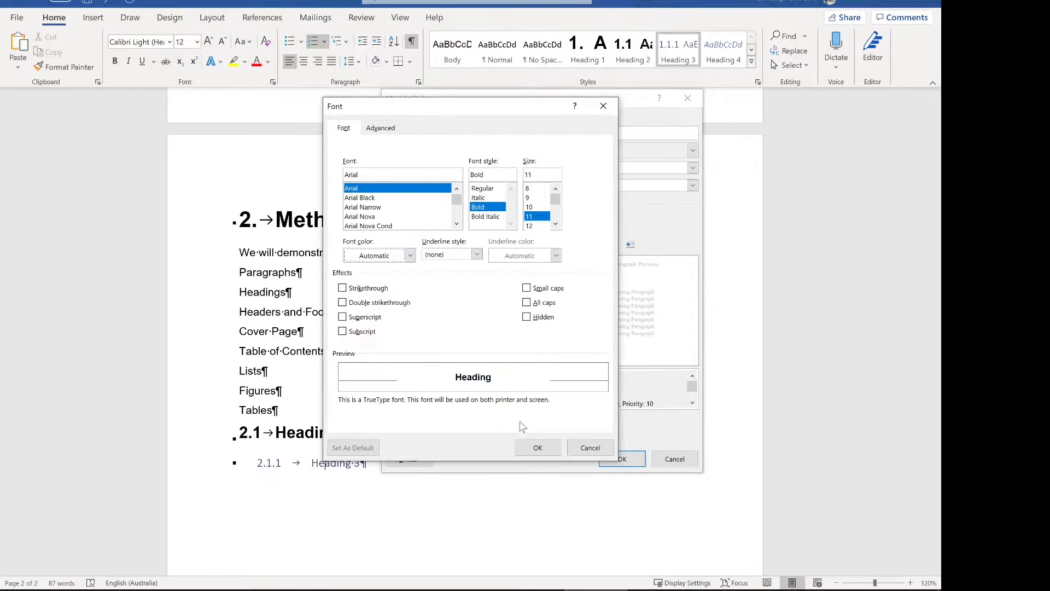
{"action": "left_click", "coordinate": [529, 445]}
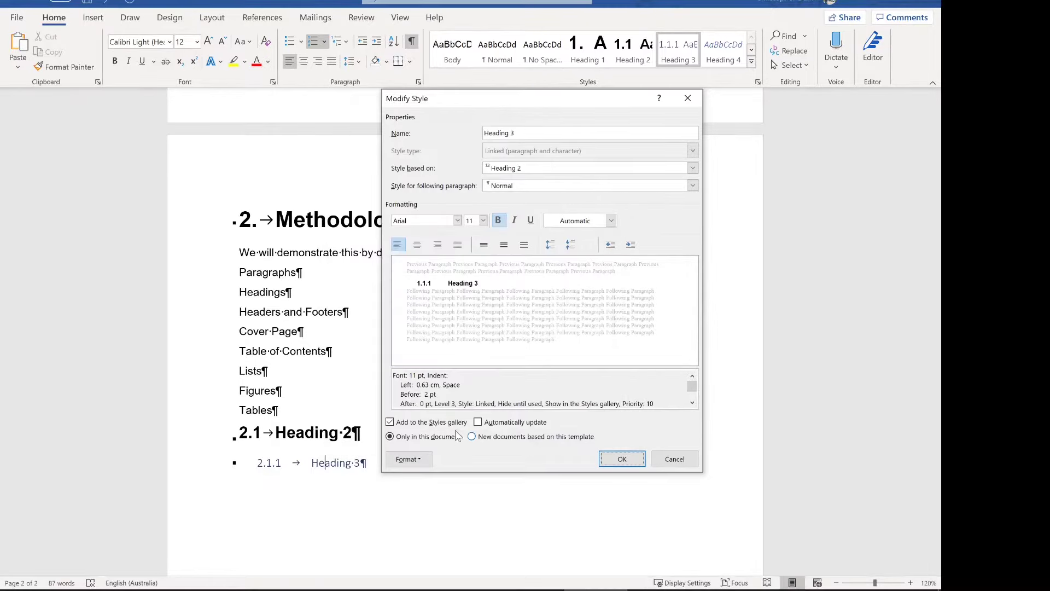
Set the Heading 3 style's left indent to 0 cm and its spacing to 6 pt before and 6 pt after, and save the style.
{"action": "left_click", "coordinate": [424, 458]}
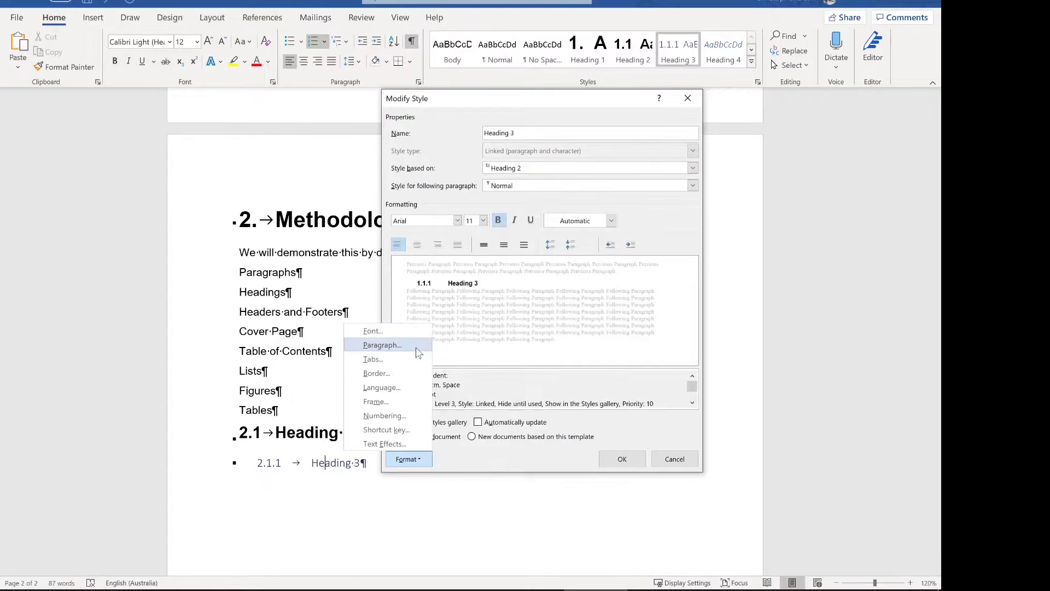
{"action": "left_click", "coordinate": [356, 345]}
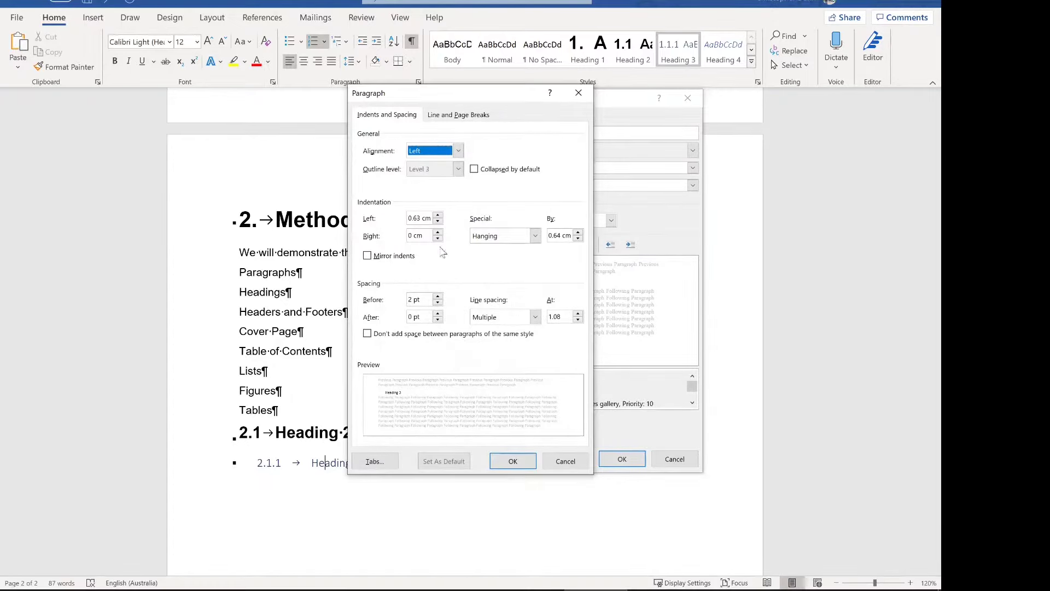
{"action": "double_click", "coordinate": [413, 219]}
{"action": "type", "text": "0"}
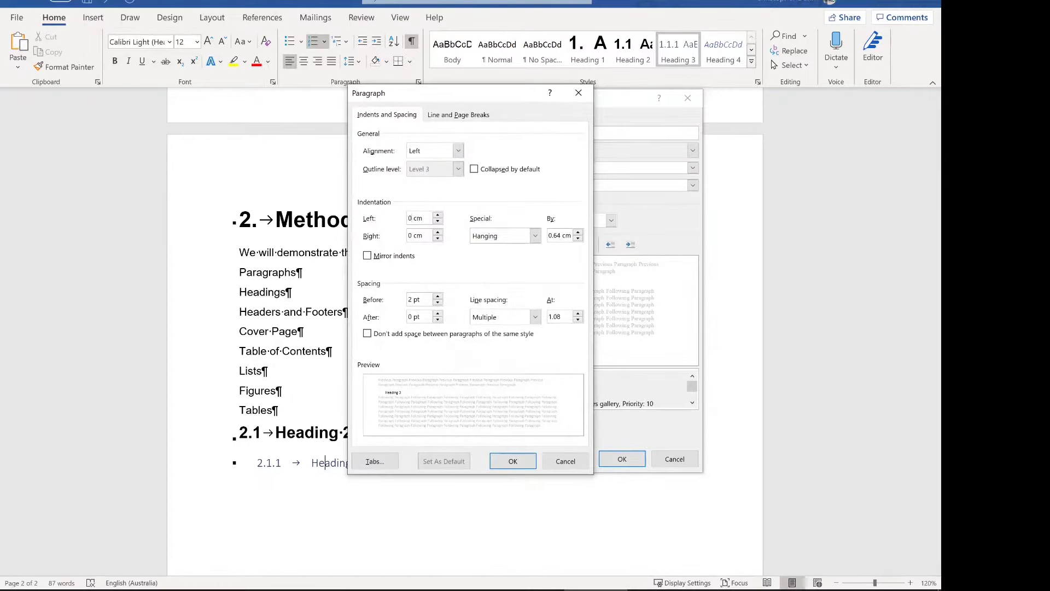
{"action": "left_click", "coordinate": [438, 297]}
{"action": "left_click", "coordinate": [438, 313]}
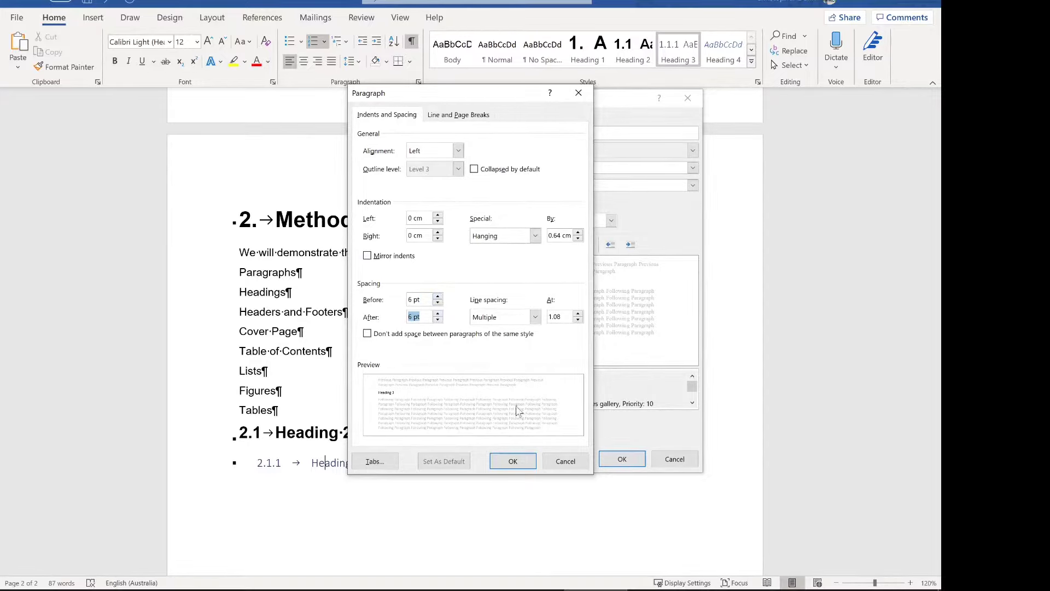
{"action": "left_click", "coordinate": [522, 464]}
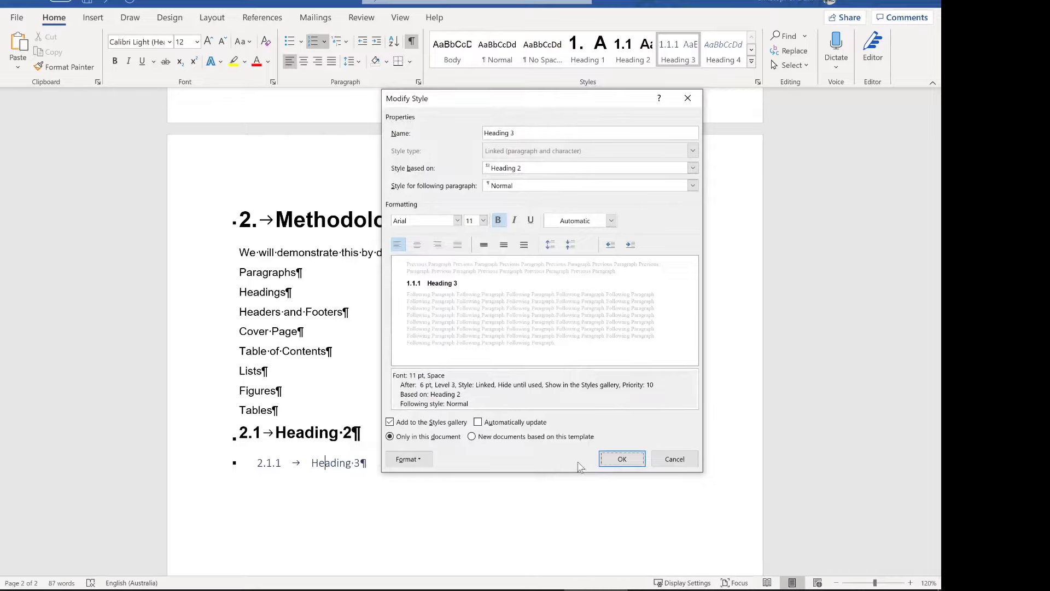
{"action": "left_click", "coordinate": [619, 459]}
Add a paragraph reading "Let's type in some paragraph text" below the "Heading 2" heading.
{"action": "left_click", "coordinate": [352, 432]}
{"action": "key", "text": "Return"}
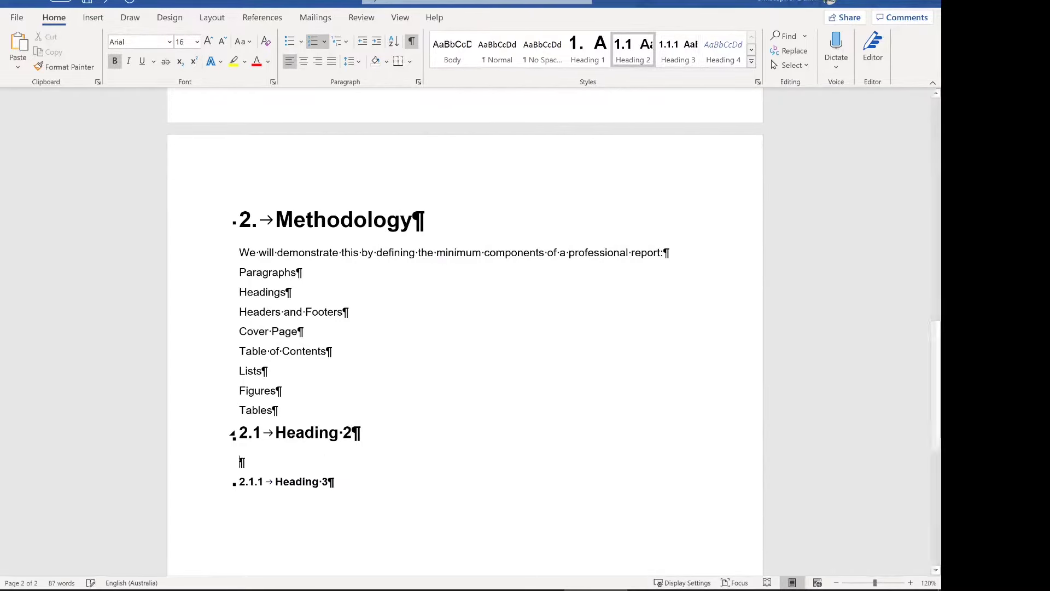
{"action": "type", "text": "Let's type in some paraph"}
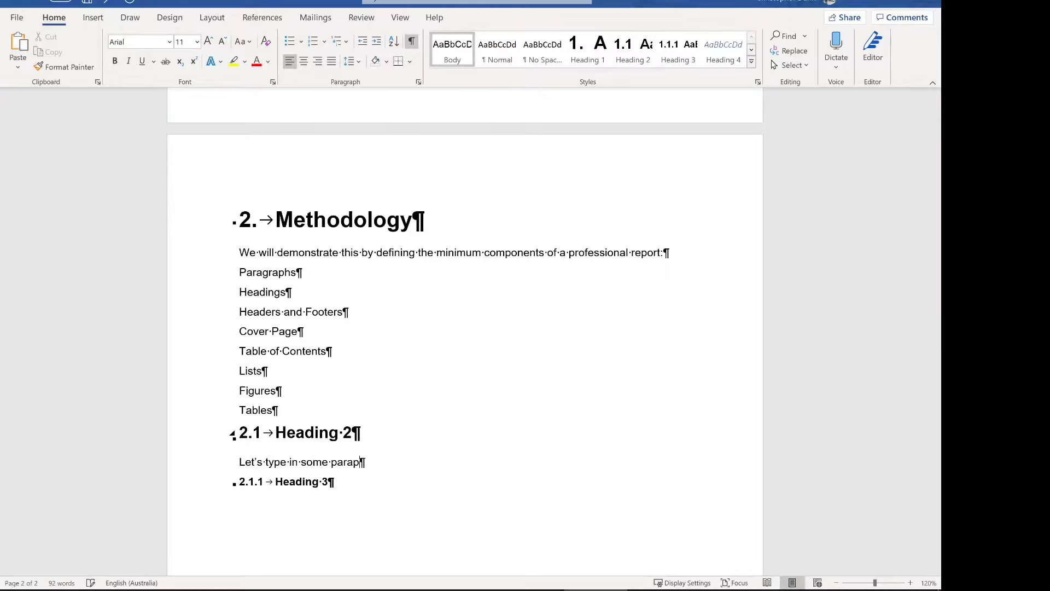
{"action": "key", "text": "BackSpace"}
{"action": "type", "text": "ragraph text"}
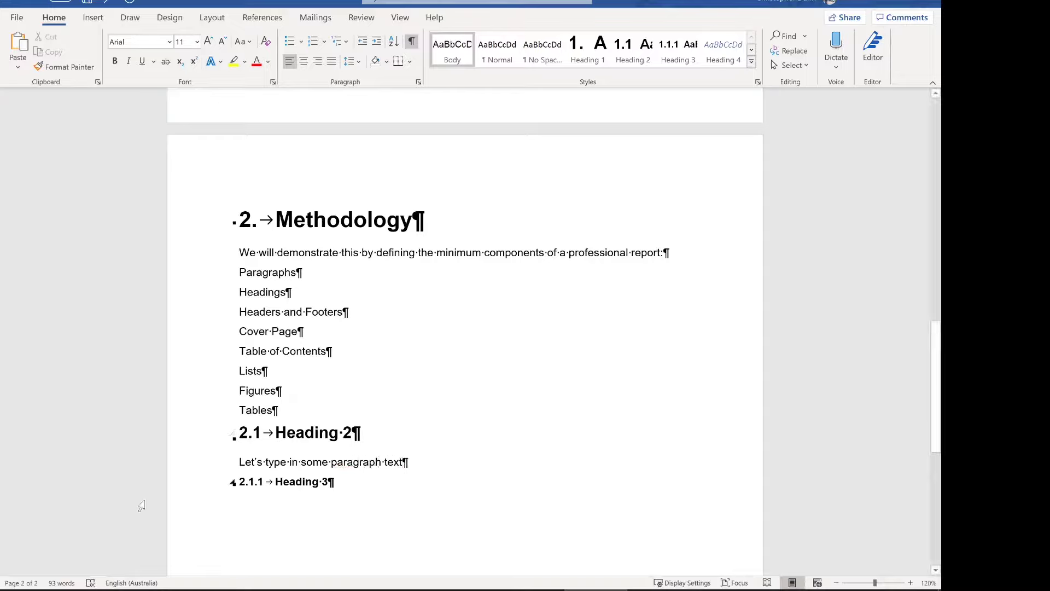
Modify the Heading 3 style to a 14 pt italic font.
{"action": "left_click", "coordinate": [314, 431]}
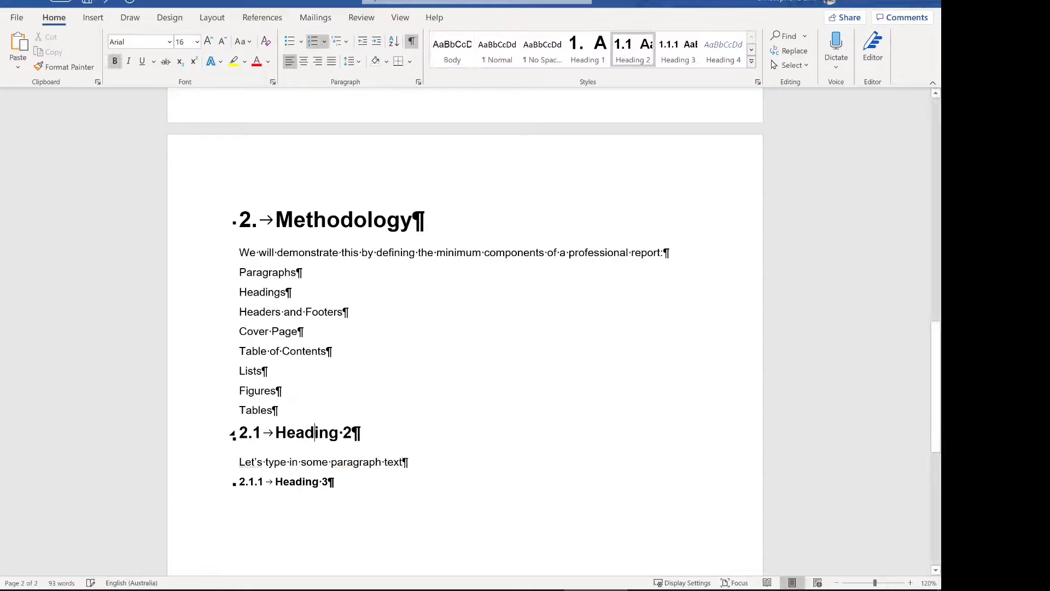
{"action": "left_click", "coordinate": [305, 481]}
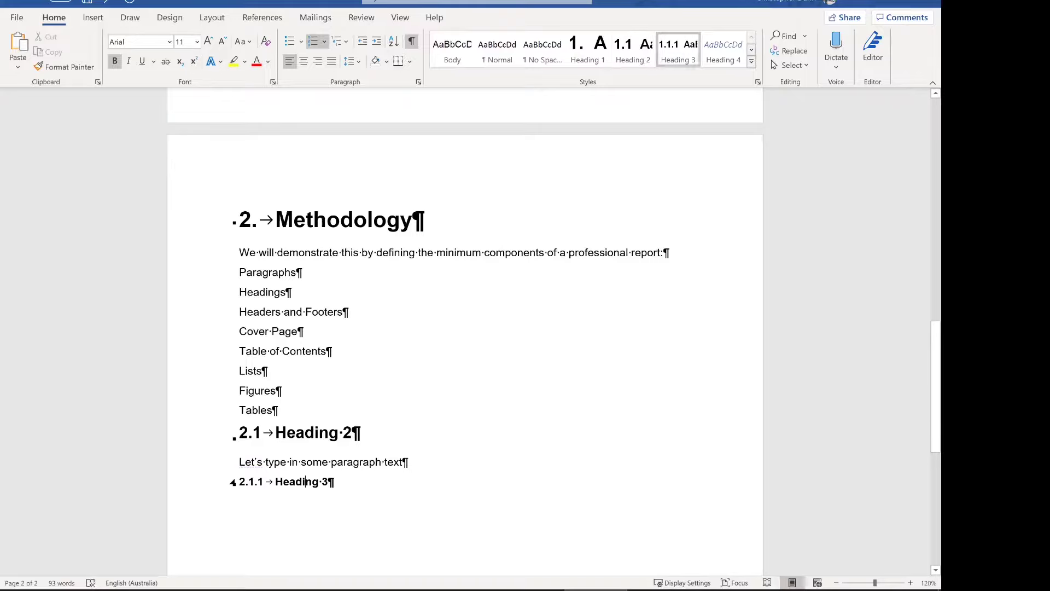
{"action": "right_click", "coordinate": [672, 49]}
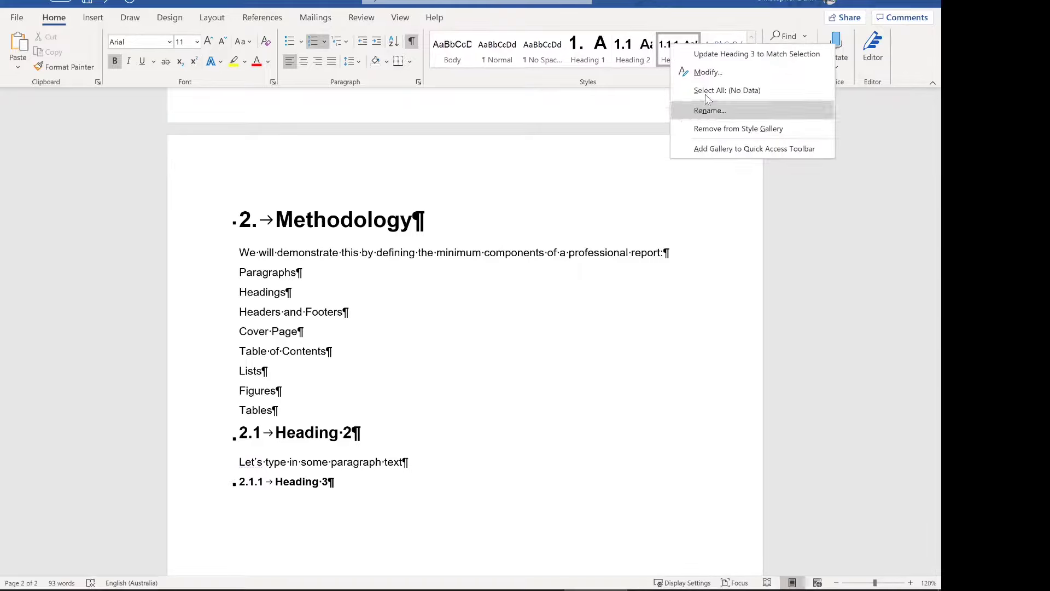
{"action": "left_click", "coordinate": [732, 74]}
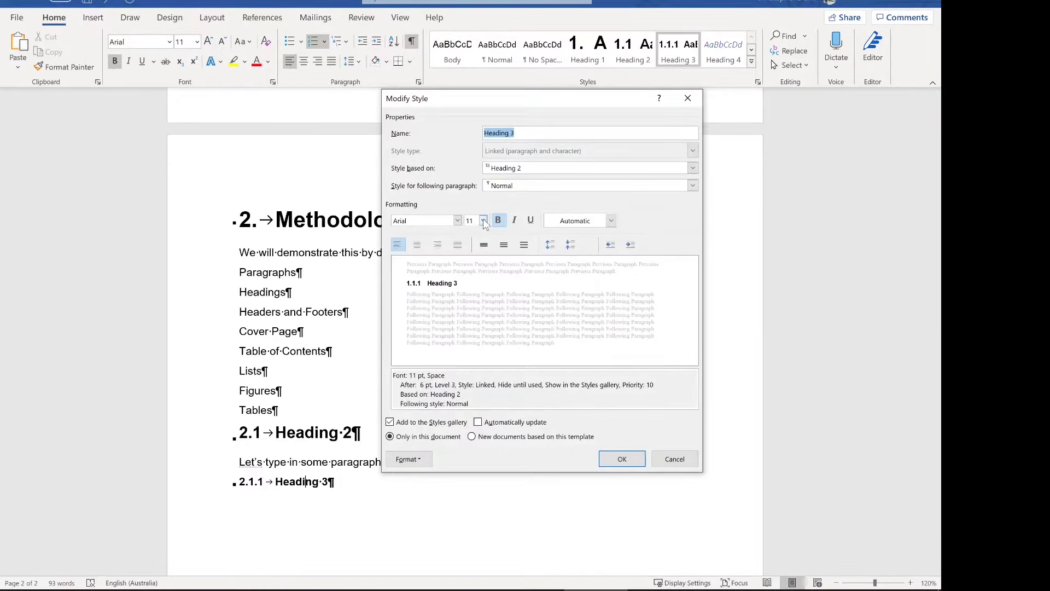
{"action": "left_click", "coordinate": [483, 220]}
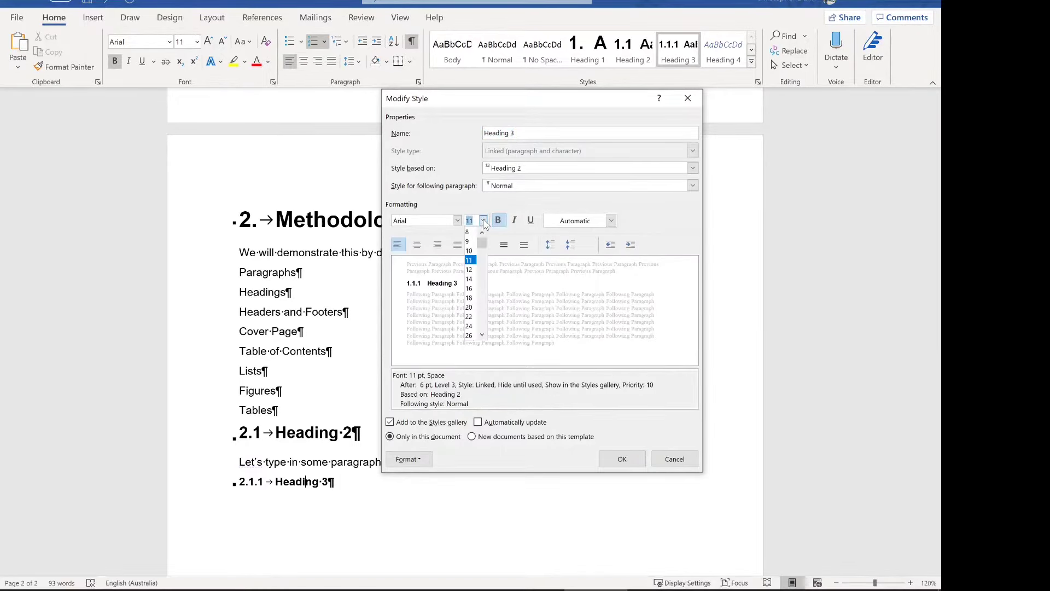
{"action": "left_click", "coordinate": [469, 279]}
{"action": "left_click", "coordinate": [514, 221]}
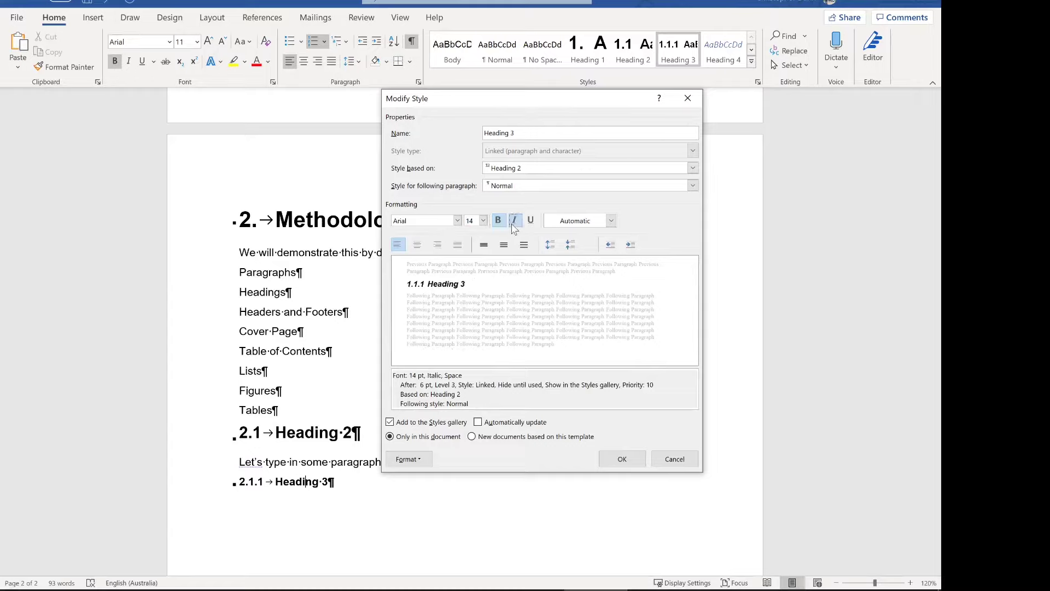
Add a ½ pt solid top border to the Heading 3 style and save the style.
{"action": "left_click", "coordinate": [409, 459]}
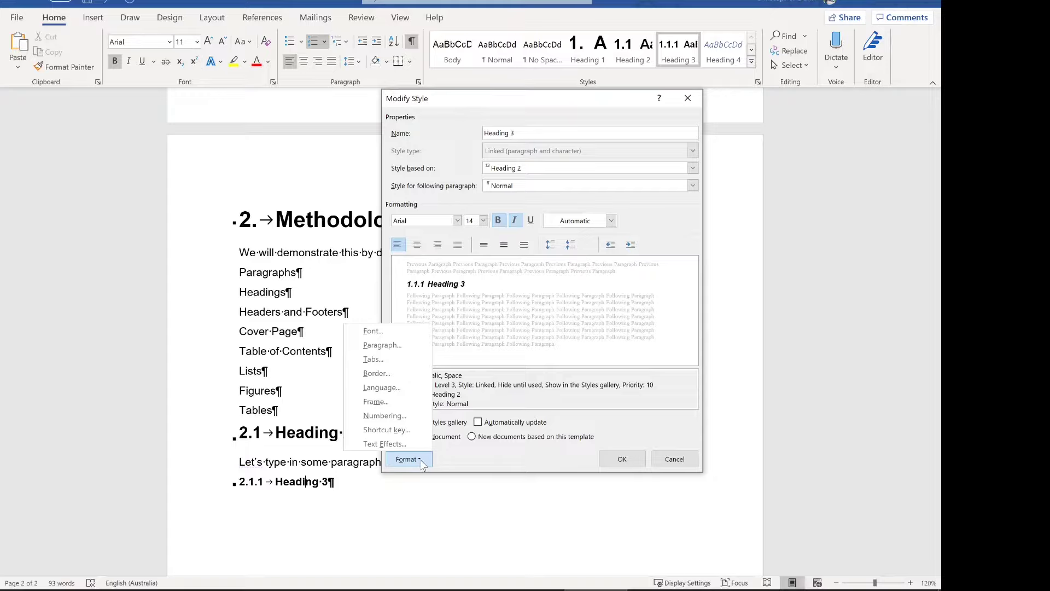
{"action": "left_click", "coordinate": [404, 374]}
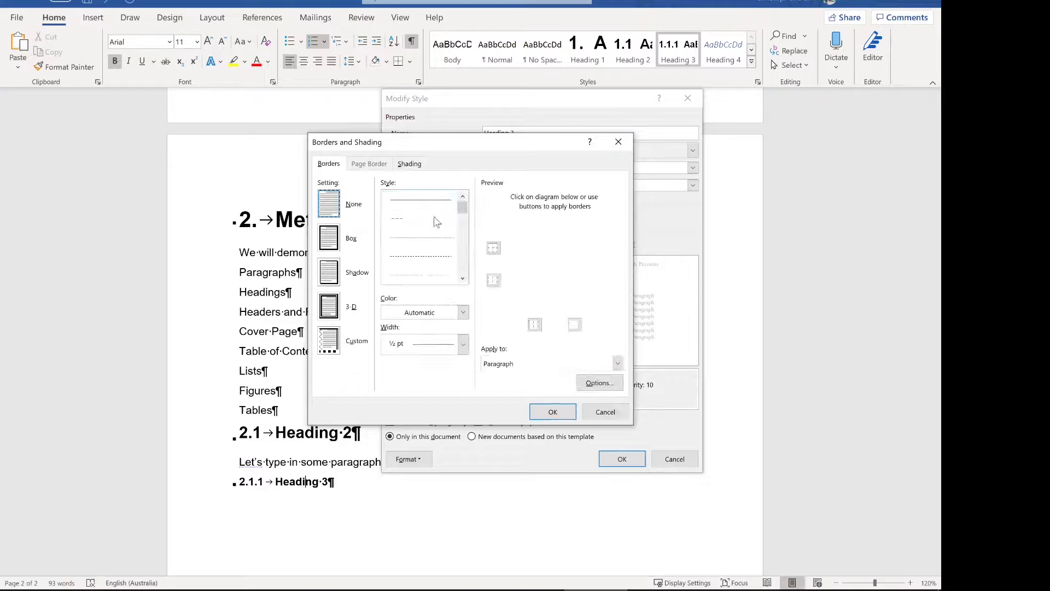
{"action": "left_click", "coordinate": [498, 249]}
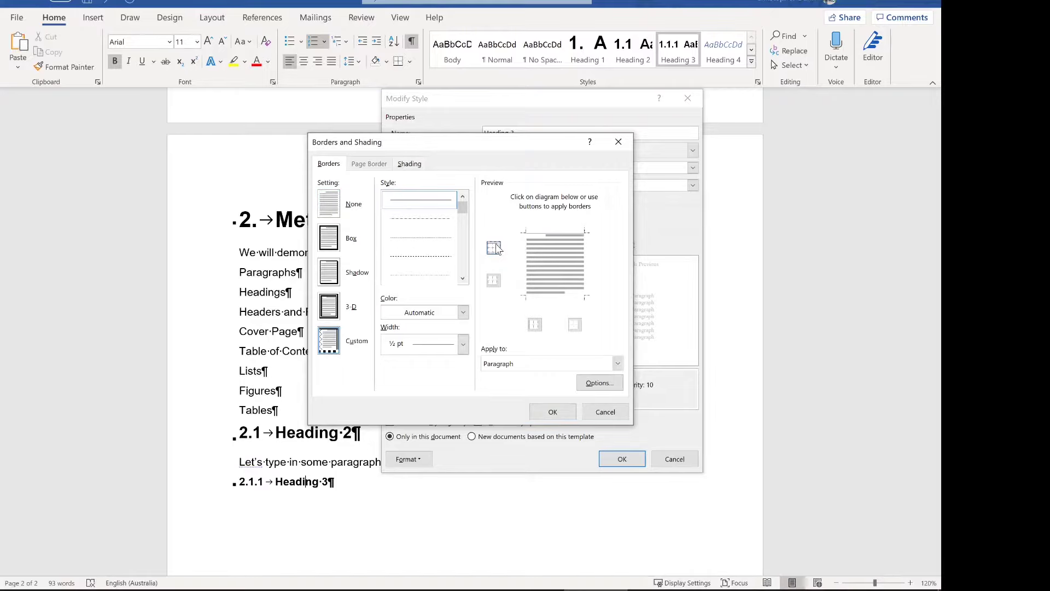
{"action": "left_click", "coordinate": [551, 408]}
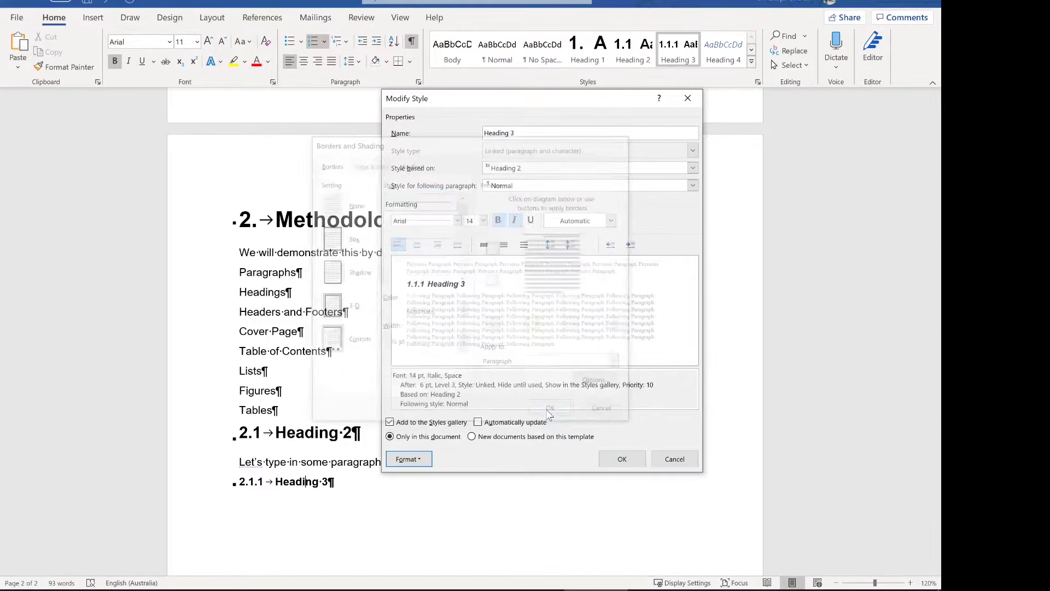
{"action": "left_click", "coordinate": [622, 459]}
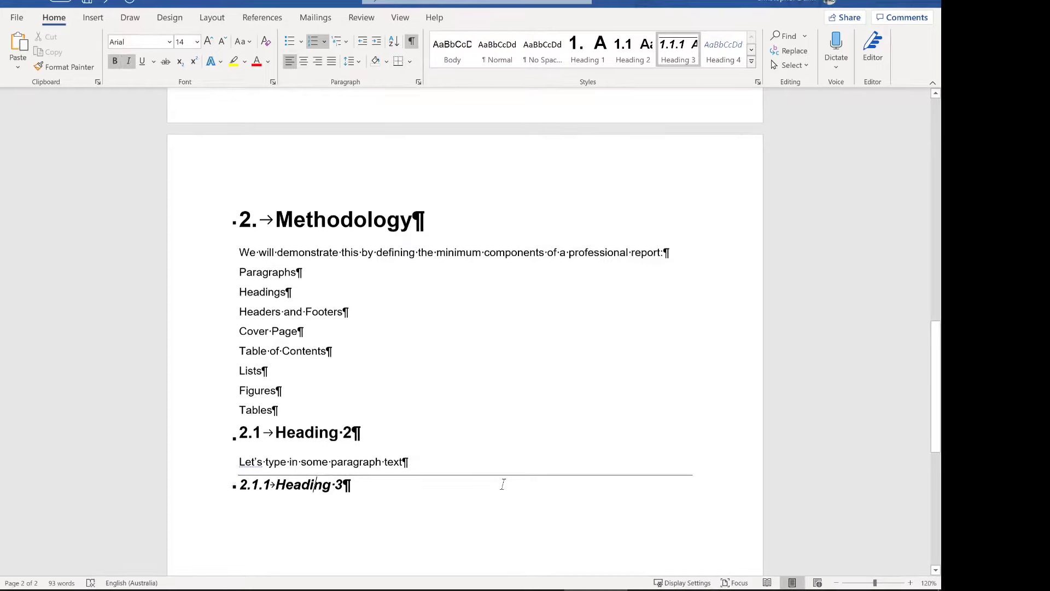
Add a line reading "Type in some detail here" below the "Heading 3" heading and check the page in print preview.
{"action": "scroll", "coordinate": [434, 467], "scroll_direction": "down", "scroll_amount": 2}
{"action": "key", "text": "Return"}
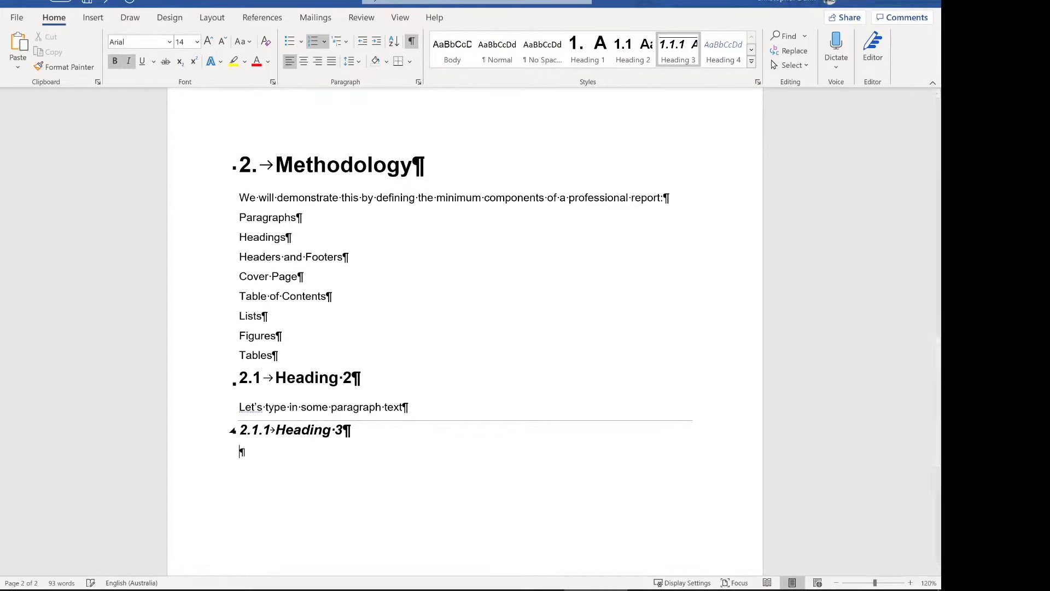
{"action": "type", "text": "Type in some detail here"}
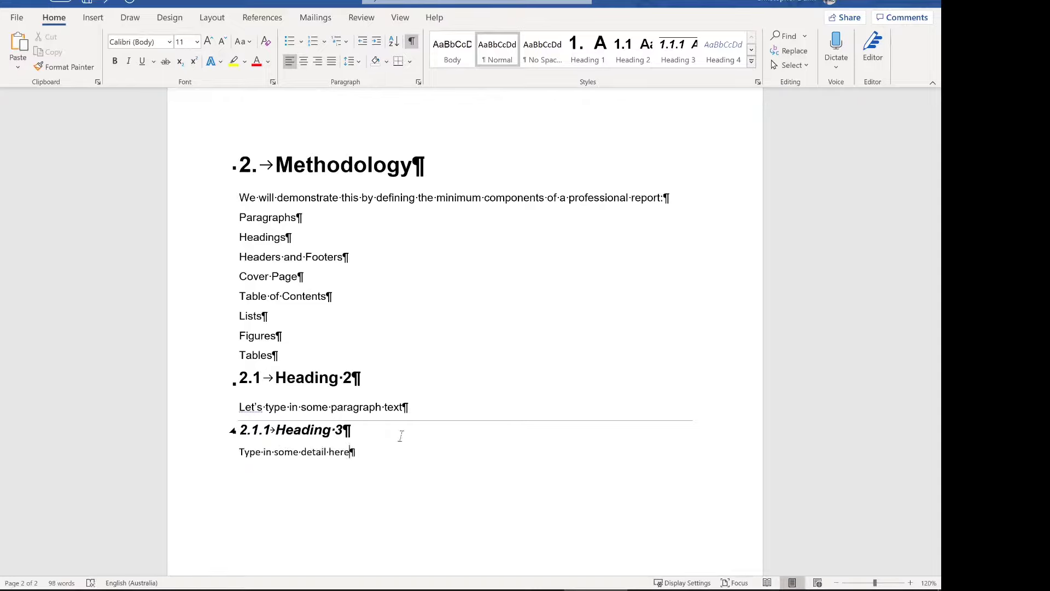
{"action": "key", "text": "ctrl+p"}
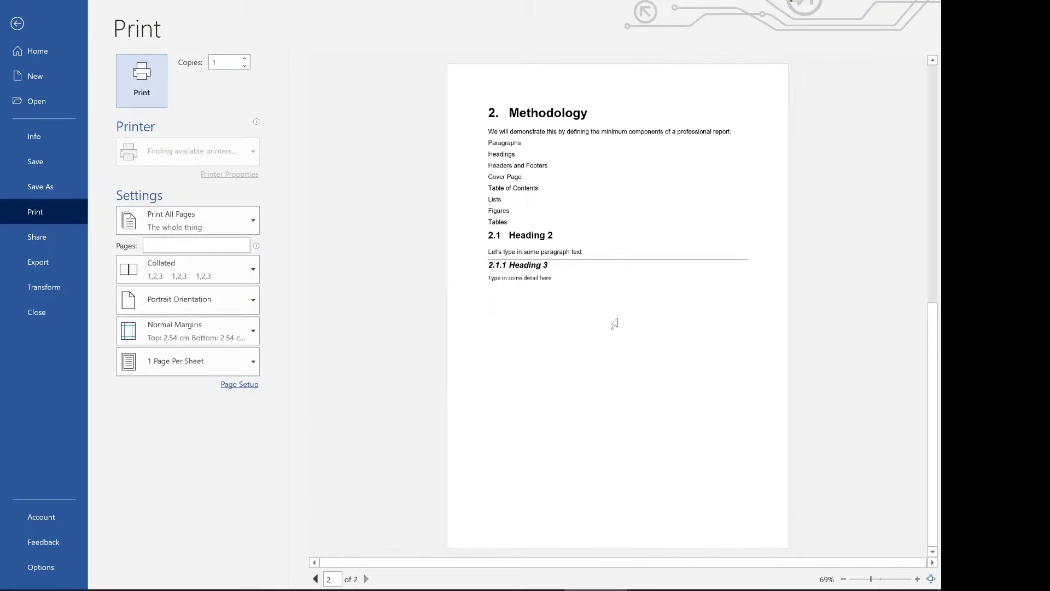
{"action": "left_click", "coordinate": [17, 24]}
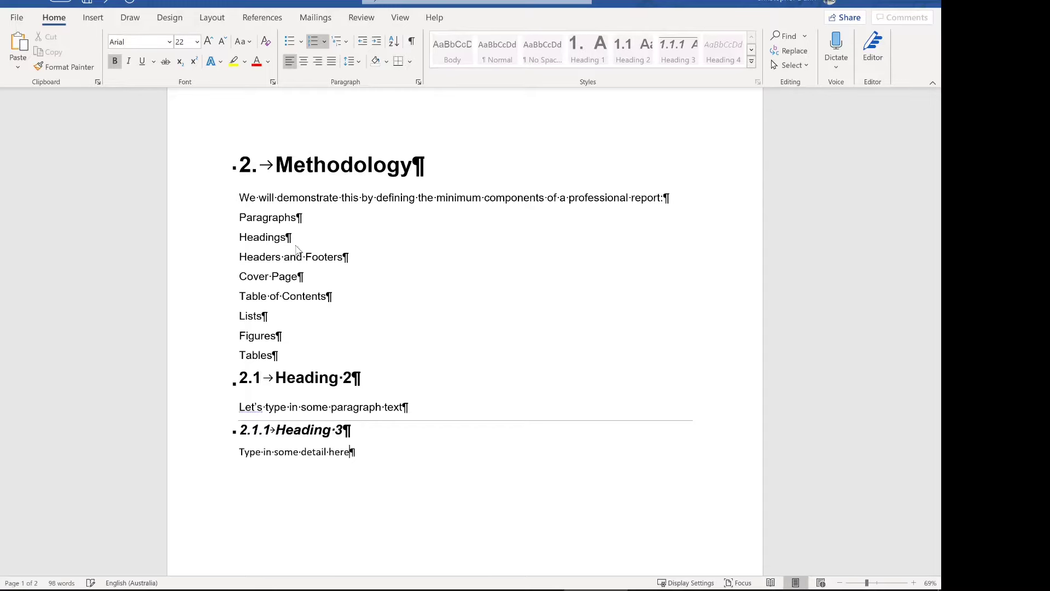
Modify the Heading 3 style's paragraph spacing to 12 pt before and 12 pt after.
{"action": "right_click", "coordinate": [683, 41]}
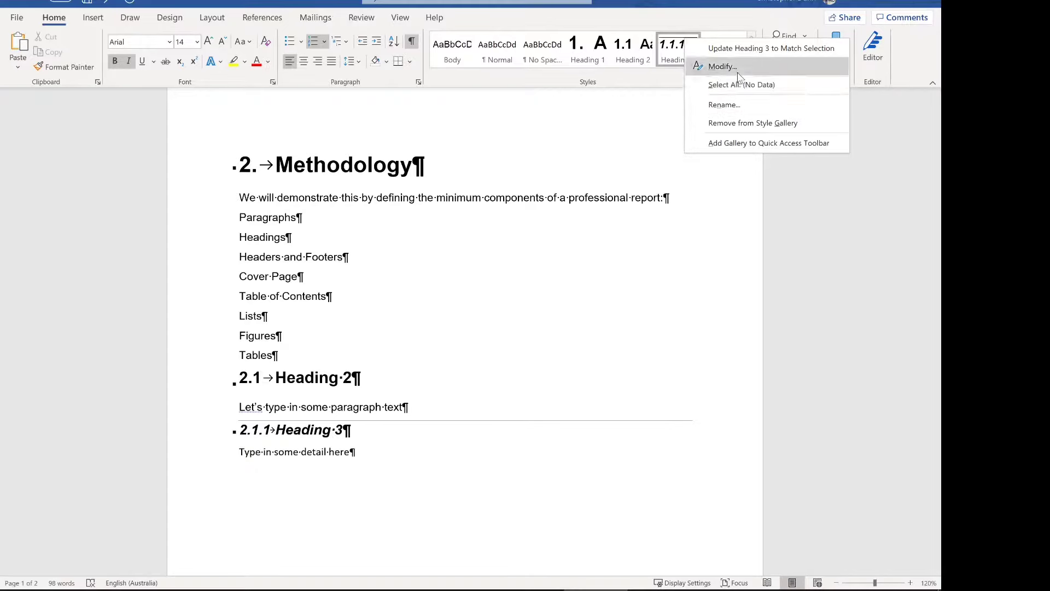
{"action": "left_click", "coordinate": [711, 66]}
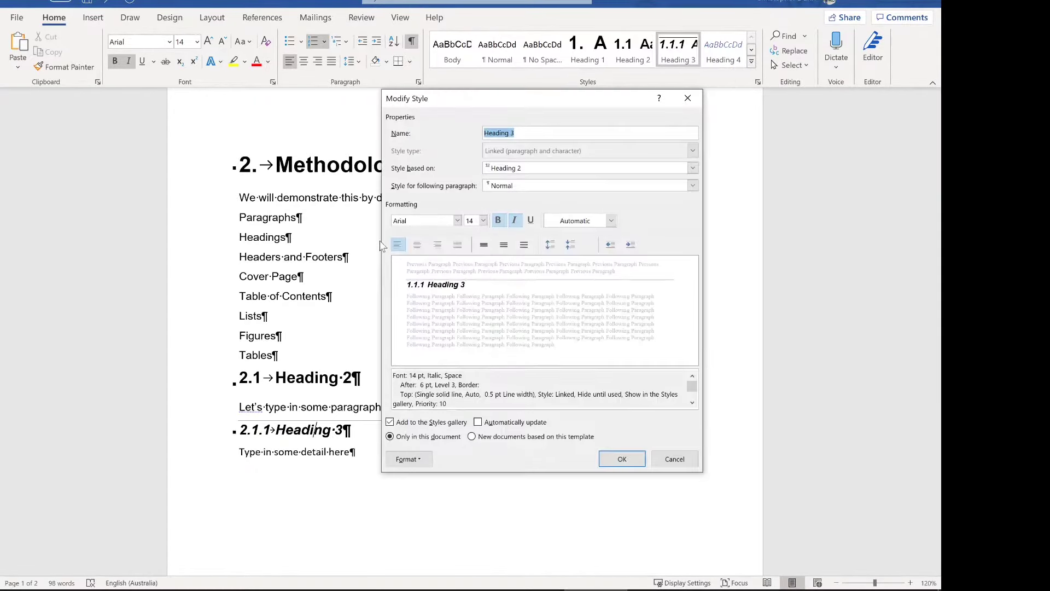
{"action": "left_click", "coordinate": [421, 460]}
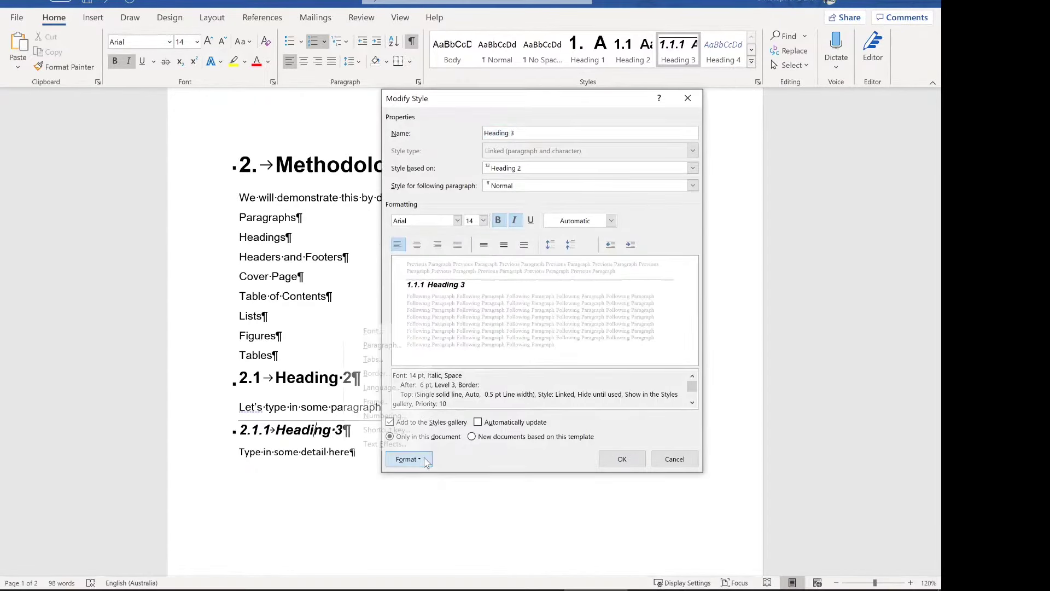
{"action": "left_click", "coordinate": [421, 346]}
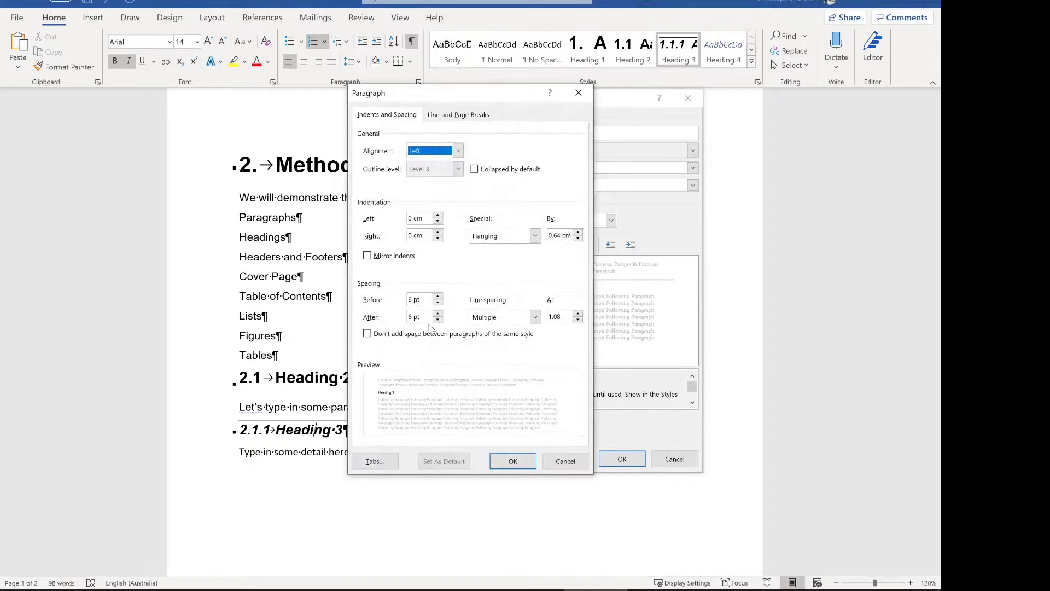
{"action": "left_click", "coordinate": [437, 296]}
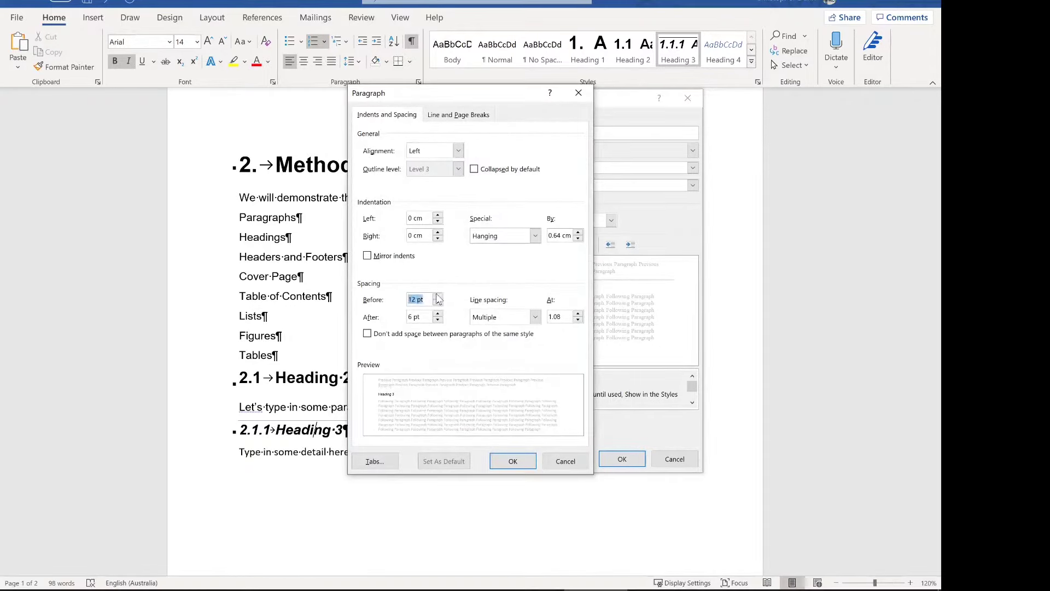
{"action": "left_click", "coordinate": [438, 314]}
{"action": "left_click", "coordinate": [508, 461]}
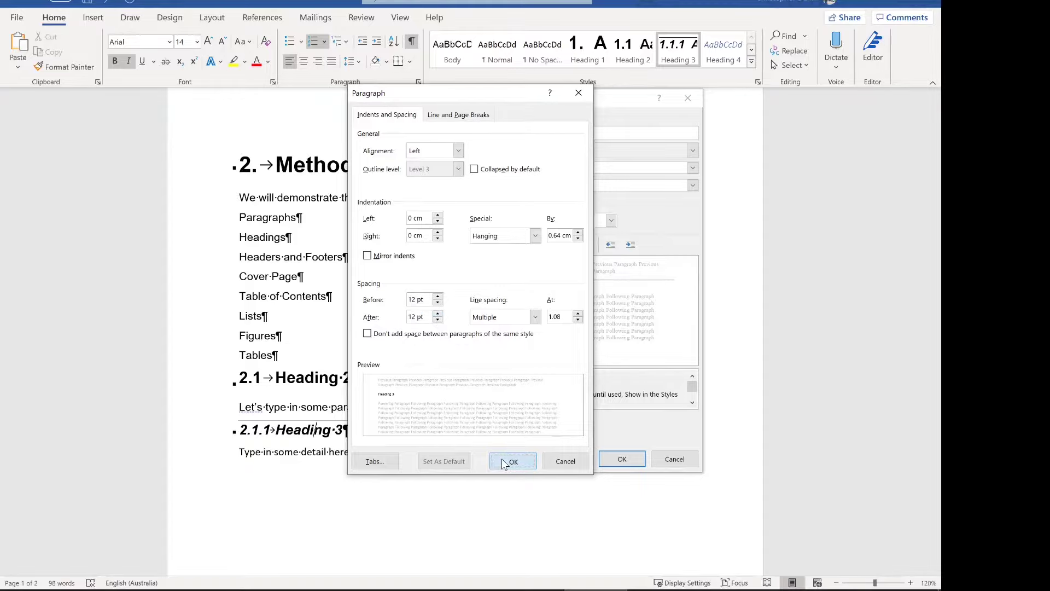
{"action": "left_click", "coordinate": [609, 462]}
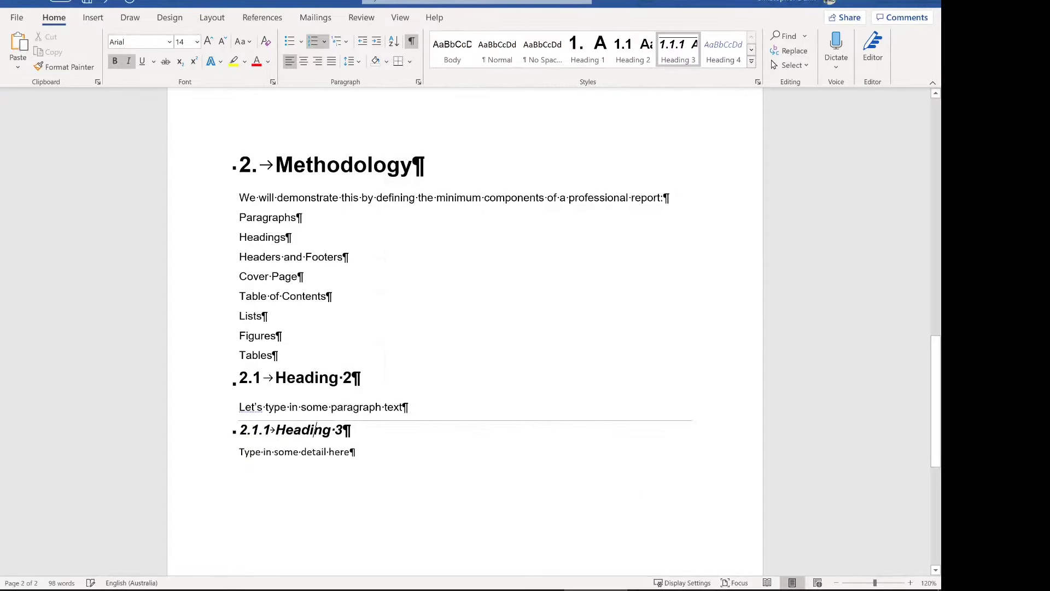
Modify the Heading 3 style so its top border sits 3 pt from the text, and save the style.
{"action": "right_click", "coordinate": [674, 51]}
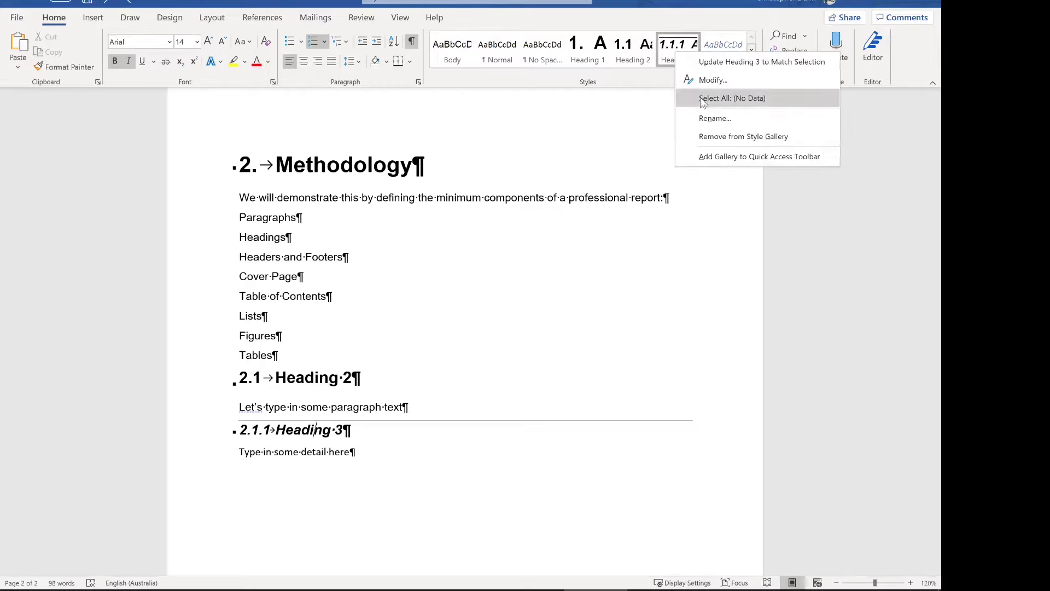
{"action": "left_click", "coordinate": [715, 80]}
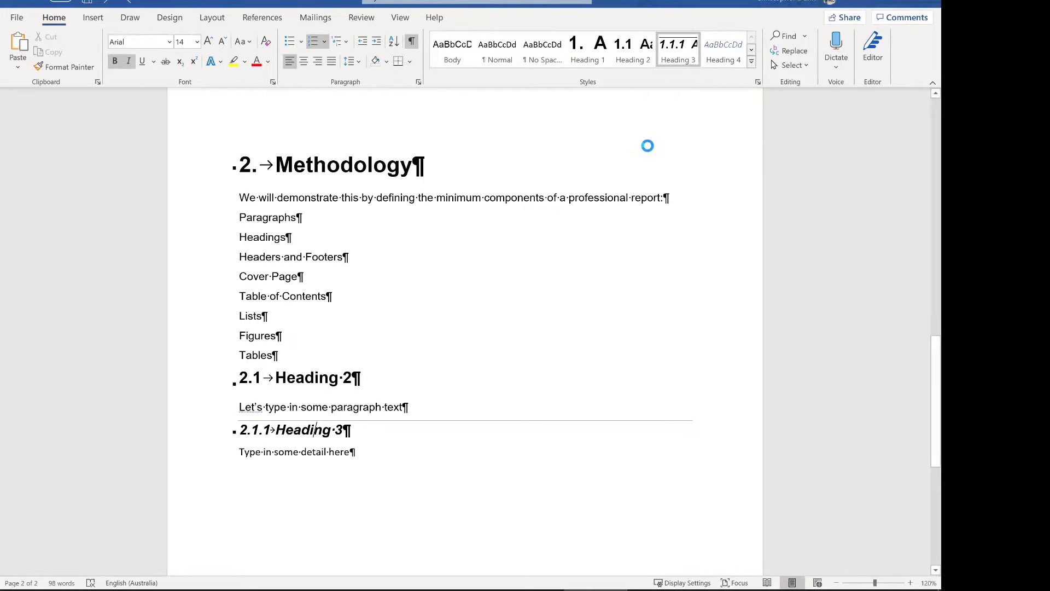
{"action": "left_click", "coordinate": [419, 457]}
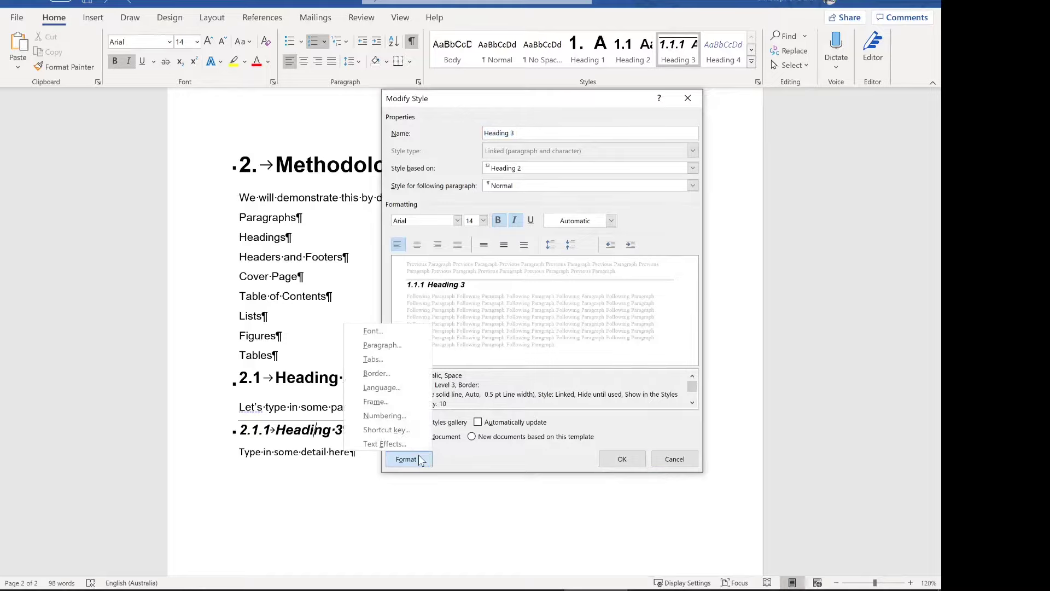
{"action": "left_click", "coordinate": [407, 377]}
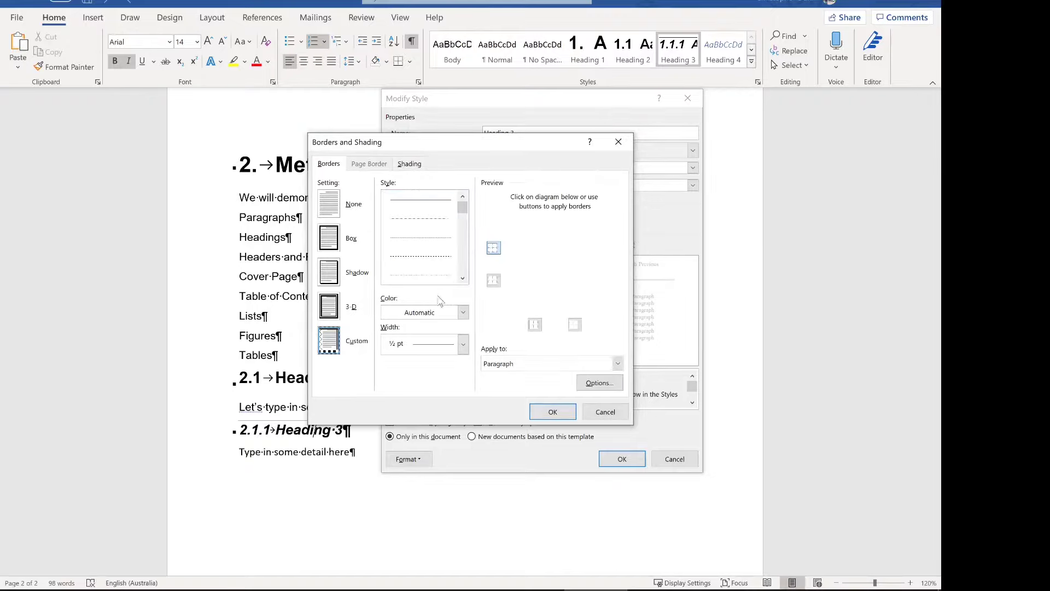
{"action": "left_click", "coordinate": [463, 313]}
{"action": "left_click", "coordinate": [465, 314]}
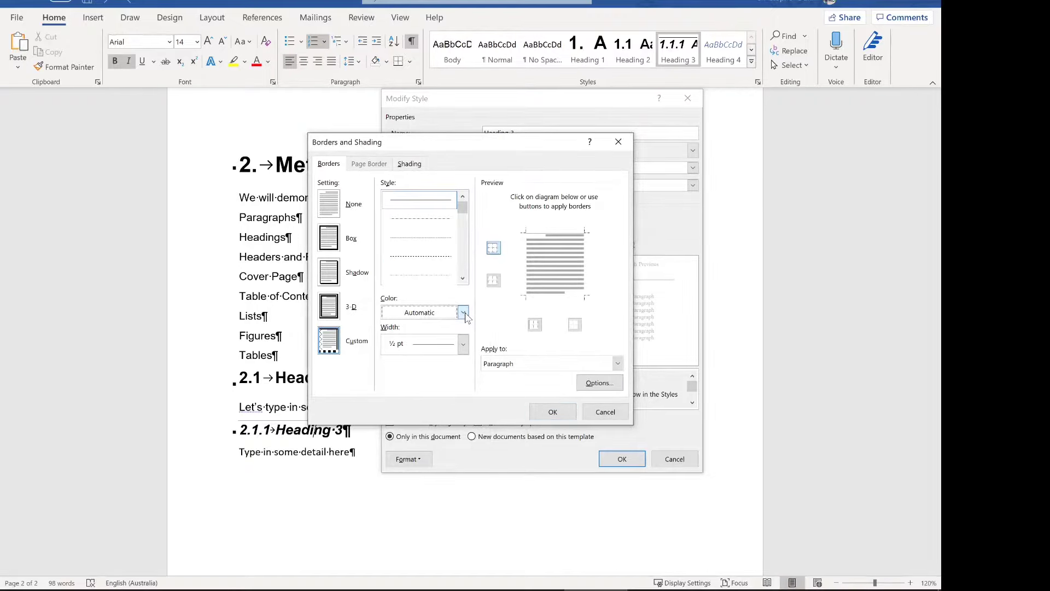
{"action": "left_click", "coordinate": [595, 383]}
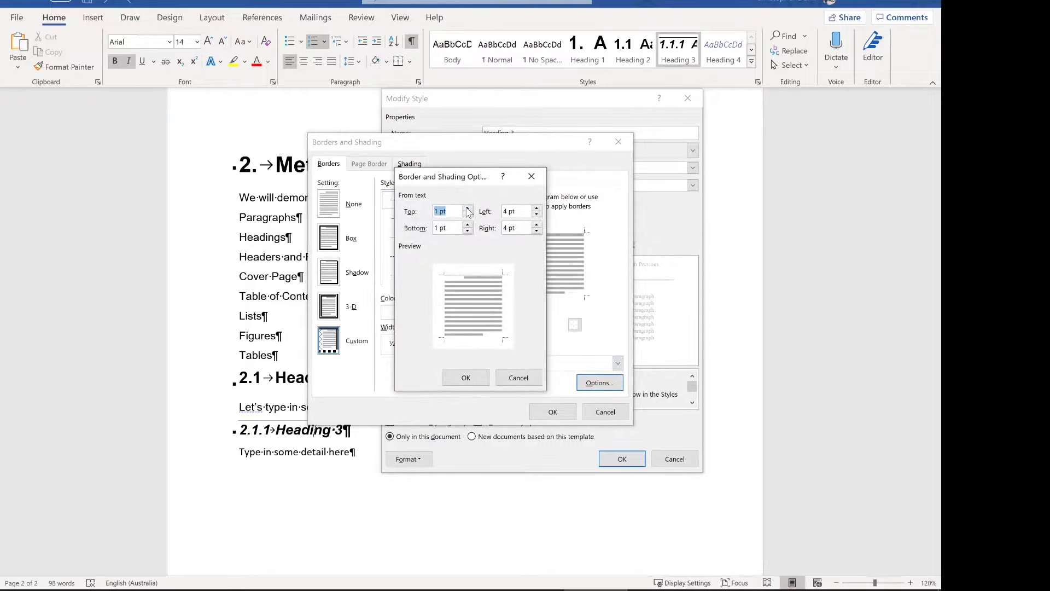
{"action": "left_click", "coordinate": [467, 209]}
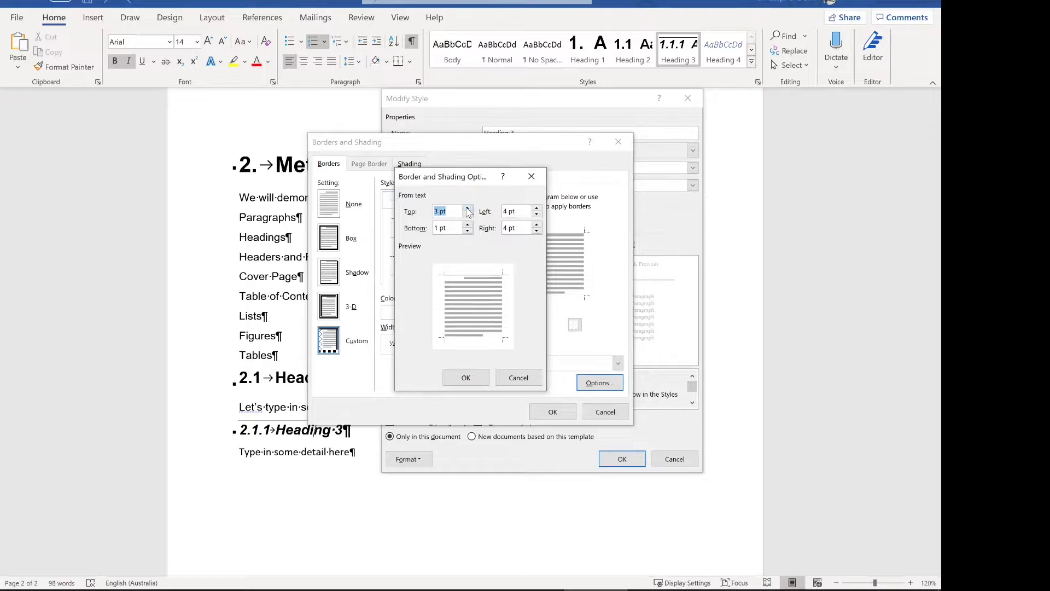
{"action": "left_click", "coordinate": [467, 208]}
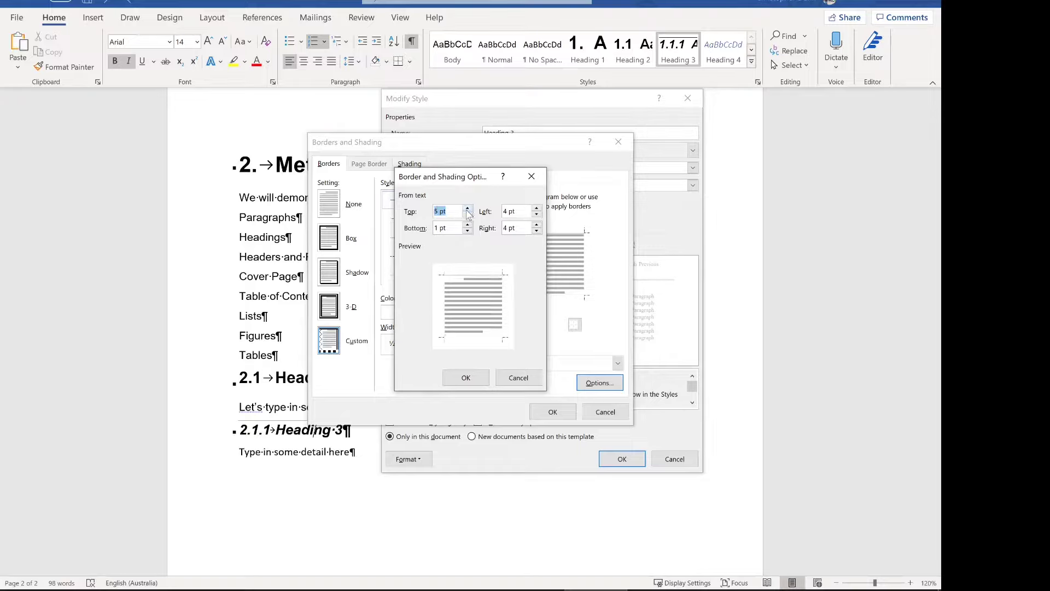
{"action": "left_click", "coordinate": [467, 215]}
{"action": "left_click", "coordinate": [468, 215]}
{"action": "left_click", "coordinate": [465, 377]}
{"action": "left_click", "coordinate": [553, 413]}
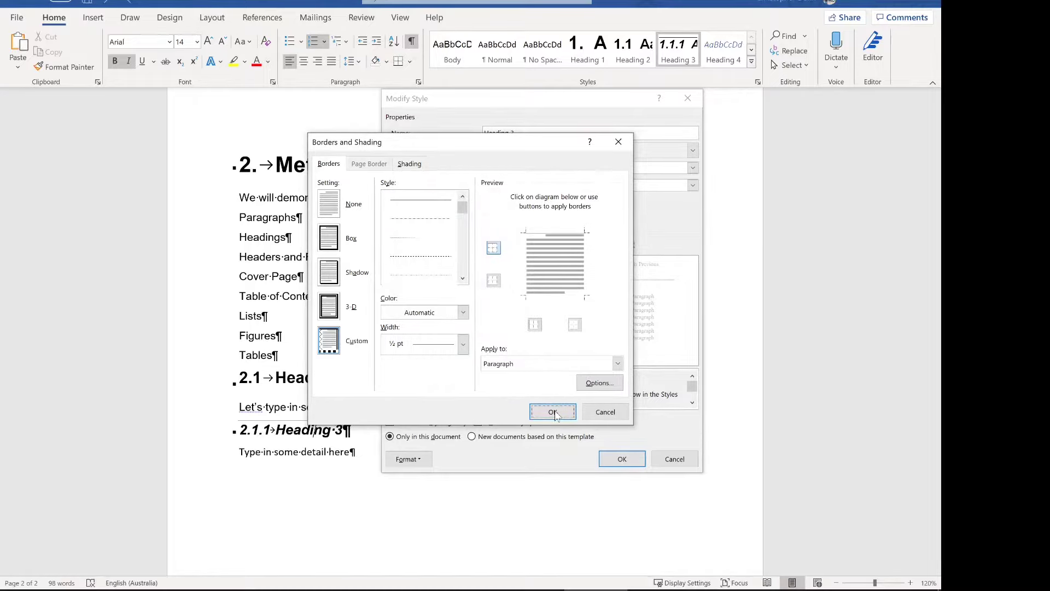
{"action": "left_click", "coordinate": [621, 458]}
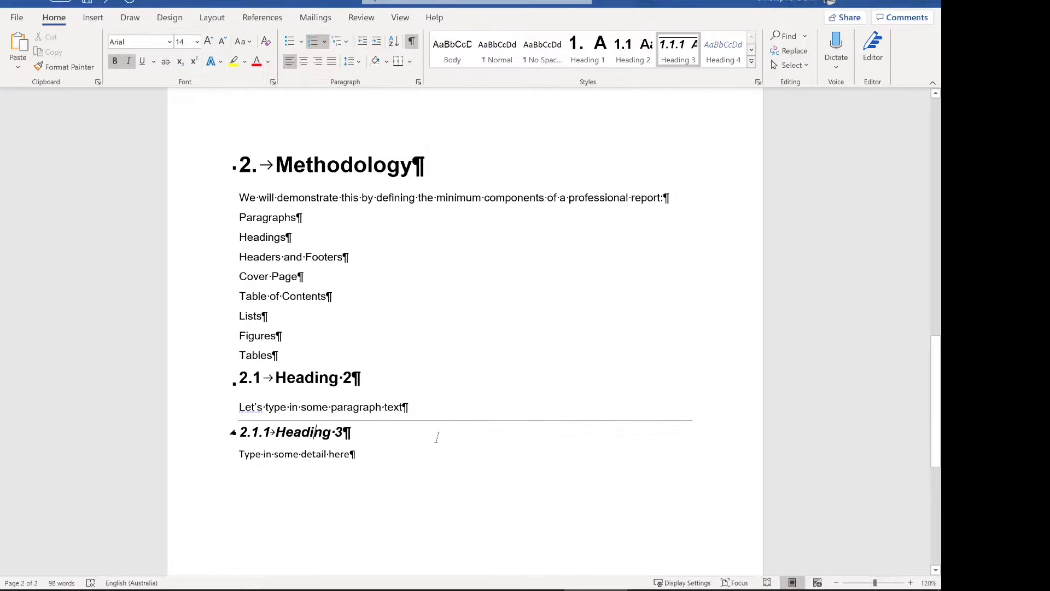
{"action": "scroll", "coordinate": [437, 437], "scroll_direction": "up", "scroll_amount": 1}
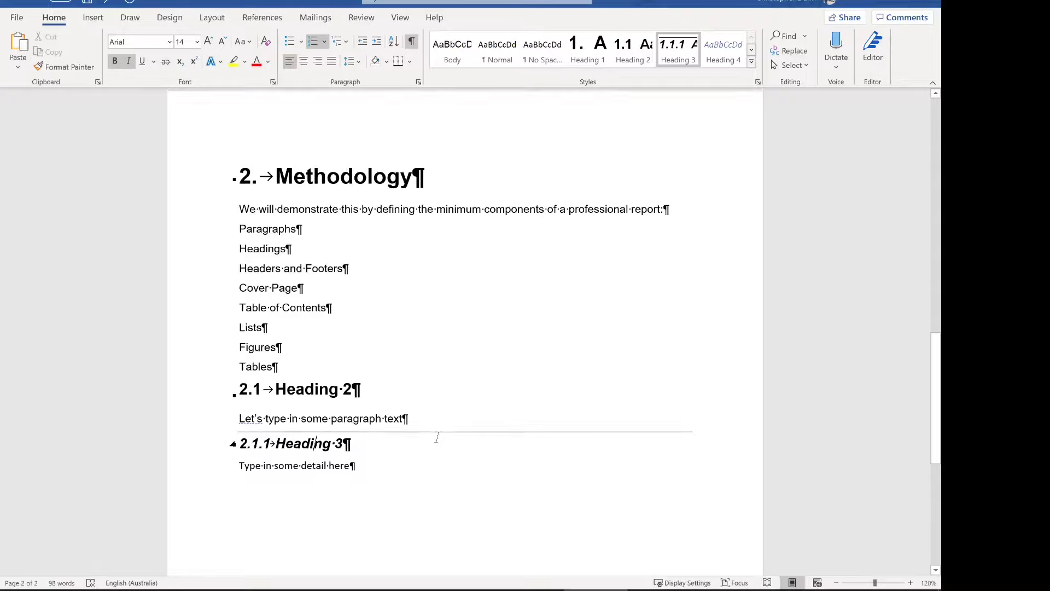
{"action": "scroll", "coordinate": [437, 437], "scroll_direction": "up", "scroll_amount": 4}
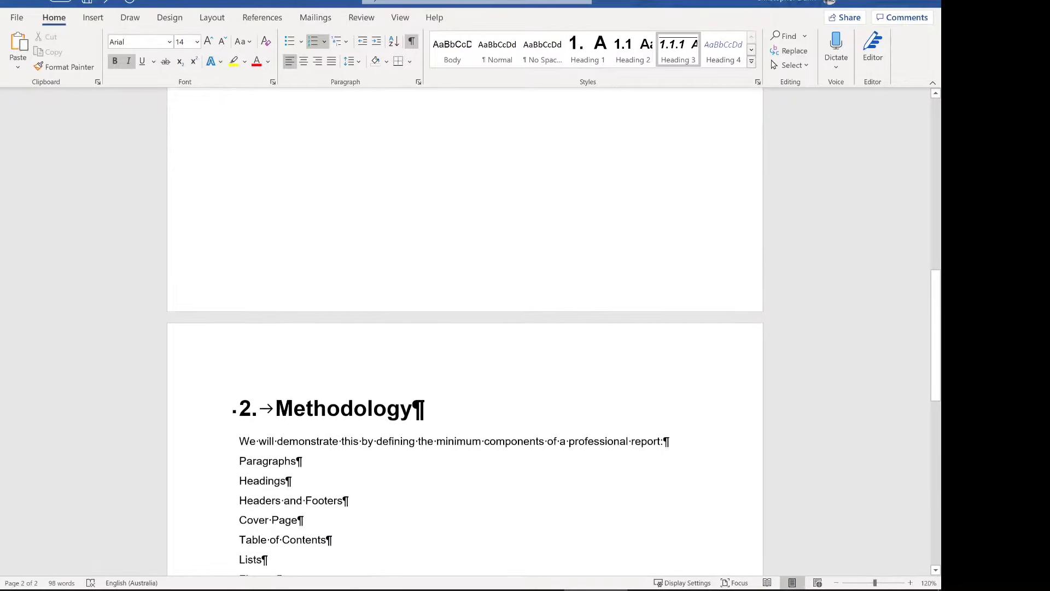
{"action": "scroll", "coordinate": [437, 437], "scroll_direction": "down", "scroll_amount": 1}
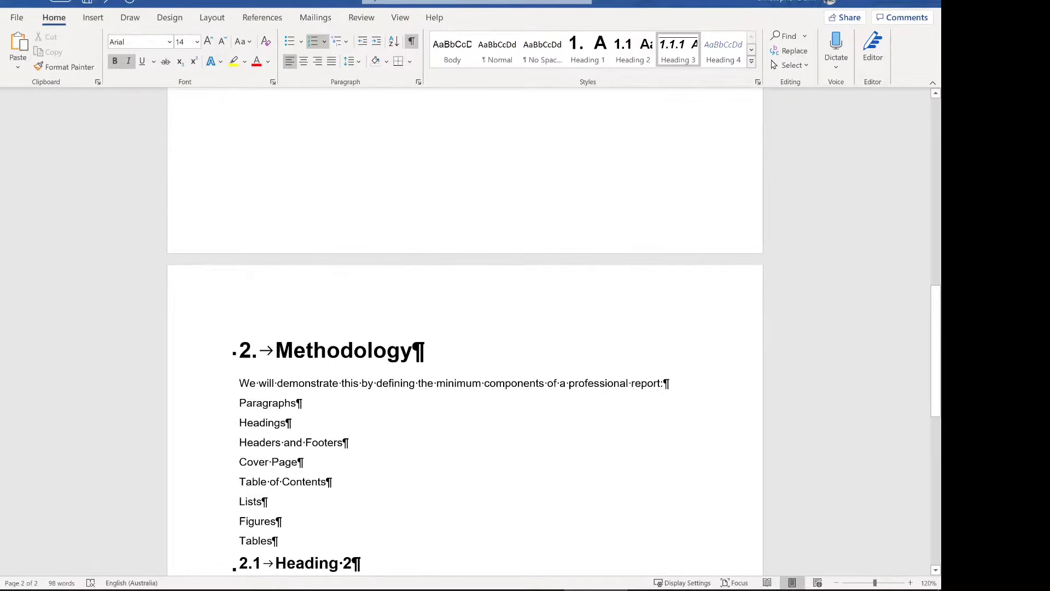
{"action": "scroll", "coordinate": [465, 328], "scroll_direction": "down", "scroll_amount": 8}
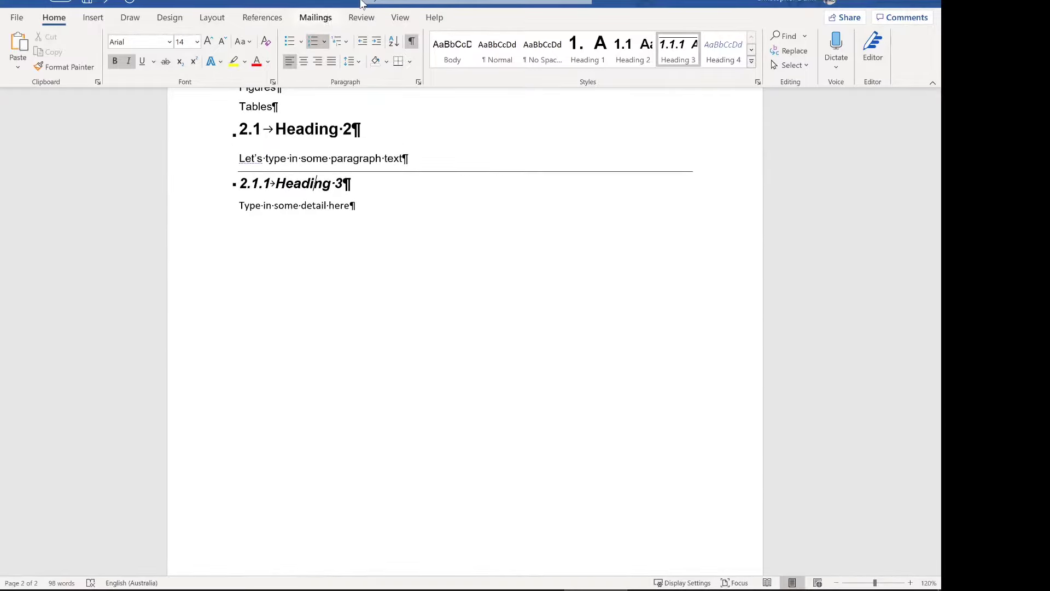
{"action": "left_click", "coordinate": [200, 19]}
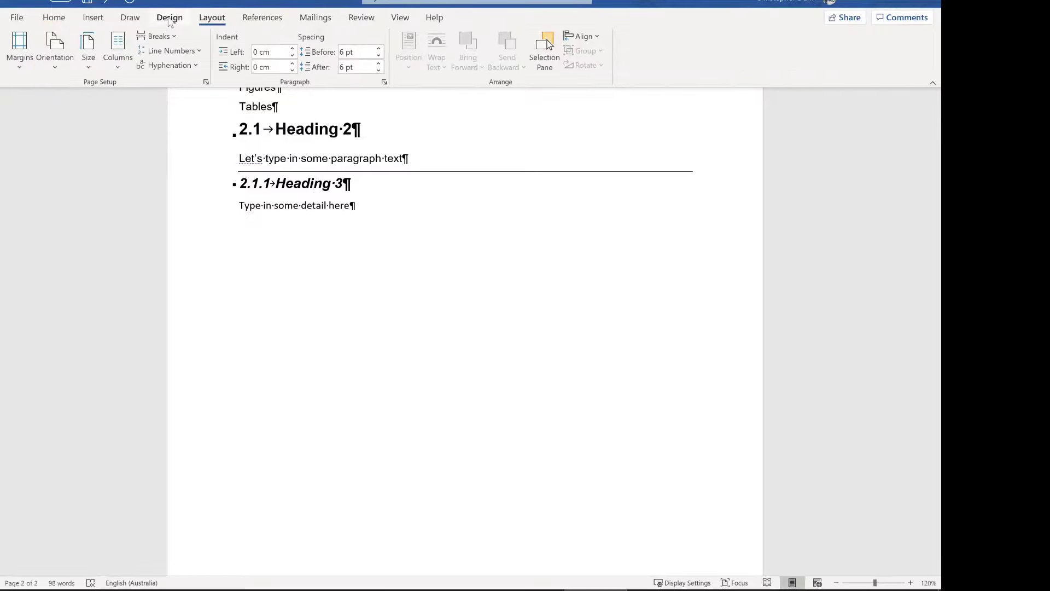
{"action": "left_click", "coordinate": [95, 19]}
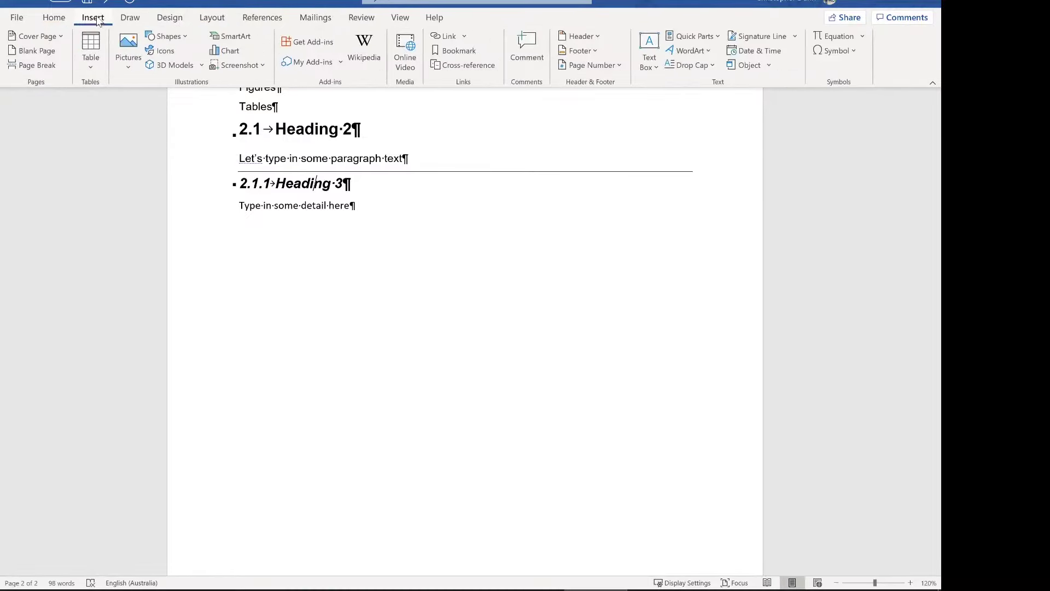
{"action": "left_click", "coordinate": [181, 24]}
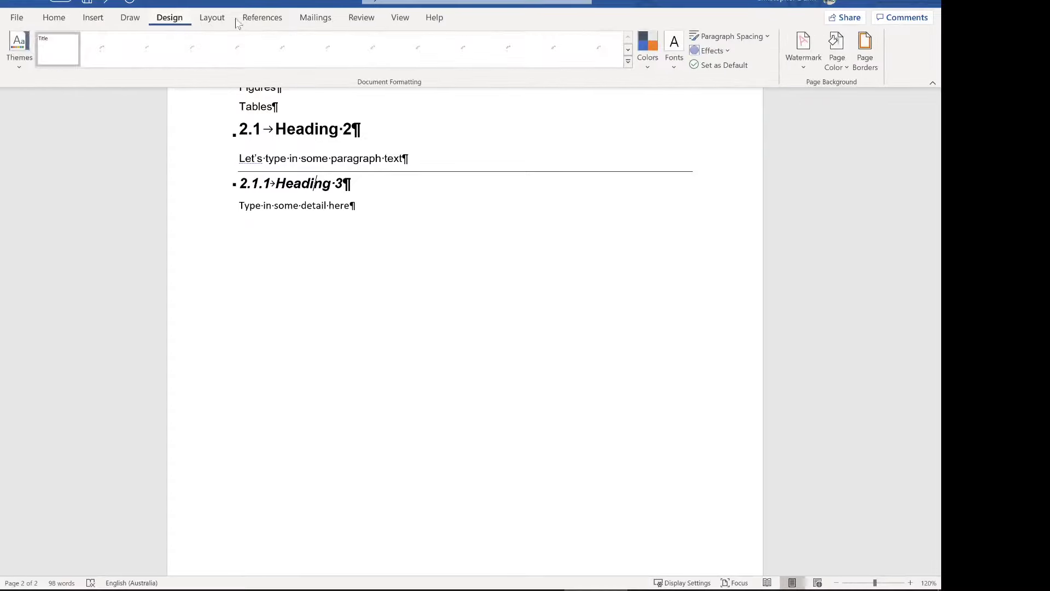
{"action": "left_click", "coordinate": [259, 20]}
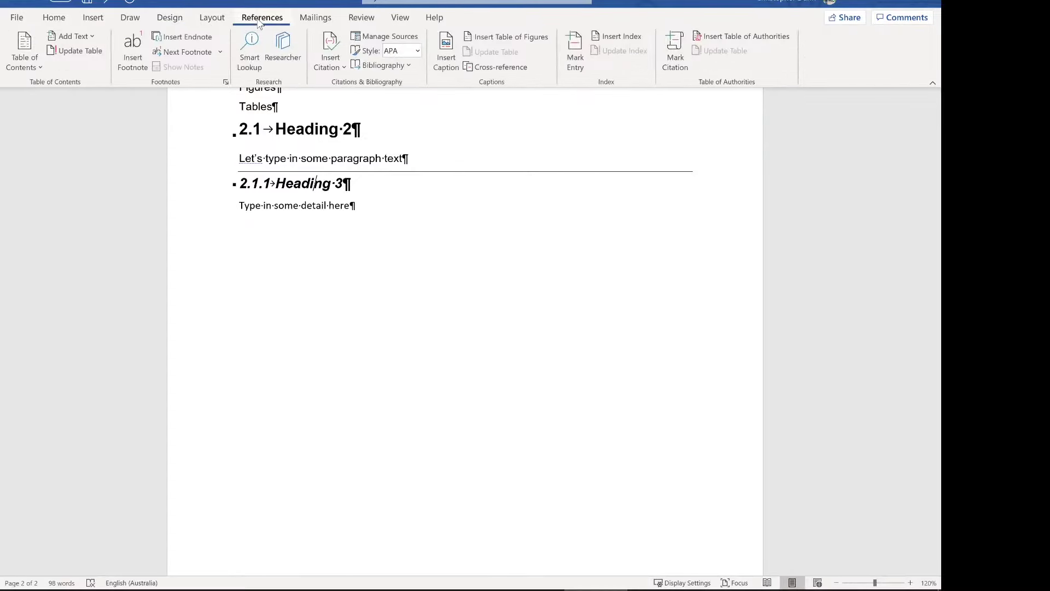
{"action": "left_click", "coordinate": [207, 26]}
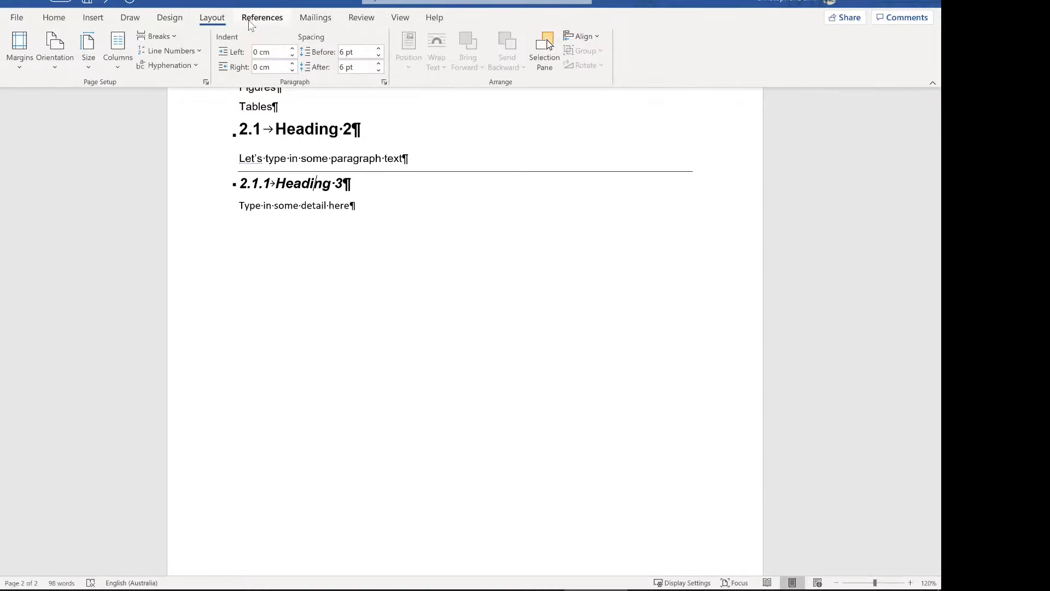
Edit the page footer and add the text "Page" at a right alignment tab relative to the margin.
{"action": "left_click", "coordinate": [93, 17]}
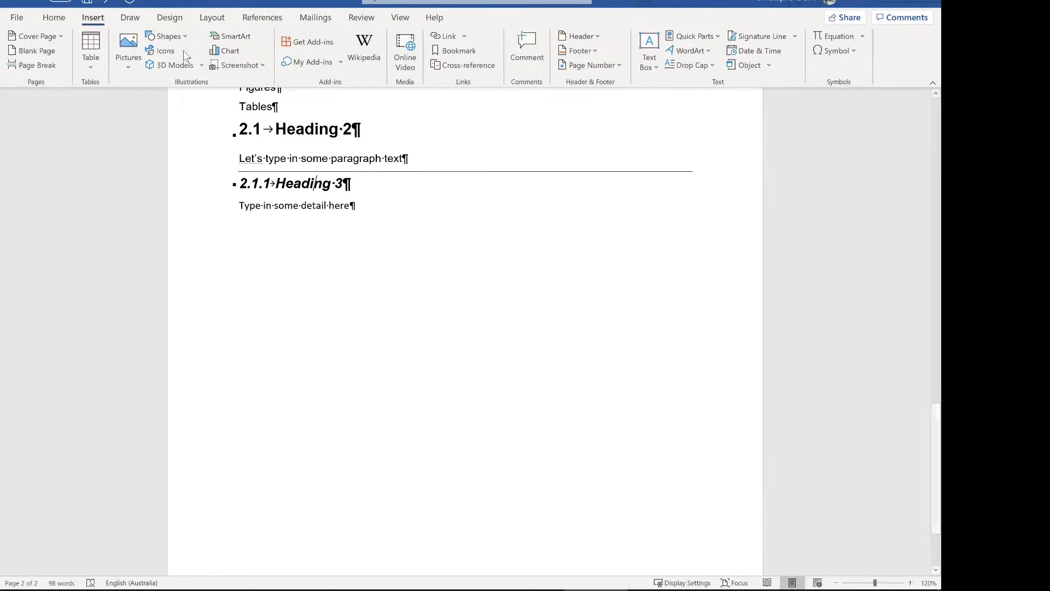
{"action": "left_click", "coordinate": [594, 52]}
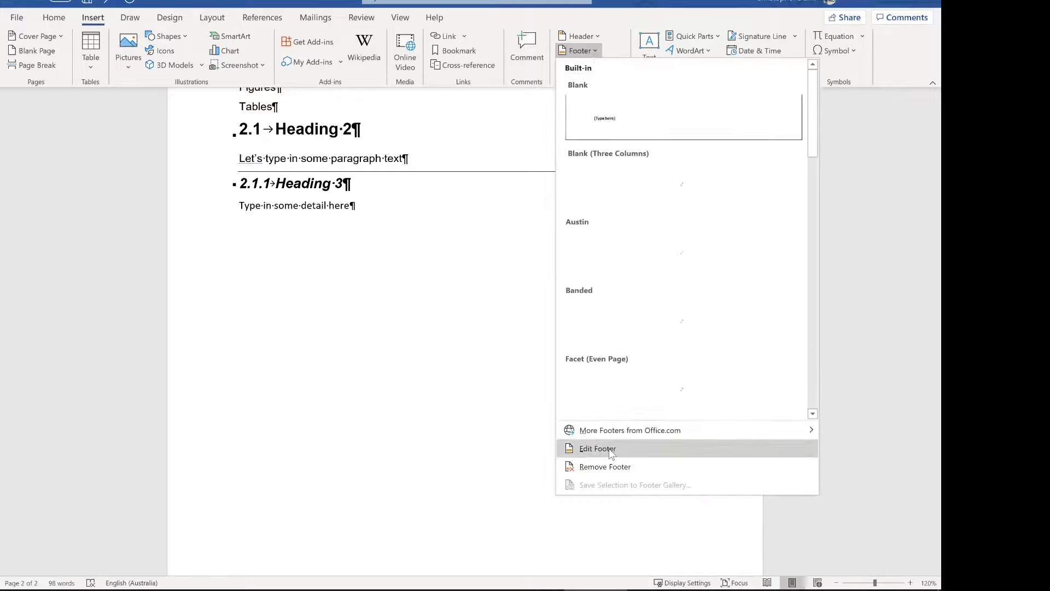
{"action": "left_click", "coordinate": [588, 450]}
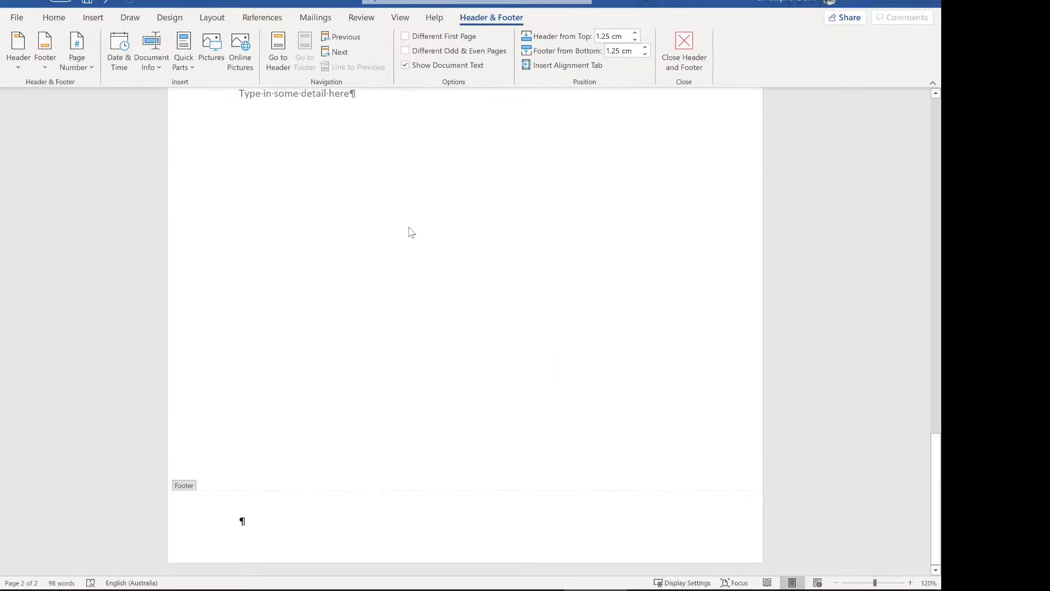
{"action": "left_click", "coordinate": [555, 65]}
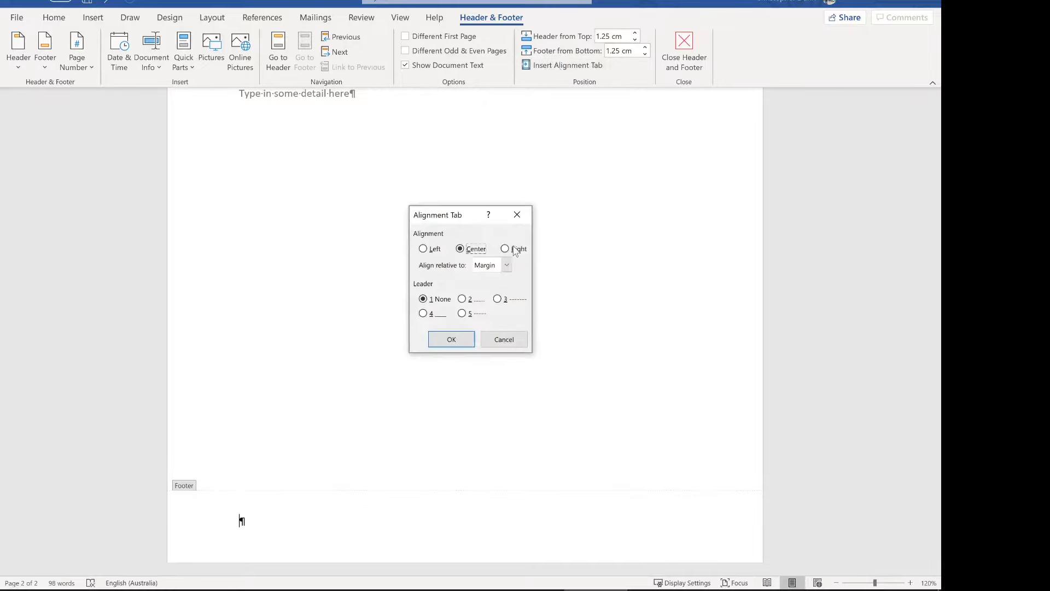
{"action": "left_click", "coordinate": [452, 339]}
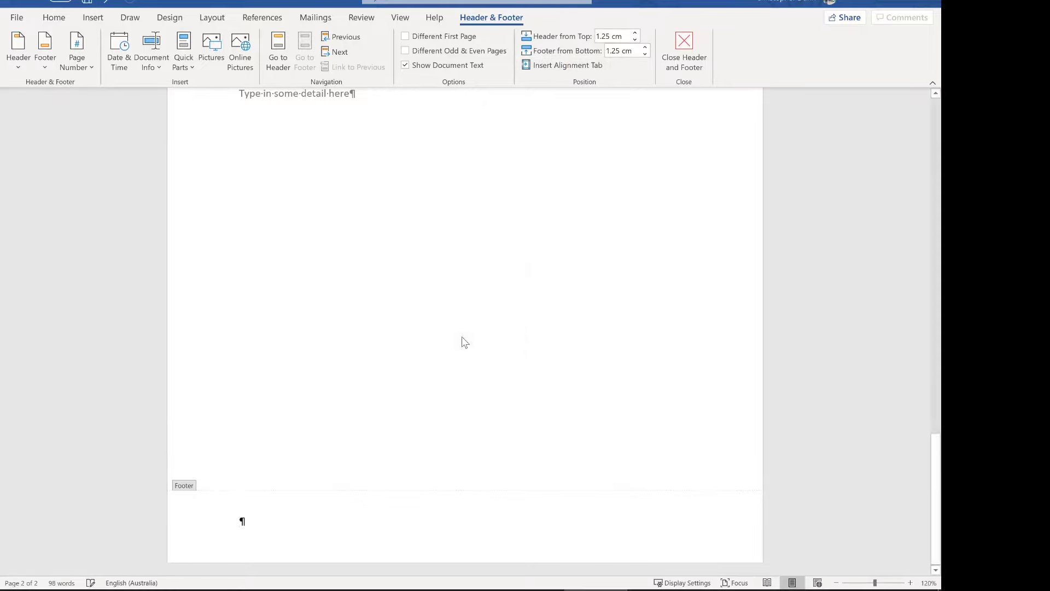
{"action": "type", "text": "Page"}
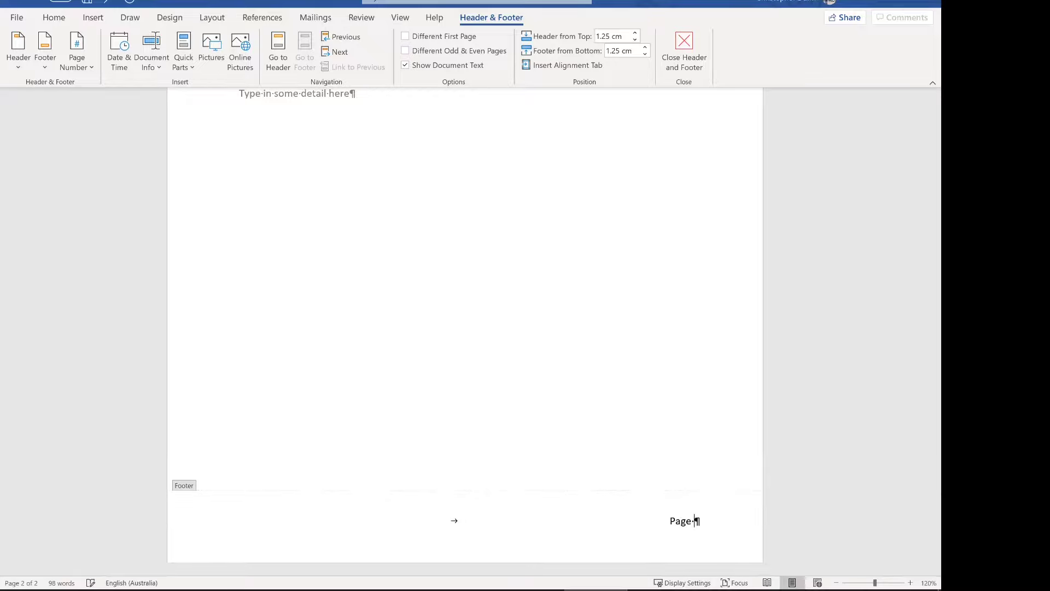
Insert a Page field in the 1, 2, 3 number format after "Page" in the footer.
{"action": "left_click", "coordinate": [189, 64]}
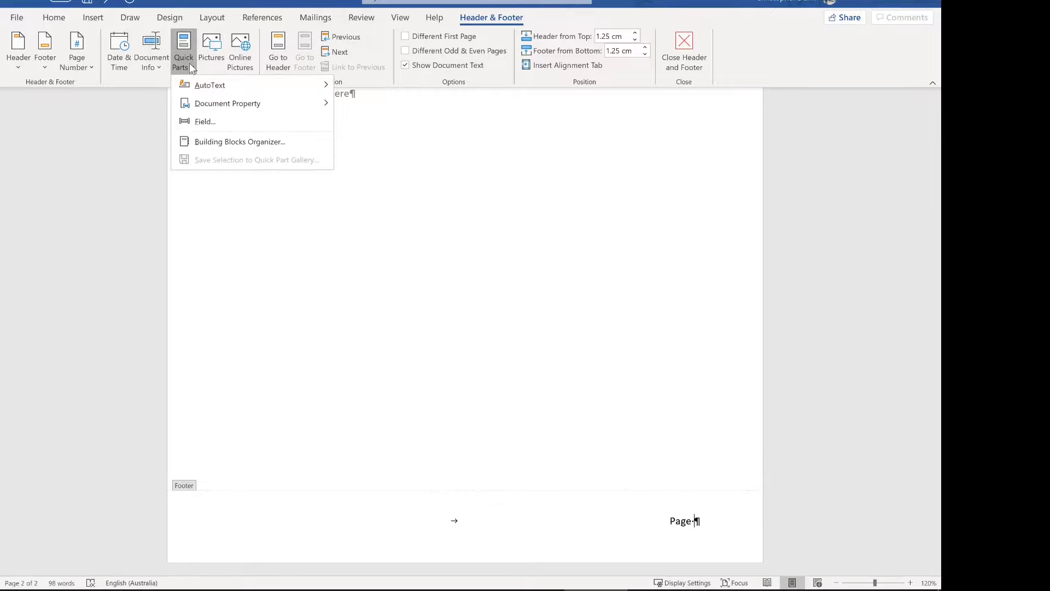
{"action": "left_click", "coordinate": [205, 122]}
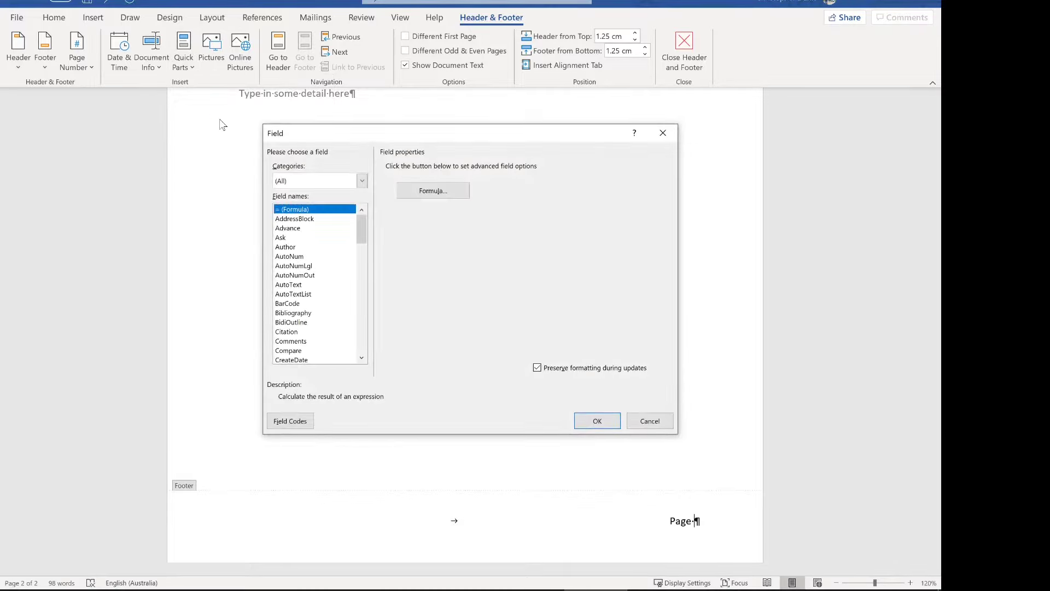
{"action": "scroll", "coordinate": [318, 298], "scroll_direction": "down", "scroll_amount": 4}
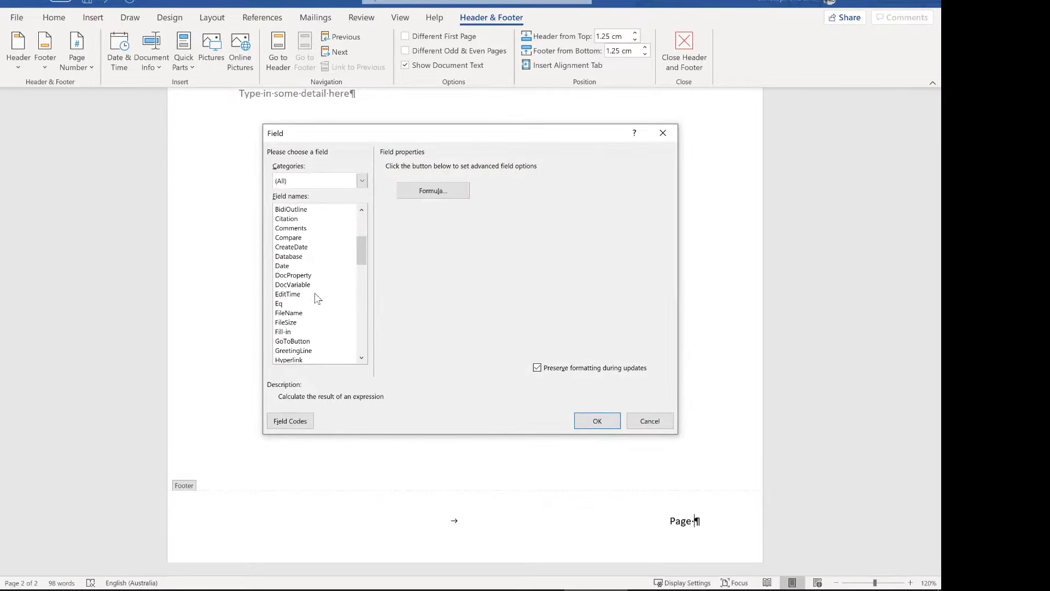
{"action": "left_click_drag", "start_coordinate": [360, 254], "coordinate": [355, 320]}
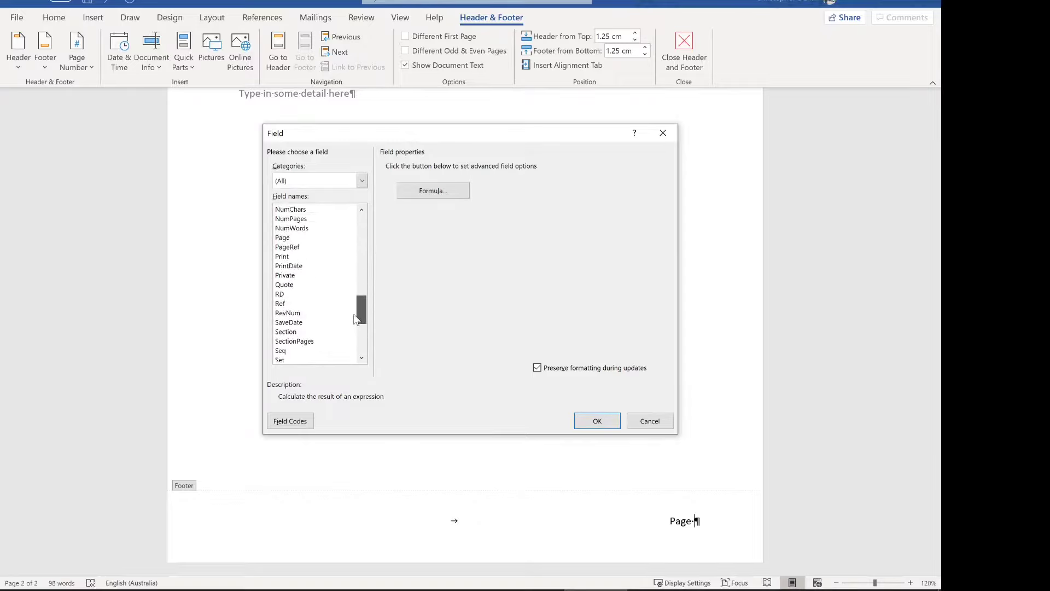
{"action": "left_click", "coordinate": [302, 238]}
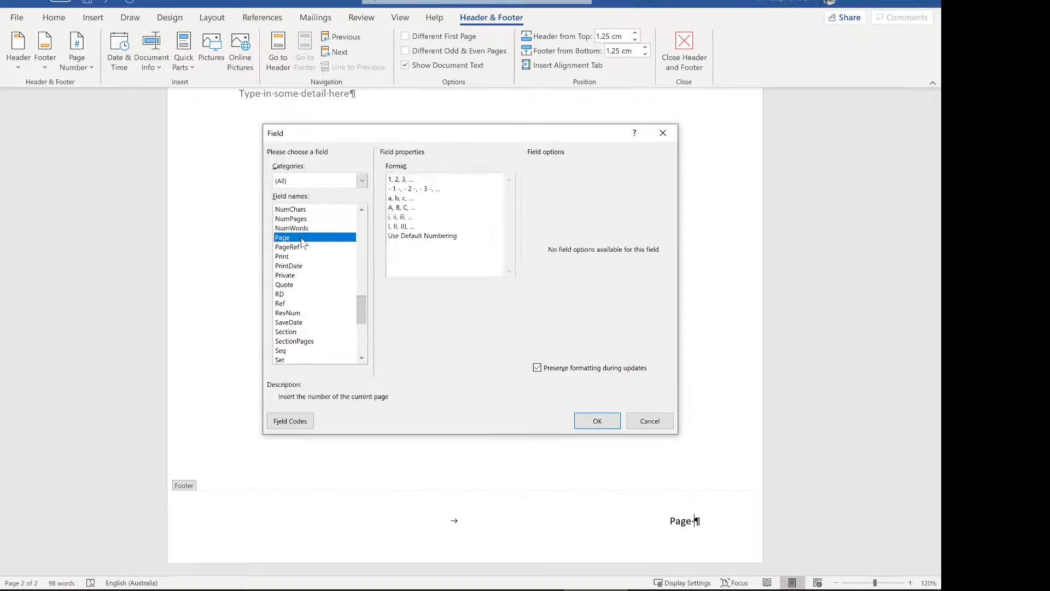
{"action": "left_click", "coordinate": [405, 181]}
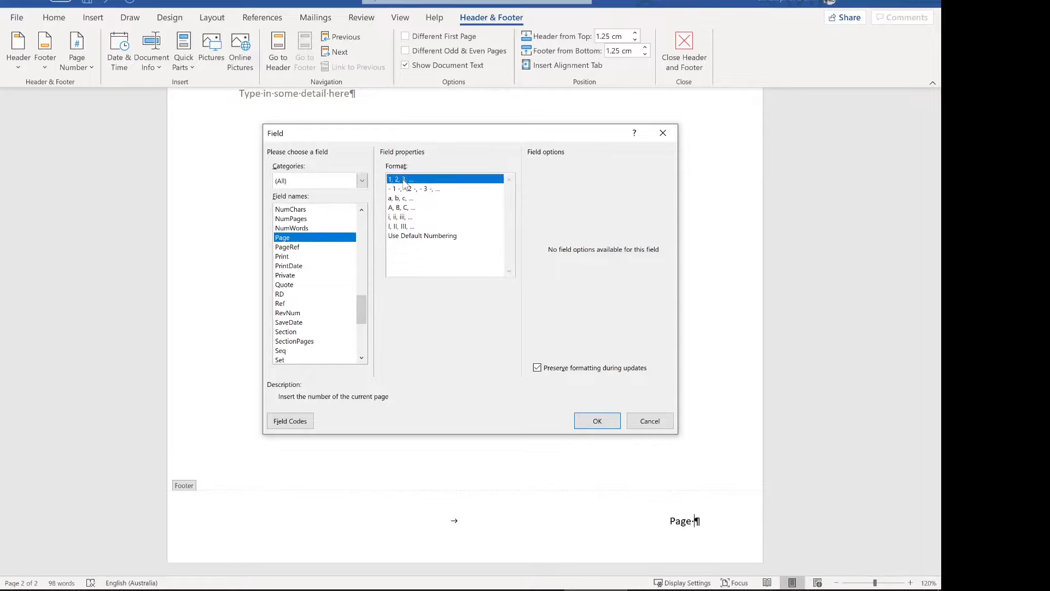
{"action": "left_click", "coordinate": [601, 422]}
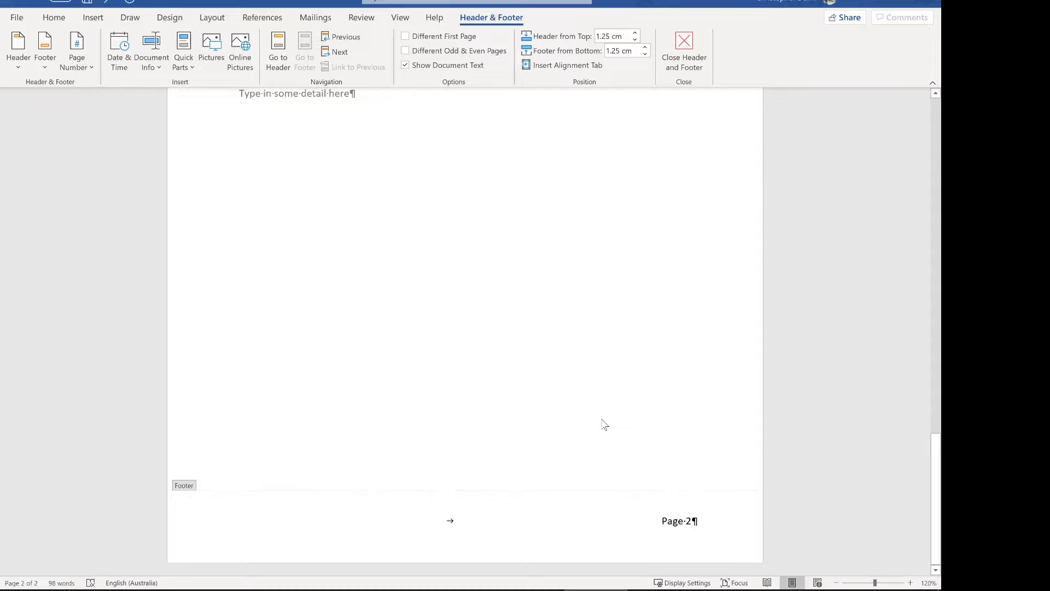
Add "of" after the footer's page number, followed by a SectionPages field in the 1, 2, 3 number format.
{"action": "type", "text": "of"}
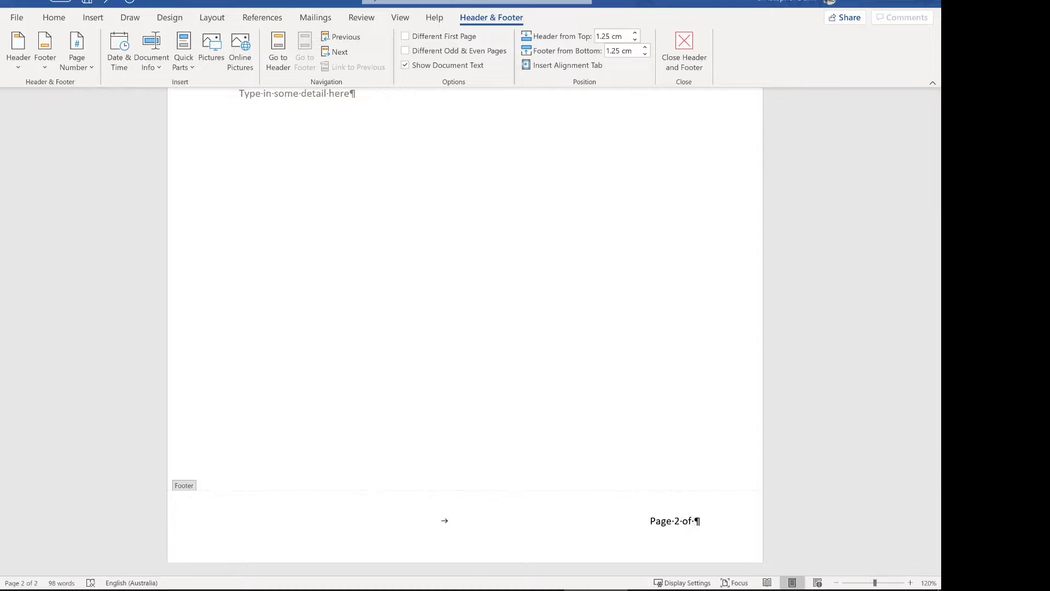
{"action": "left_click", "coordinate": [183, 64]}
{"action": "left_click", "coordinate": [212, 119]}
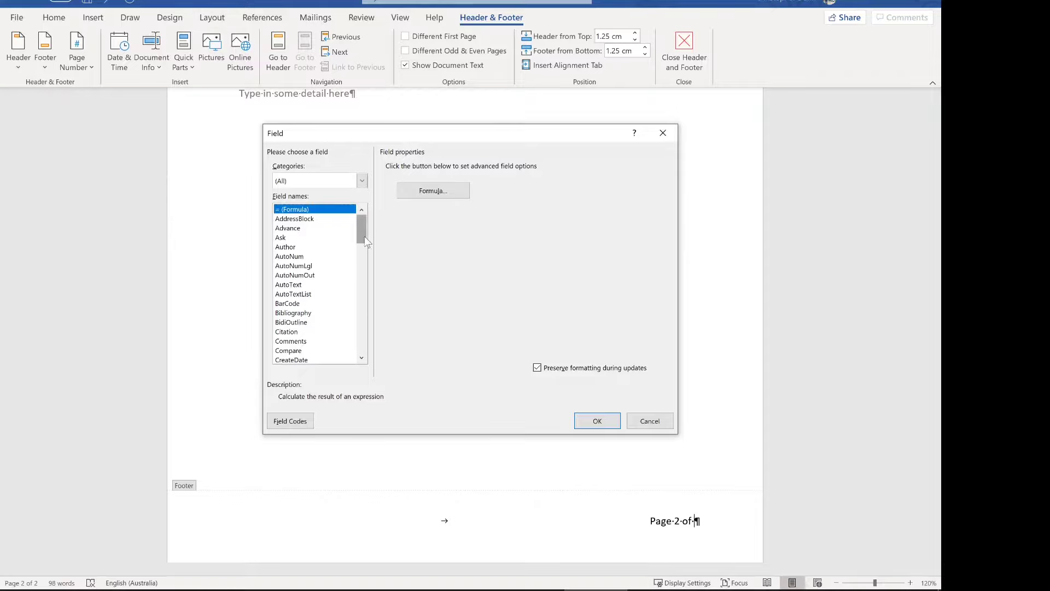
{"action": "left_click_drag", "start_coordinate": [365, 242], "coordinate": [367, 330]}
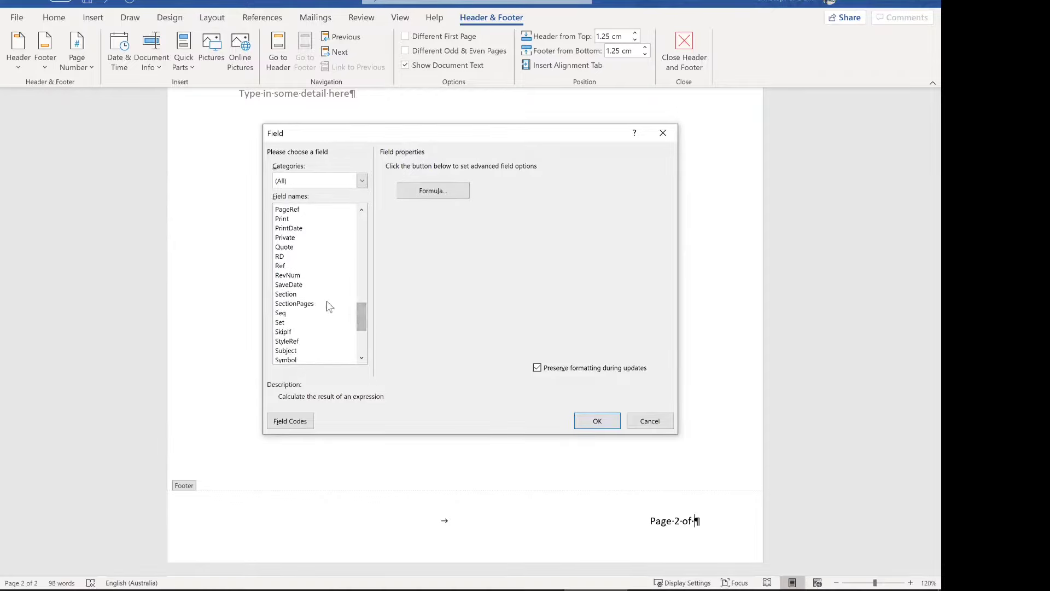
{"action": "left_click", "coordinate": [327, 295]}
{"action": "left_click", "coordinate": [319, 305]}
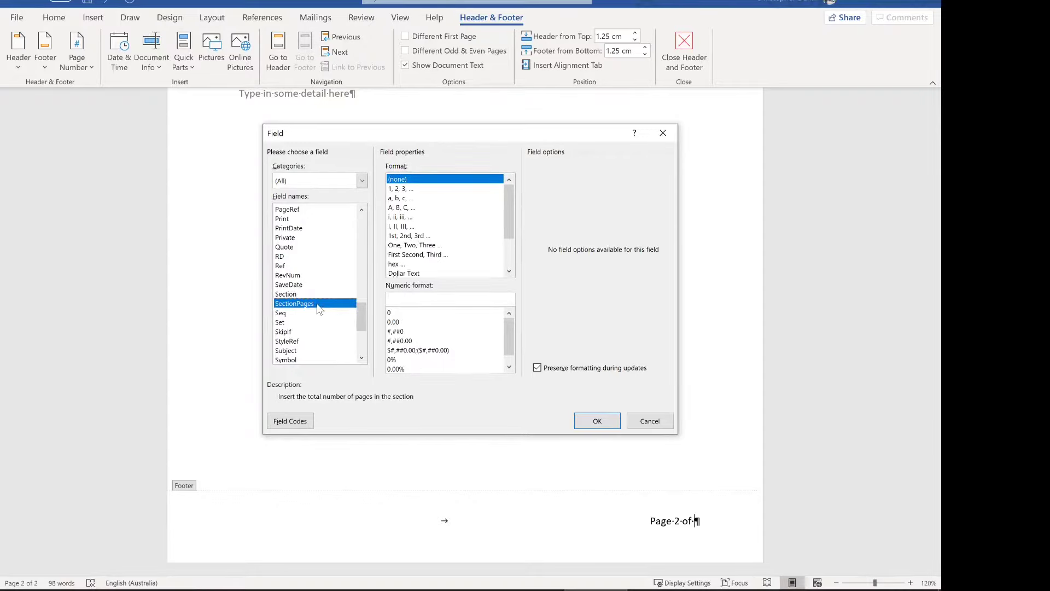
{"action": "left_click", "coordinate": [432, 189]}
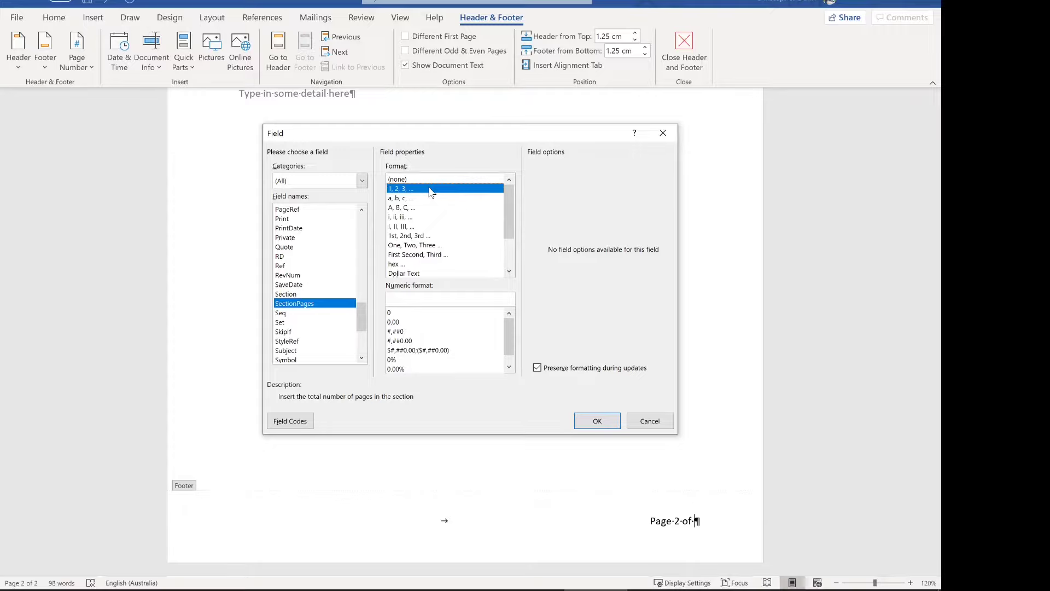
{"action": "left_click", "coordinate": [596, 426]}
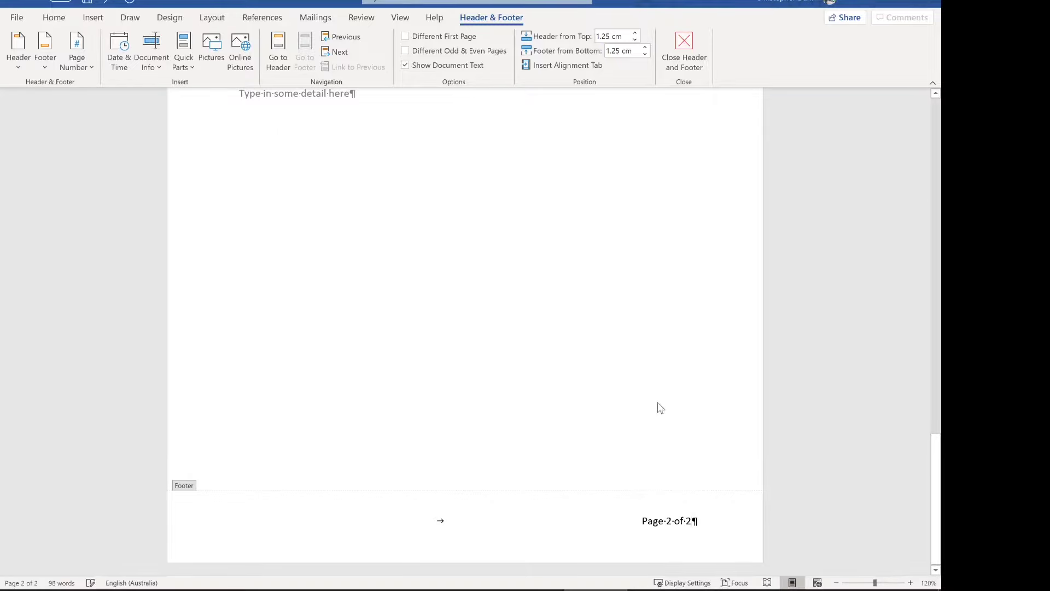
Add a second footer line reading "Reference Number: ENG-UP-REPORT-0001" at a right alignment tab relative to the margin.
{"action": "scroll", "coordinate": [658, 408], "scroll_direction": "up", "scroll_amount": 8}
{"action": "scroll", "coordinate": [657, 379], "scroll_direction": "down", "scroll_amount": 10}
{"action": "key", "text": "Return"}
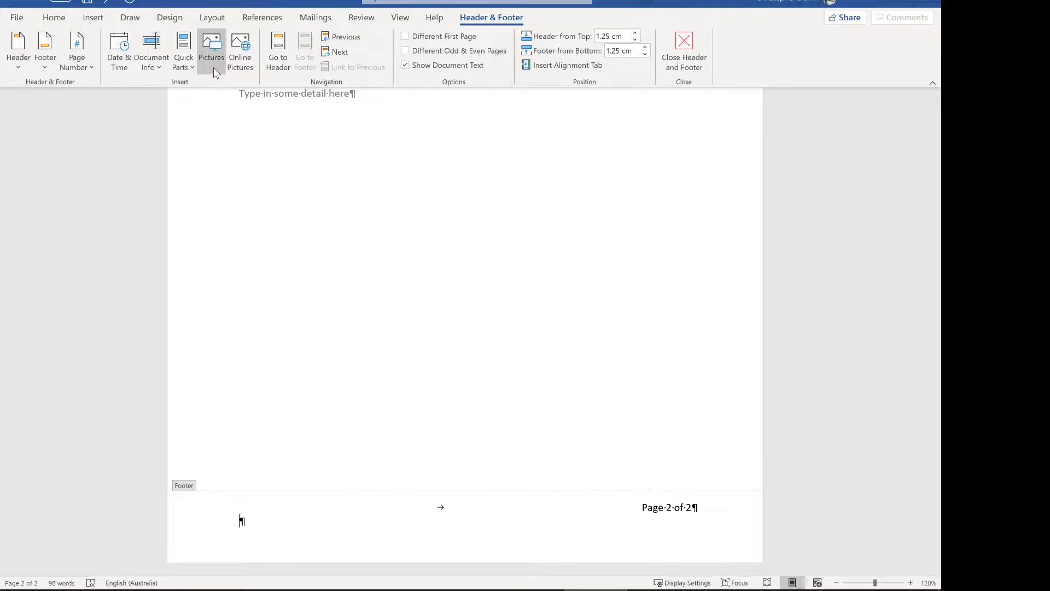
{"action": "left_click", "coordinate": [577, 64]}
{"action": "left_click", "coordinate": [460, 339]}
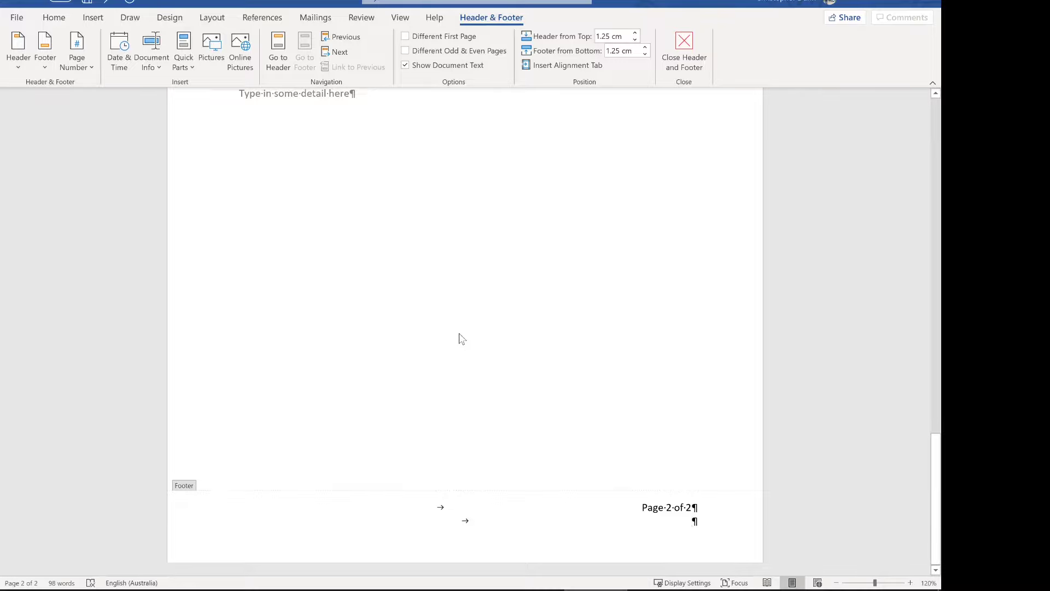
{"action": "type", "text": "Reference n"}
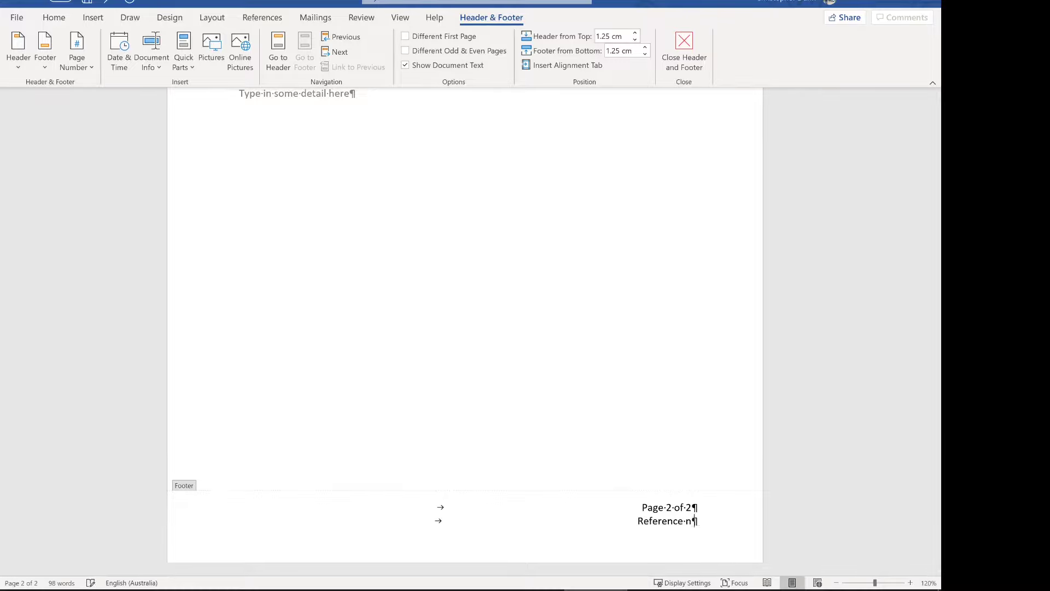
{"action": "key", "text": "BackSpace"}
{"action": "type", "text": "Number: ENG-UP"}
{"action": "type", "text": "-"}
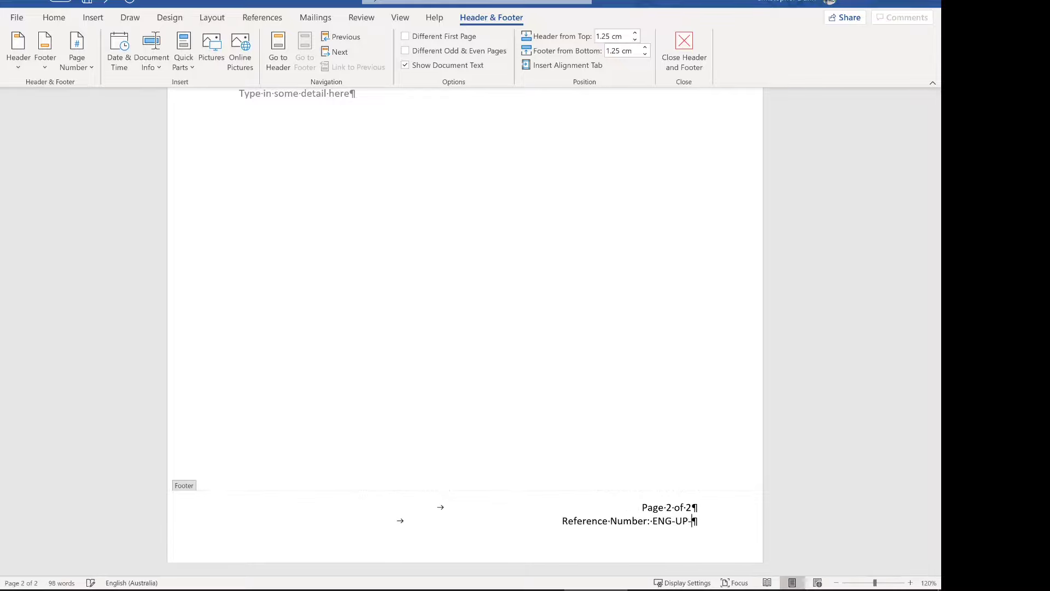
{"action": "type", "text": "REPOR"}
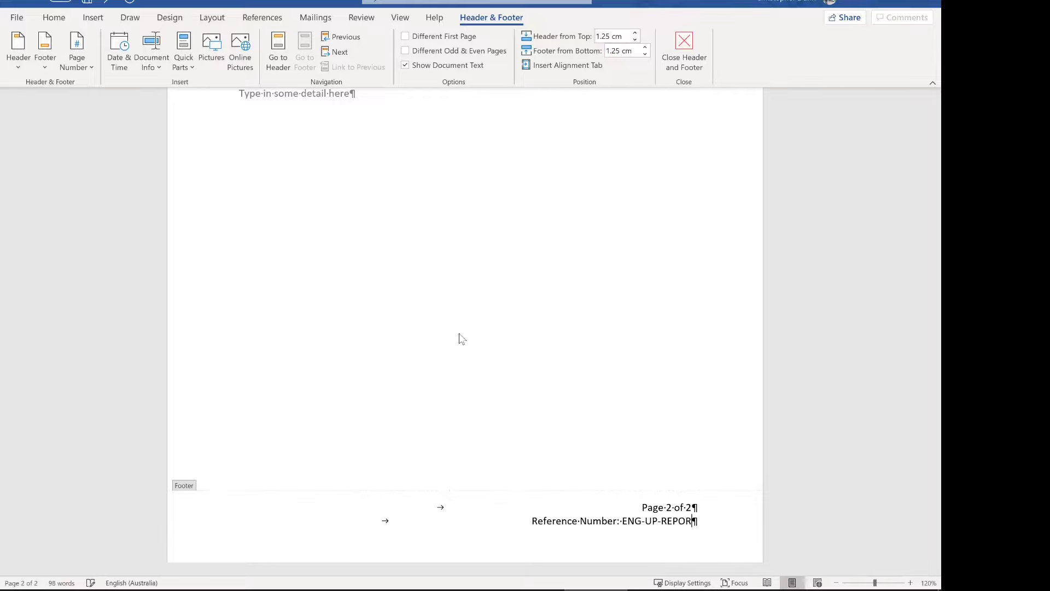
{"action": "type", "text": "T-0001"}
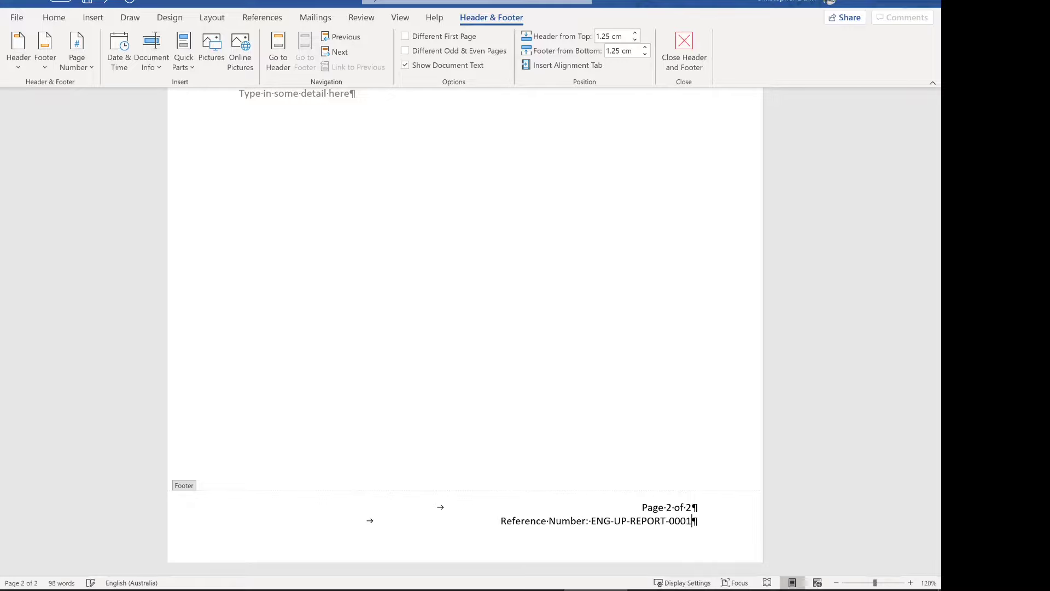
Start a third footer line below the reference number with a right alignment tab relative to the margin.
{"action": "key", "text": "Return"}
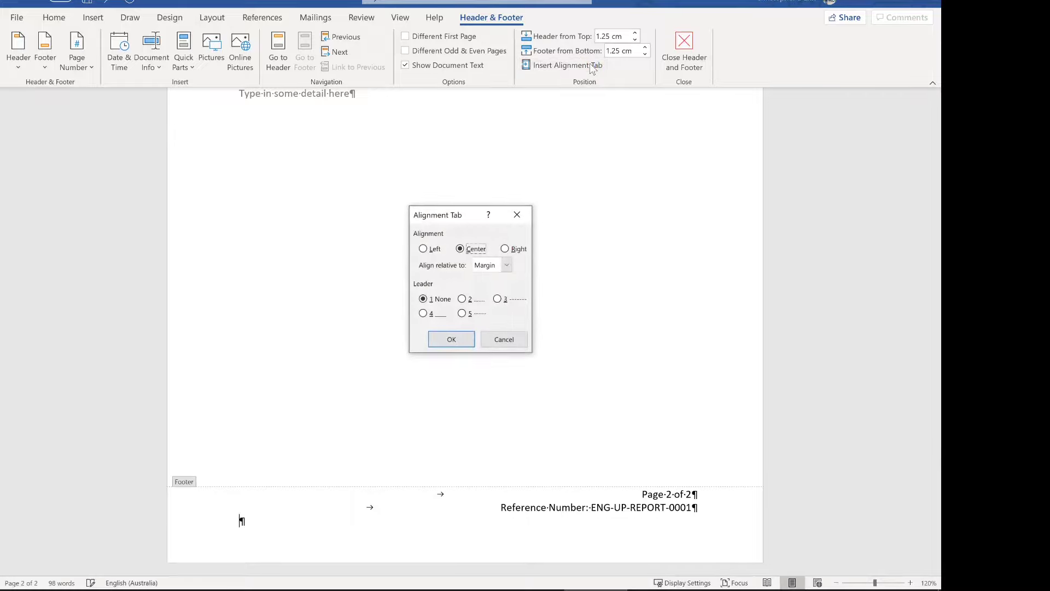
{"action": "left_click", "coordinate": [514, 250]}
{"action": "left_click", "coordinate": [457, 338]}
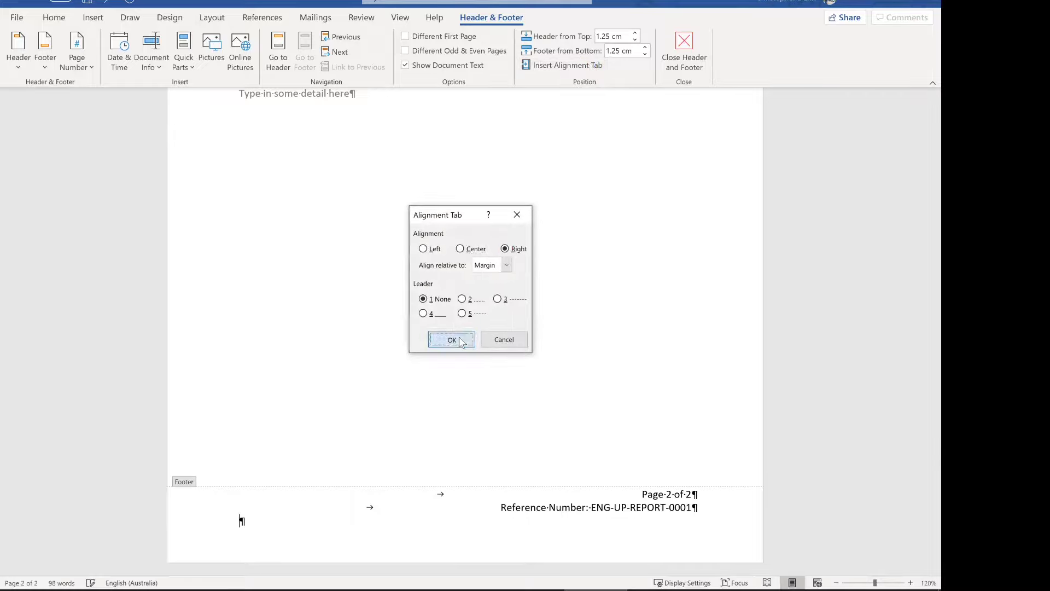
Insert a Date field in the MMMM yyyy format on the third footer line.
{"action": "left_click", "coordinate": [182, 69]}
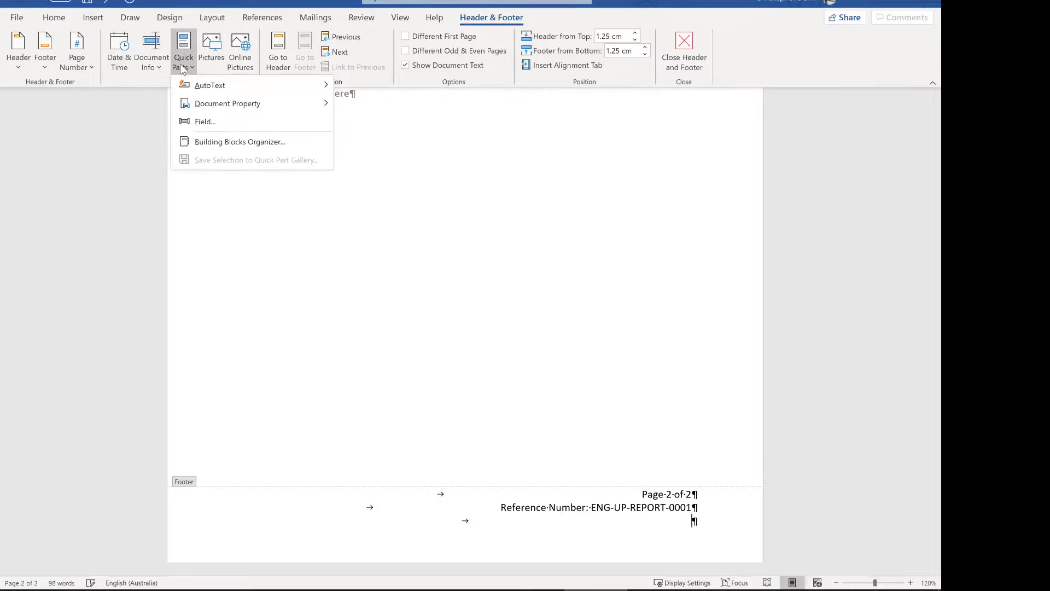
{"action": "mouse_move", "coordinate": [218, 109]}
{"action": "left_click", "coordinate": [202, 123]}
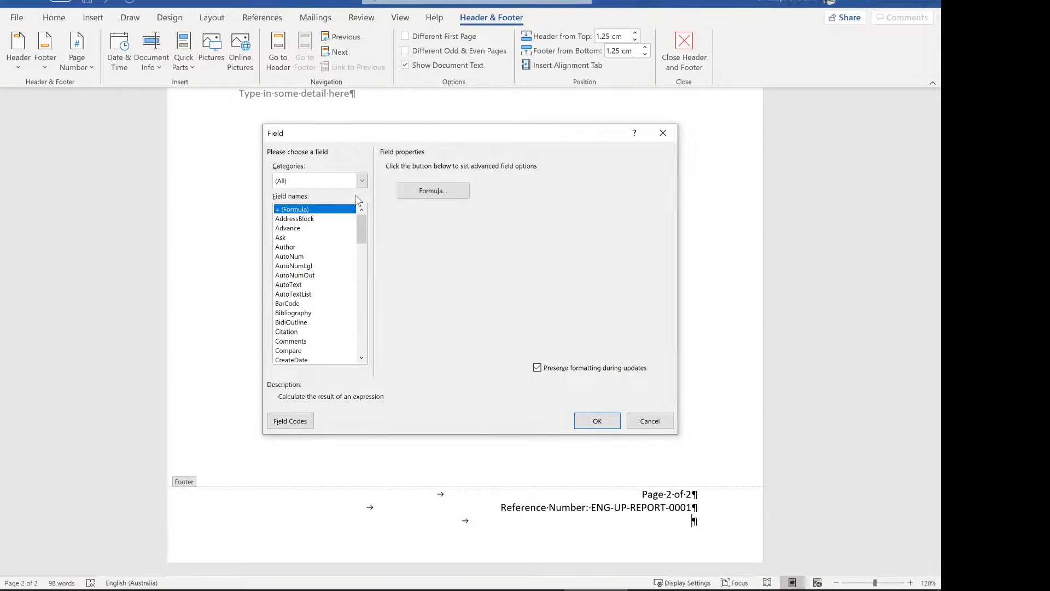
{"action": "scroll", "coordinate": [350, 290], "scroll_direction": "down", "scroll_amount": 15}
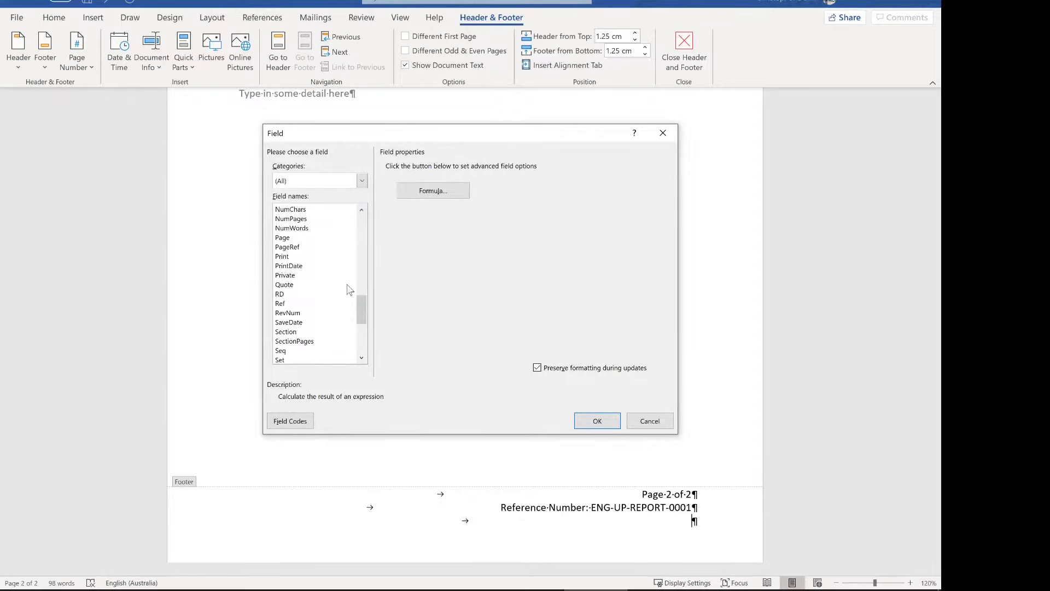
{"action": "left_click", "coordinate": [311, 275]}
{"action": "key", "text": "d"}
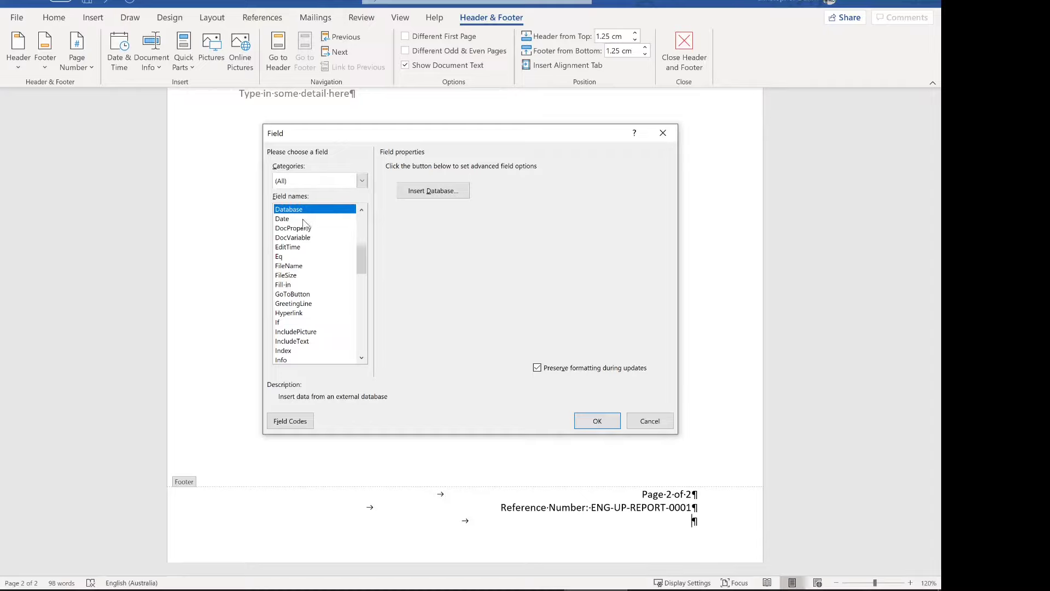
{"action": "left_click", "coordinate": [285, 219]}
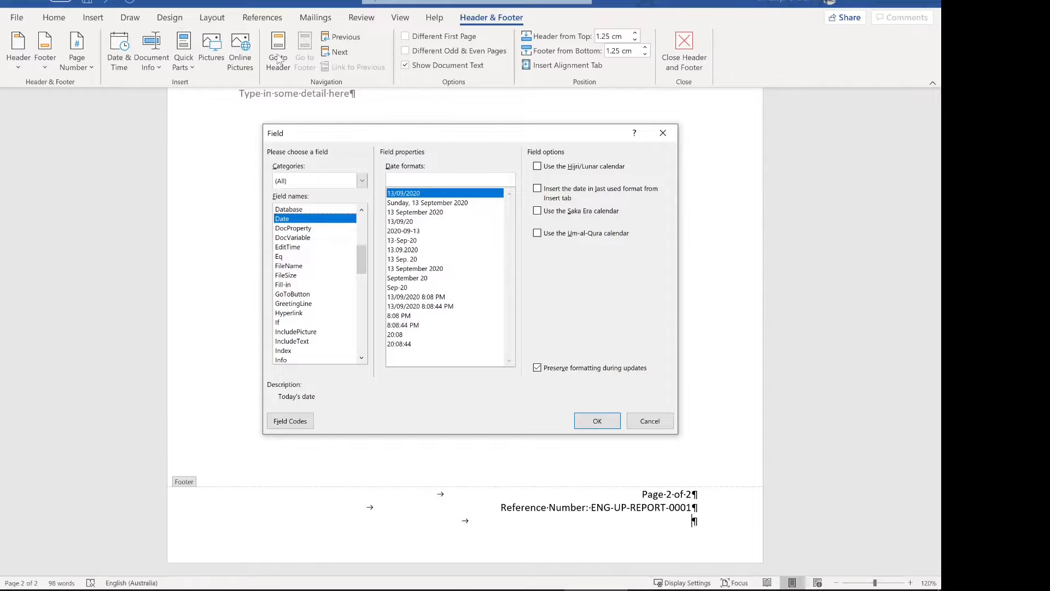
{"action": "left_click", "coordinate": [448, 277]}
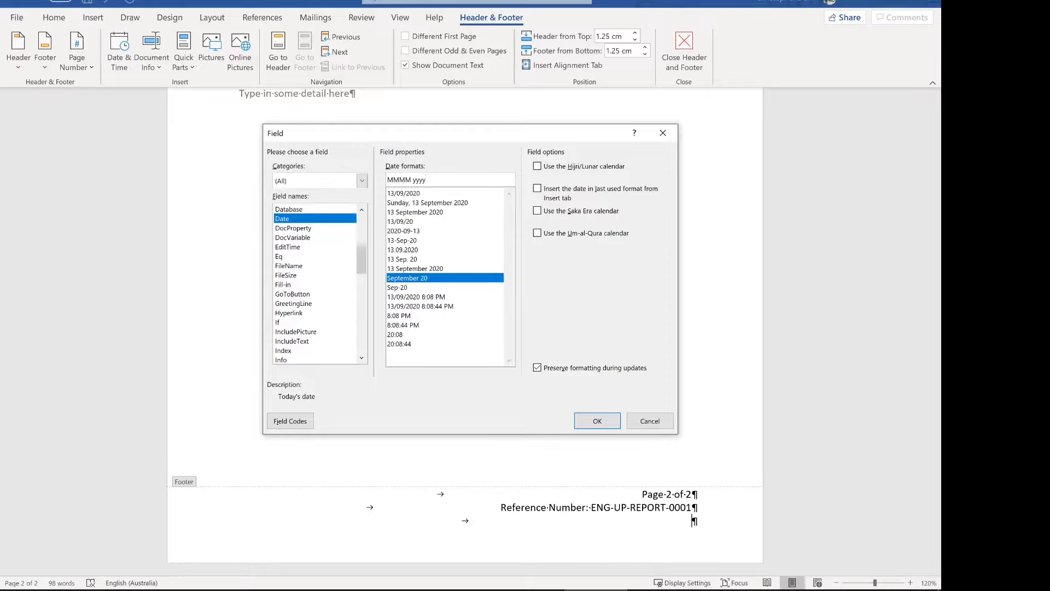
{"action": "left_click", "coordinate": [601, 422]}
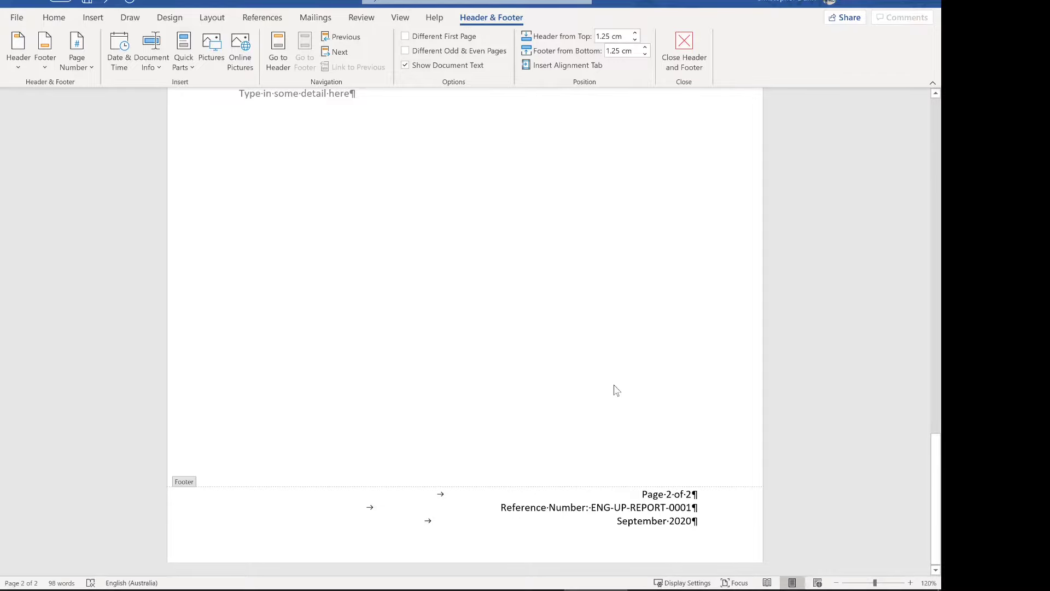
Add the text "EngineeredUpgrade" to the page header at a right alignment tab relative to the margin.
{"action": "scroll", "coordinate": [614, 390], "scroll_direction": "up", "scroll_amount": 8}
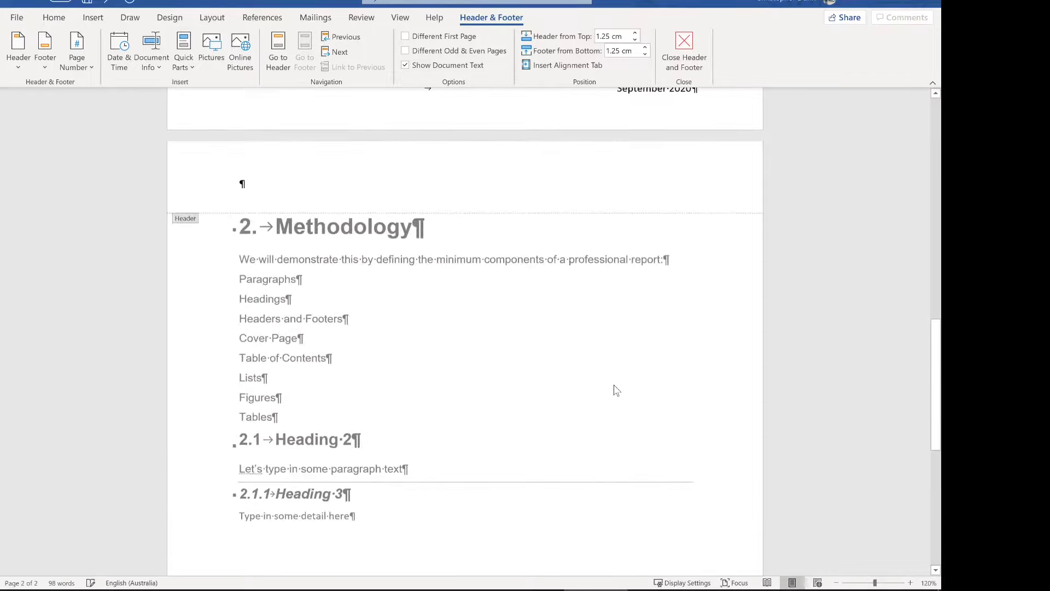
{"action": "left_click", "coordinate": [240, 203]}
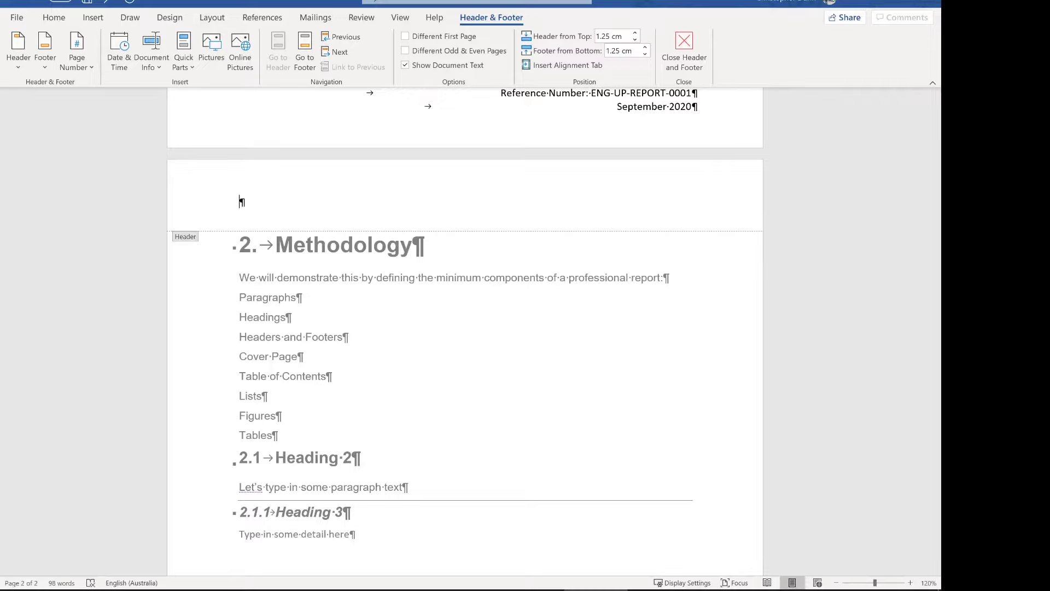
{"action": "left_click", "coordinate": [570, 65]}
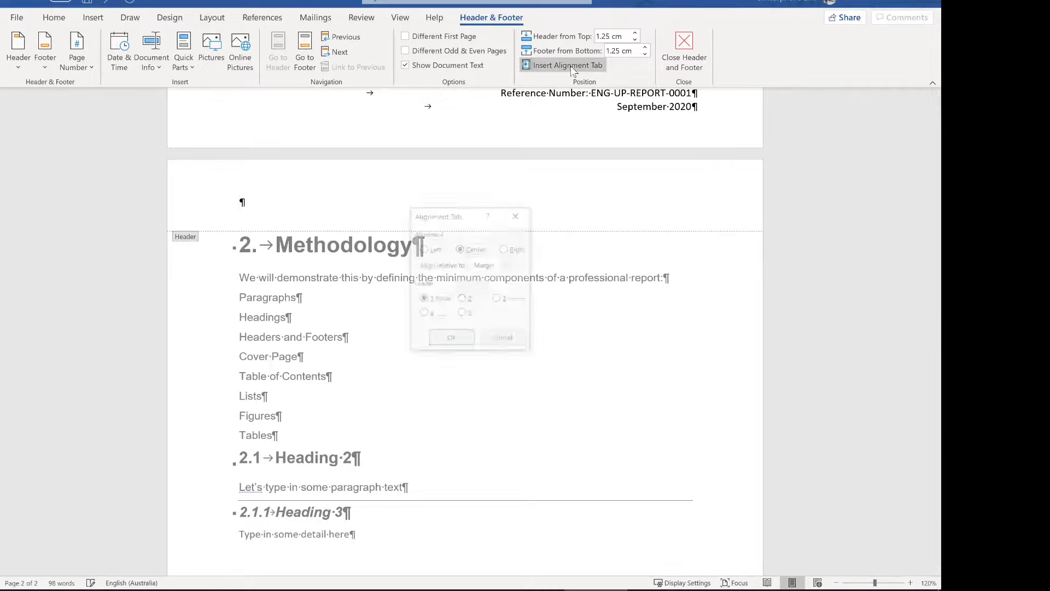
{"action": "left_click", "coordinate": [513, 248]}
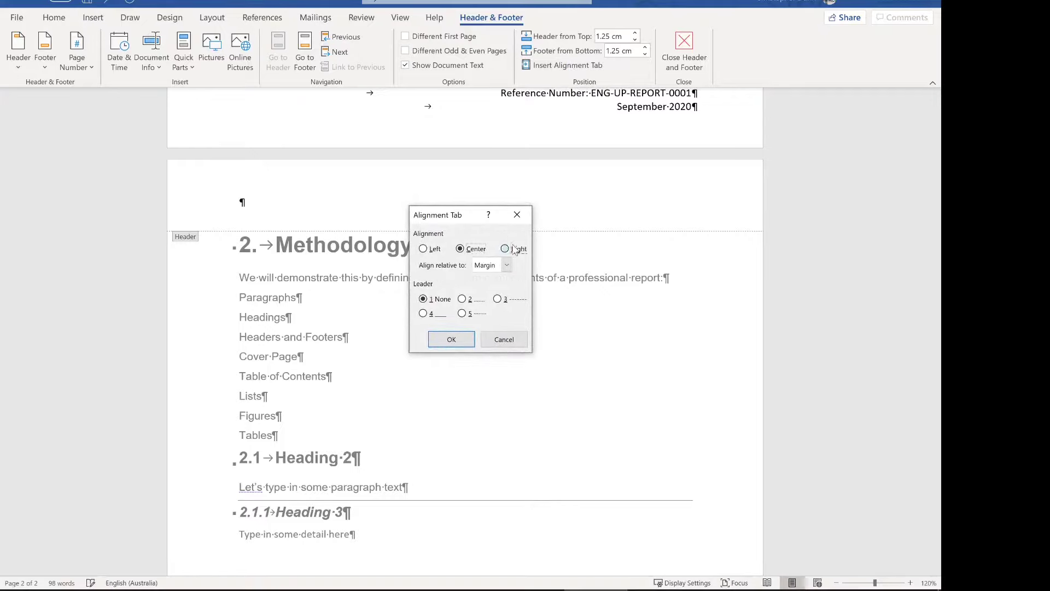
{"action": "left_click", "coordinate": [443, 345]}
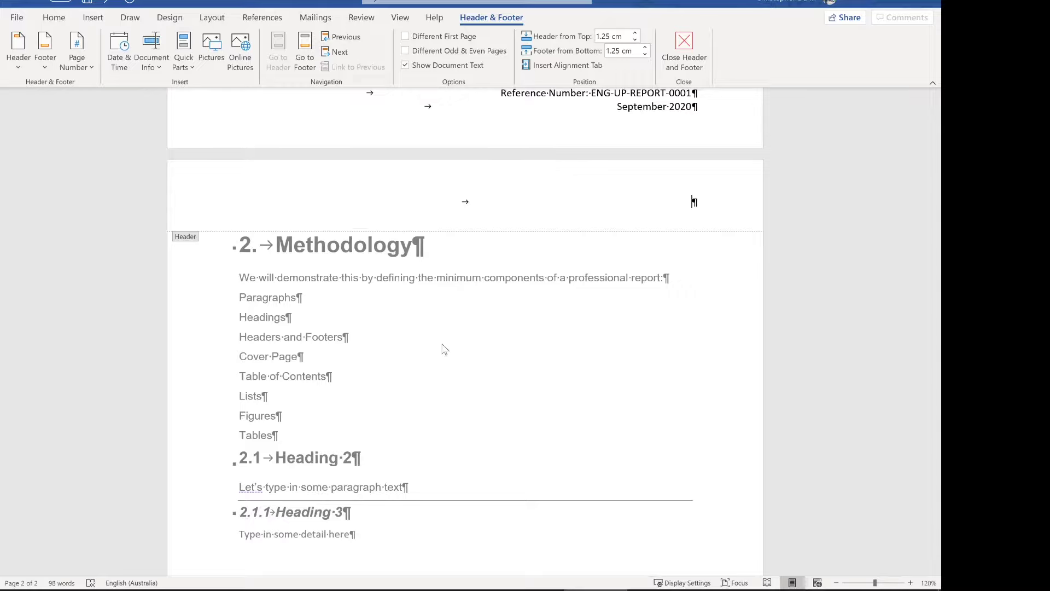
{"action": "type", "text": "EngineeredUpgrade"}
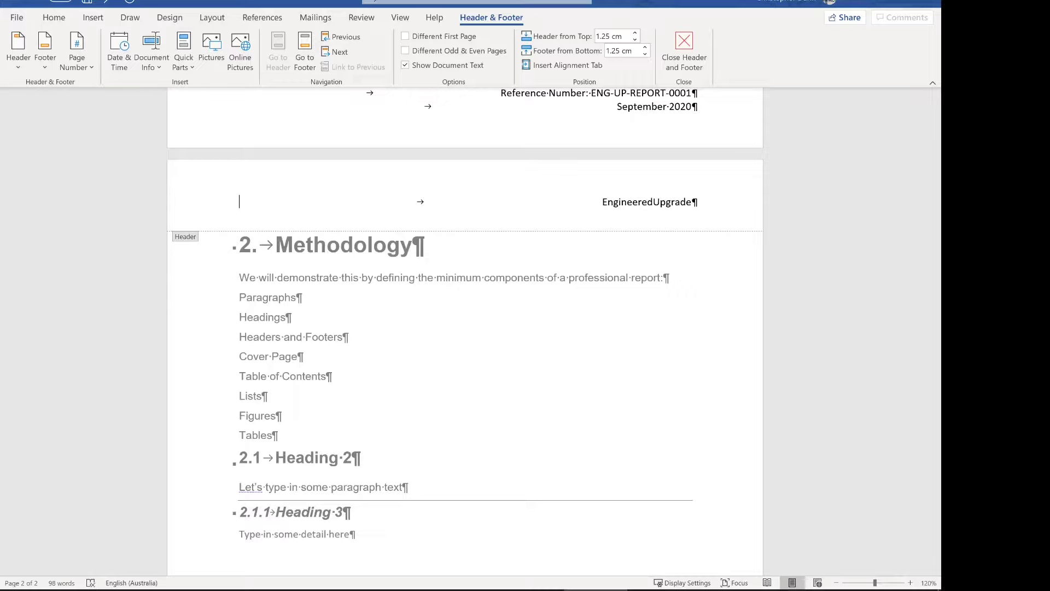
Add a header line above "EngineeredUpgrade" reading "Introduction to Professional Reports" at a right alignment tab, and return to the document body.
{"action": "key", "text": "Return"}
{"action": "key", "text": "Up"}
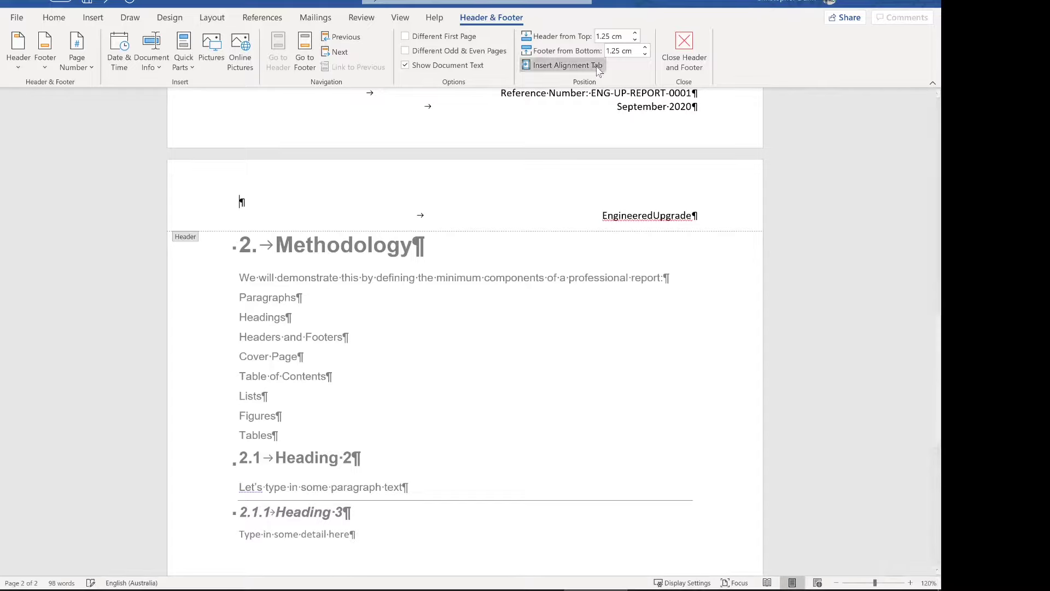
{"action": "left_click", "coordinate": [567, 66]}
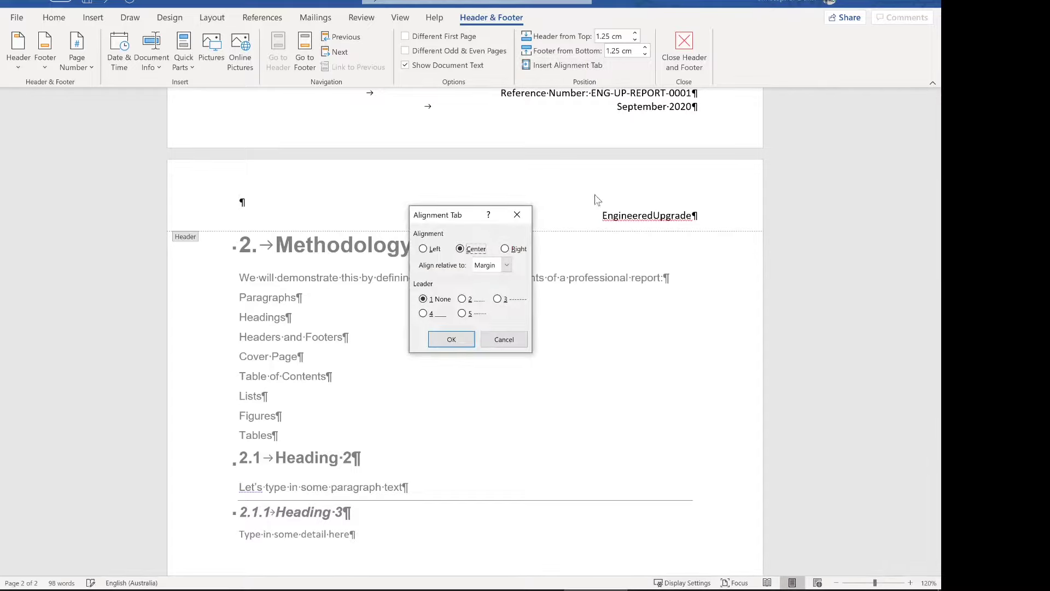
{"action": "left_click", "coordinate": [505, 249]}
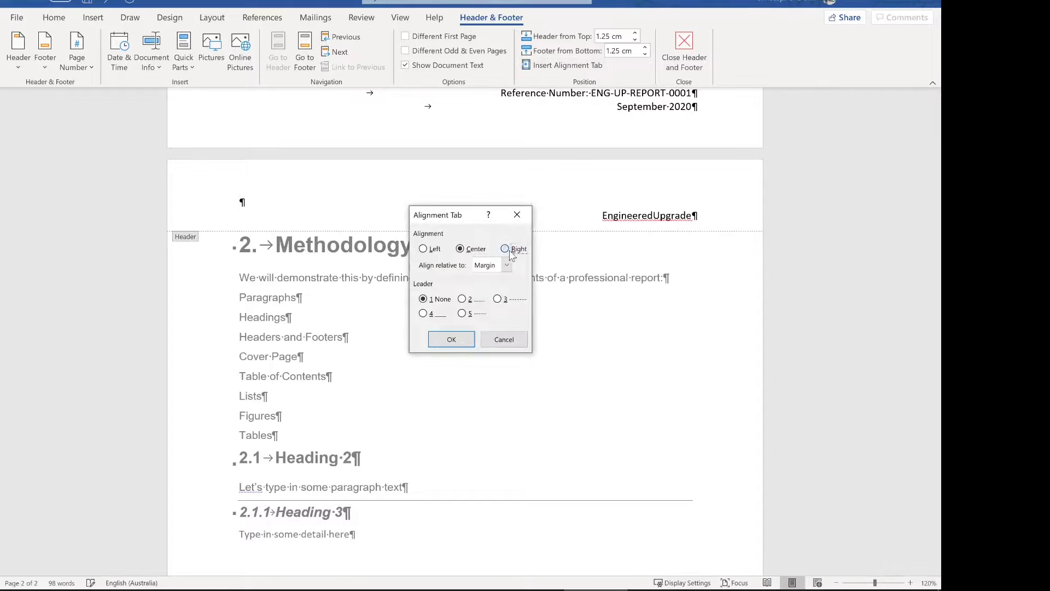
{"action": "left_click", "coordinate": [463, 339]}
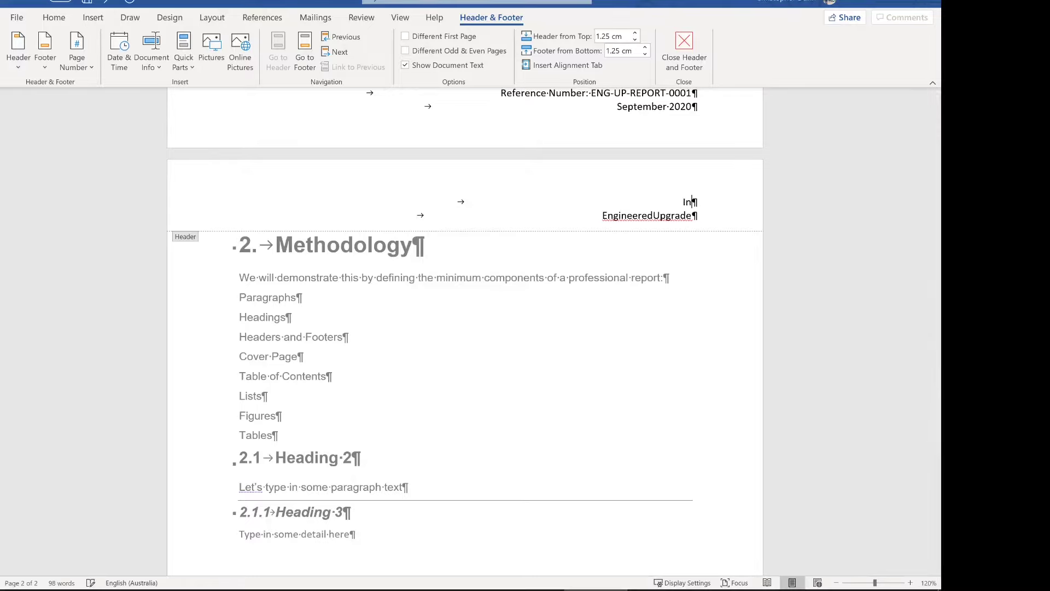
{"action": "type", "text": "Intor"}
{"action": "key", "text": "BackSpace"}
{"action": "key", "text": "BackSpace"}
{"action": "type", "text": "roduction to Professional "}
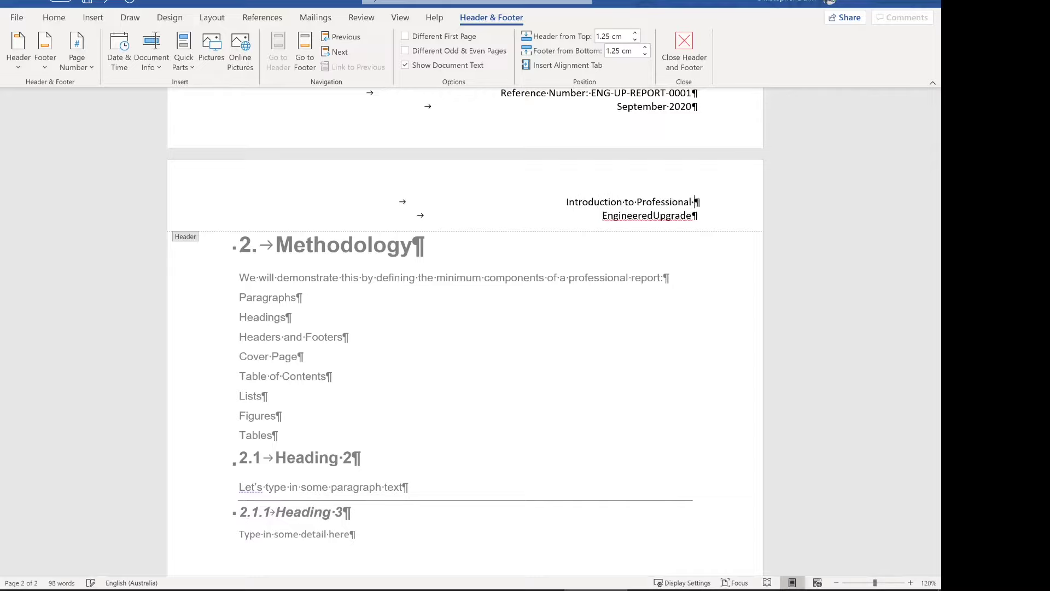
{"action": "type", "text": "Reports"}
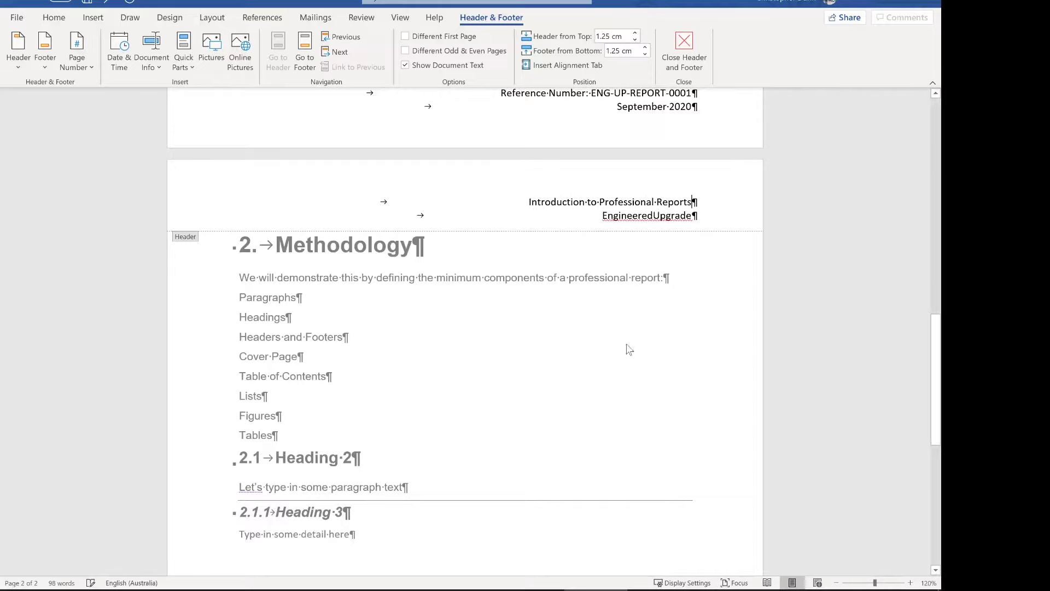
{"action": "double_click", "coordinate": [605, 319]}
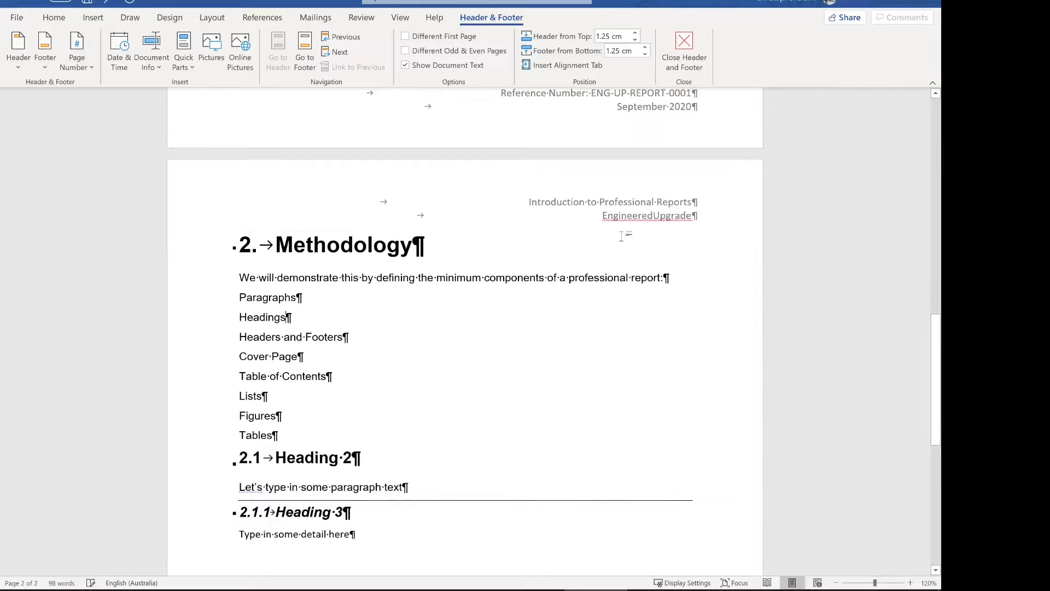
Format both lines of the page header in Arial at size 9, and return to the document body.
{"action": "double_click", "coordinate": [647, 203]}
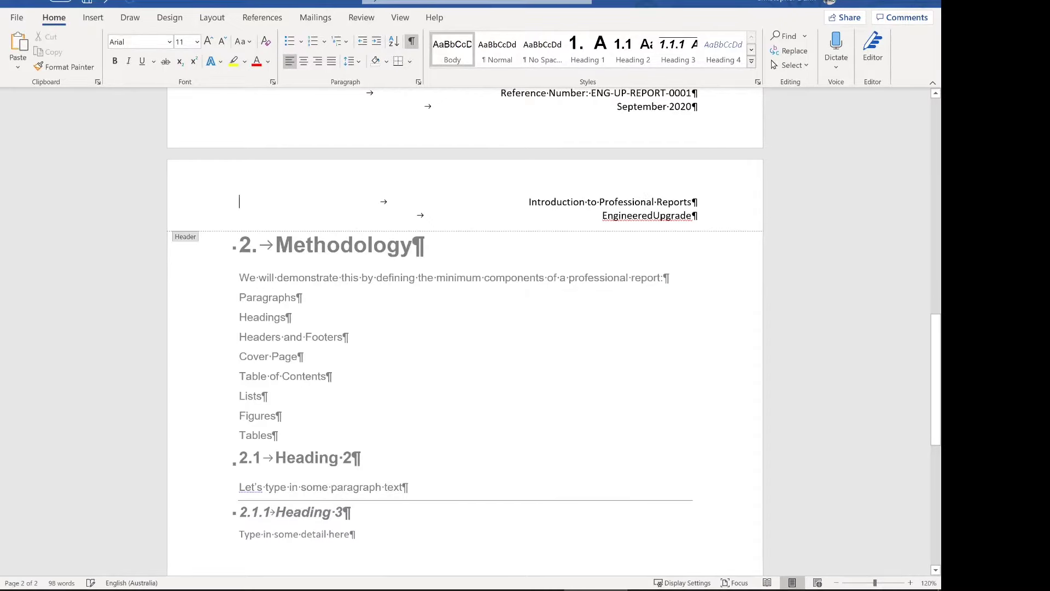
{"action": "left_click_drag", "start_coordinate": [698, 216], "coordinate": [239, 198]}
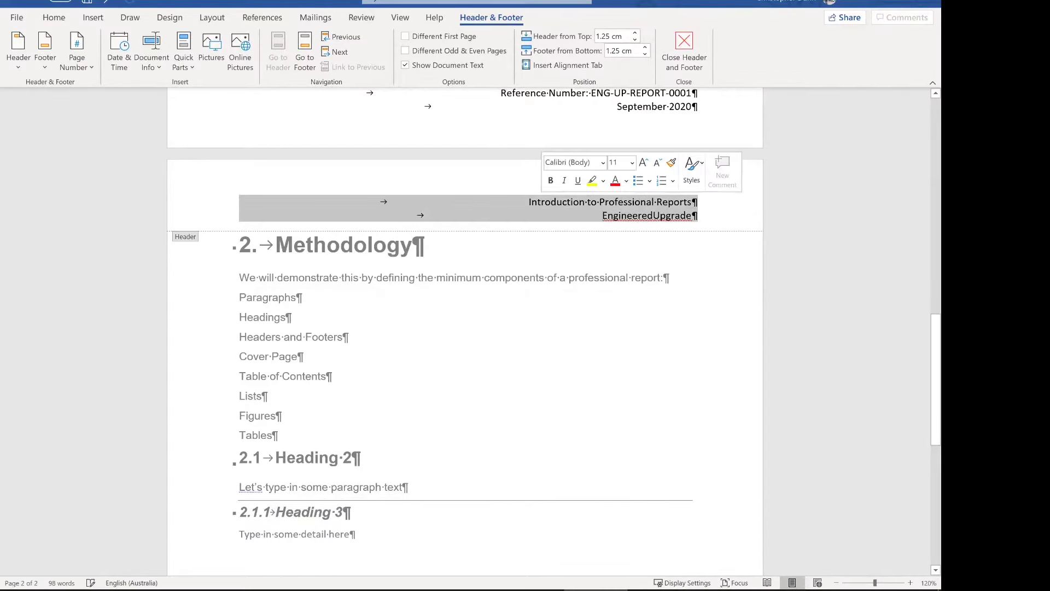
{"action": "left_click", "coordinate": [54, 18]}
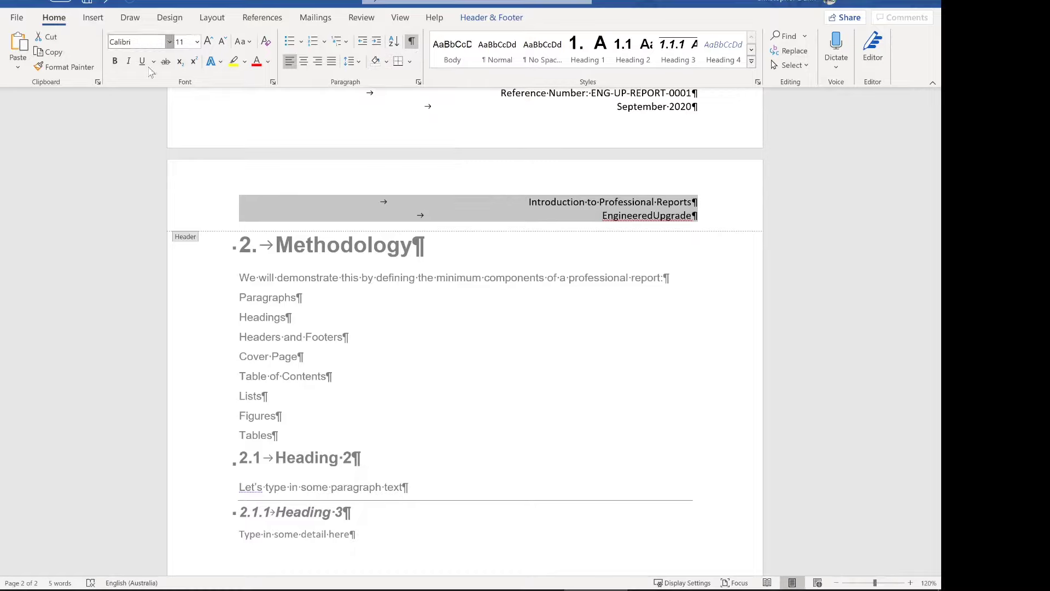
{"action": "left_click", "coordinate": [169, 41]}
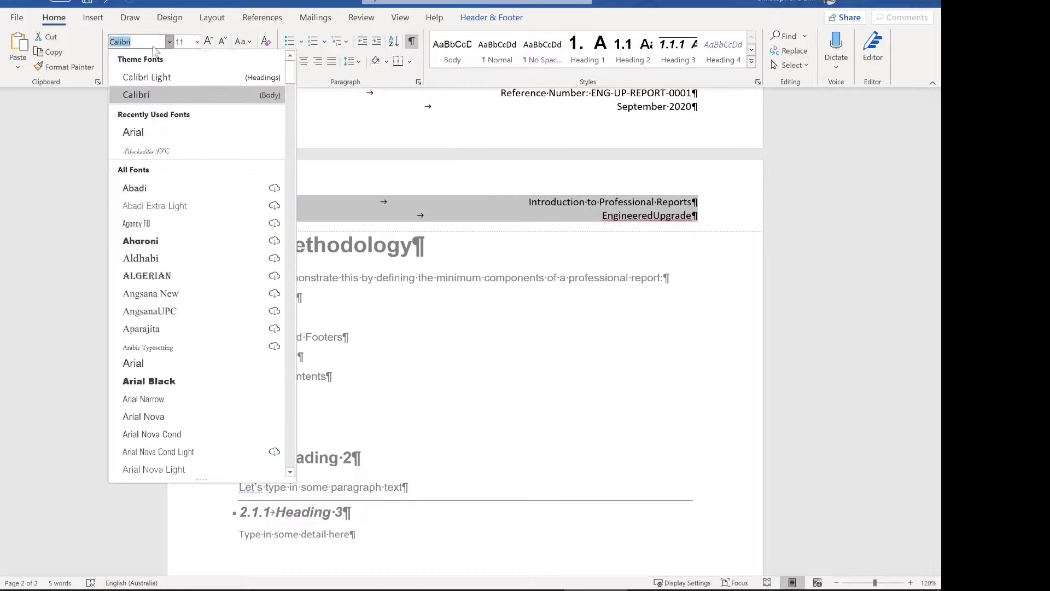
{"action": "left_click", "coordinate": [148, 138]}
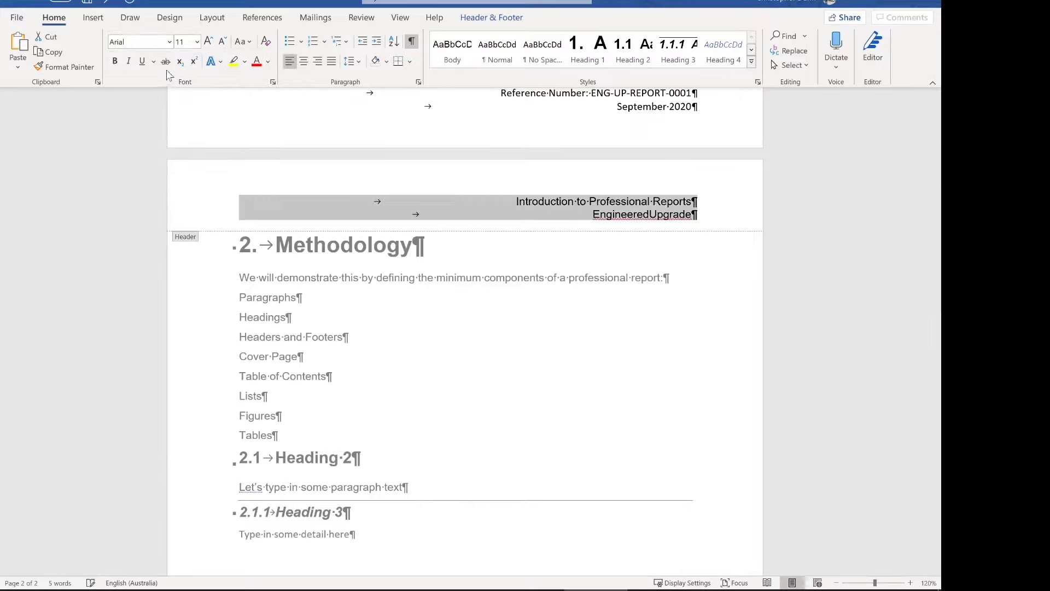
{"action": "left_click", "coordinate": [197, 42]}
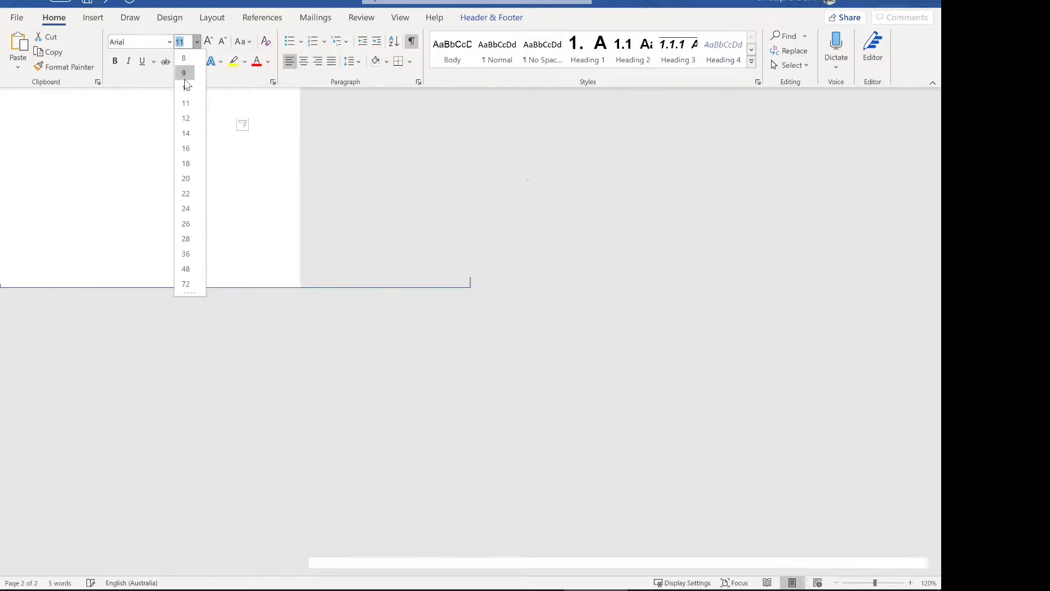
{"action": "left_click", "coordinate": [185, 76]}
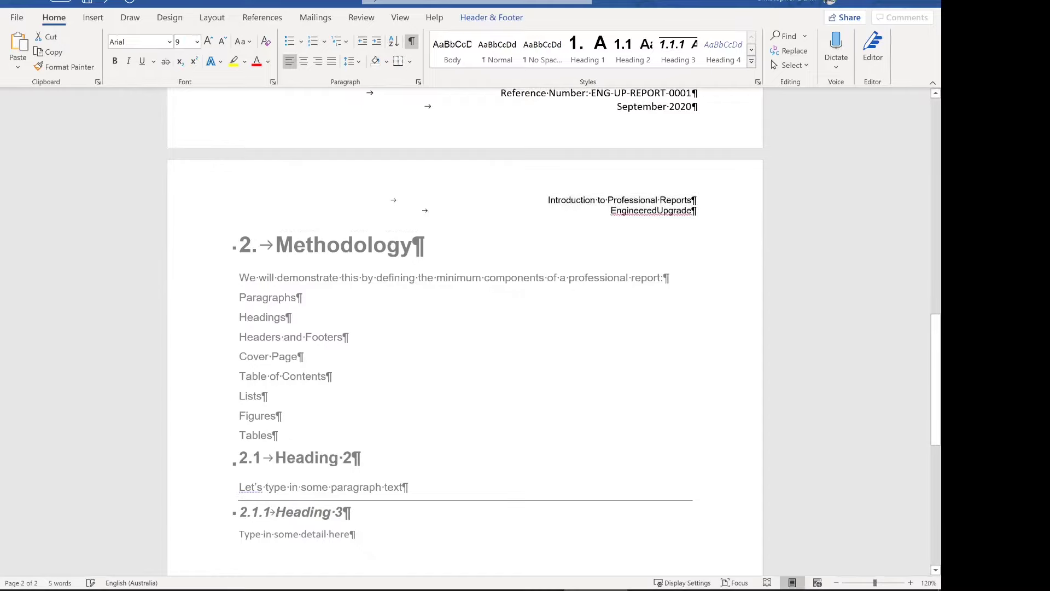
{"action": "double_click", "coordinate": [475, 281]}
Format all three footer lines in Arial at size 9, and return to the document body.
{"action": "scroll", "coordinate": [475, 282], "scroll_direction": "down", "scroll_amount": 3}
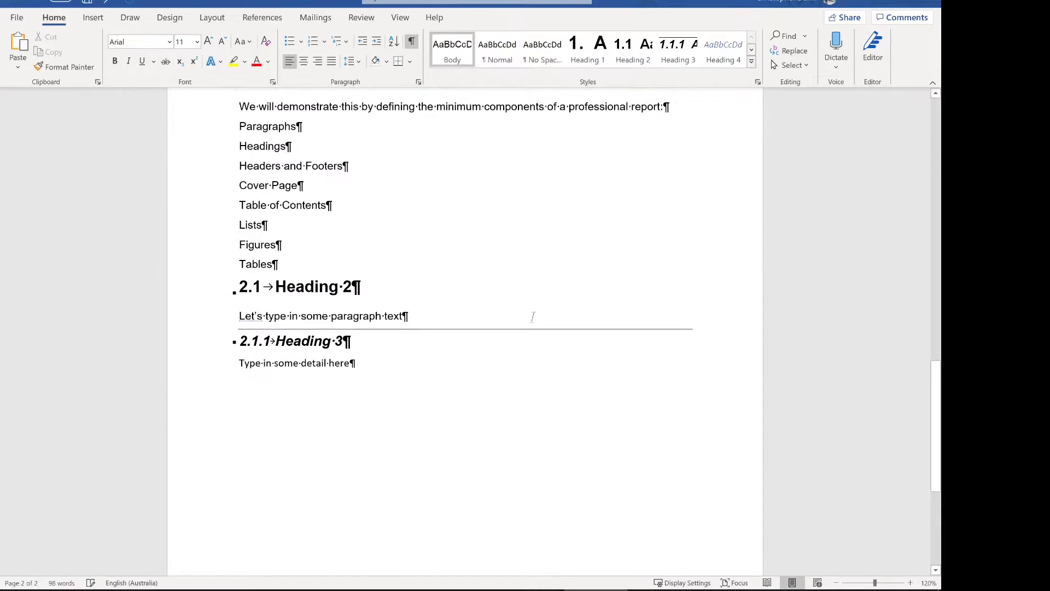
{"action": "scroll", "coordinate": [535, 312], "scroll_direction": "down", "scroll_amount": 5}
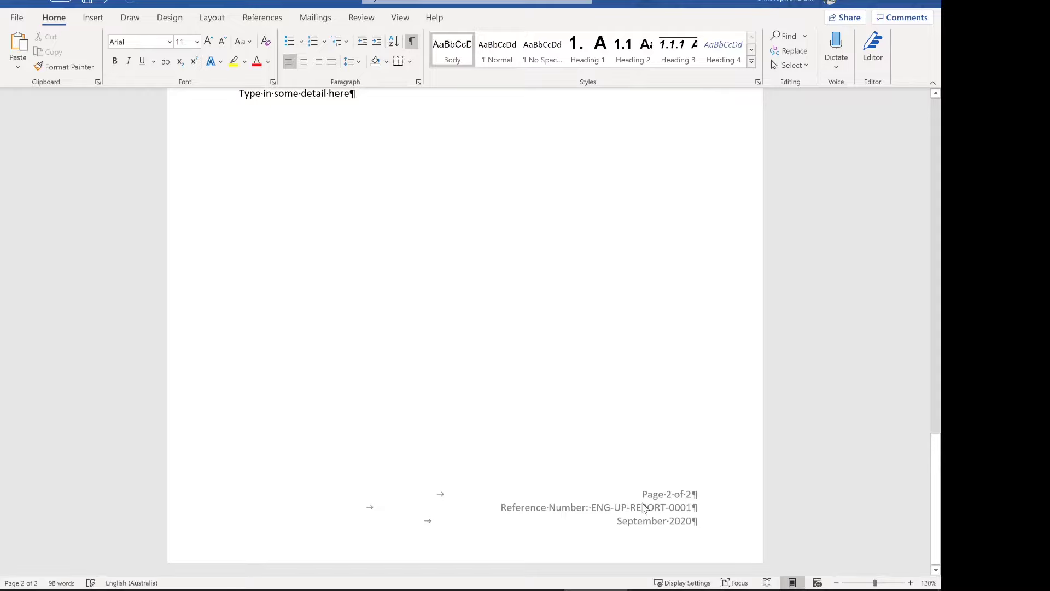
{"action": "double_click", "coordinate": [644, 508]}
{"action": "left_click_drag", "start_coordinate": [698, 521], "coordinate": [230, 180]}
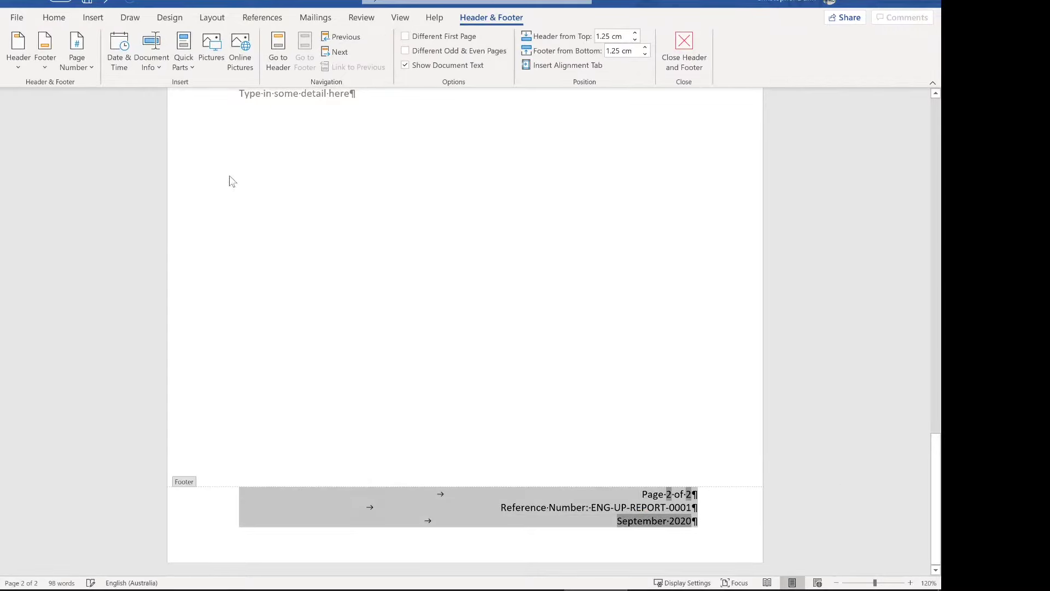
{"action": "left_click", "coordinate": [53, 18]}
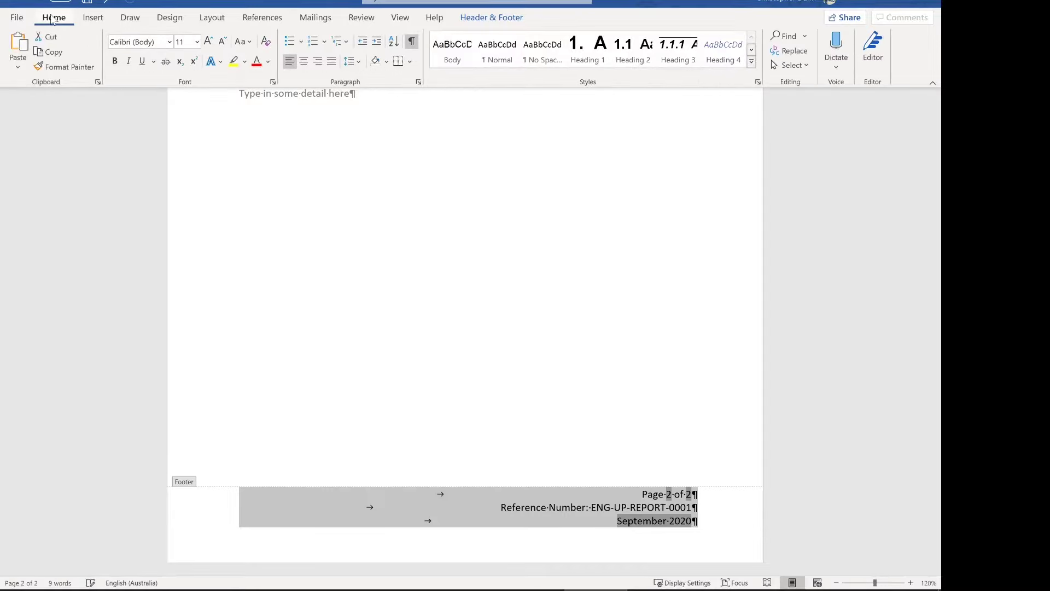
{"action": "left_click", "coordinate": [195, 41]}
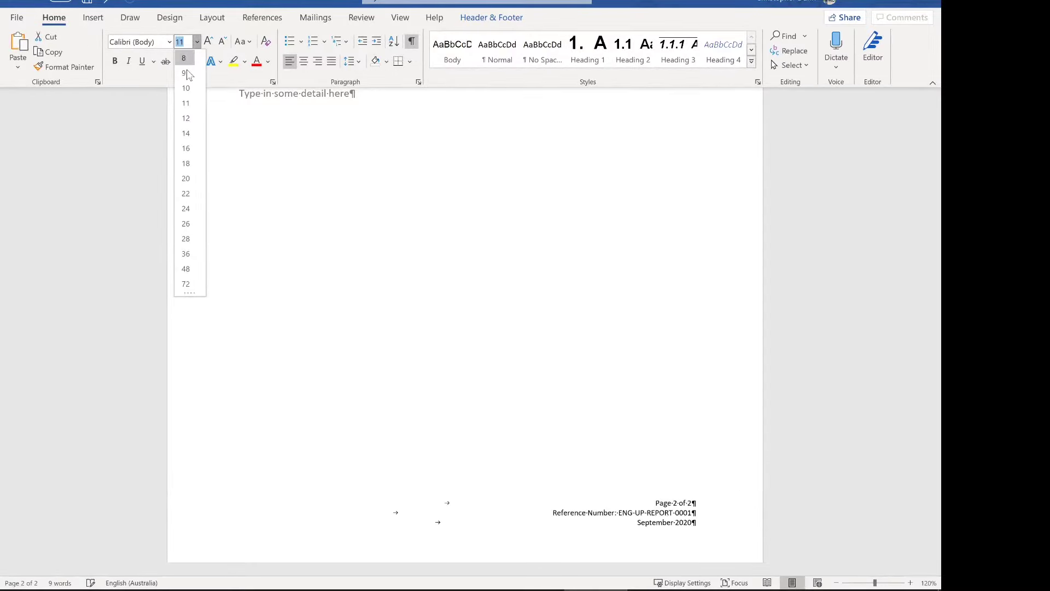
{"action": "left_click", "coordinate": [186, 75]}
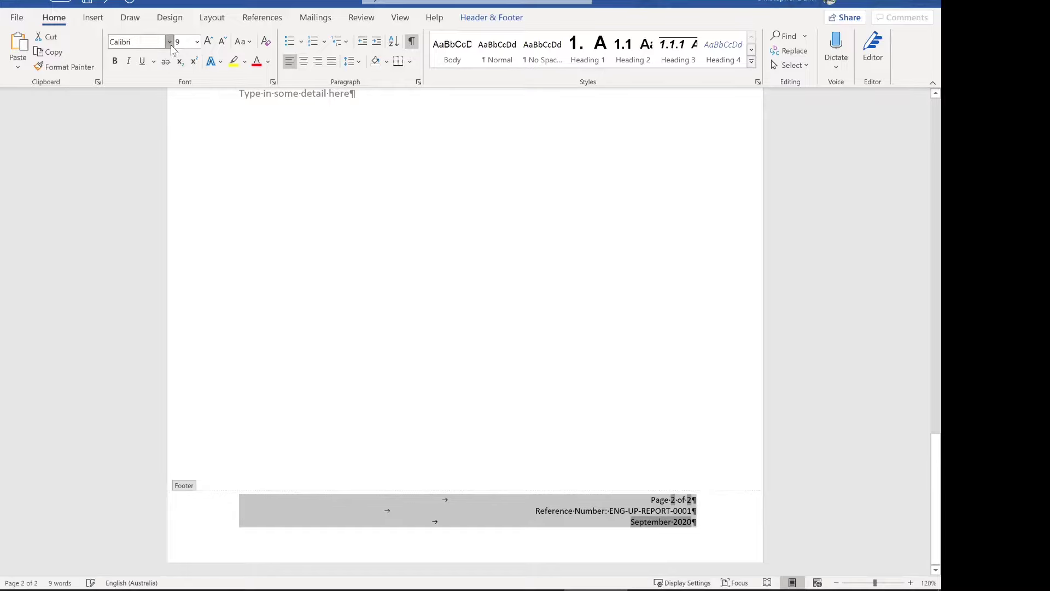
{"action": "key", "text": "alt+h"}
{"action": "key", "text": "f"}
{"action": "key", "text": "f"}
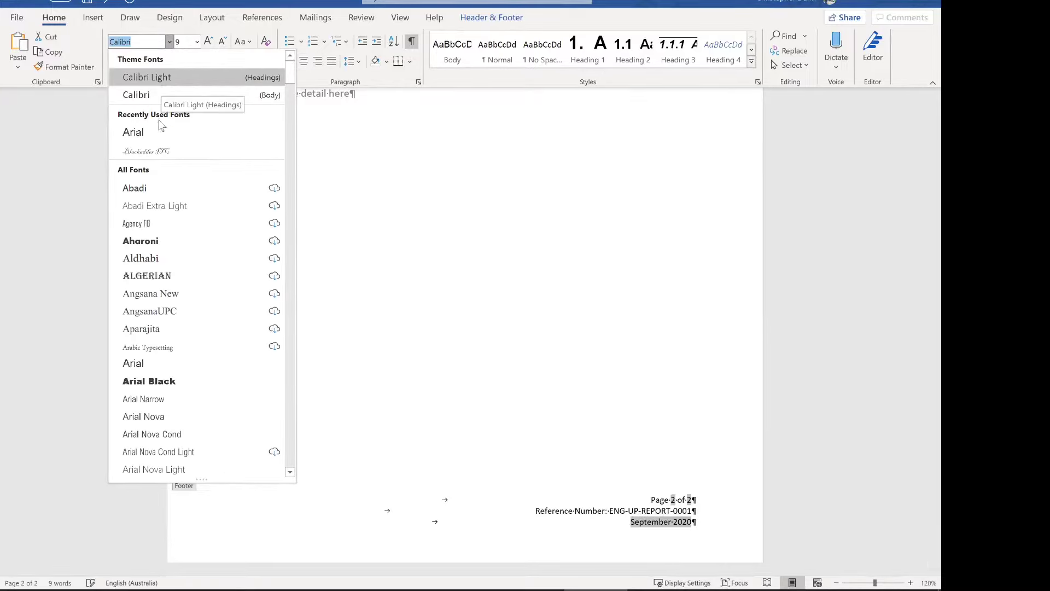
{"action": "left_click", "coordinate": [157, 134]}
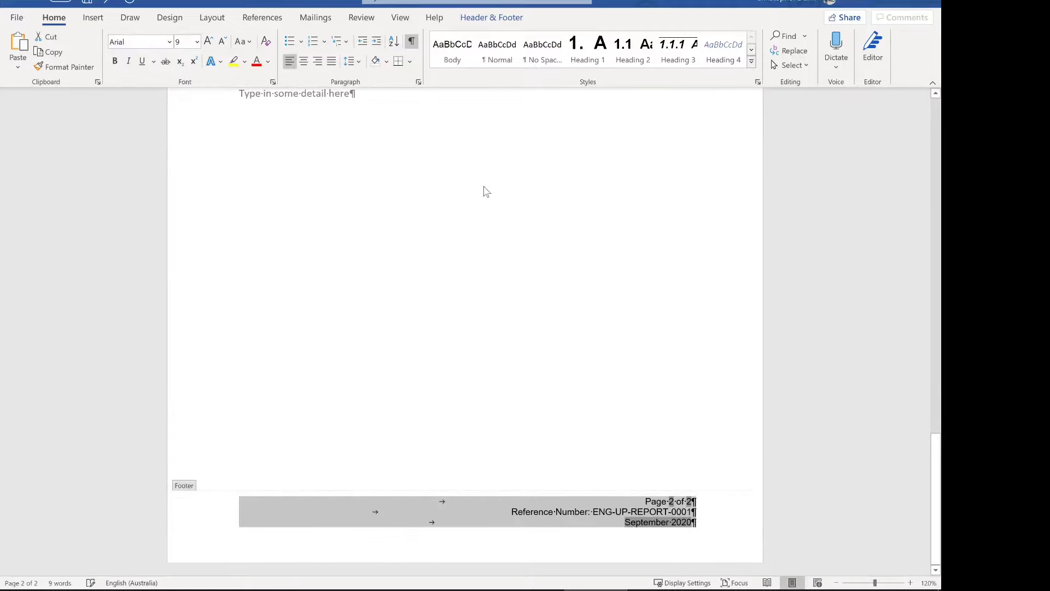
{"action": "double_click", "coordinate": [512, 222]}
{"action": "scroll", "coordinate": [511, 223], "scroll_direction": "up", "scroll_amount": 10}
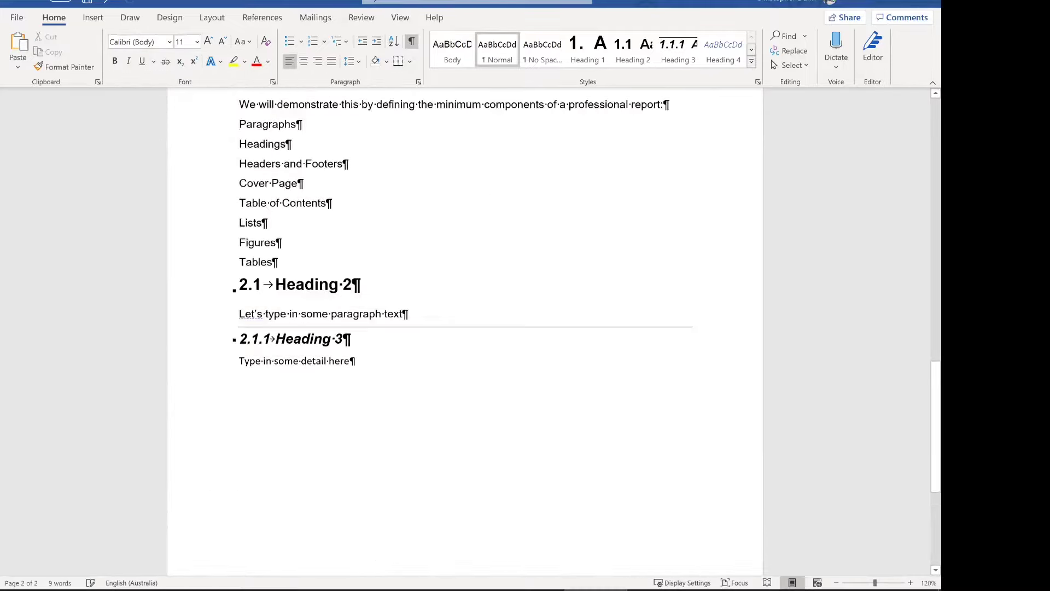
Insert a Next Page section break at the very start of the document, ahead of the Introduction heading.
{"action": "scroll", "coordinate": [512, 223], "scroll_direction": "down", "scroll_amount": 10}
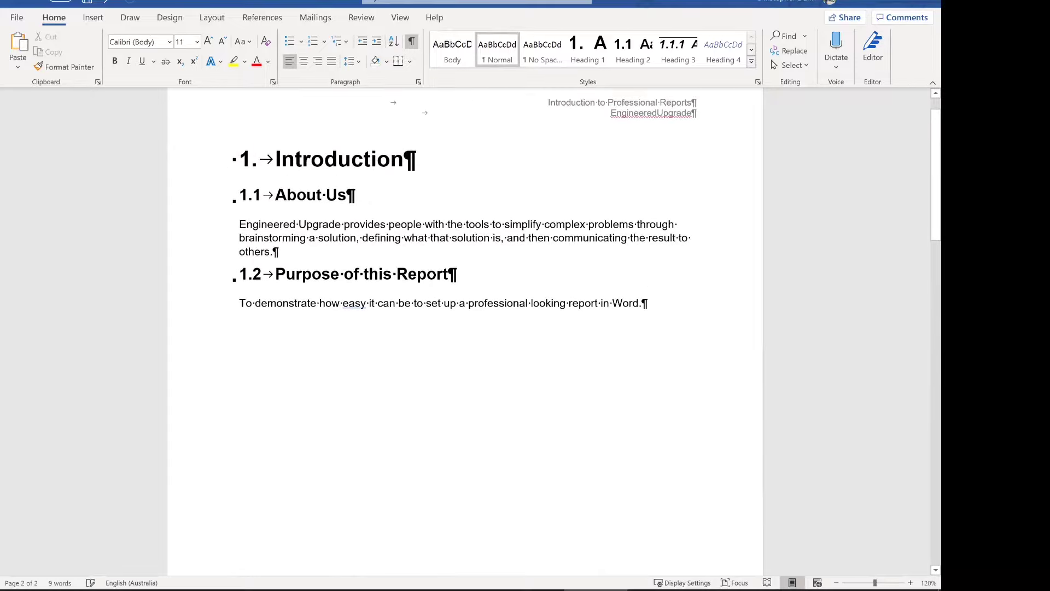
{"action": "scroll", "coordinate": [391, 410], "scroll_direction": "down", "scroll_amount": 10}
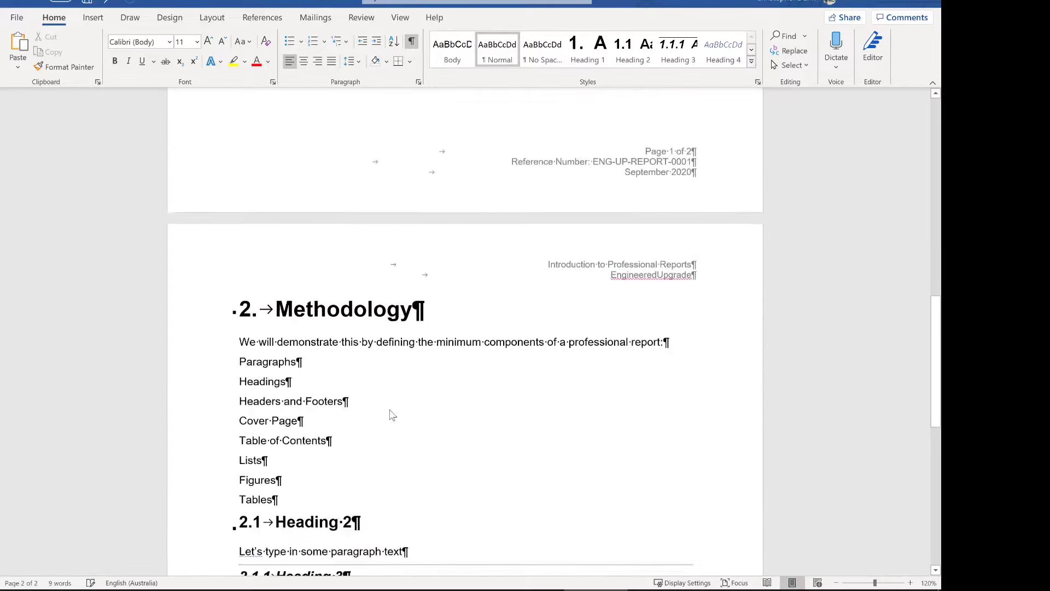
{"action": "scroll", "coordinate": [389, 409], "scroll_direction": "up", "scroll_amount": 2}
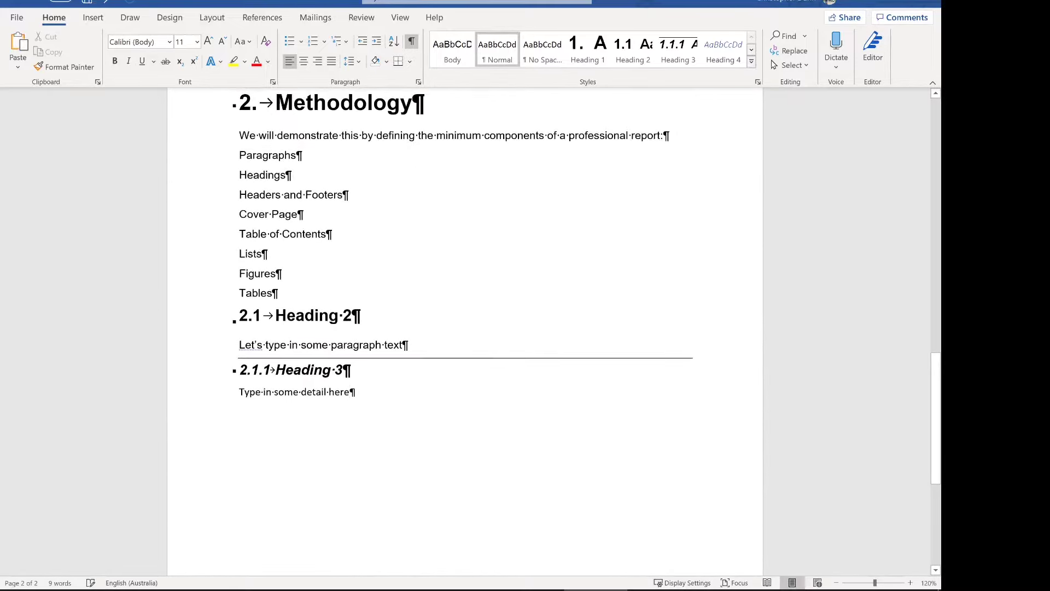
{"action": "scroll", "coordinate": [465, 328], "scroll_direction": "up", "scroll_amount": 8}
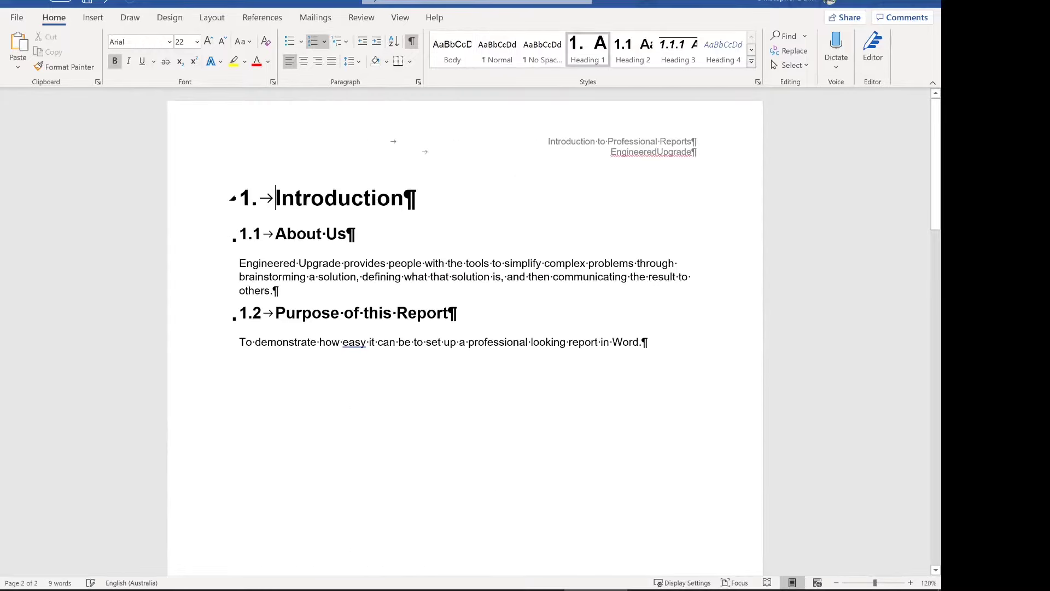
{"action": "key", "text": "ctrl+Home"}
{"action": "scroll", "coordinate": [239, 175], "scroll_direction": "up", "scroll_amount": 2}
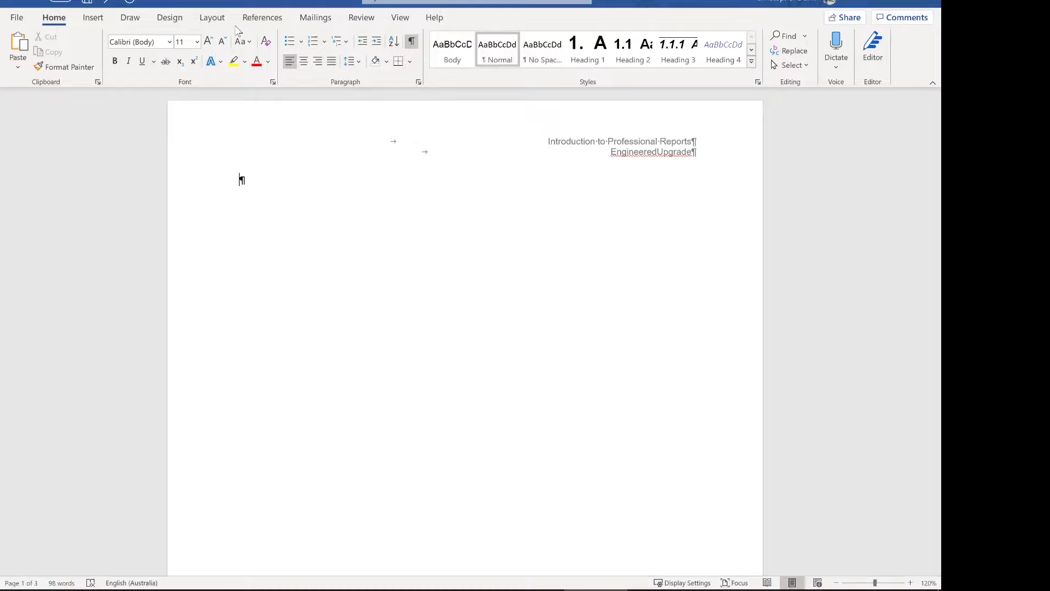
{"action": "left_click", "coordinate": [205, 22]}
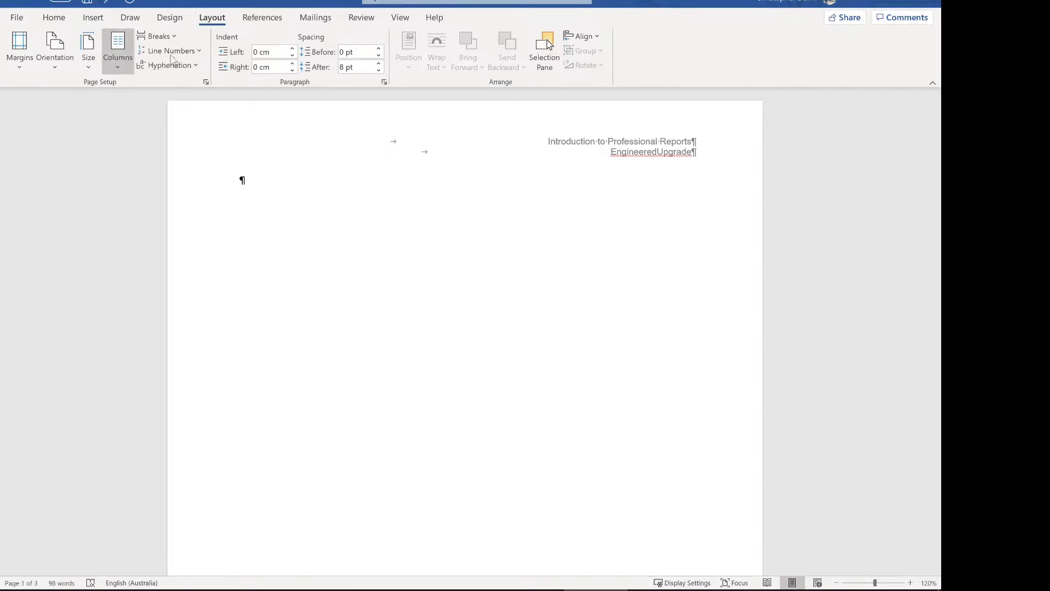
{"action": "left_click", "coordinate": [158, 36]}
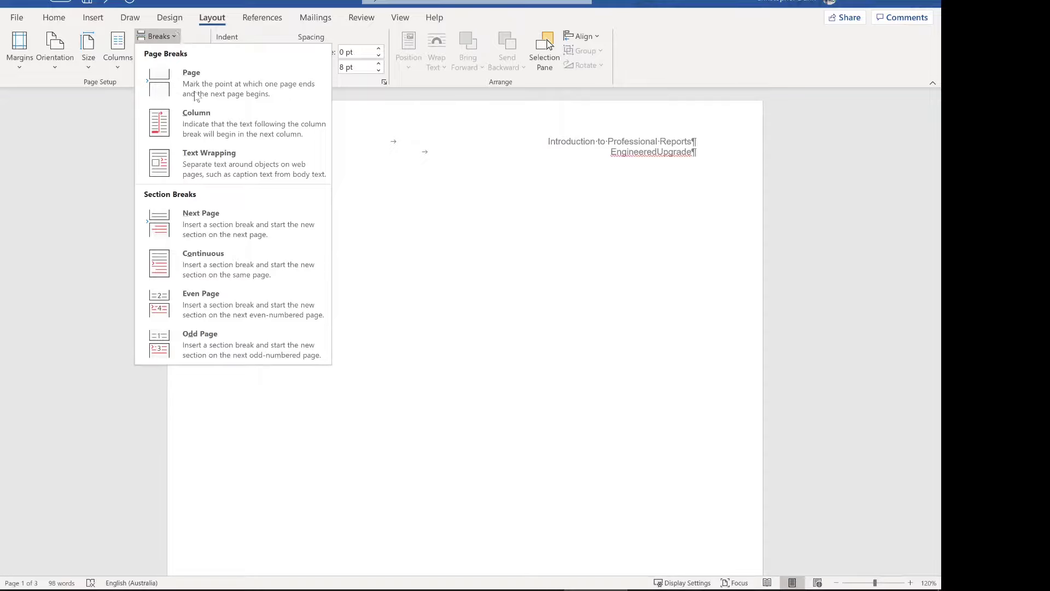
{"action": "left_click", "coordinate": [258, 237]}
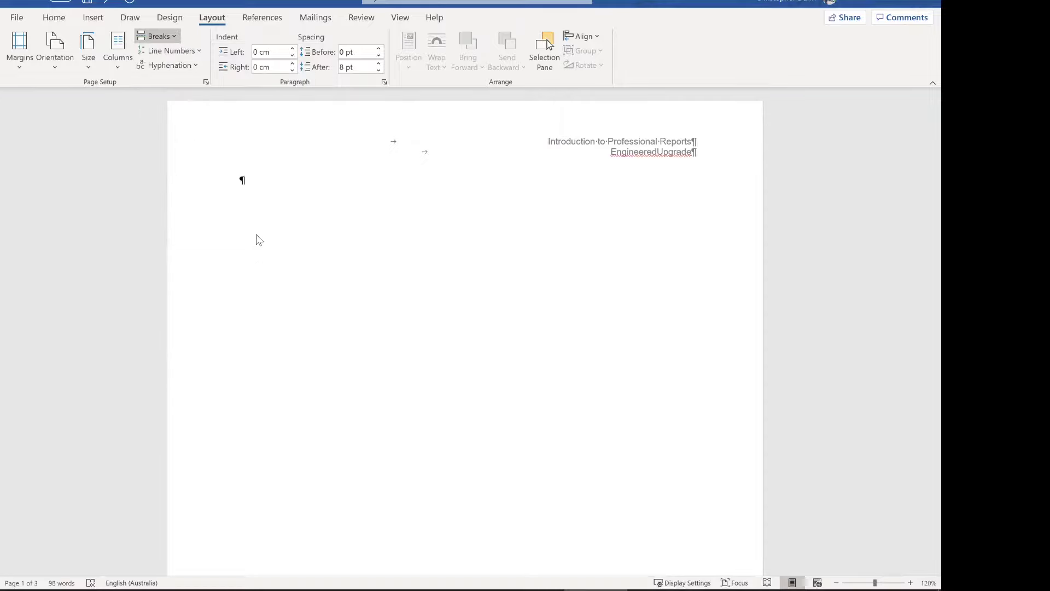
Remove the empty paragraph above the Introduction heading and add a blank paragraph before the section break on the first page.
{"action": "scroll", "coordinate": [328, 276], "scroll_direction": "up", "scroll_amount": 6}
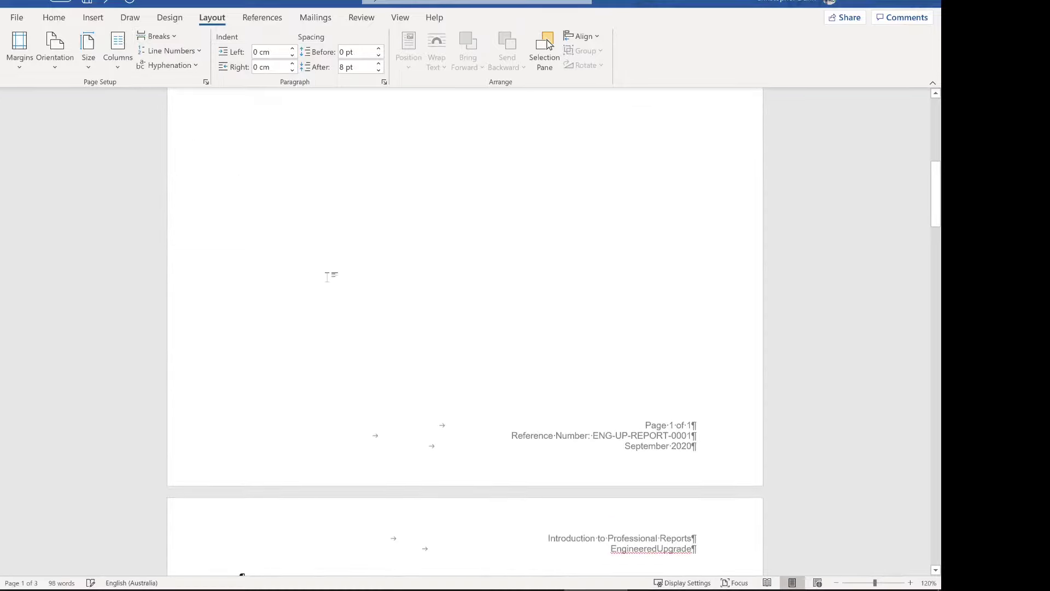
{"action": "scroll", "coordinate": [327, 277], "scroll_direction": "down", "scroll_amount": 6}
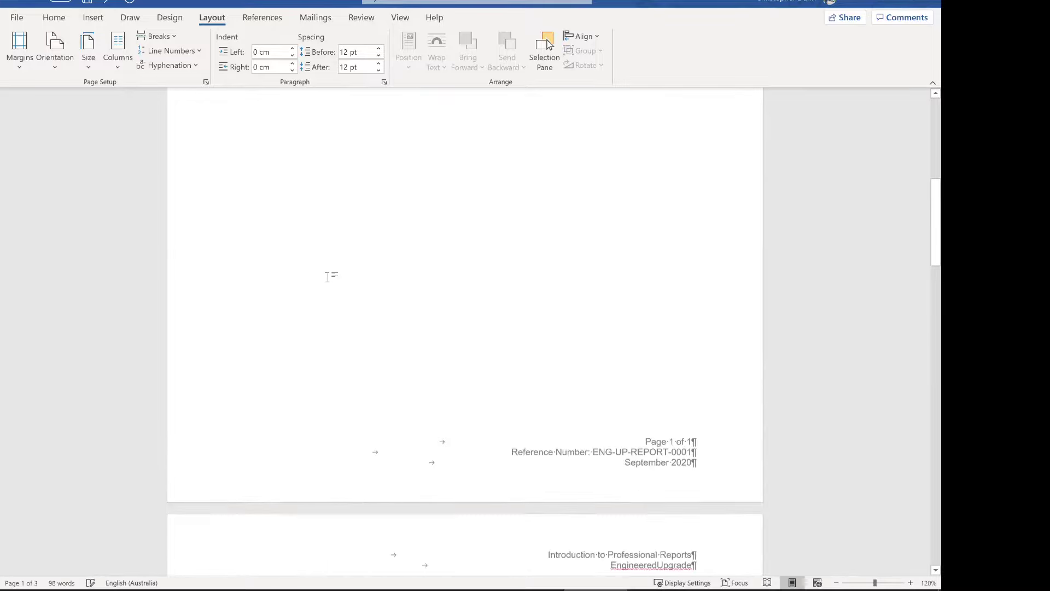
{"action": "left_click", "coordinate": [240, 181]}
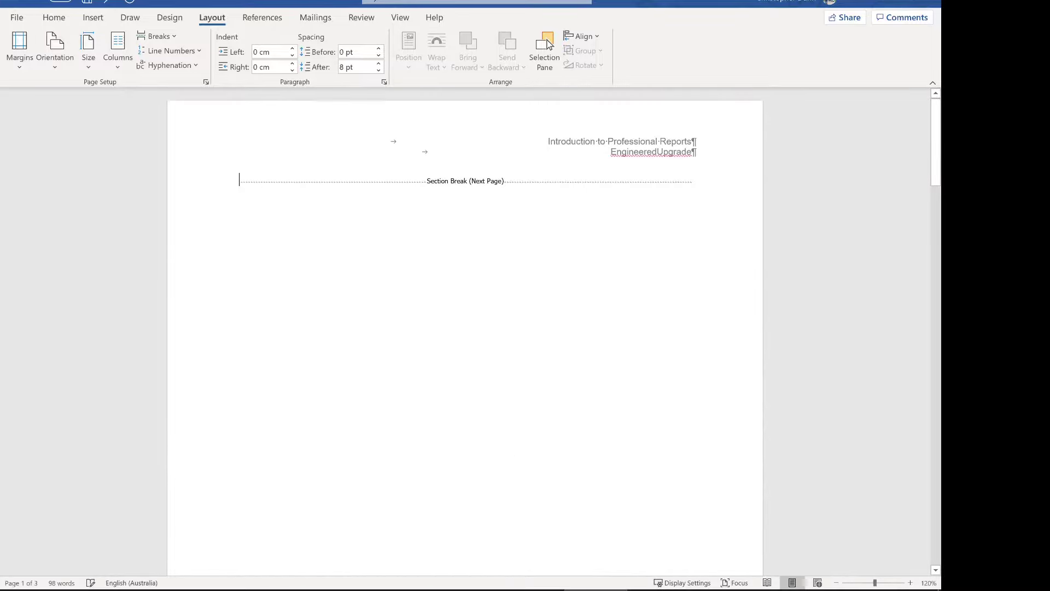
{"action": "left_click", "coordinate": [239, 181]}
{"action": "scroll", "coordinate": [243, 249], "scroll_direction": "down", "scroll_amount": 2}
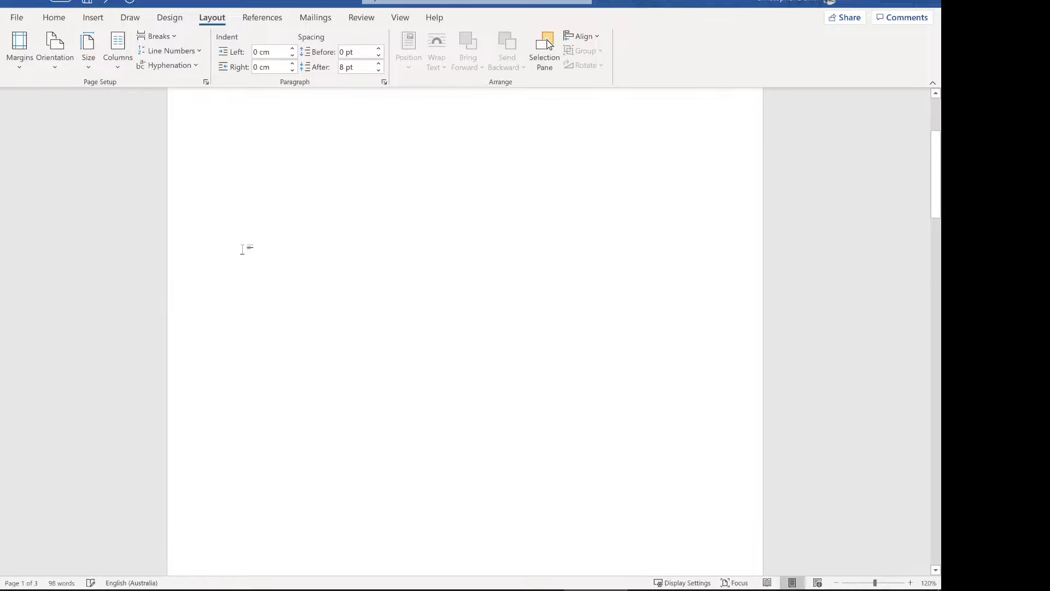
{"action": "scroll", "coordinate": [242, 249], "scroll_direction": "up", "scroll_amount": 2}
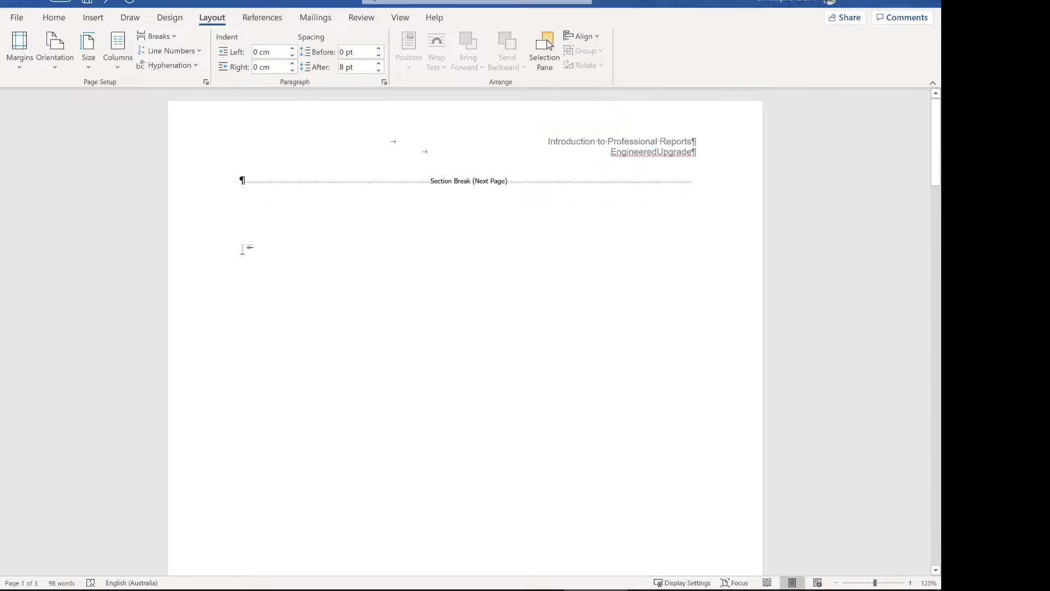
{"action": "scroll", "coordinate": [242, 249], "scroll_direction": "down", "scroll_amount": 6}
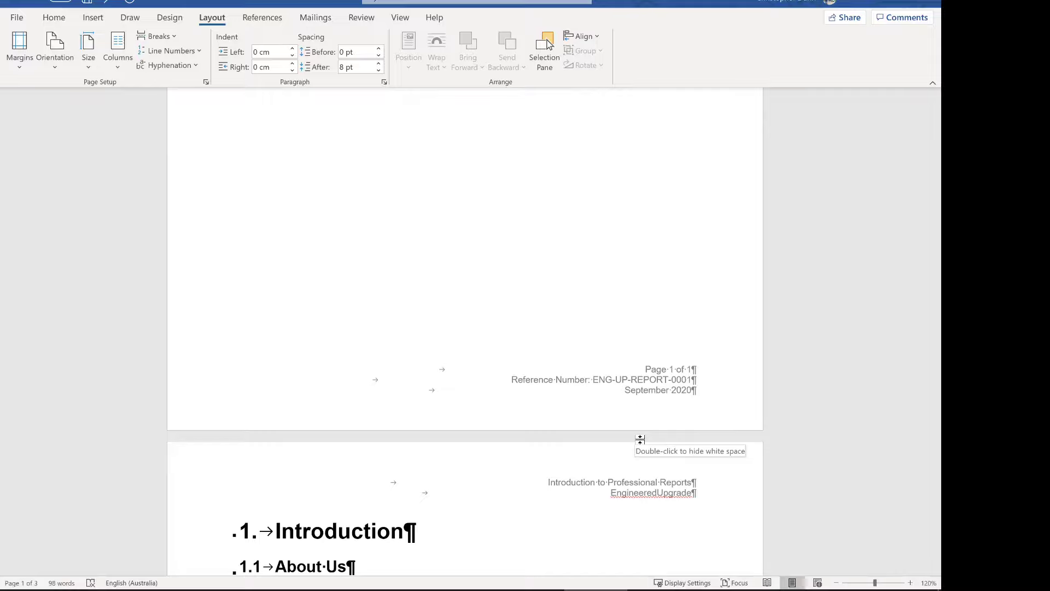
{"action": "scroll", "coordinate": [638, 365], "scroll_direction": "up", "scroll_amount": 7}
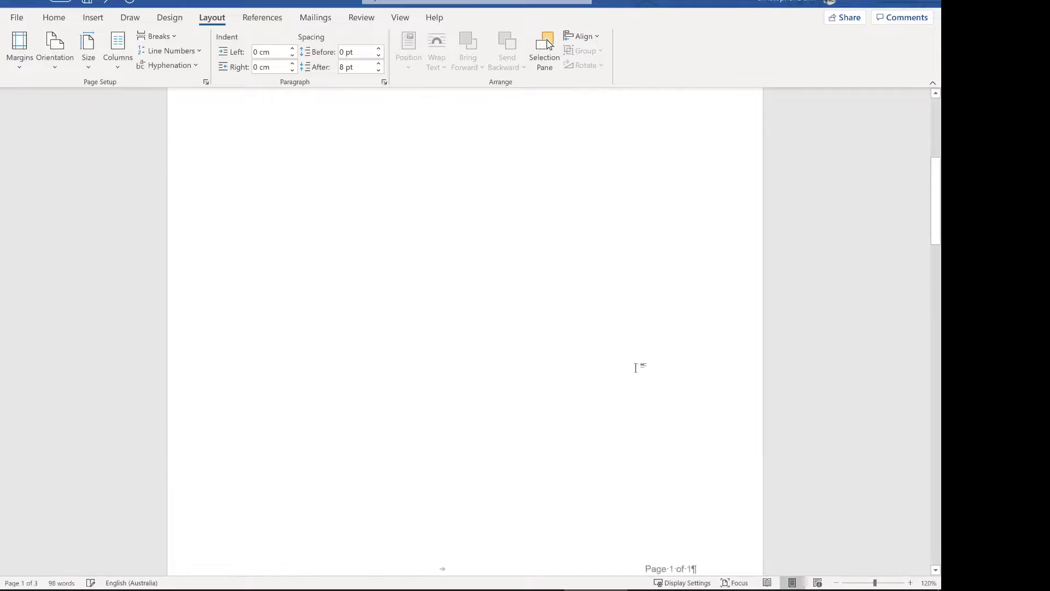
Enter the cover page title "Professional Report By Engineered Upgrade" in the paragraph before the section break.
{"action": "left_click", "coordinate": [60, 17]}
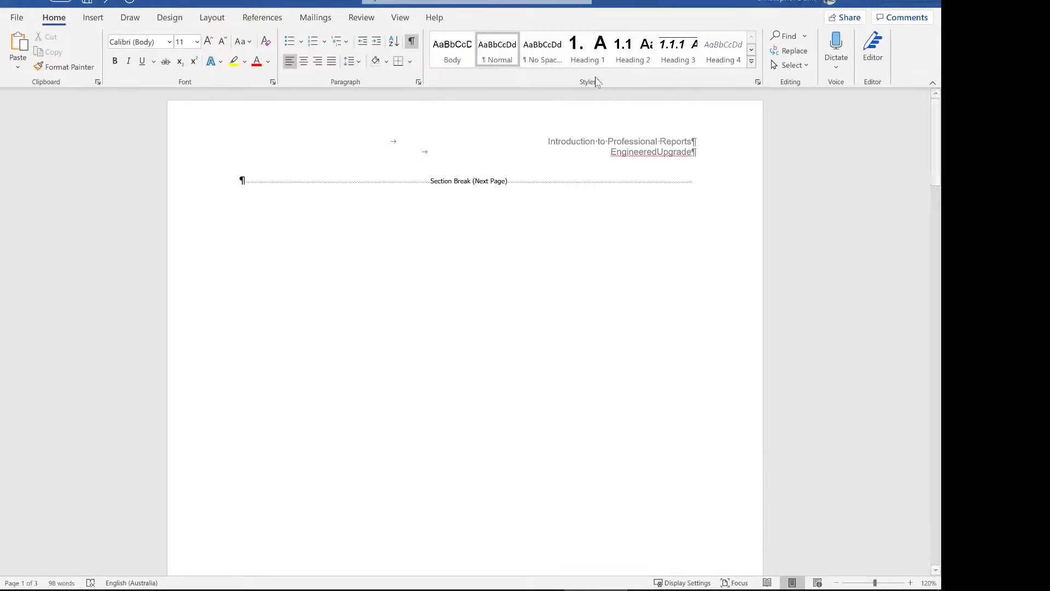
{"action": "left_click", "coordinate": [751, 50]}
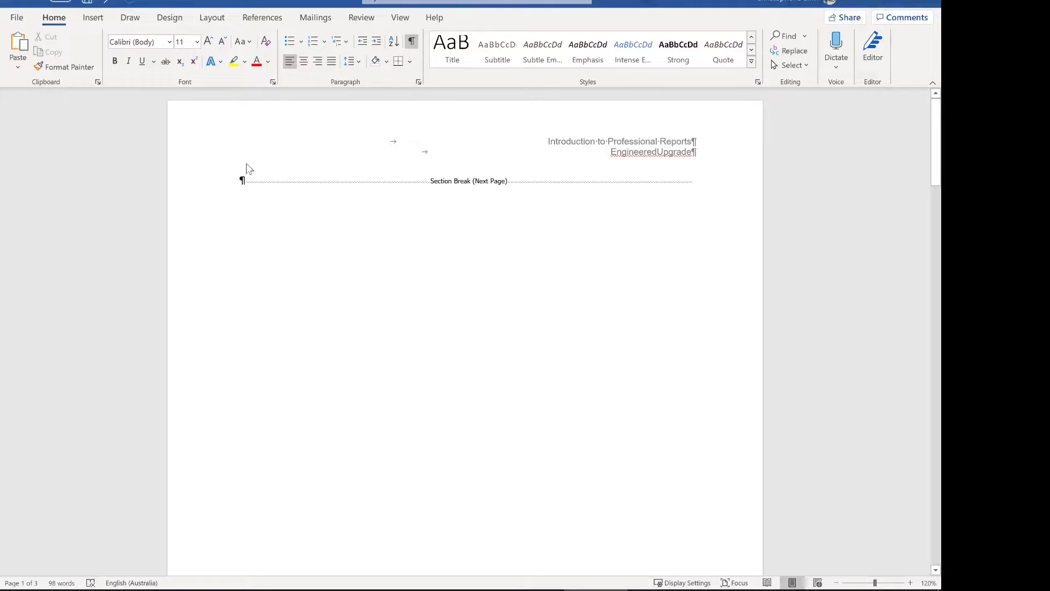
{"action": "type", "text": "Professi"}
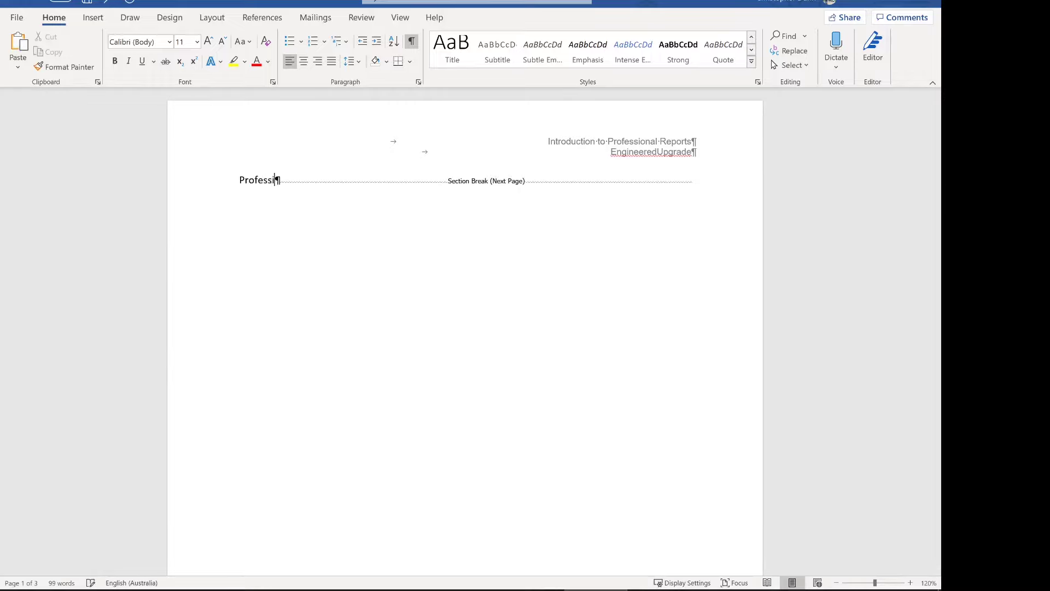
{"action": "type", "text": "onal Report By En"}
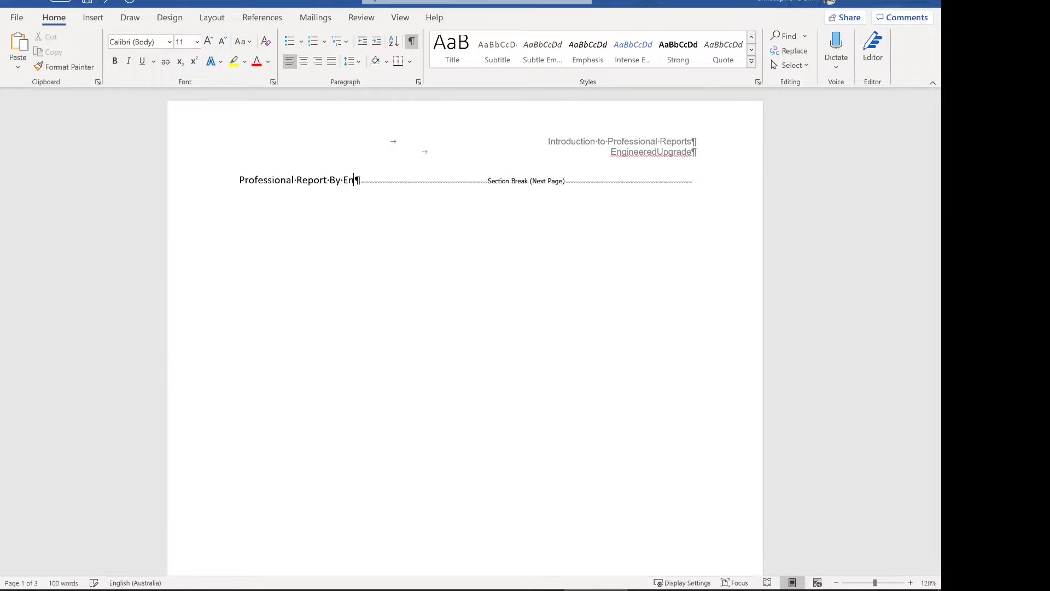
{"action": "type", "text": "gineered Up"}
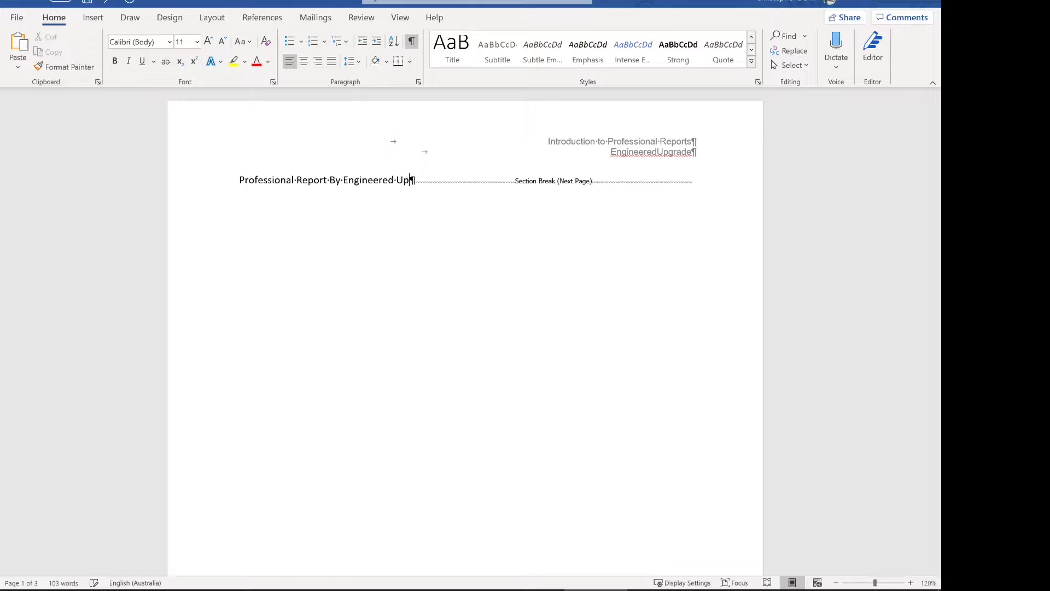
{"action": "type", "text": "grade"}
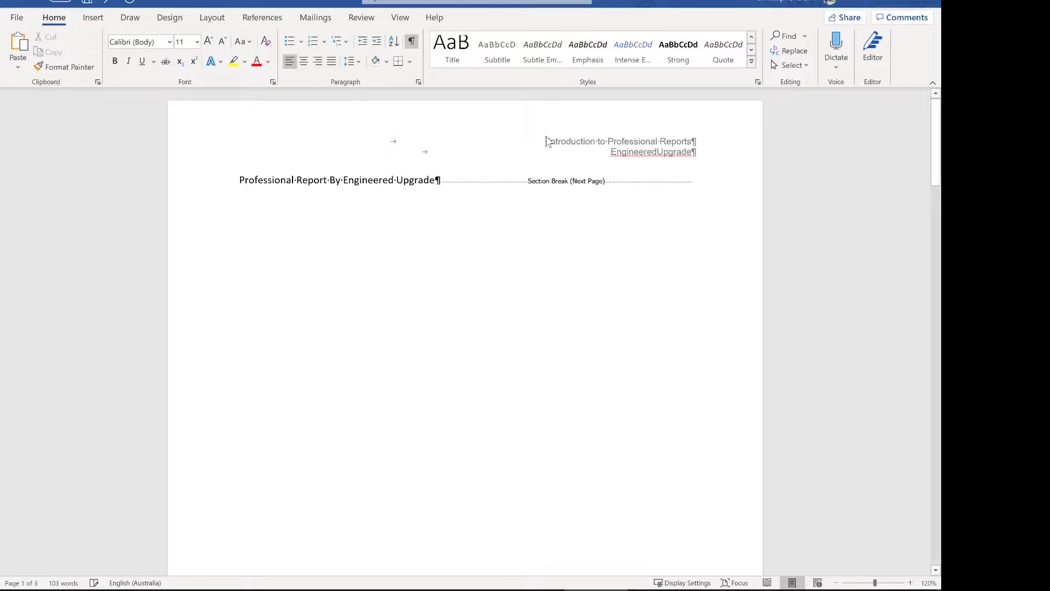
Apply the Title style to the cover page title line.
{"action": "left_click", "coordinate": [753, 48]}
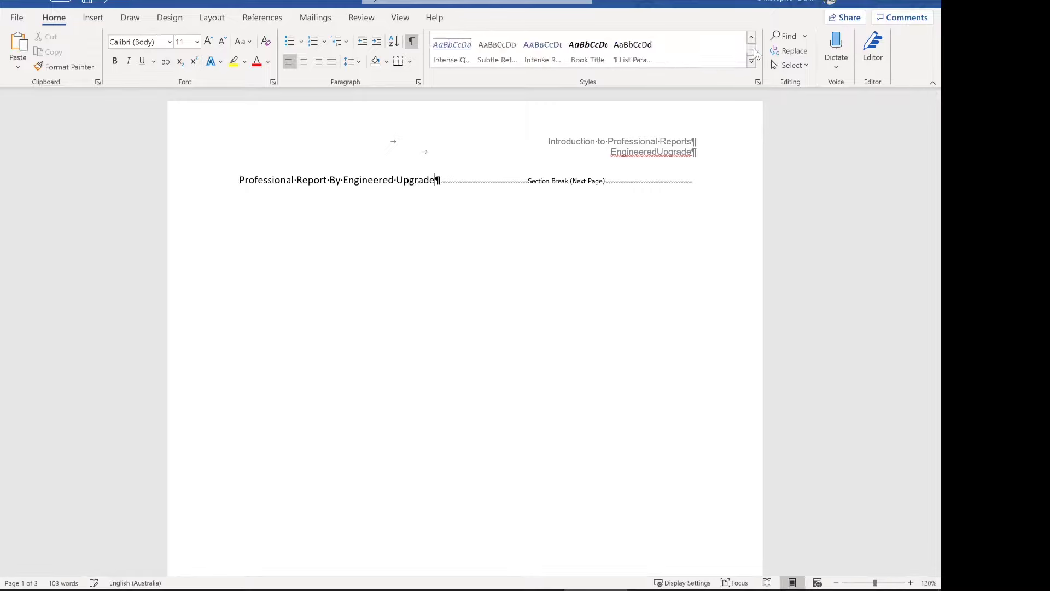
{"action": "left_click", "coordinate": [751, 38]}
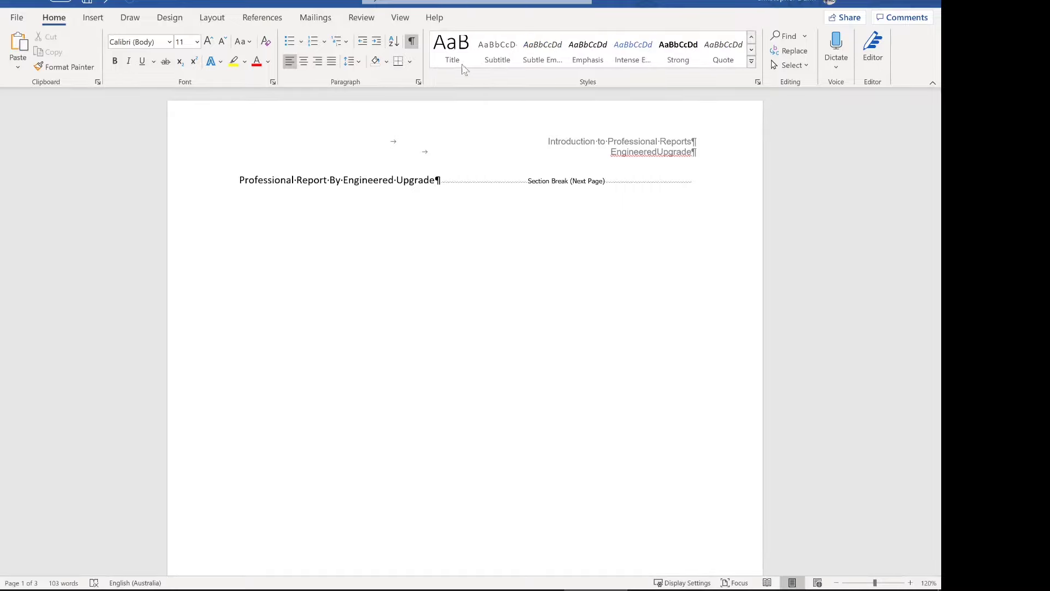
{"action": "left_click", "coordinate": [446, 62]}
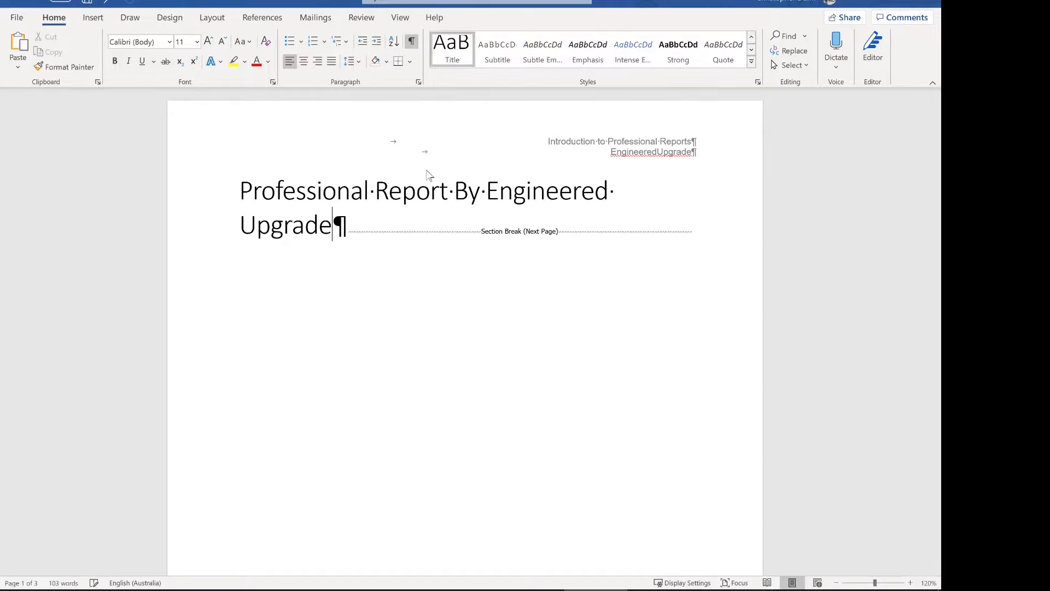
Modify the Title style to use the Arial font at 36 pt with small caps.
{"action": "left_click_drag", "start_coordinate": [332, 224], "coordinate": [343, 159]}
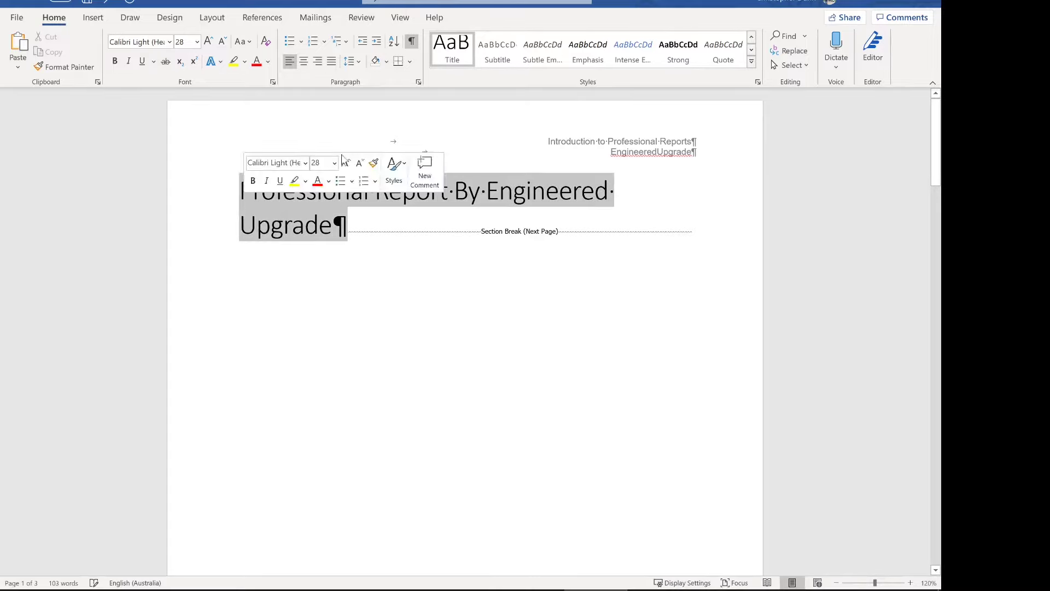
{"action": "right_click", "coordinate": [460, 44]}
{"action": "left_click", "coordinate": [494, 69]}
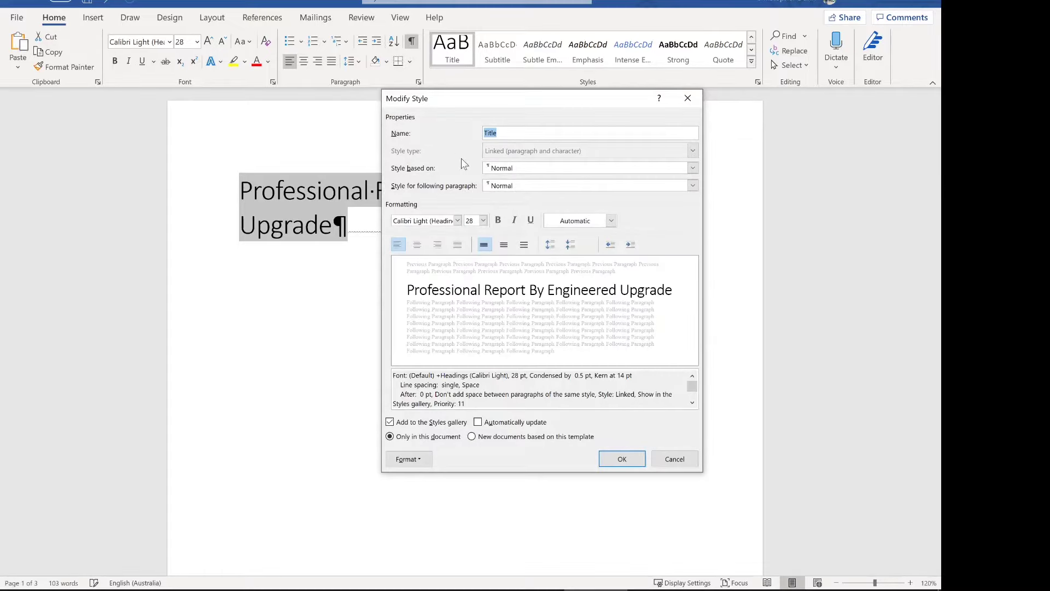
{"action": "left_click", "coordinate": [423, 461]}
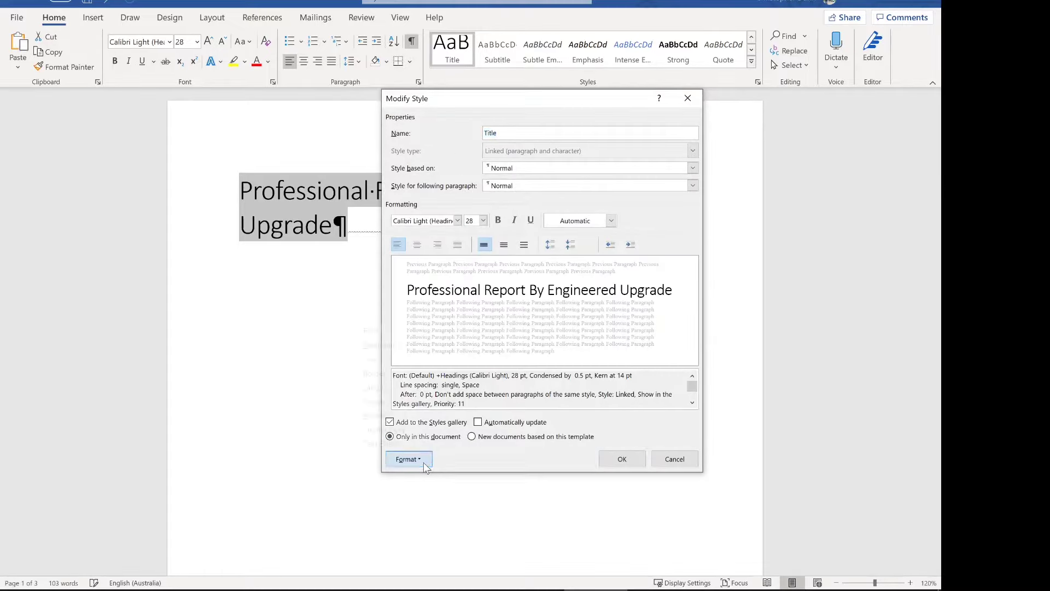
{"action": "left_click", "coordinate": [408, 331]}
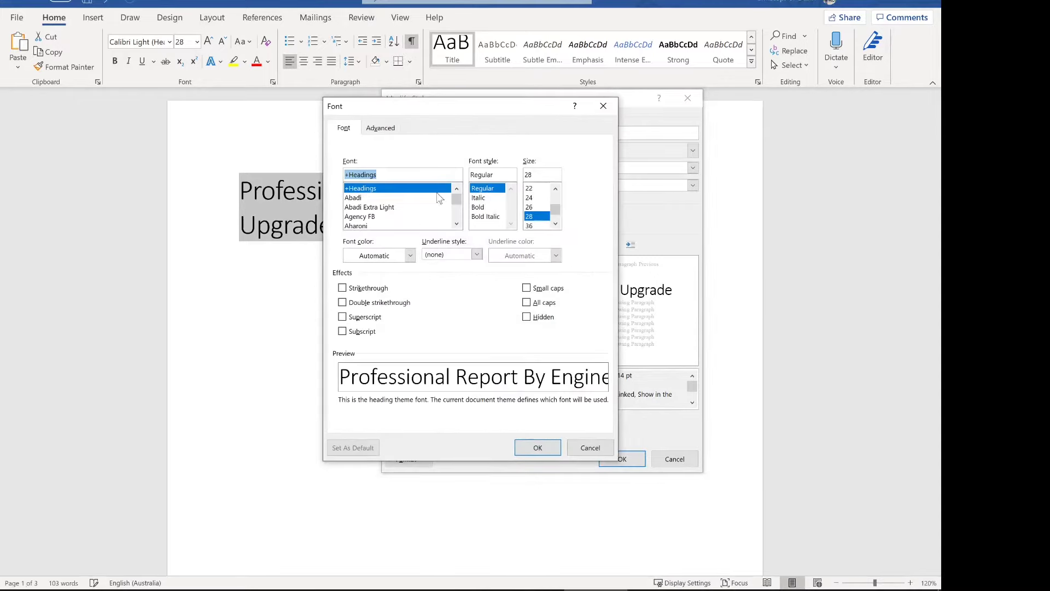
{"action": "type", "text": "Arial"}
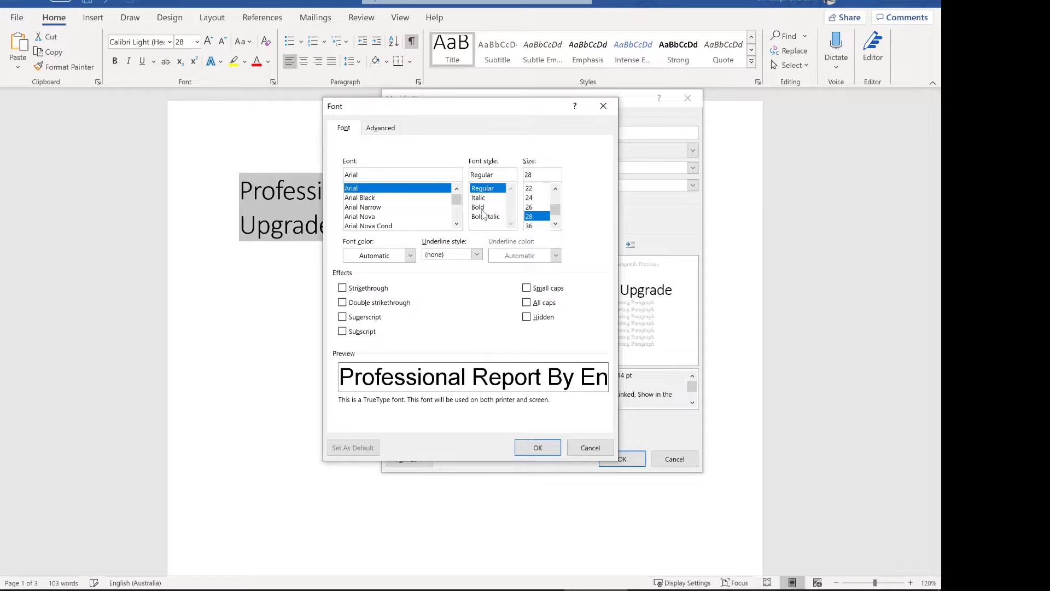
{"action": "left_click", "coordinate": [534, 226]}
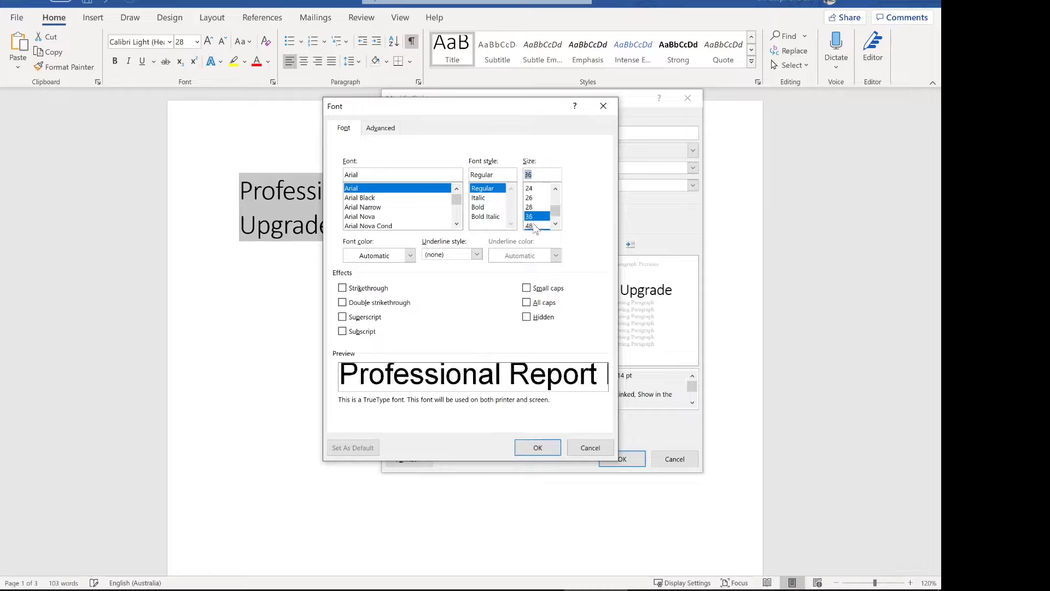
{"action": "left_click", "coordinate": [527, 290]}
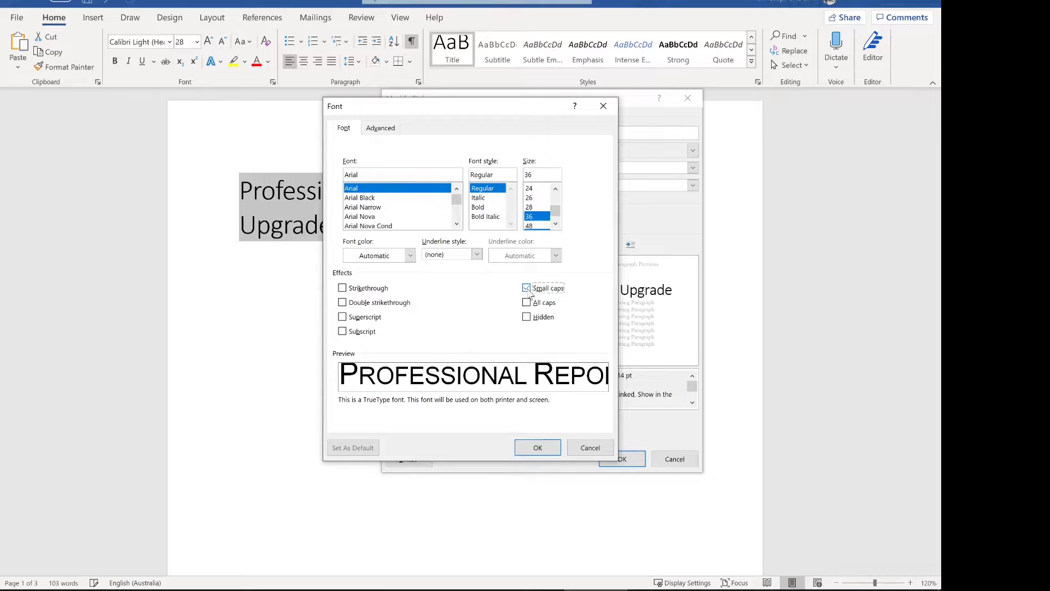
{"action": "left_click", "coordinate": [534, 448]}
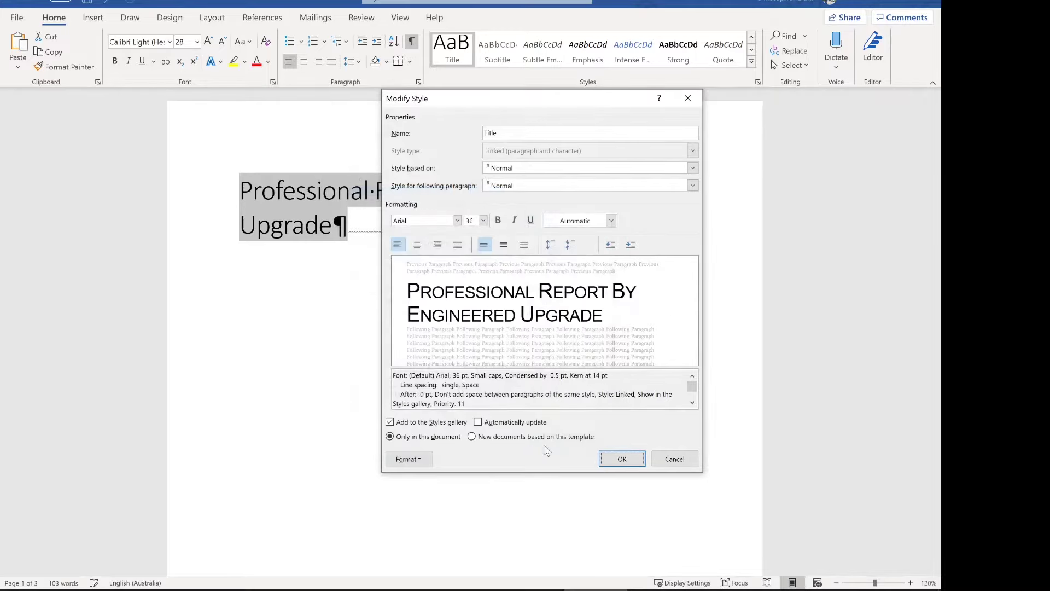
{"action": "left_click", "coordinate": [613, 457]}
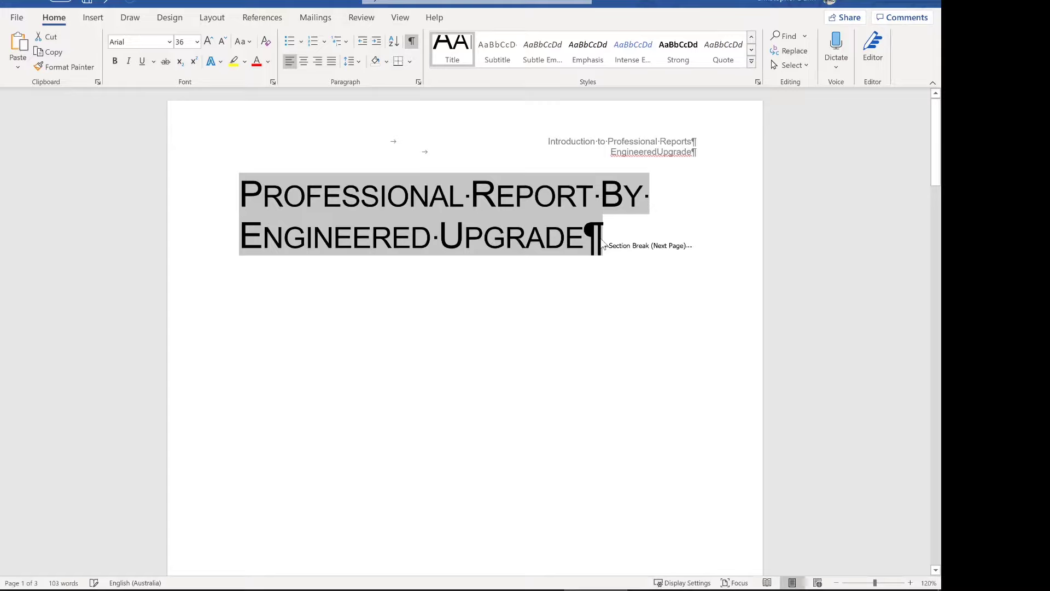
Add a new empty paragraph after the cover page title, before the section break.
{"action": "left_click", "coordinate": [605, 244]}
{"action": "left_click", "coordinate": [584, 236]}
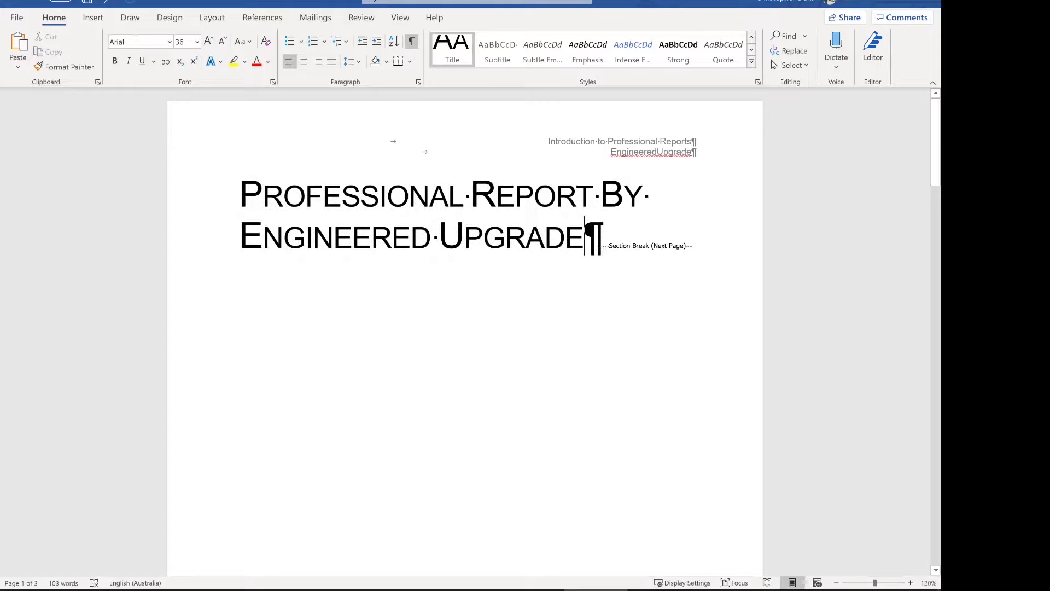
{"action": "key", "text": "Return"}
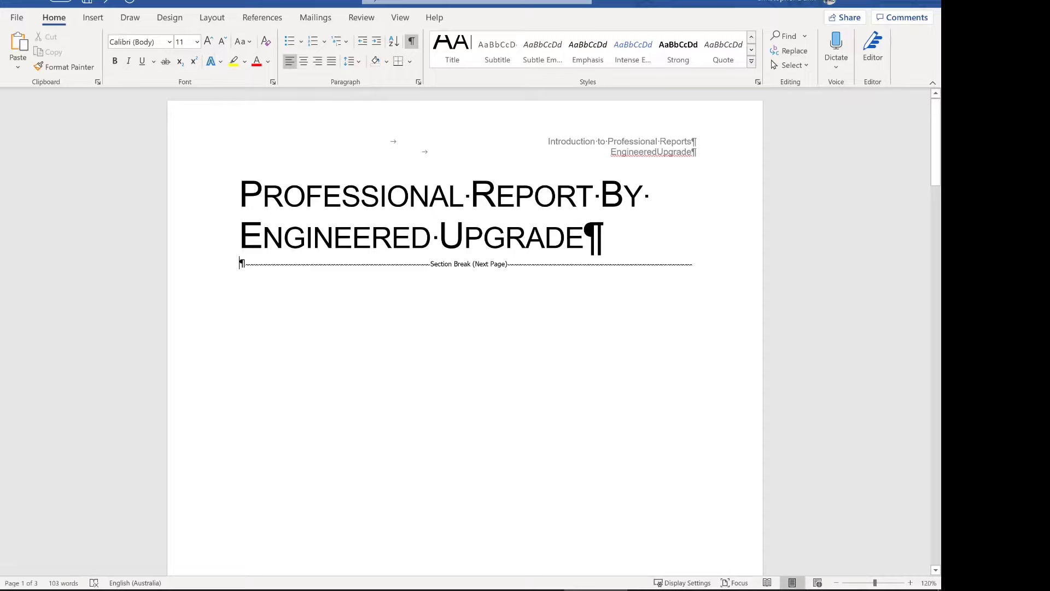
Apply the Subtitle style to the empty paragraph below the title and enter "A Guide To Professional Reports".
{"action": "left_click", "coordinate": [490, 55]}
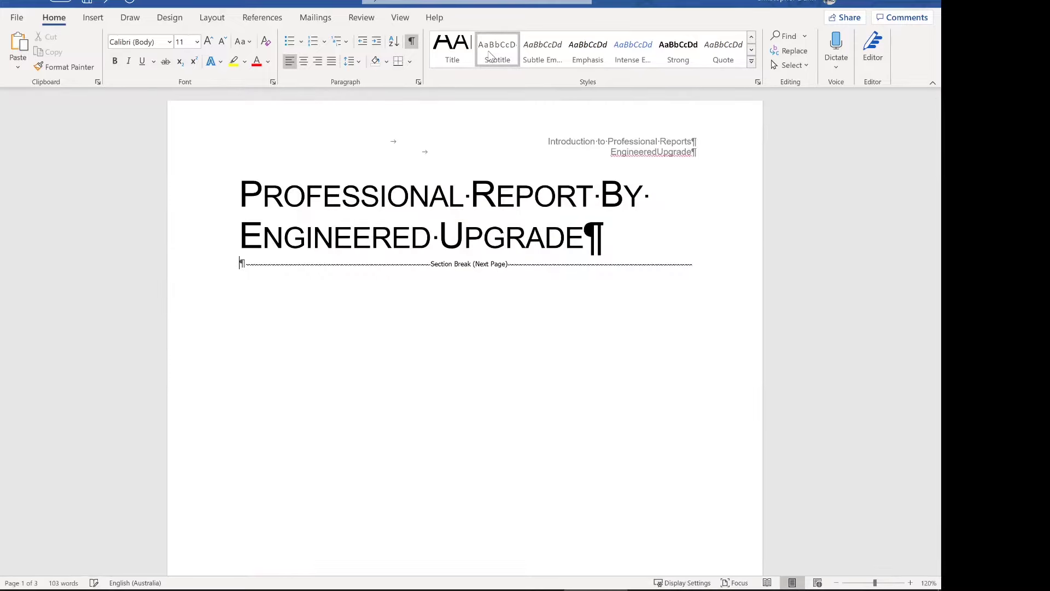
{"action": "type", "text": "A "}
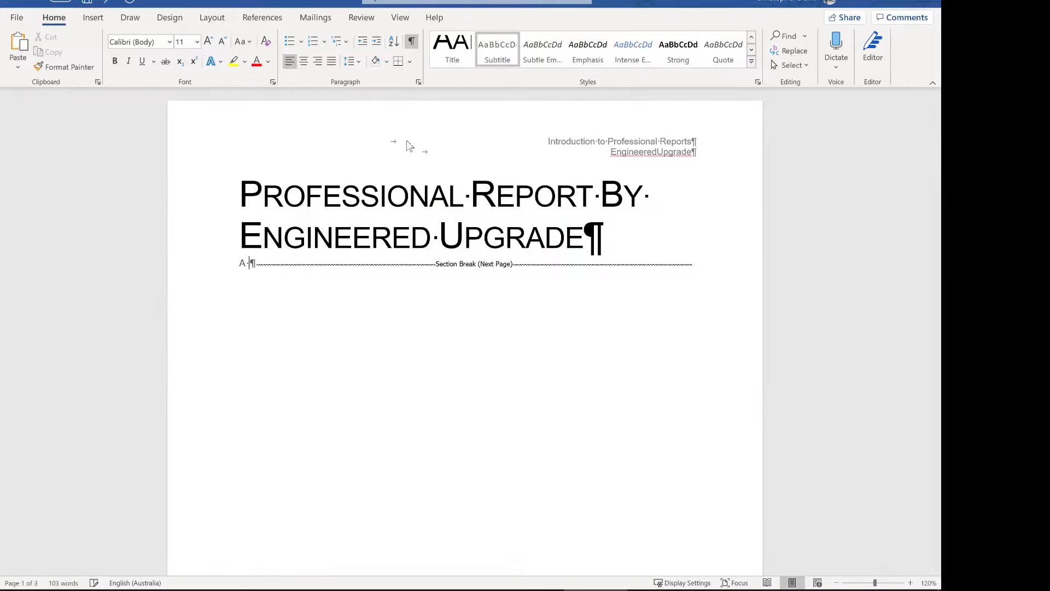
{"action": "type", "text": "Guide To Professional Repors"}
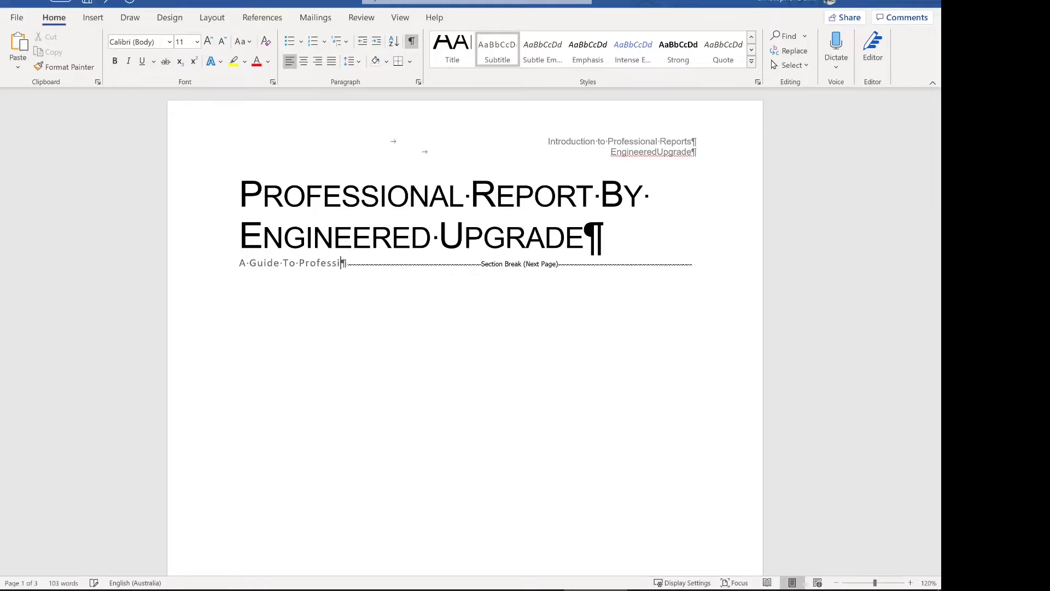
{"action": "key", "text": "BackSpace"}
{"action": "type", "text": "ts"}
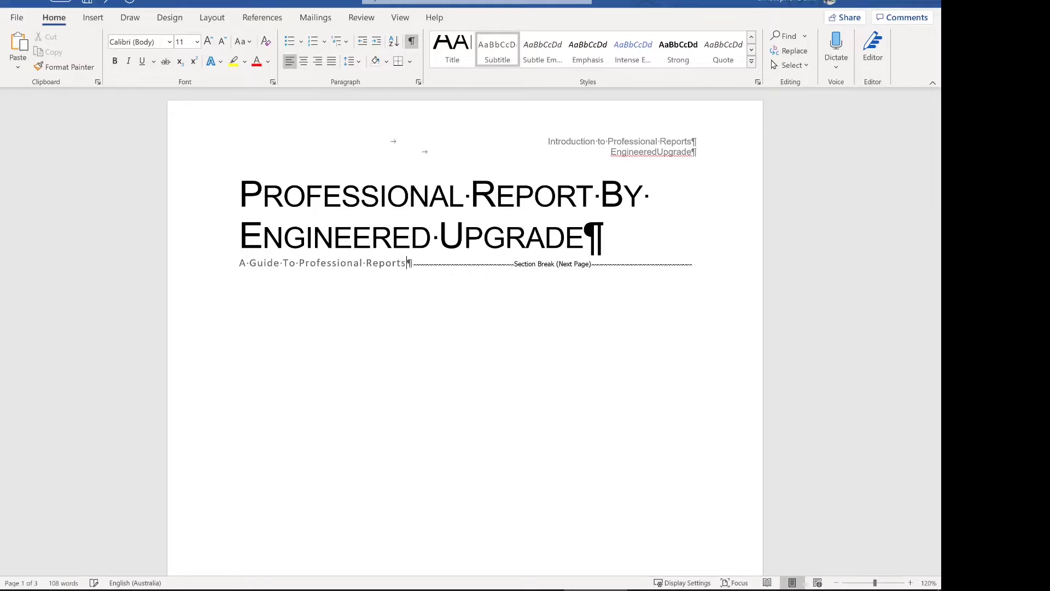
Modify the Subtitle style's font to Arial at 16 pt with Normal character spacing.
{"action": "right_click", "coordinate": [500, 57]}
{"action": "left_click", "coordinate": [515, 71]}
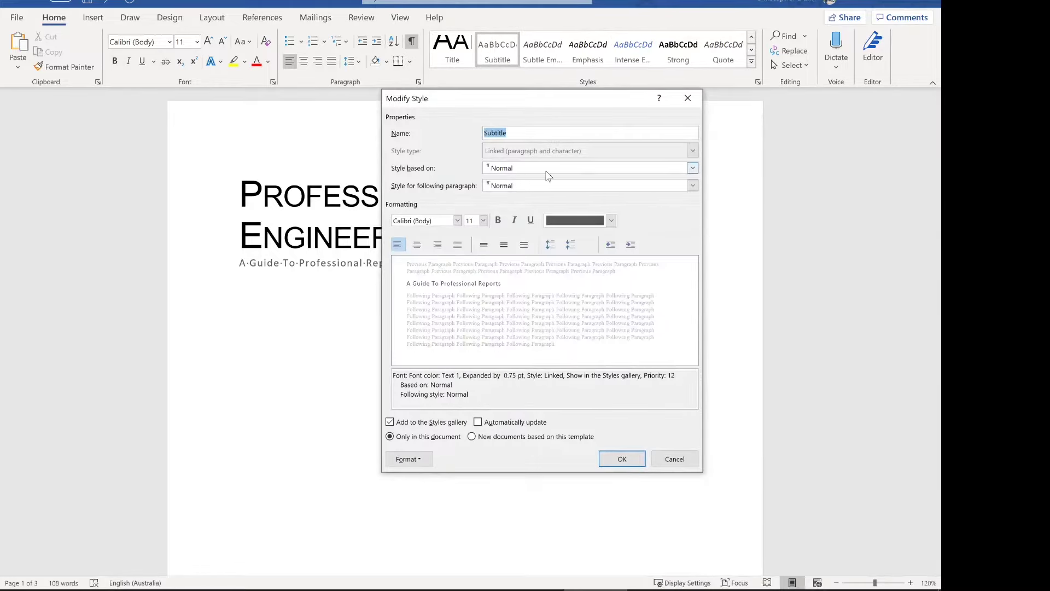
{"action": "left_click", "coordinate": [403, 463]}
{"action": "left_click", "coordinate": [400, 333]}
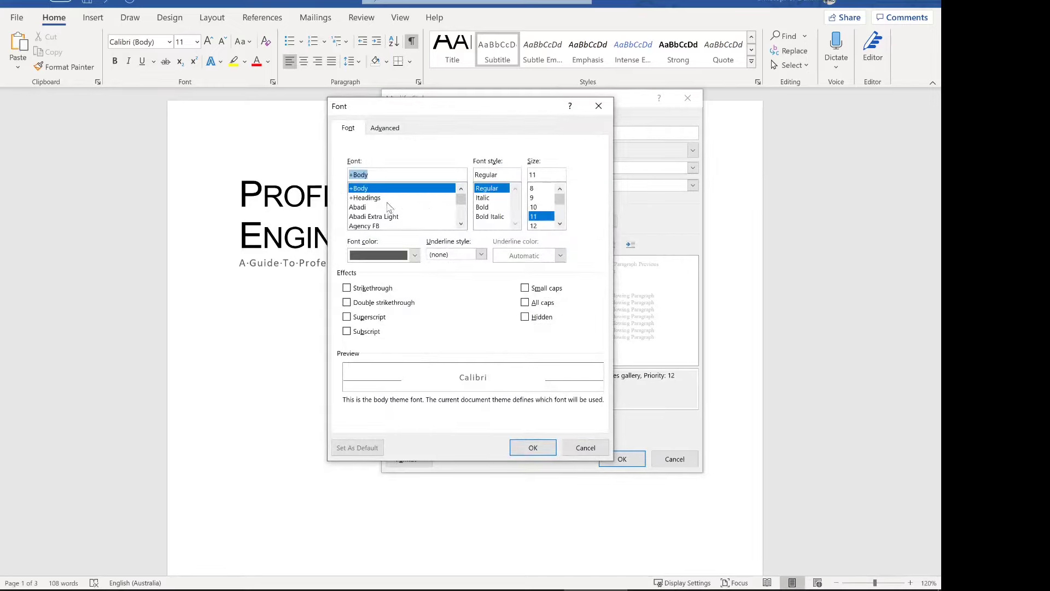
{"action": "type", "text": "arial"}
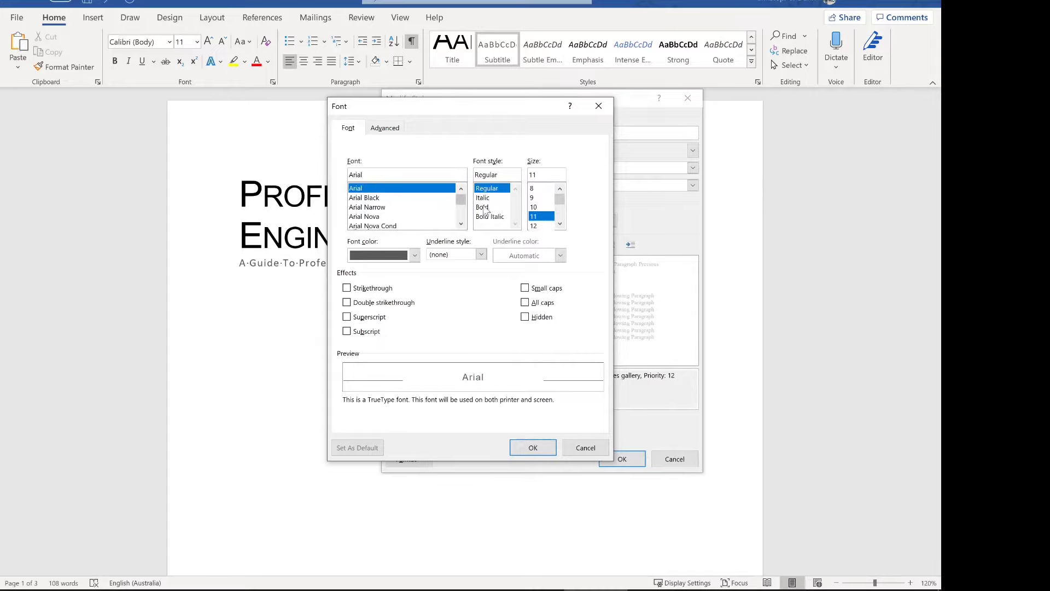
{"action": "left_click", "coordinate": [560, 224]}
{"action": "left_click", "coordinate": [560, 224]}
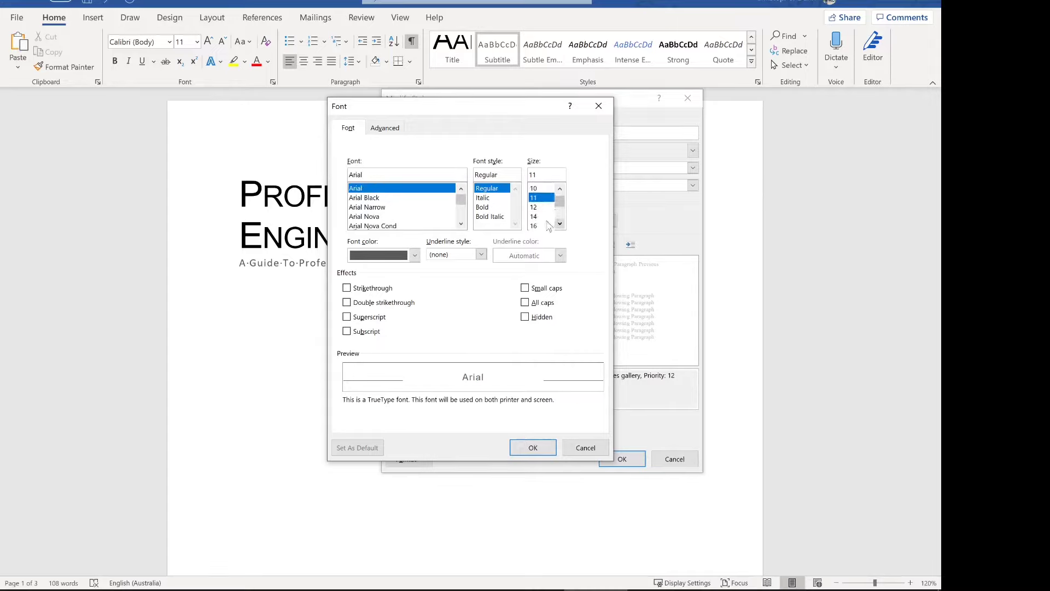
{"action": "left_click", "coordinate": [382, 129]}
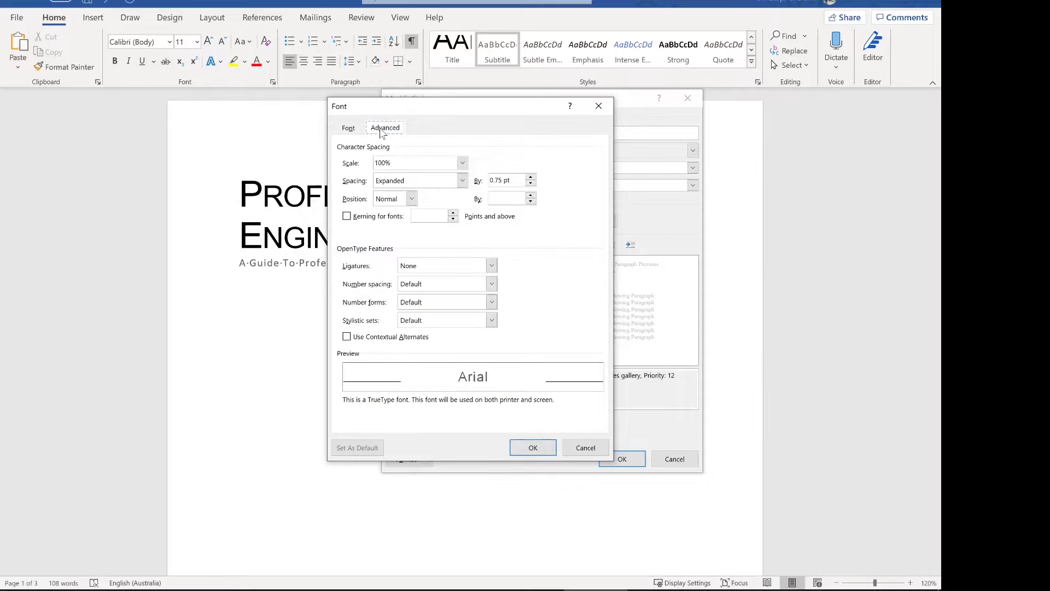
{"action": "left_click", "coordinate": [426, 185]}
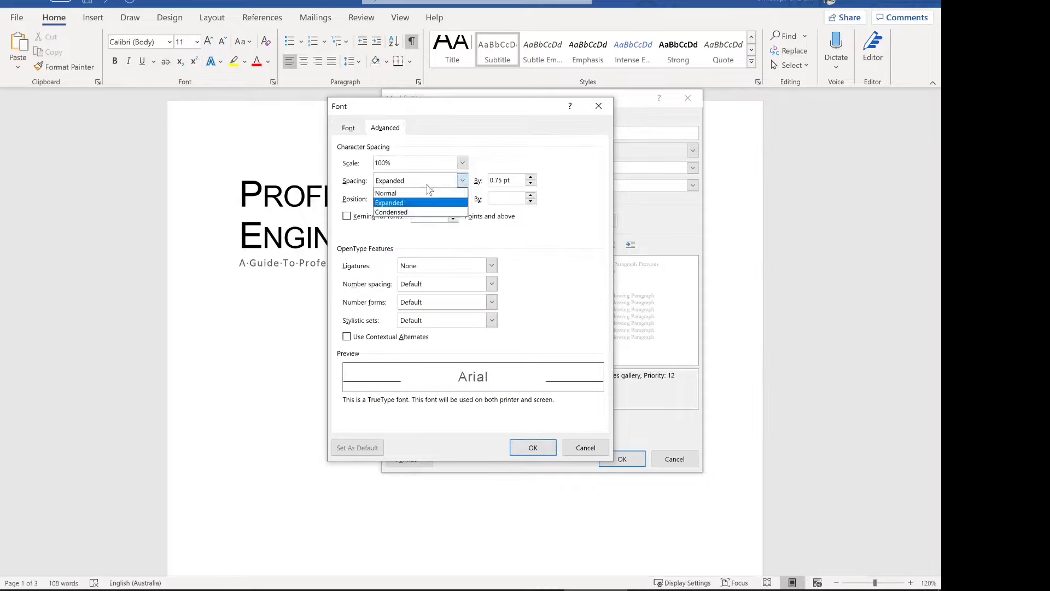
{"action": "left_click", "coordinate": [423, 197]}
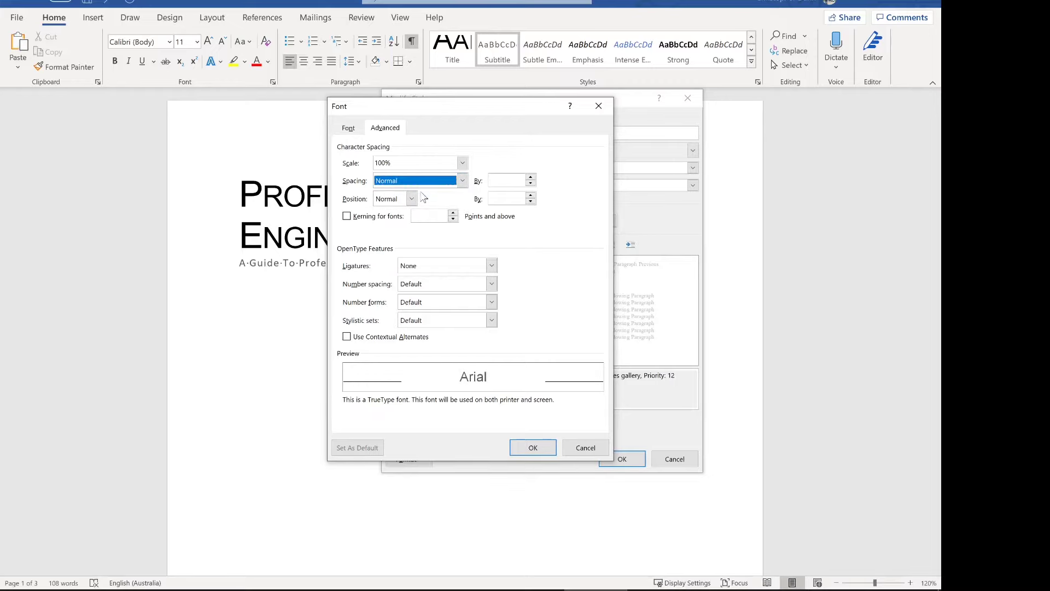
{"action": "left_click", "coordinate": [527, 446]}
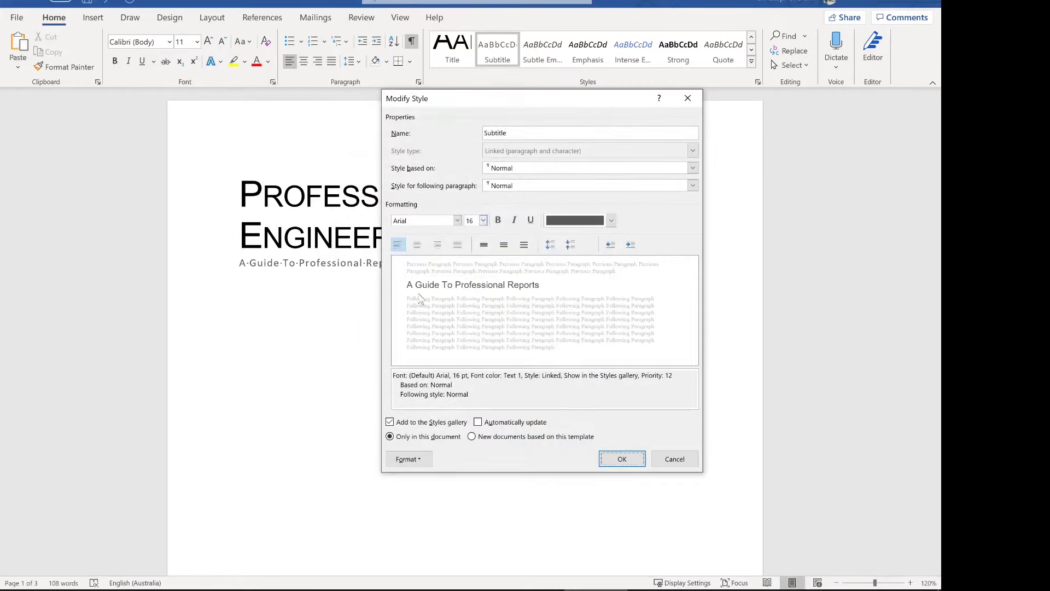
Set the Subtitle style's paragraph spacing to 18 pt before and 12 pt after, and apply the style changes.
{"action": "left_click", "coordinate": [423, 458]}
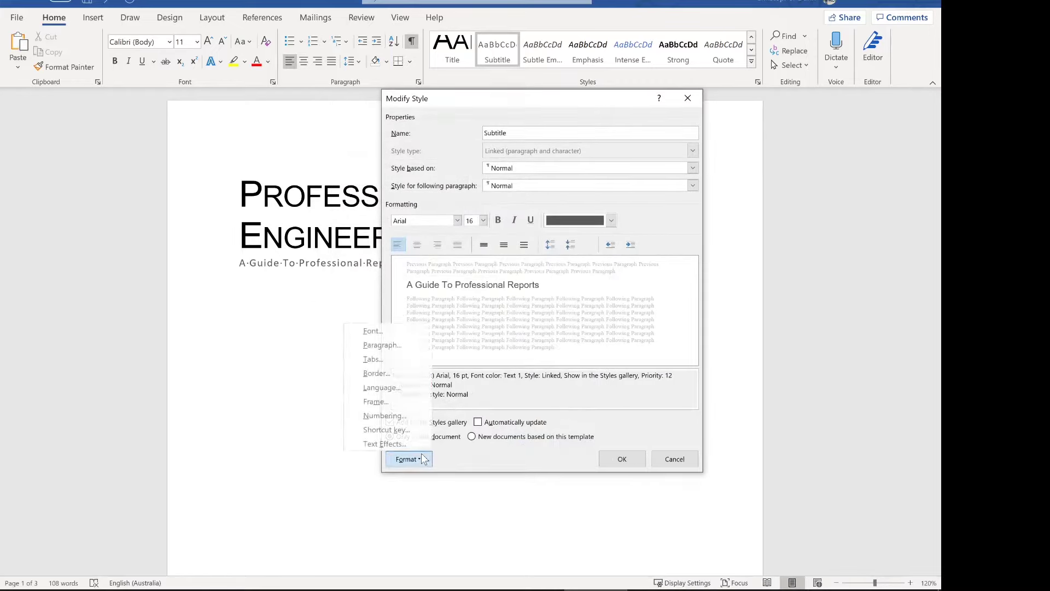
{"action": "left_click", "coordinate": [414, 343]}
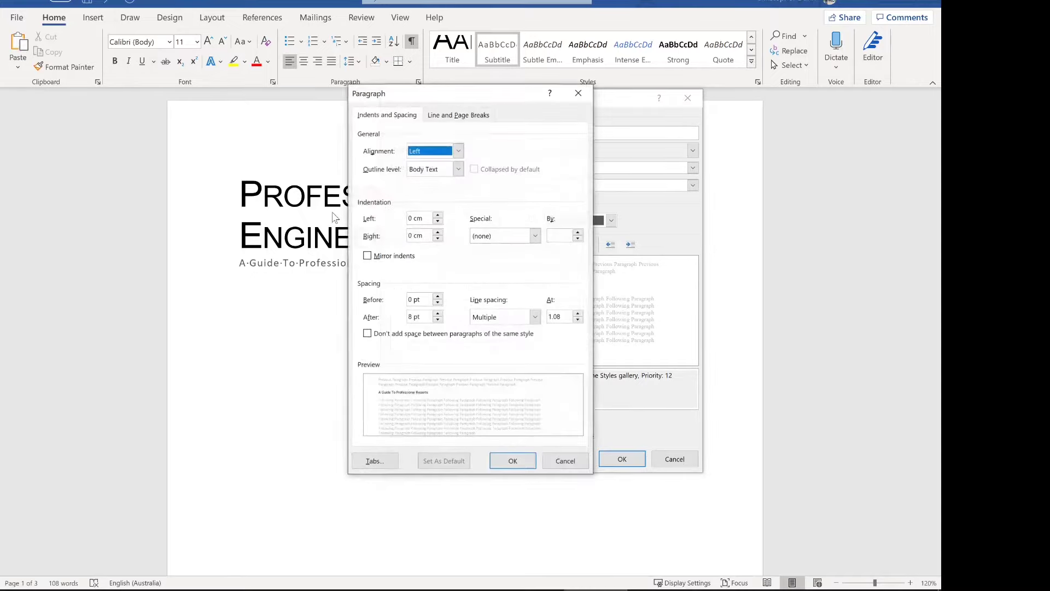
{"action": "left_click", "coordinate": [437, 296]}
{"action": "left_click", "coordinate": [438, 297]}
{"action": "left_click", "coordinate": [438, 296]}
{"action": "left_click", "coordinate": [437, 313]}
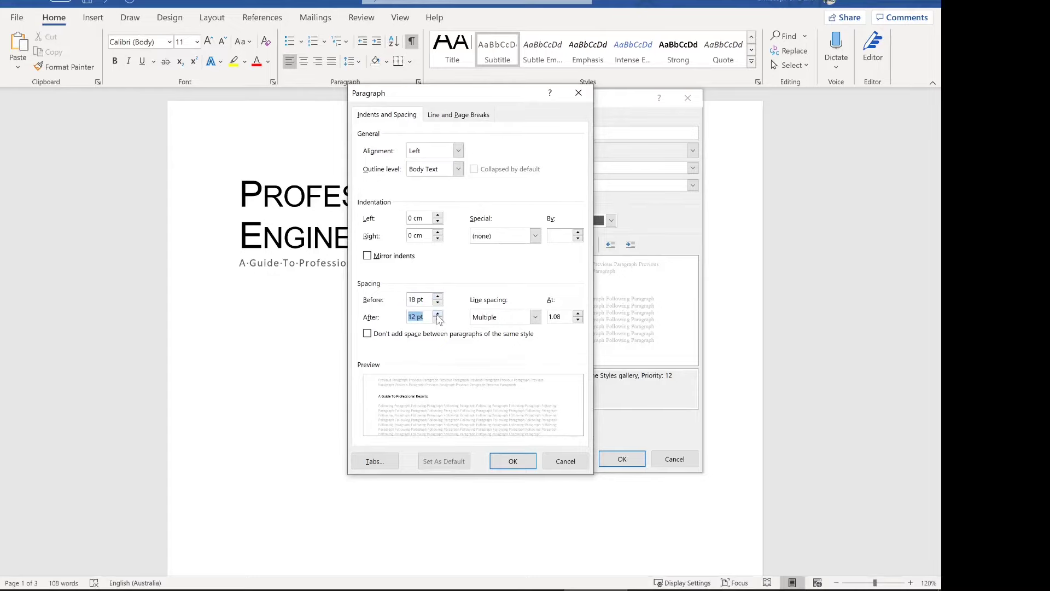
{"action": "left_click", "coordinate": [513, 462]}
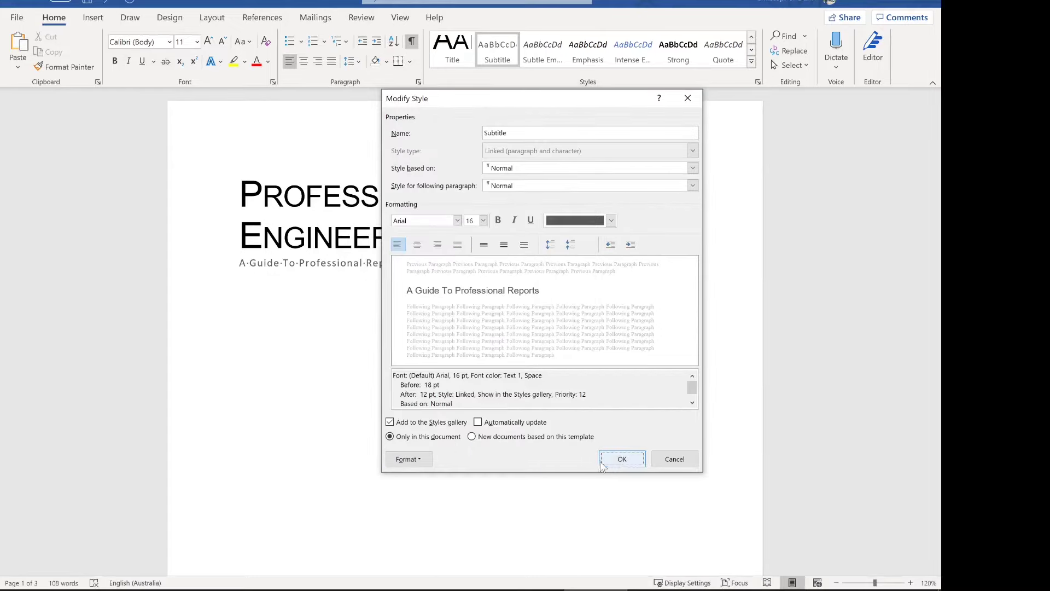
{"action": "left_click", "coordinate": [618, 460]}
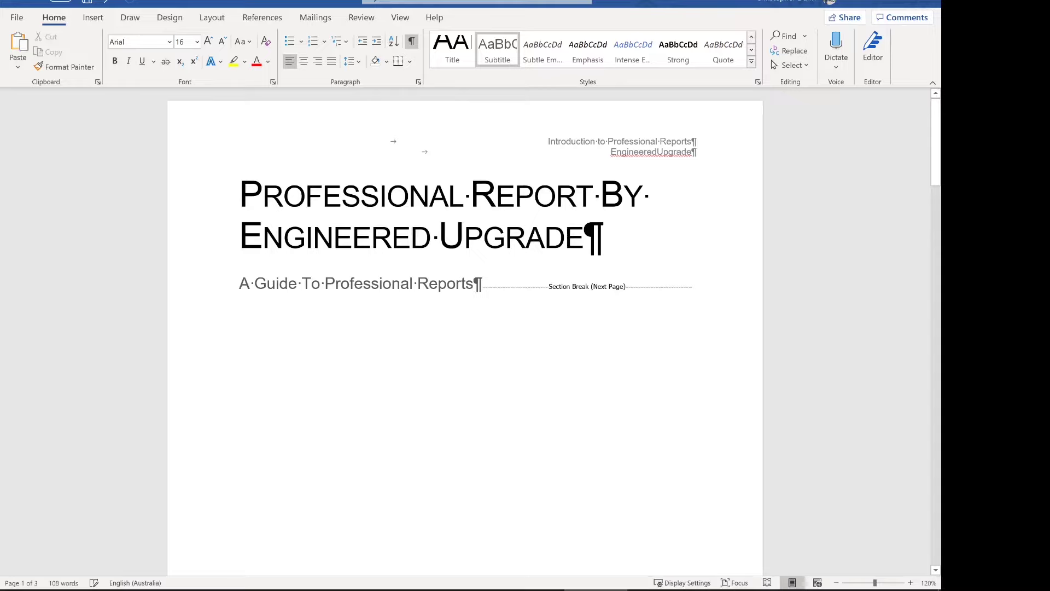
Add two new paragraphs below the subtitle and insert the stock image of a hand drawing on building plans.
{"action": "key", "text": "Return"}
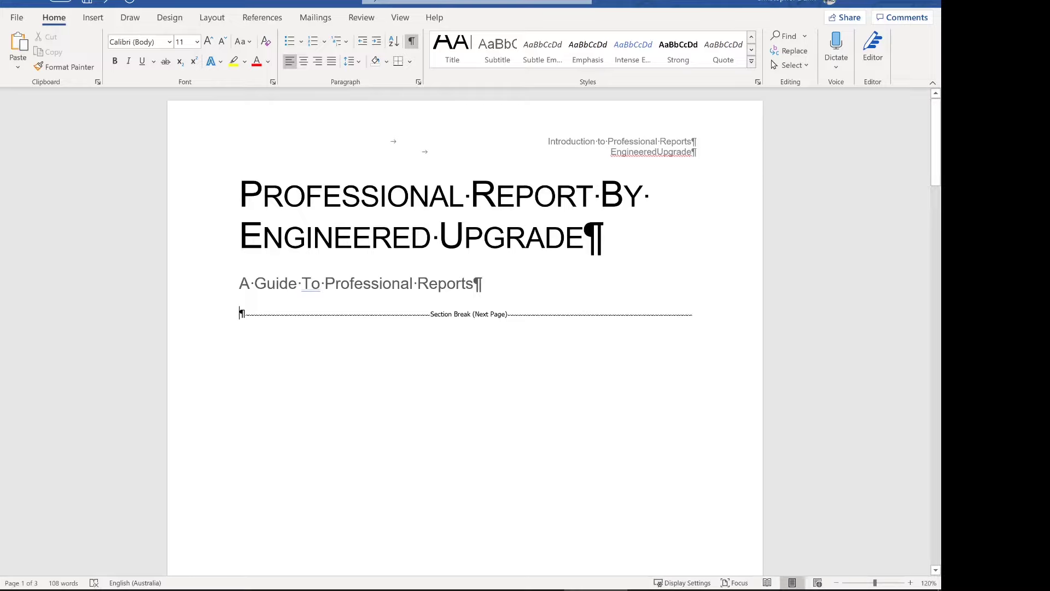
{"action": "key", "text": "Return"}
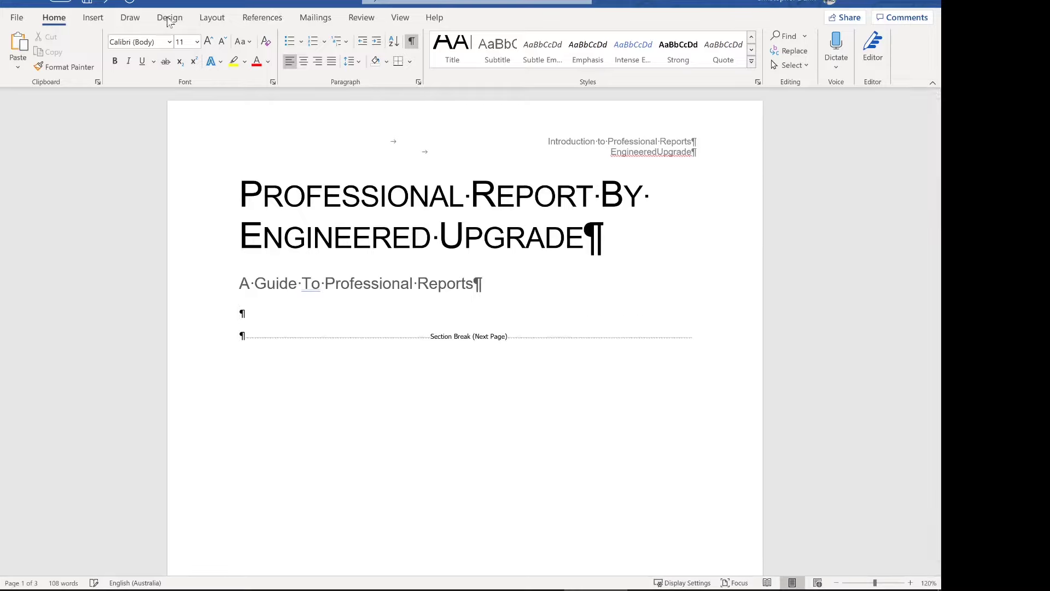
{"action": "left_click", "coordinate": [92, 17]}
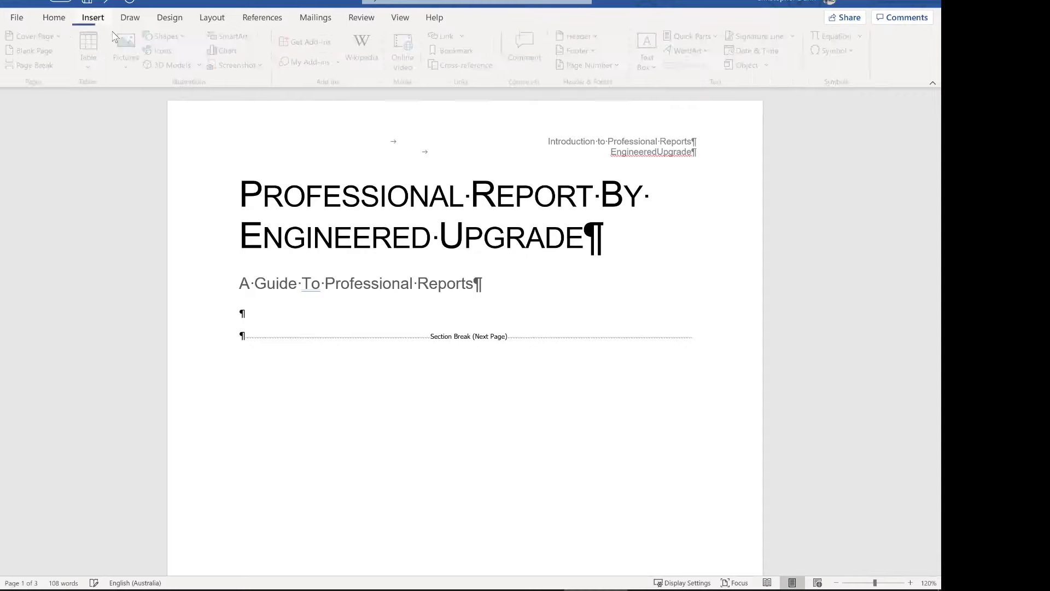
{"action": "left_click", "coordinate": [135, 60]}
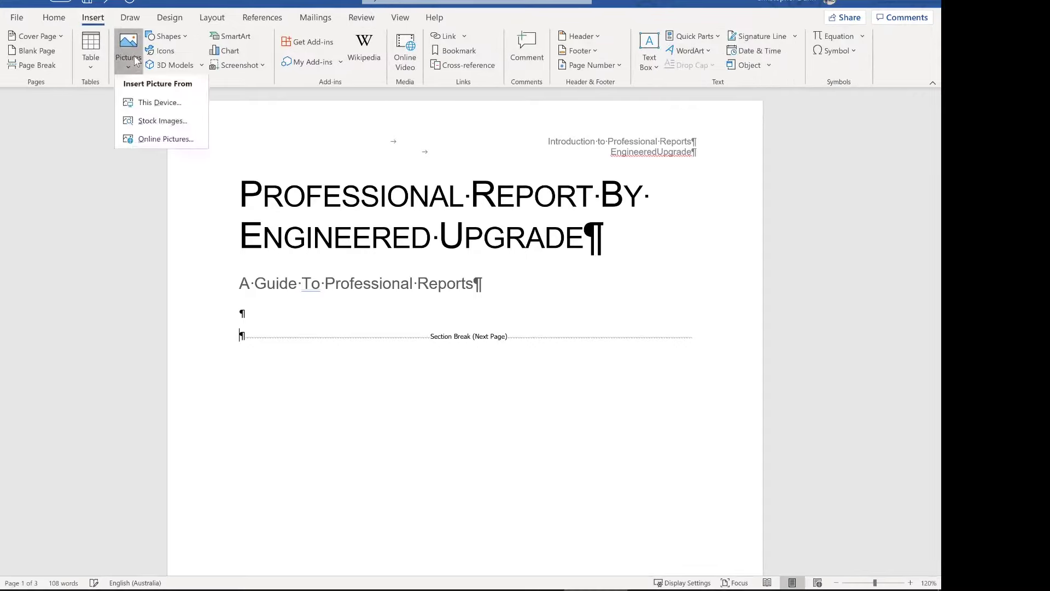
{"action": "left_click", "coordinate": [156, 120]}
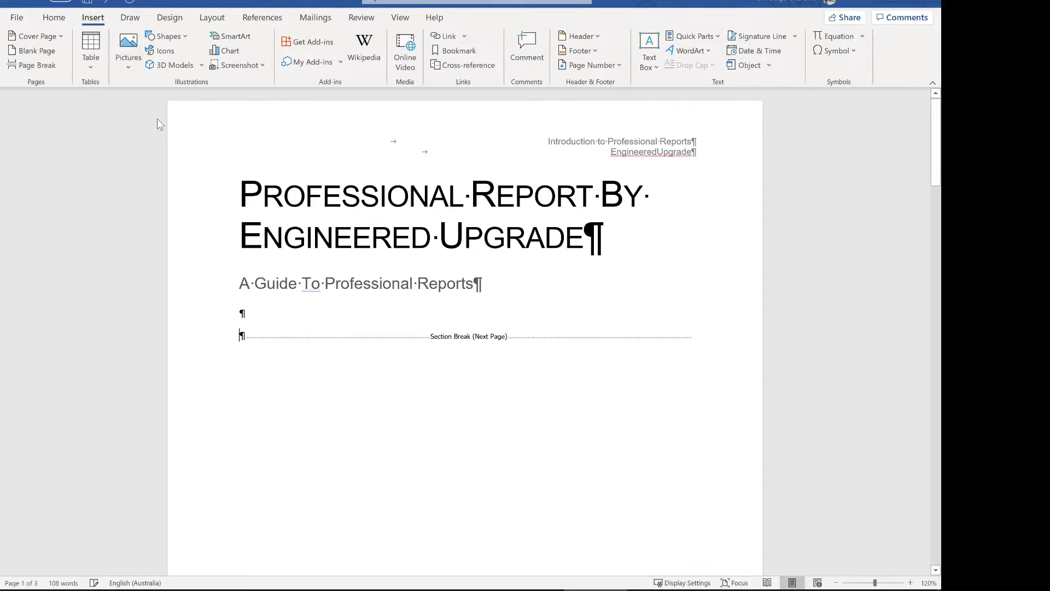
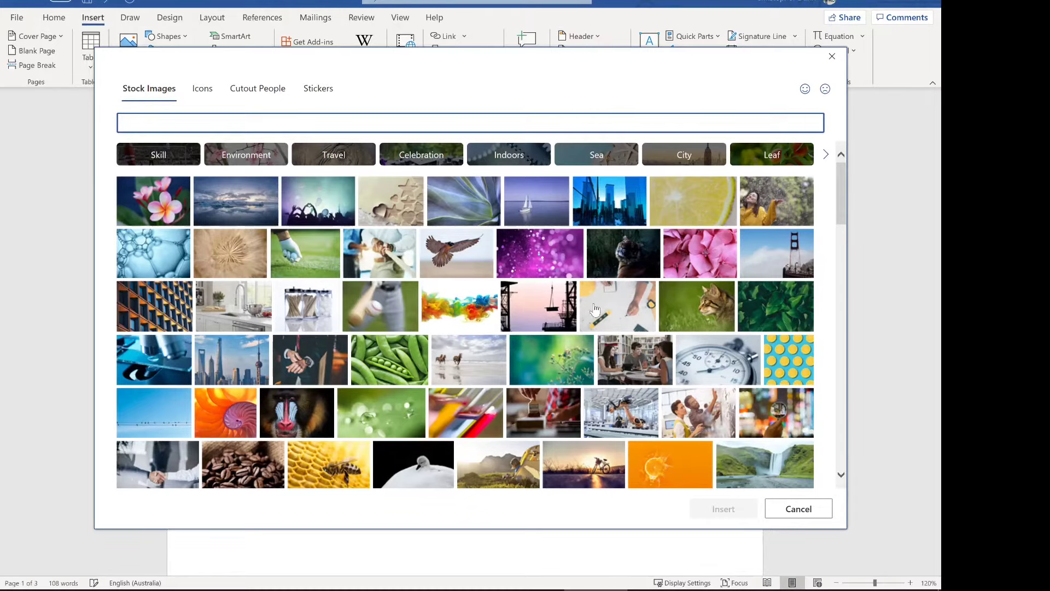
{"action": "left_click", "coordinate": [617, 325]}
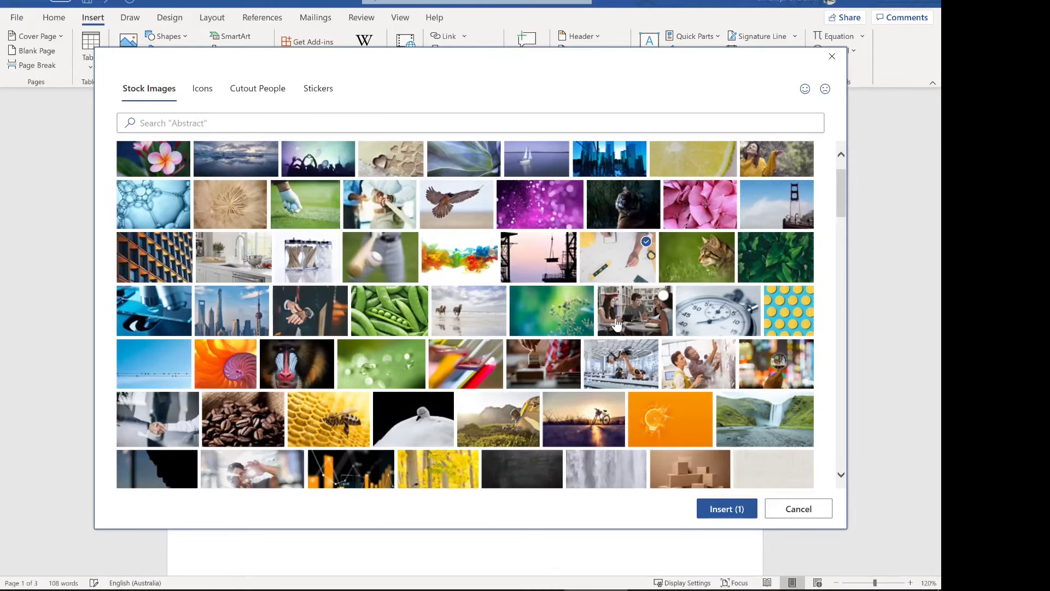
{"action": "left_click", "coordinate": [728, 517]}
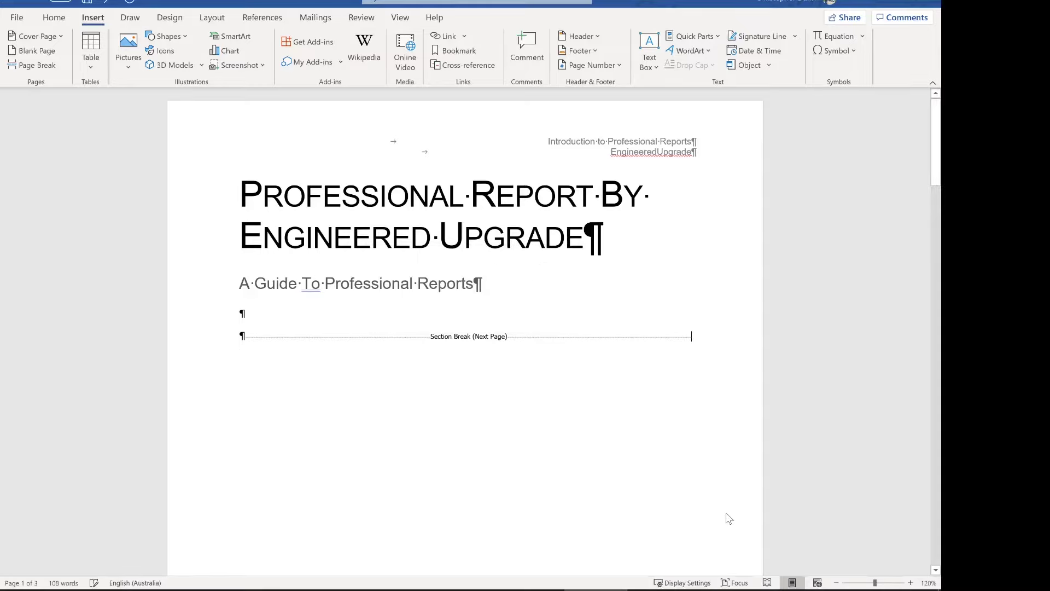
Add empty paragraphs between the cover picture and the section break.
{"action": "scroll", "coordinate": [465, 328], "scroll_direction": "down", "scroll_amount": 5}
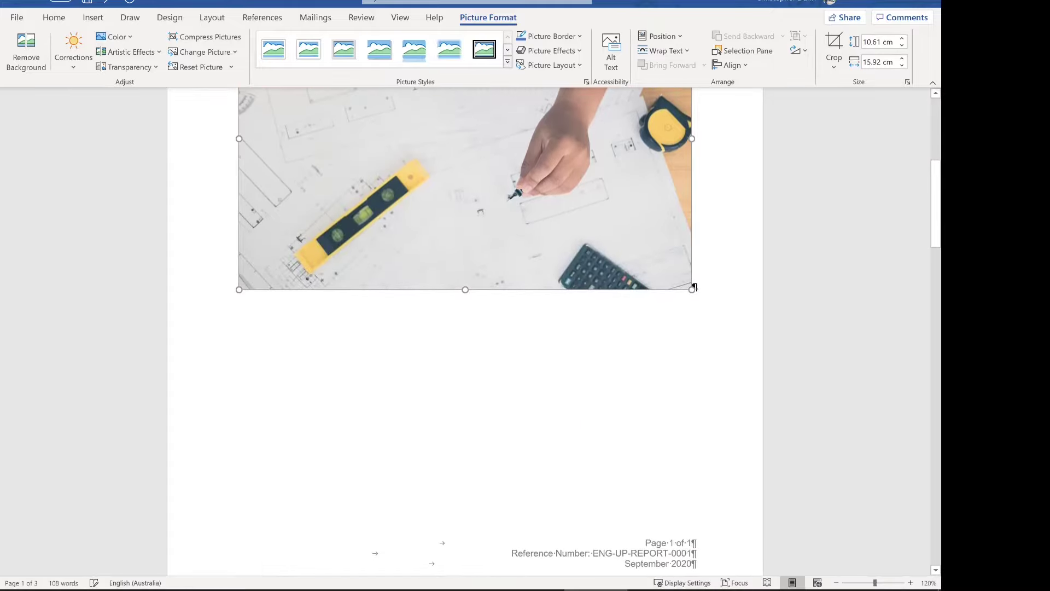
{"action": "left_click", "coordinate": [694, 286]}
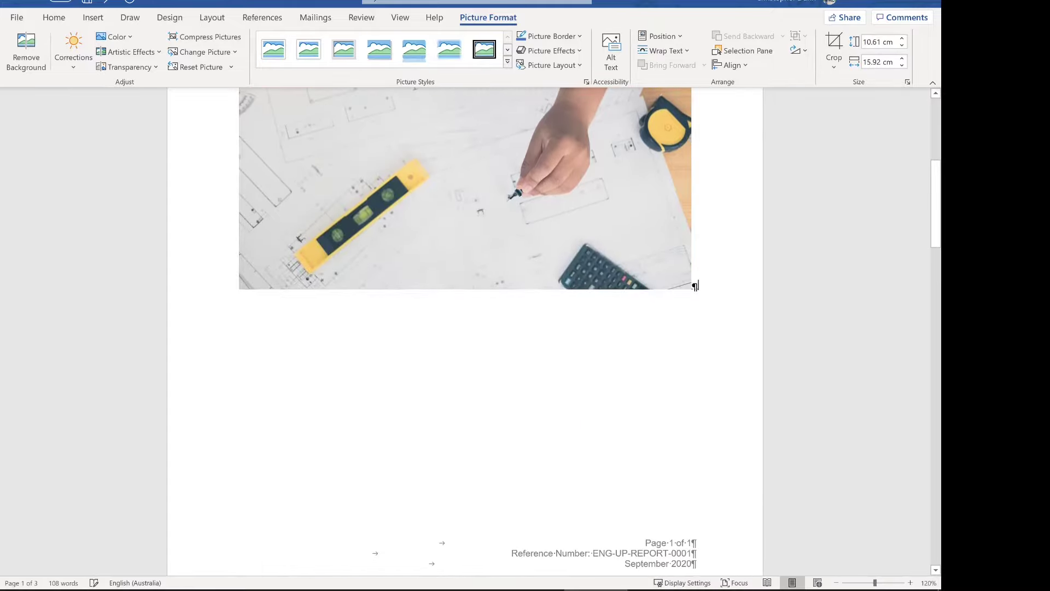
{"action": "key", "text": "Return"}
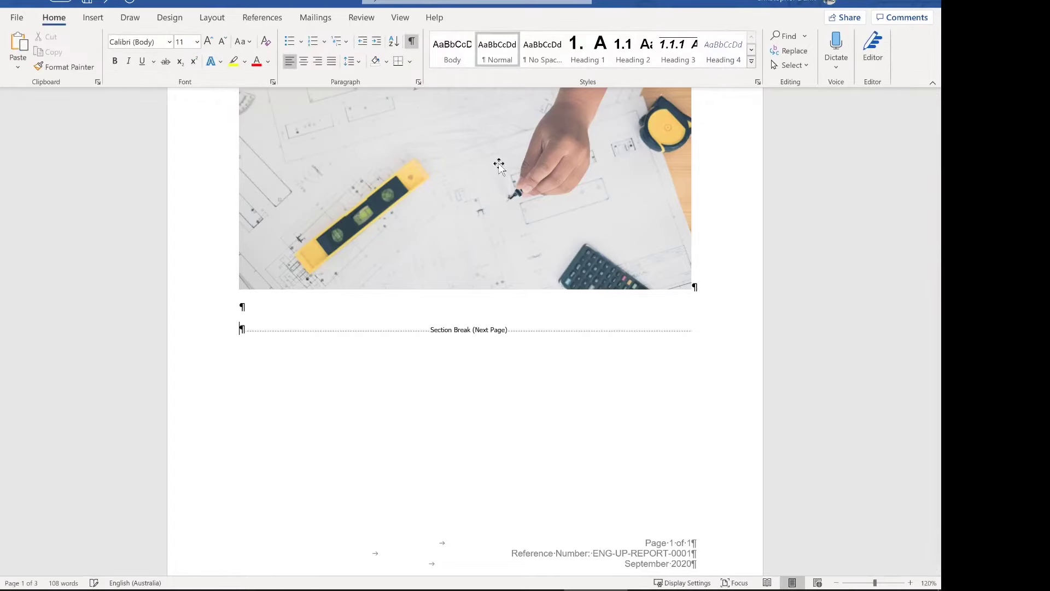
Check the cover page and the Introduction page in the print preview, and return to the document.
{"action": "scroll", "coordinate": [499, 165], "scroll_direction": "up", "scroll_amount": 2}
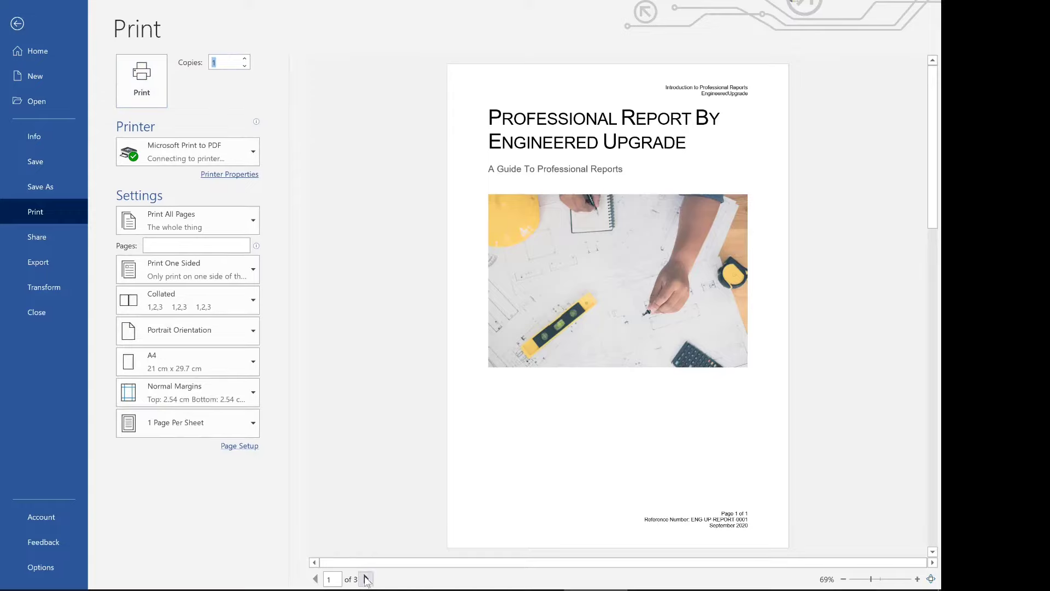
{"action": "left_click", "coordinate": [365, 578]}
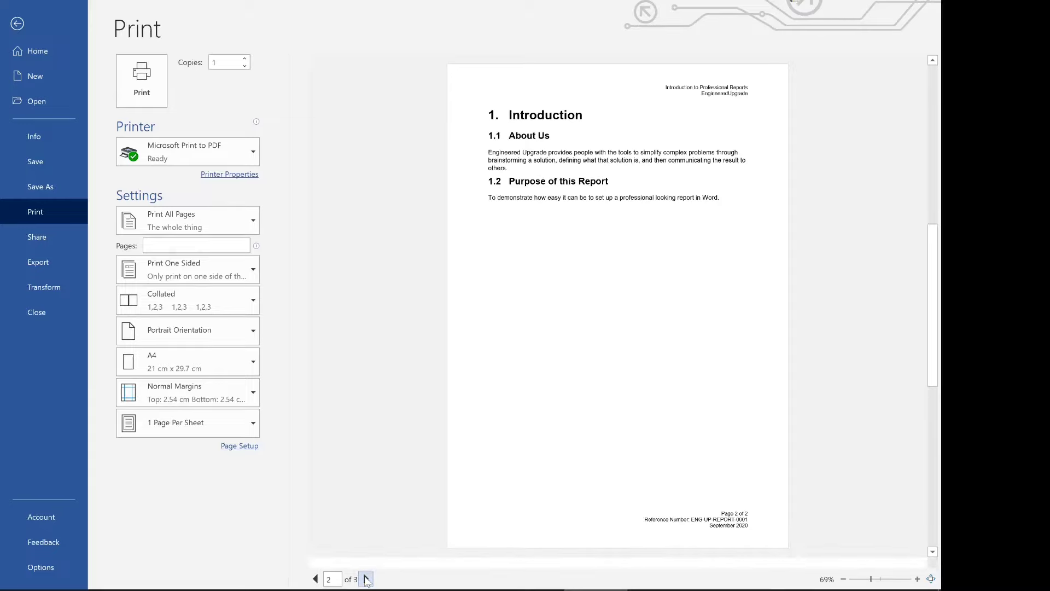
{"action": "left_click", "coordinate": [25, 29]}
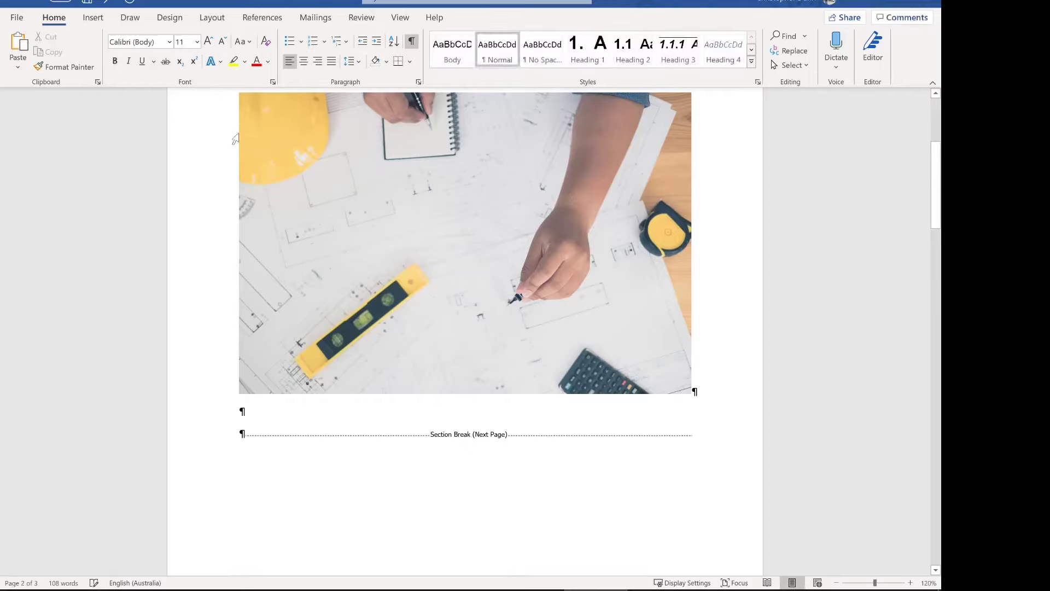
Set the cover page section's margins to the Moderate preset.
{"action": "left_click", "coordinate": [218, 21]}
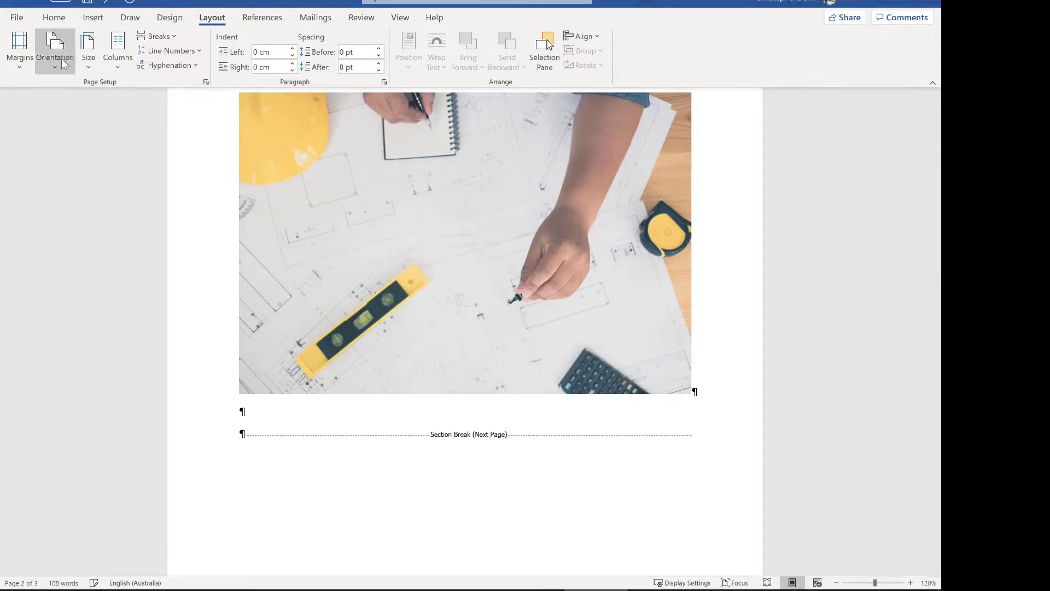
{"action": "left_click", "coordinate": [19, 64]}
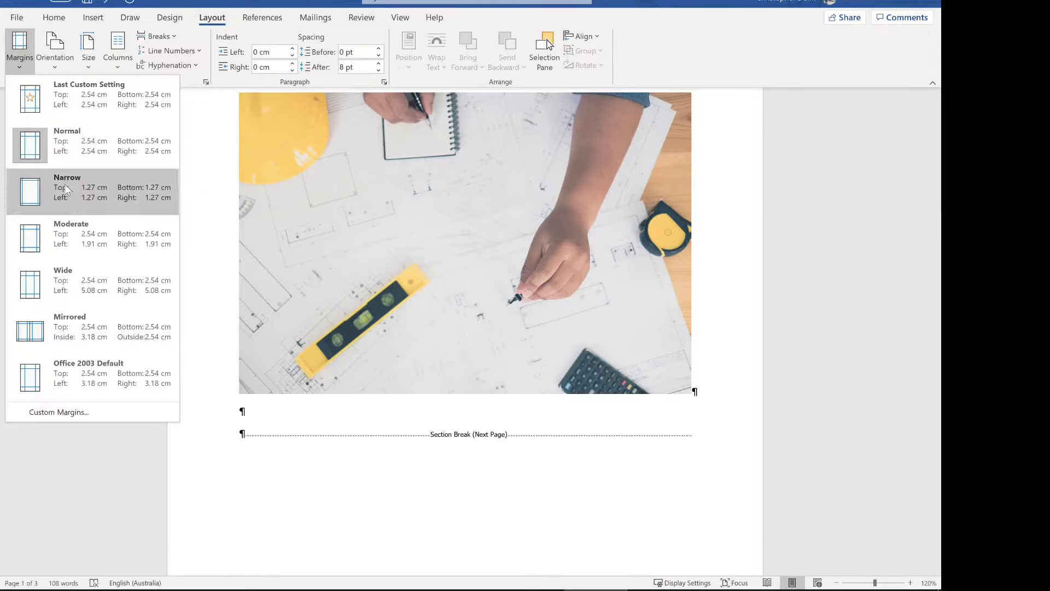
{"action": "left_click", "coordinate": [71, 231]}
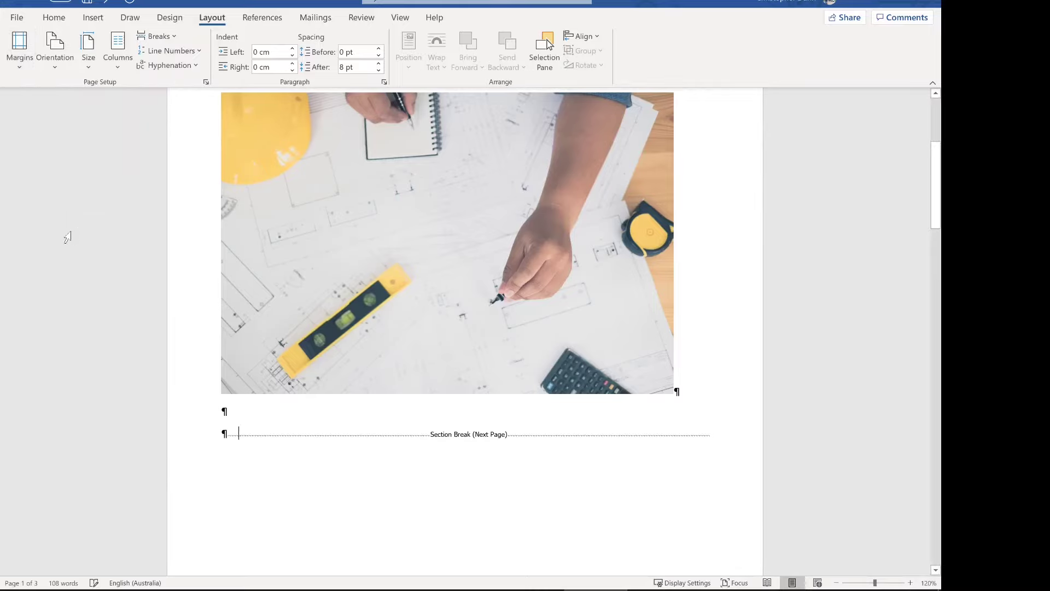
Enlarge the cover picture proportionally until its right edge meets the right page margin.
{"action": "left_click", "coordinate": [485, 292]}
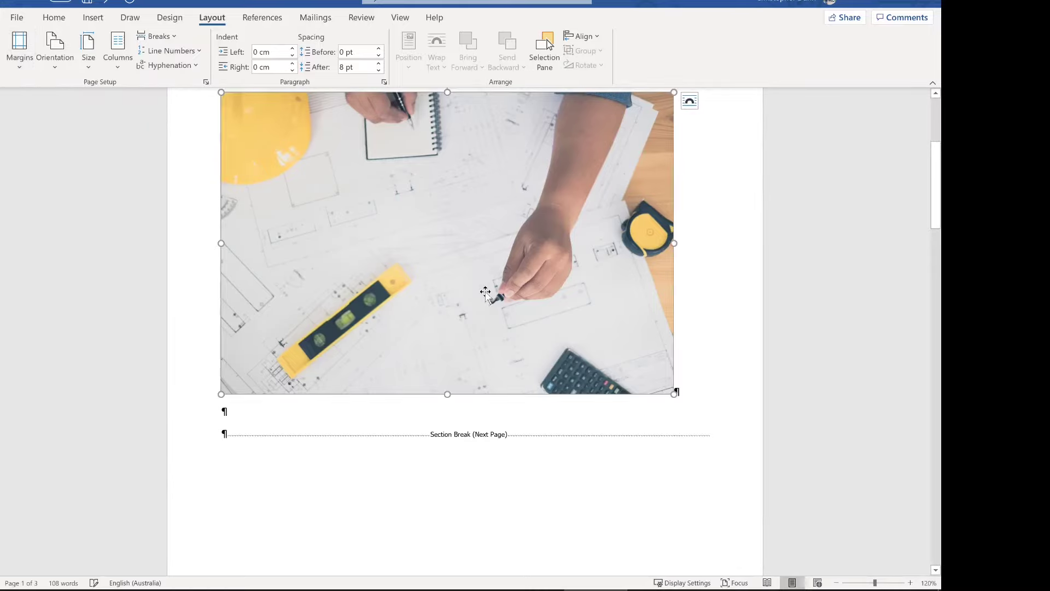
{"action": "scroll", "coordinate": [485, 293], "scroll_direction": "up", "scroll_amount": 1}
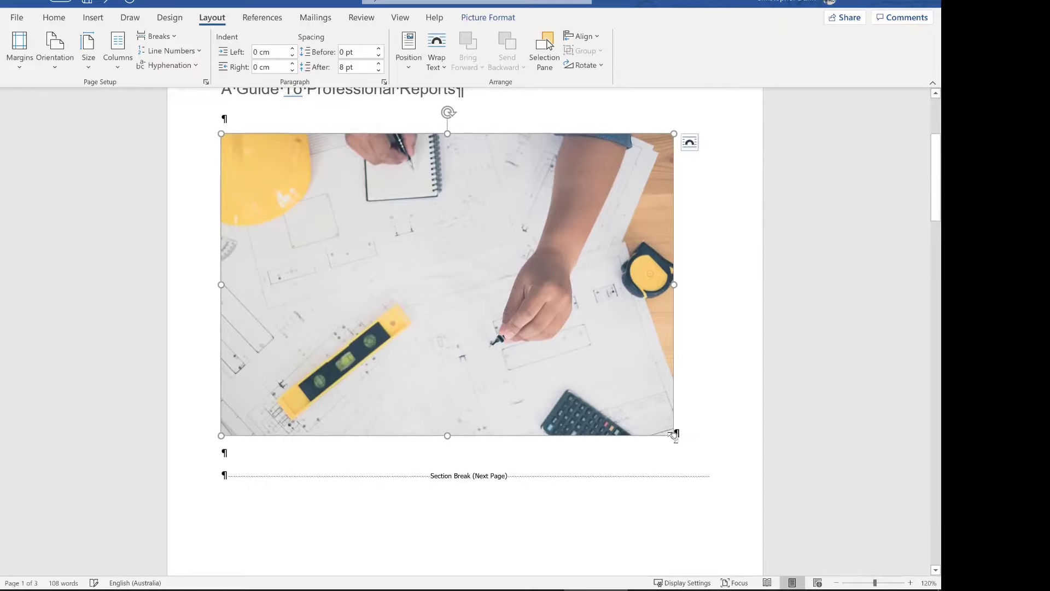
{"action": "left_click_drag", "start_coordinate": [674, 436], "coordinate": [711, 458]}
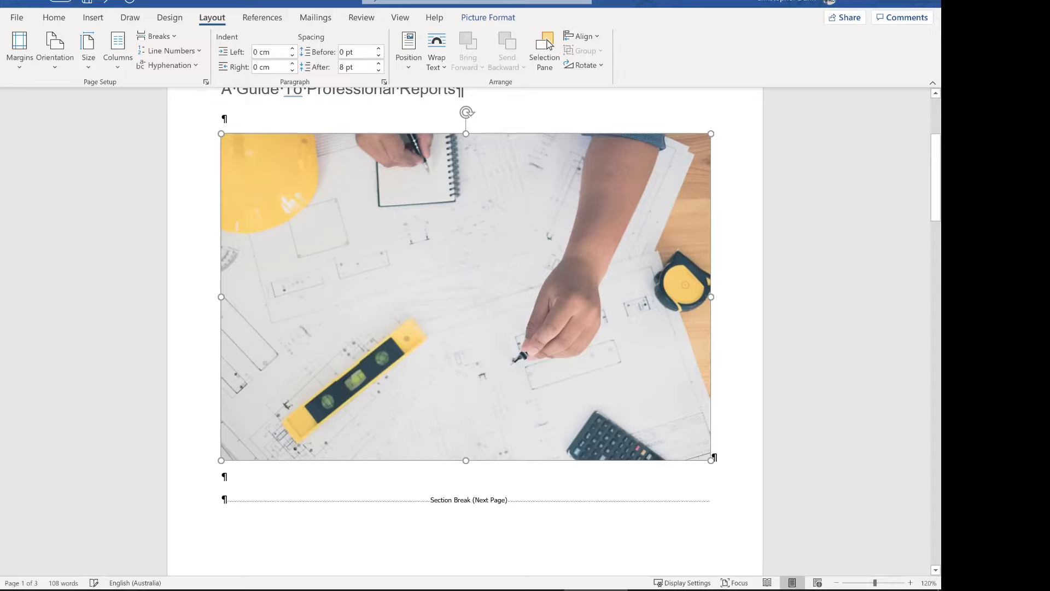
Check the cover page and the Introduction page in the print preview, and return to the document.
{"action": "key", "text": "ctrl+p"}
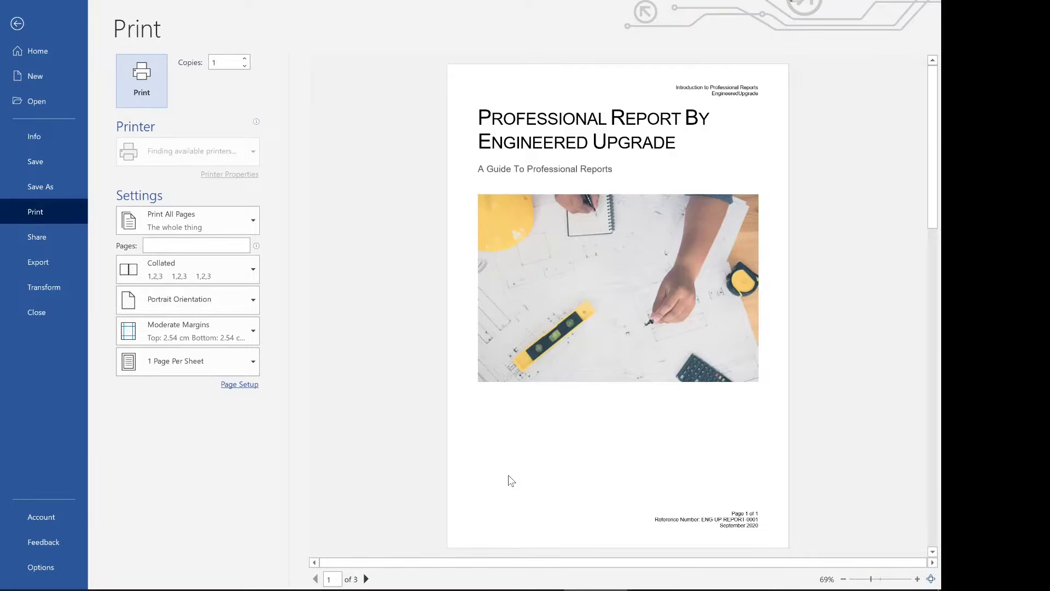
{"action": "left_click", "coordinate": [365, 578]}
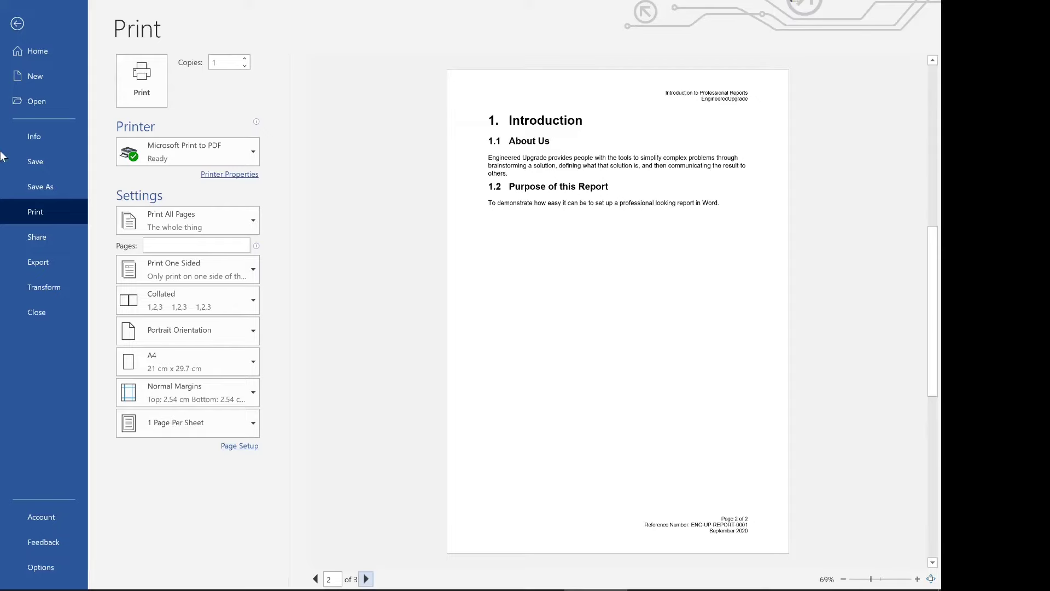
{"action": "left_click", "coordinate": [13, 32]}
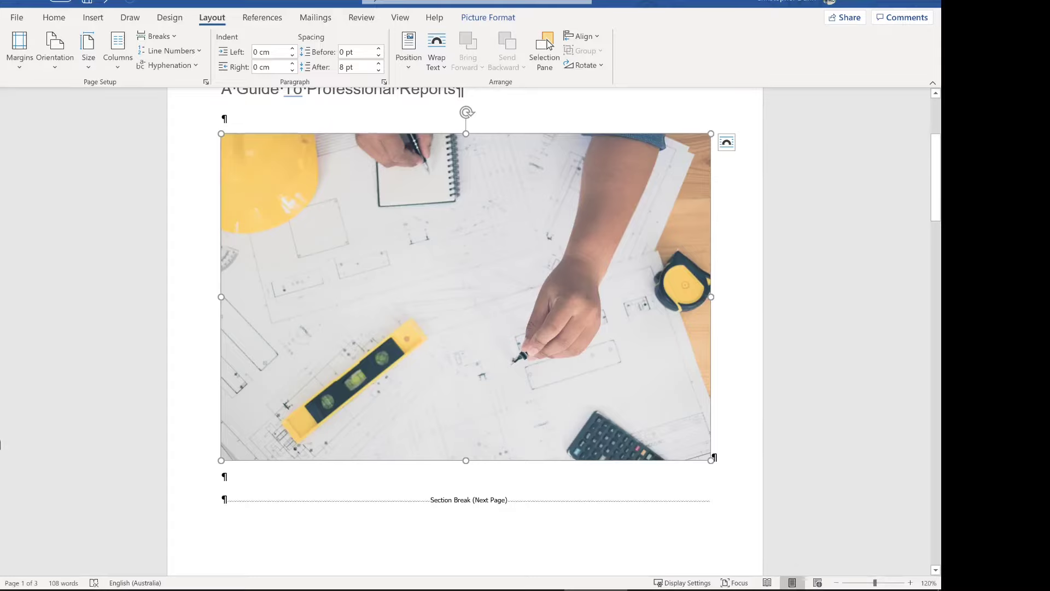
Add the line "Engineered Upgrade" below the cover picture, followed by a new paragraph.
{"action": "left_click", "coordinate": [254, 484]}
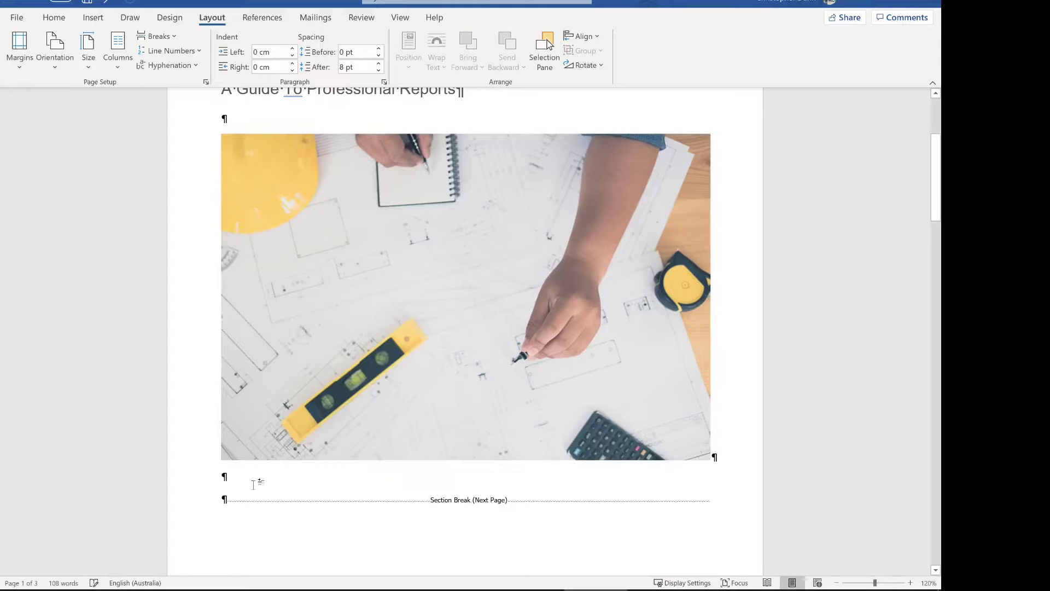
{"action": "scroll", "coordinate": [465, 328], "scroll_direction": "up", "scroll_amount": 3}
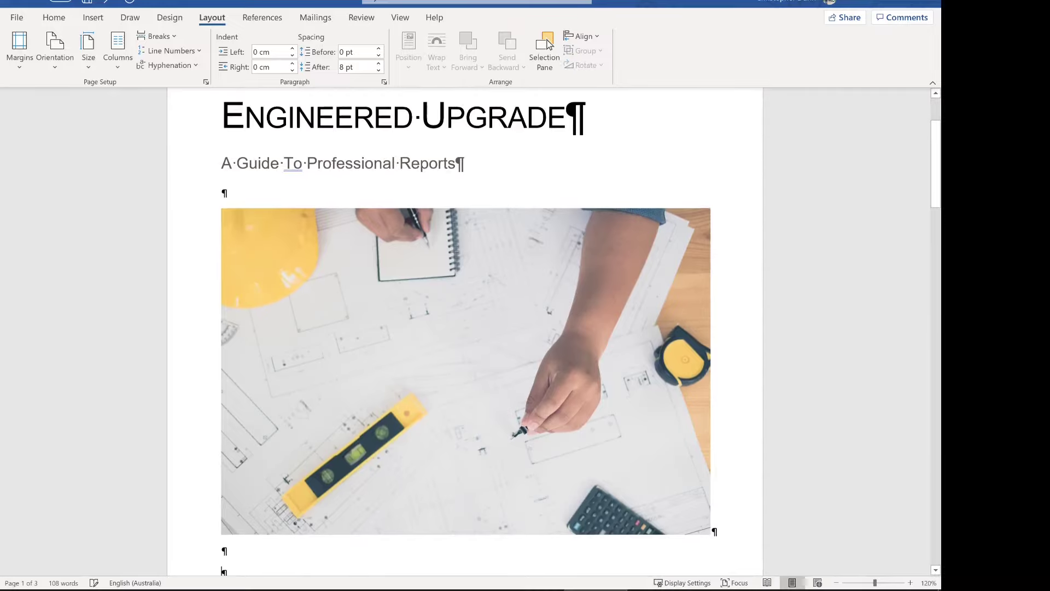
{"action": "scroll", "coordinate": [465, 328], "scroll_direction": "down", "scroll_amount": 3}
{"action": "type", "text": "Enginee"}
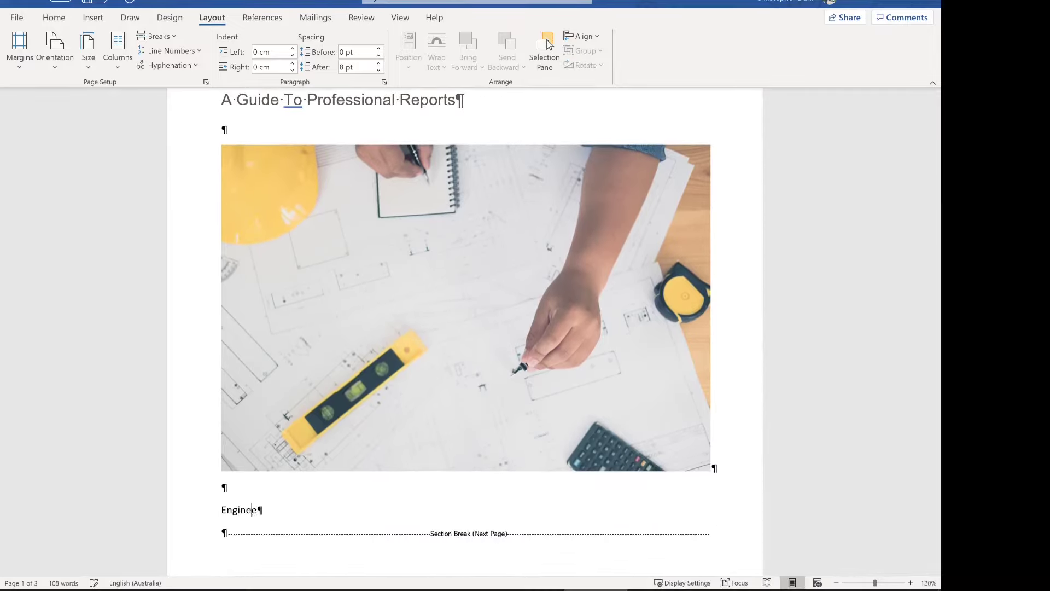
{"action": "type", "text": "redUp"}
{"action": "key", "text": "BackSpace"}
{"action": "key", "text": "BackSpace"}
{"action": "type", "text": "Upgrade"}
{"action": "key", "text": "Return"}
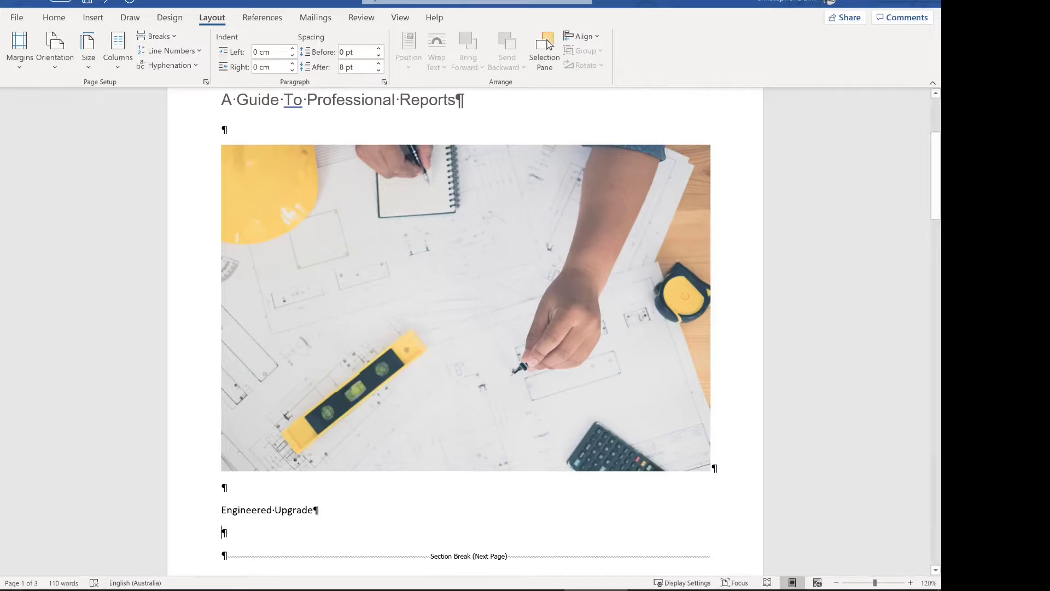
Modify the Subtitle style's font to use the All caps effect.
{"action": "scroll", "coordinate": [348, 329], "scroll_direction": "up", "scroll_amount": 3}
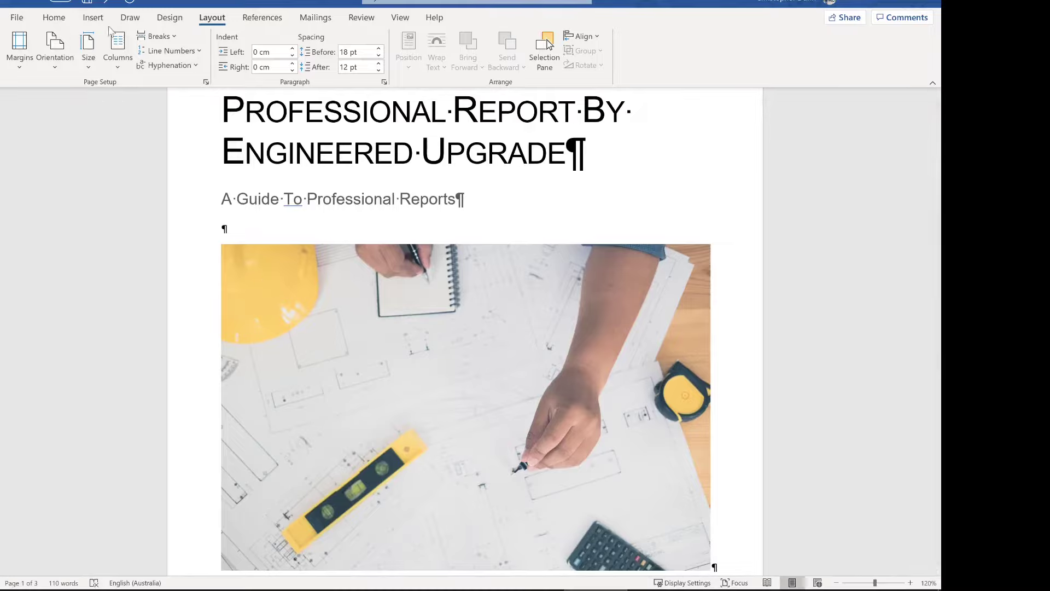
{"action": "left_click", "coordinate": [17, 17]}
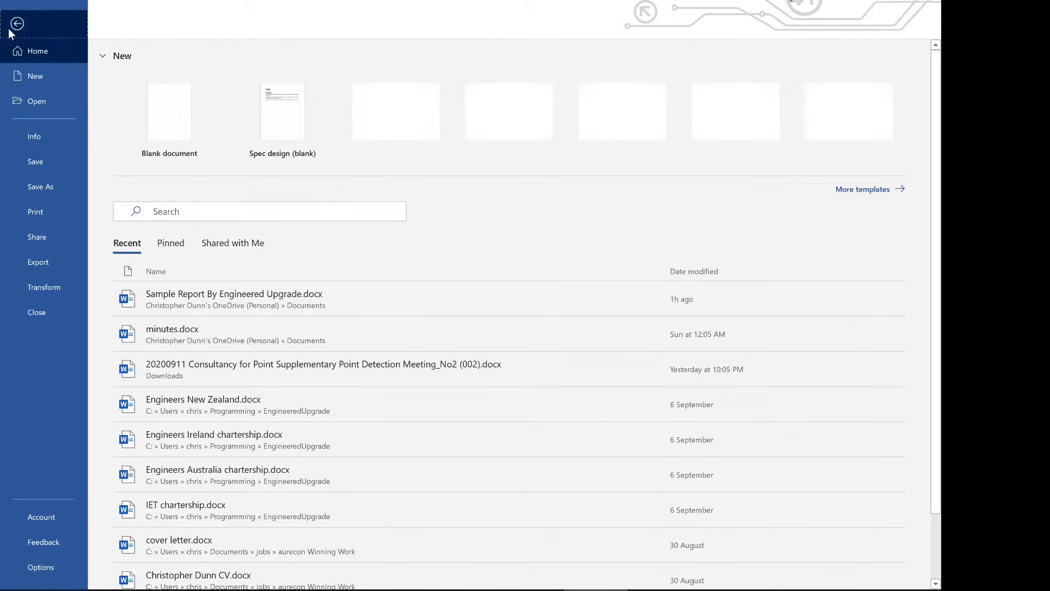
{"action": "left_click", "coordinate": [27, 22]}
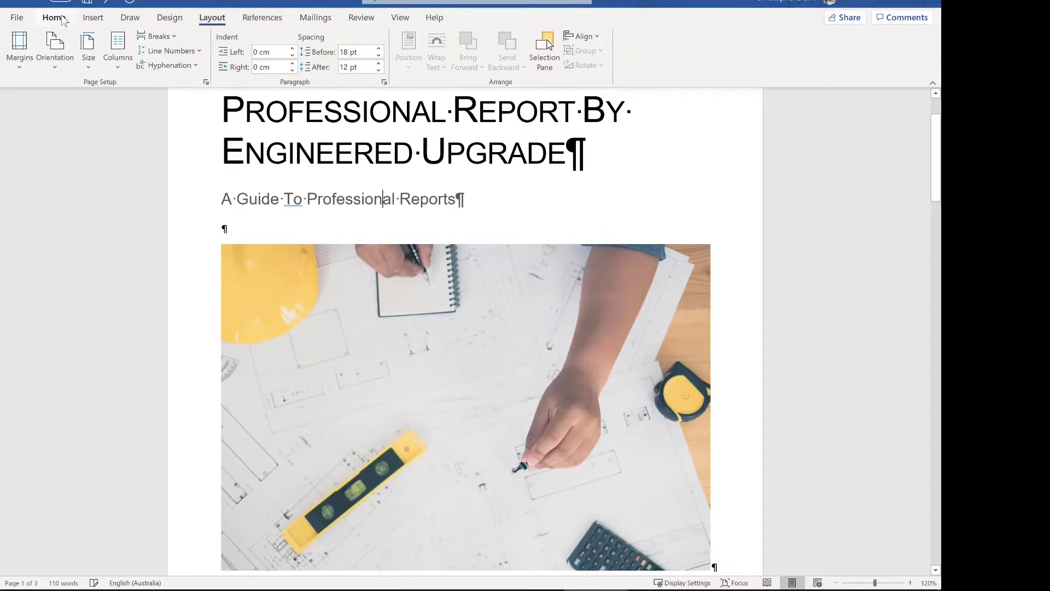
{"action": "left_click", "coordinate": [53, 18]}
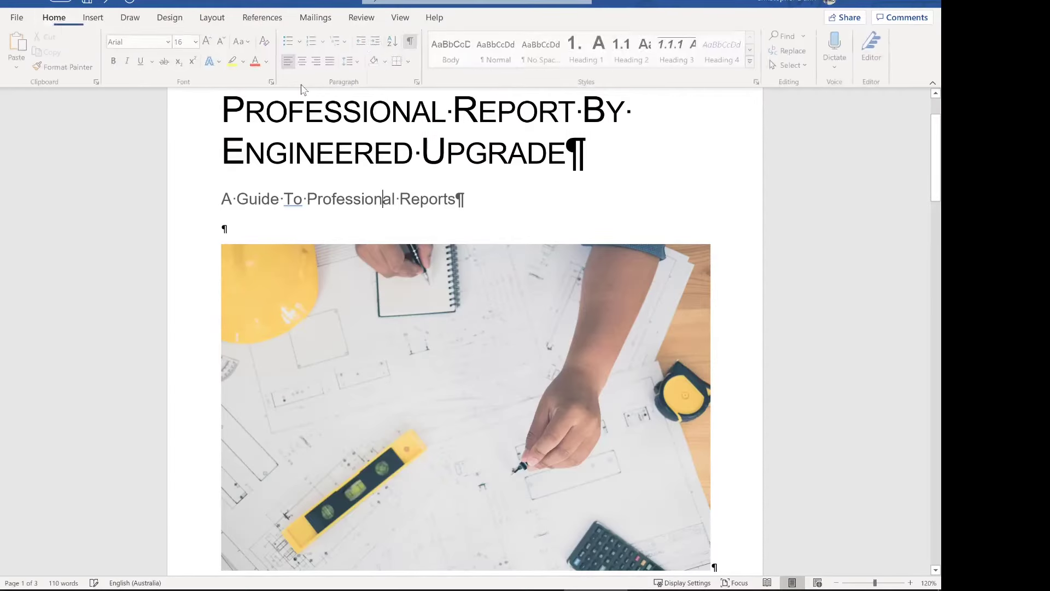
{"action": "left_click", "coordinate": [750, 51]}
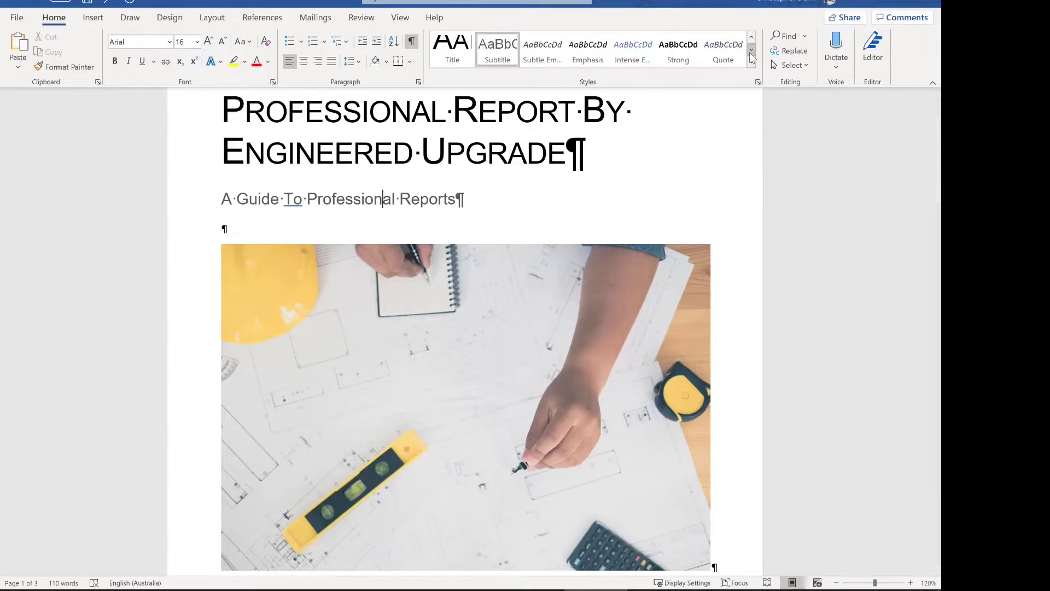
{"action": "right_click", "coordinate": [506, 55]}
{"action": "left_click", "coordinate": [532, 79]}
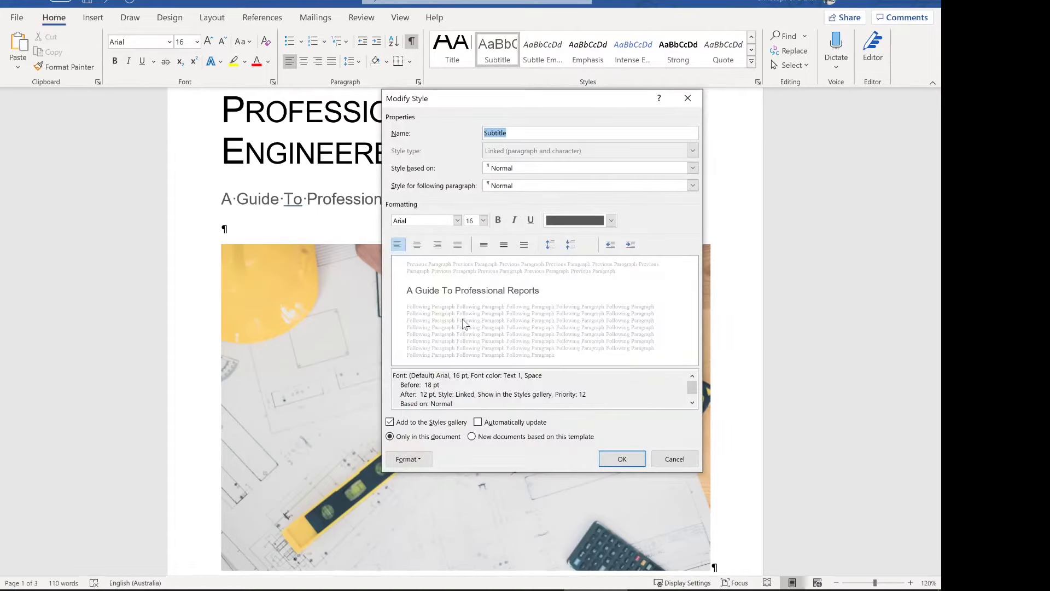
{"action": "left_click", "coordinate": [424, 458]}
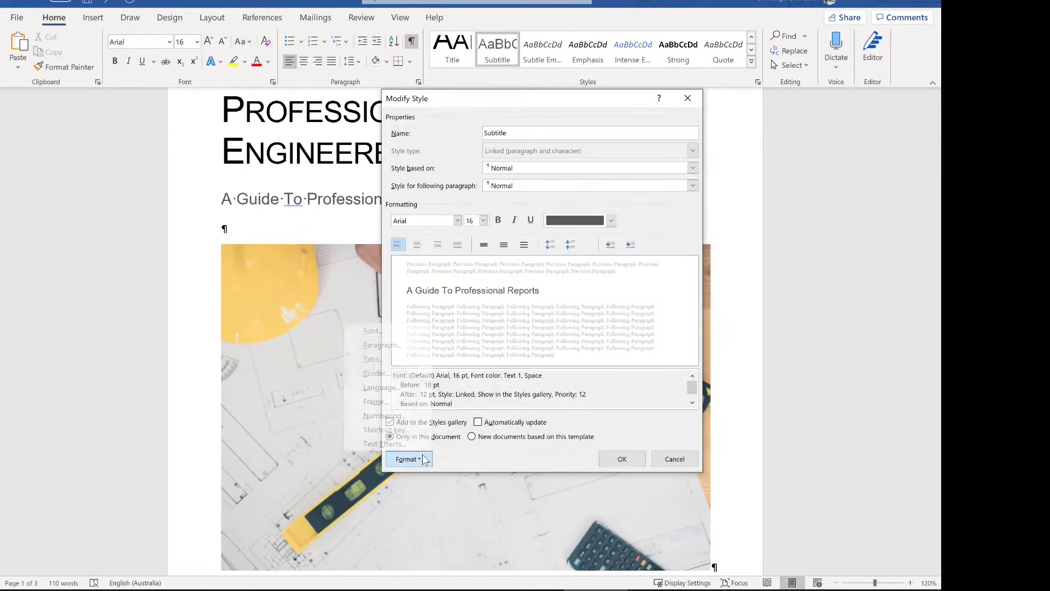
{"action": "left_click", "coordinate": [405, 332]}
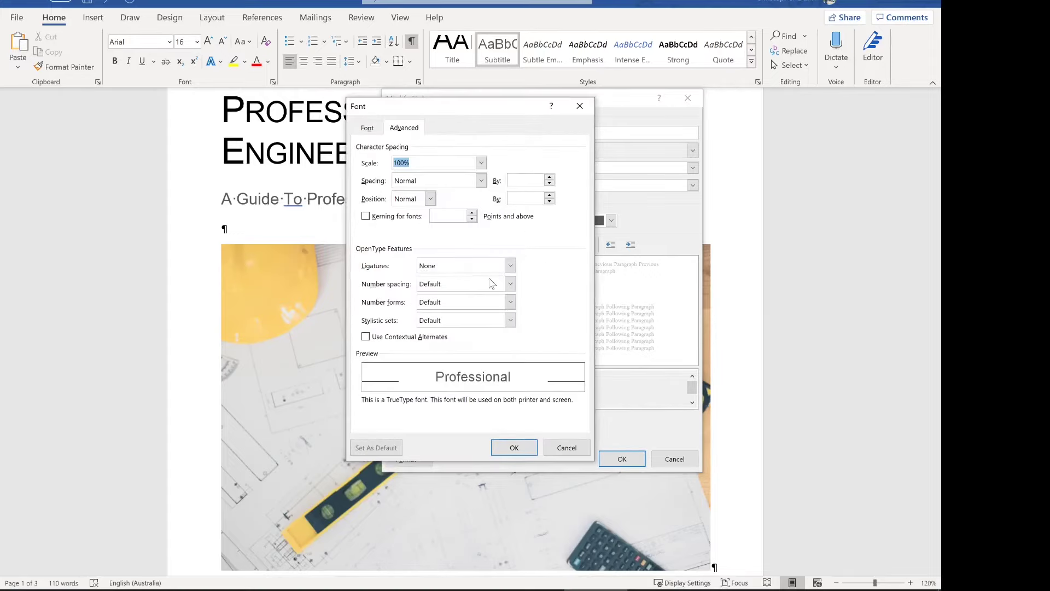
{"action": "left_click", "coordinate": [374, 128]}
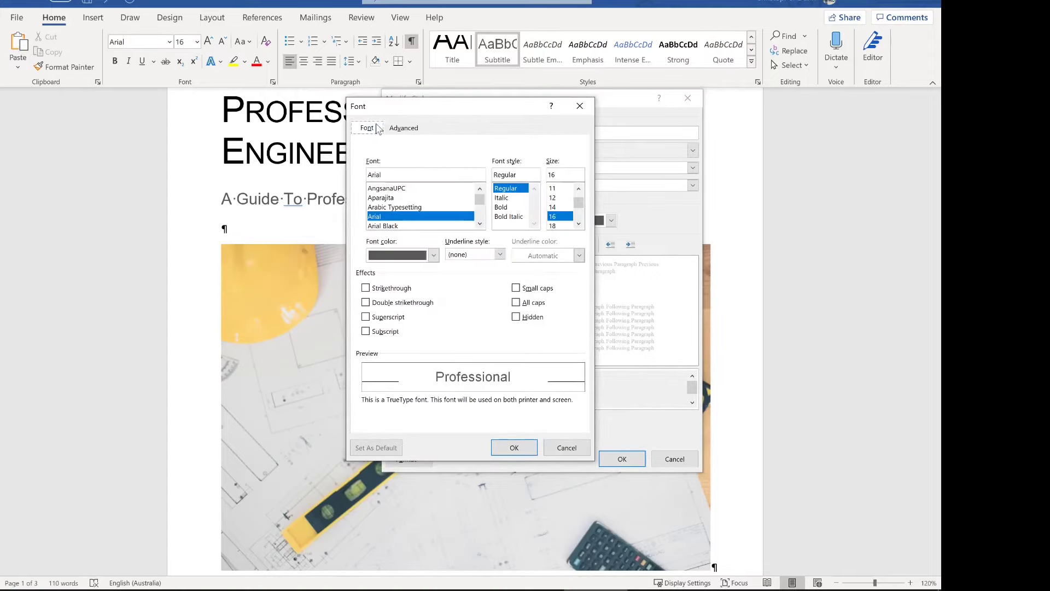
{"action": "left_click", "coordinate": [530, 302]}
{"action": "left_click", "coordinate": [524, 449]}
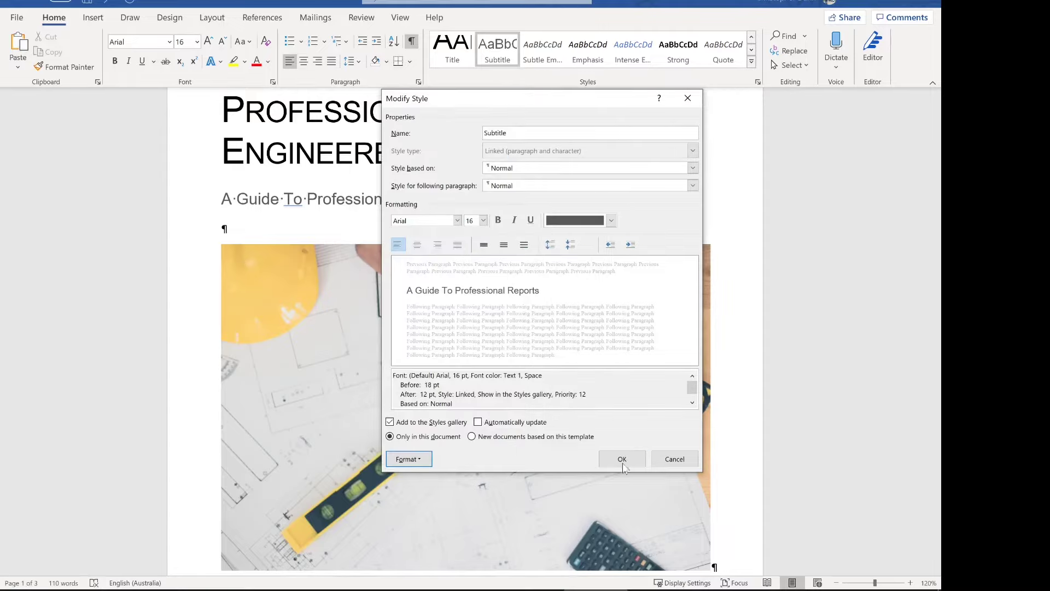
{"action": "left_click", "coordinate": [623, 459]}
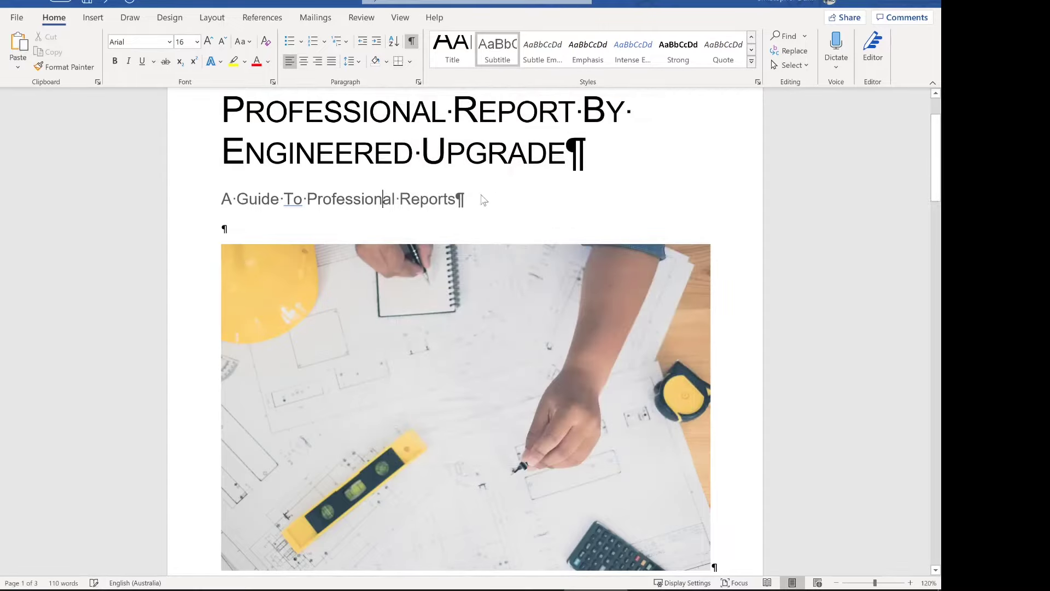
Apply the Subtitle style to the "Engineered Upgrade" line below the picture.
{"action": "scroll", "coordinate": [494, 175], "scroll_direction": "down", "scroll_amount": 5}
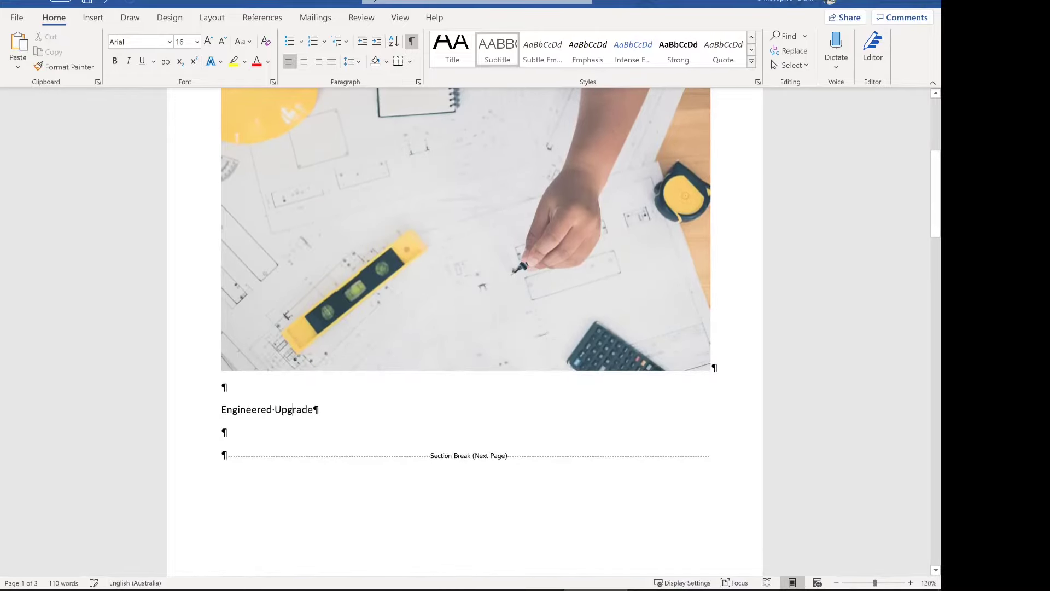
{"action": "left_click", "coordinate": [507, 52]}
Add the lines "Engineeredupgrade.com" and "September, 2020" below the company name, followed by a new paragraph.
{"action": "left_click", "coordinate": [223, 451]}
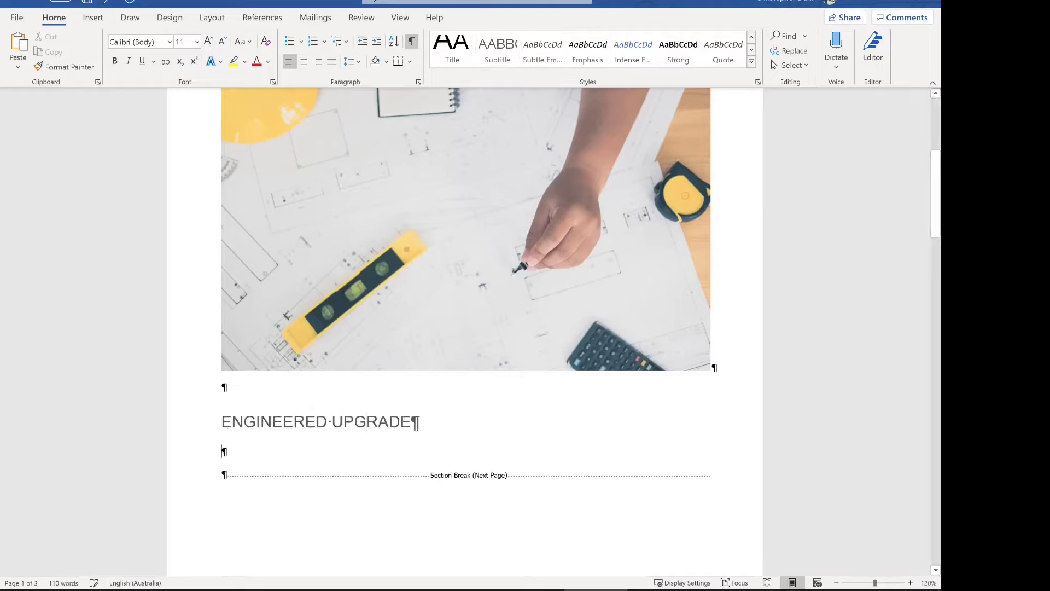
{"action": "type", "text": "engine"}
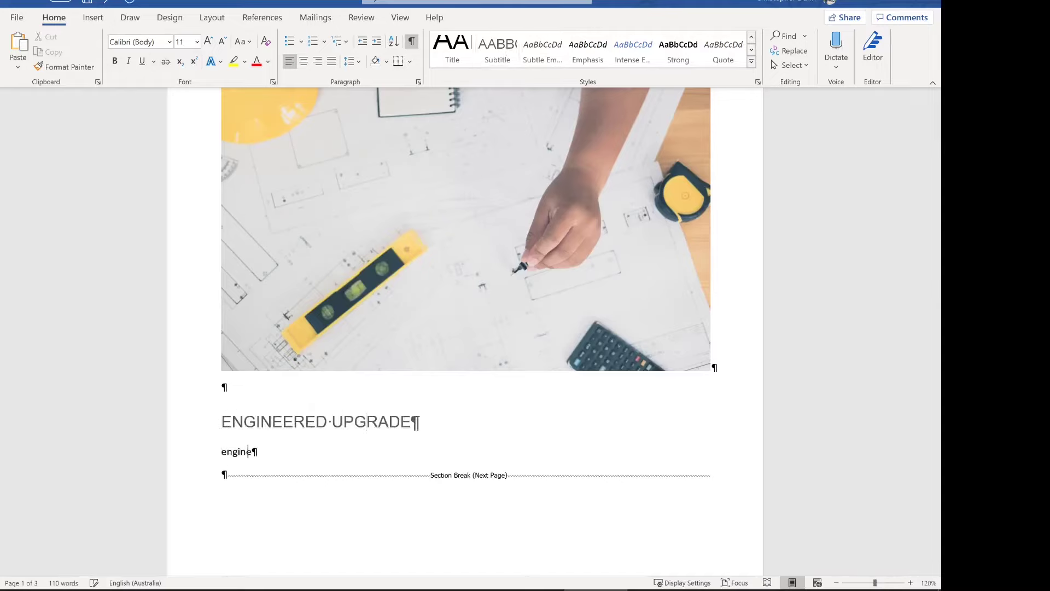
{"action": "type", "text": "eredupgraed"}
{"action": "key", "text": "End"}
{"action": "type", "text": ".com"}
{"action": "key", "text": "Return"}
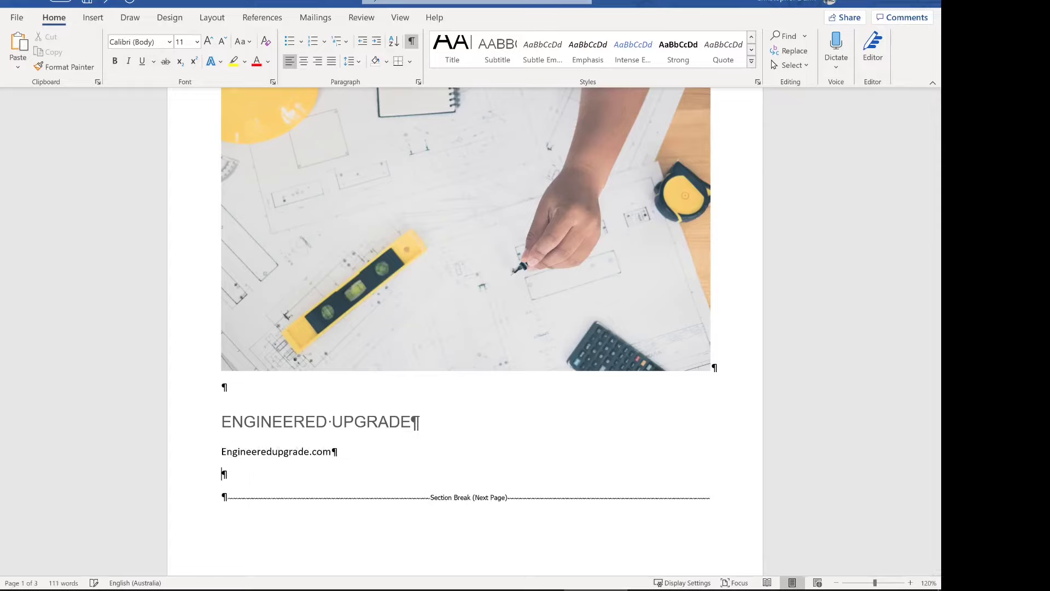
{"action": "type", "text": "September, 2020"}
{"action": "key", "text": "Return"}
Apply the Body style to the website and date lines on the cover page.
{"action": "scroll", "coordinate": [464, 273], "scroll_direction": "down", "scroll_amount": 3}
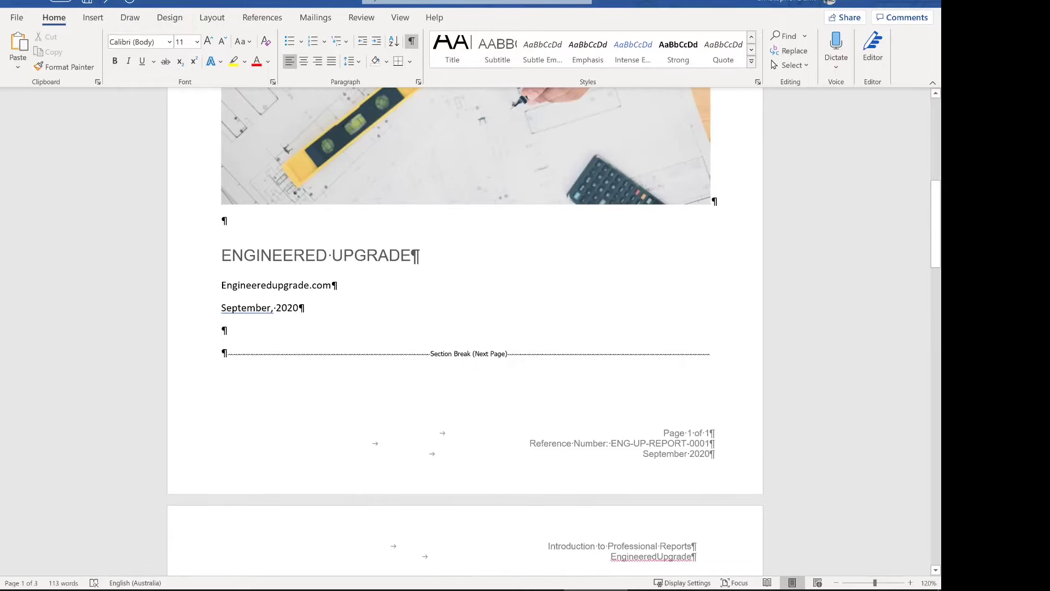
{"action": "left_click", "coordinate": [752, 38]}
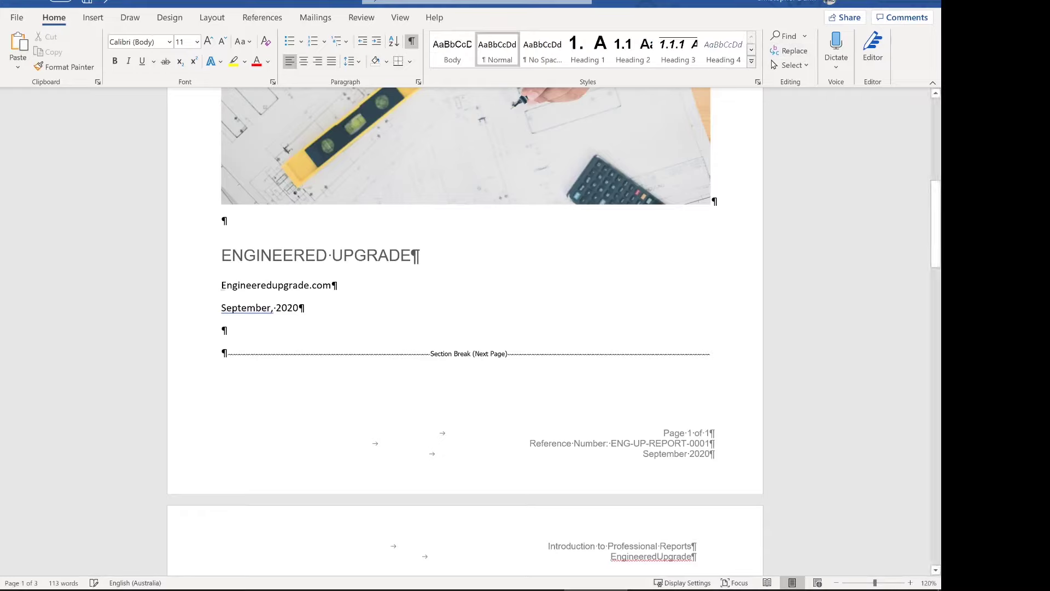
{"action": "left_click_drag", "start_coordinate": [304, 308], "coordinate": [229, 197]}
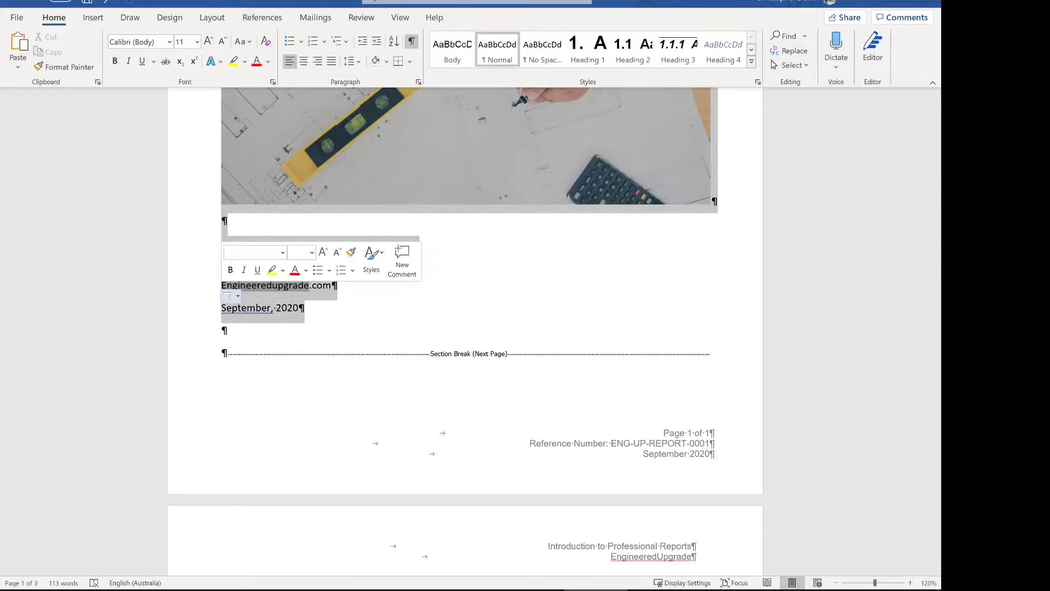
{"action": "left_click", "coordinate": [319, 310]}
{"action": "left_click_drag", "start_coordinate": [304, 308], "coordinate": [221, 285]}
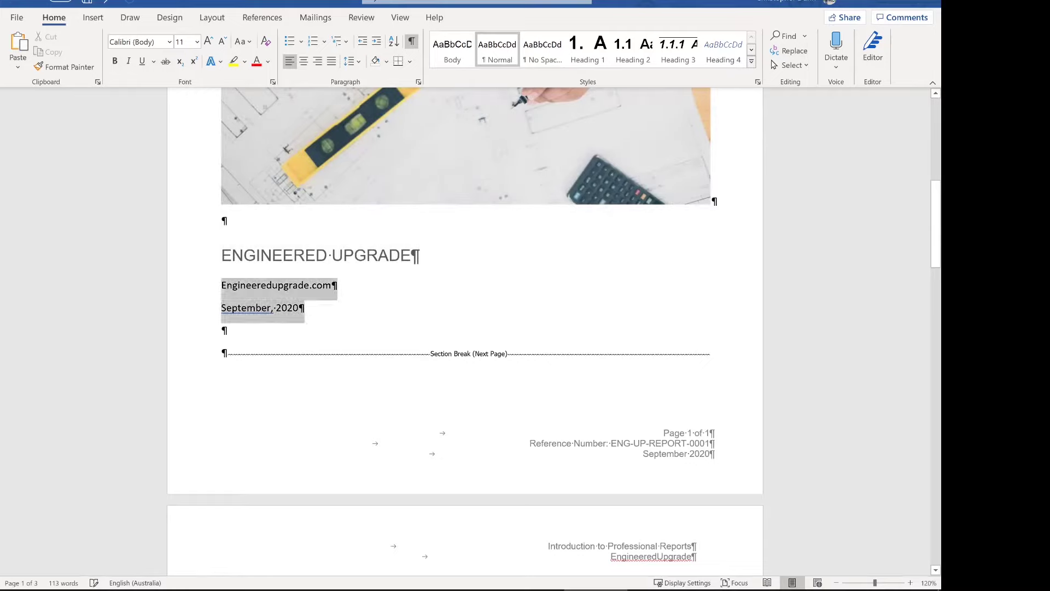
{"action": "left_click", "coordinate": [457, 60]}
Insert a table with three columns and three rows in the empty paragraph below the date.
{"action": "left_click", "coordinate": [263, 327]}
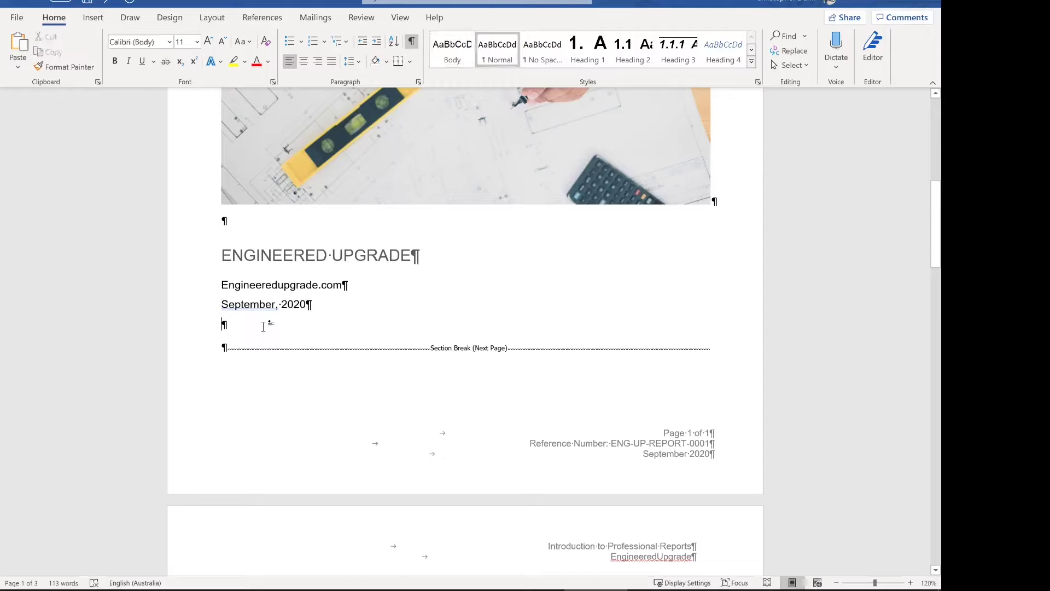
{"action": "left_click", "coordinate": [93, 18]}
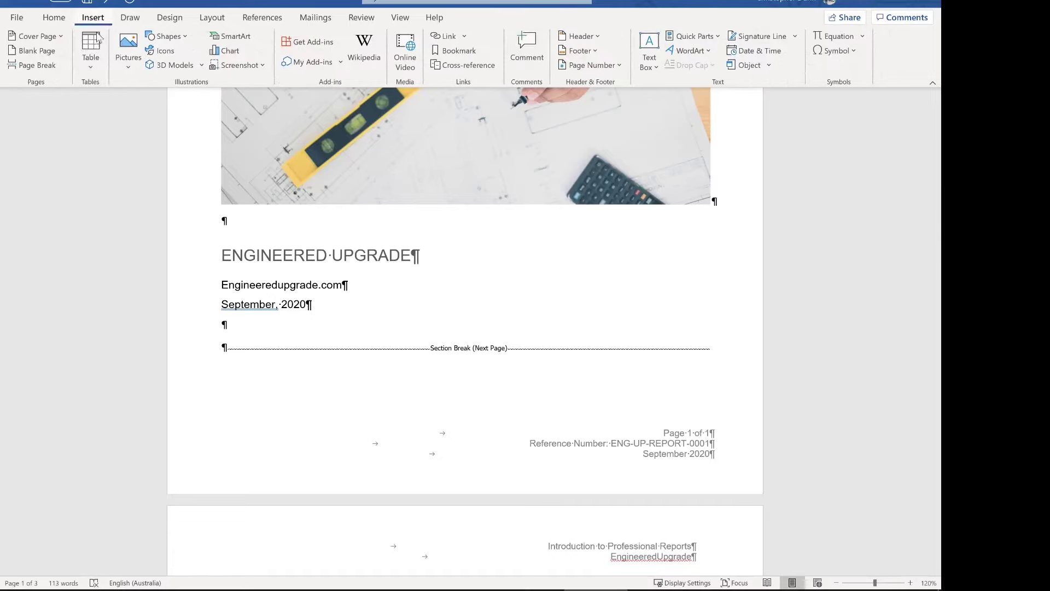
{"action": "left_click", "coordinate": [91, 64]}
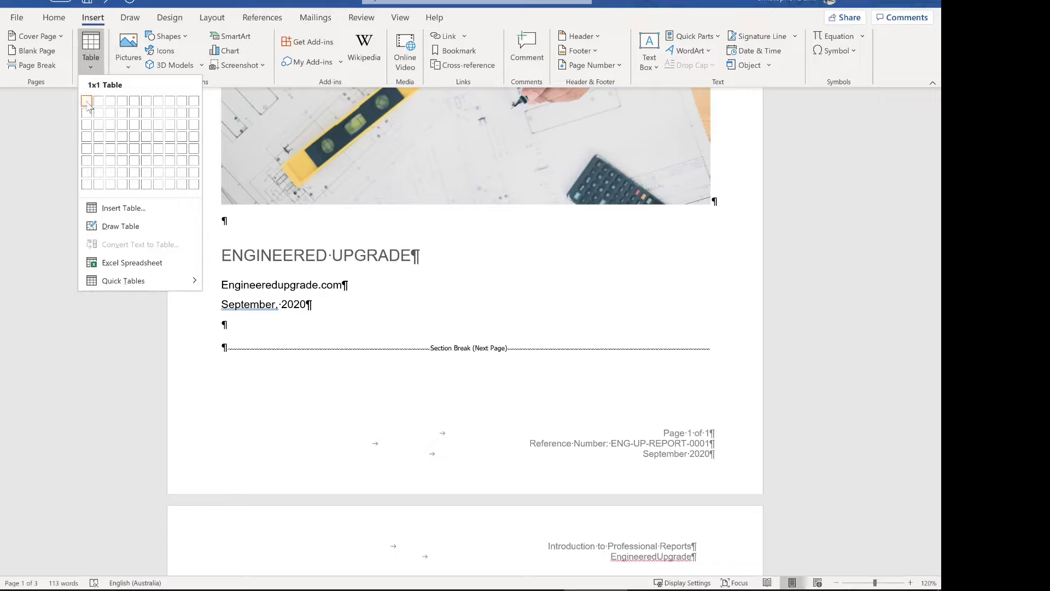
{"action": "left_click", "coordinate": [111, 125]}
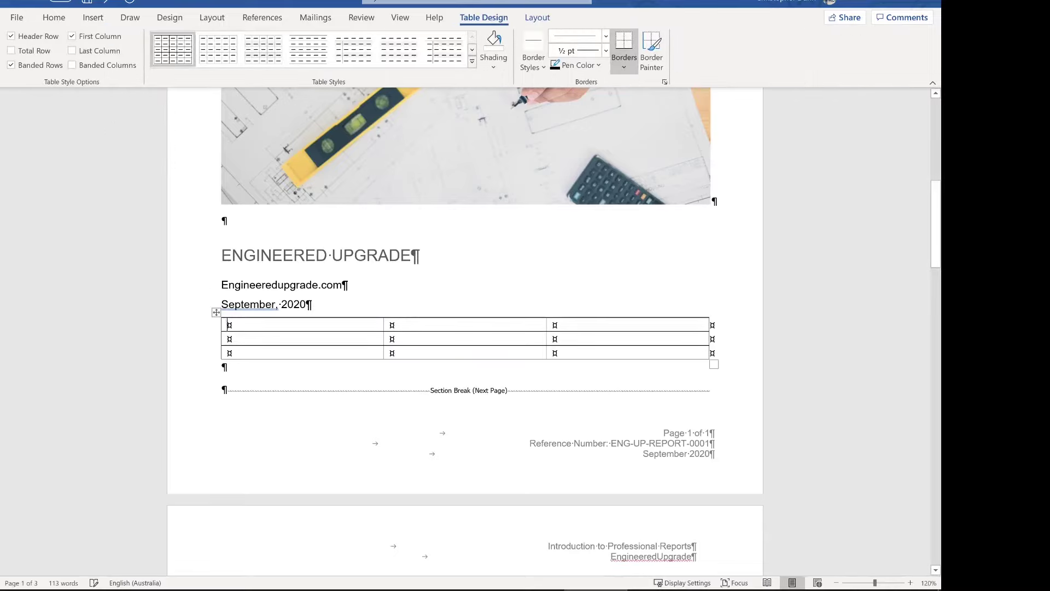
Add an empty paragraph between the date and the table, and delete the empty paragraph below the table.
{"action": "left_click", "coordinate": [329, 304]}
{"action": "key", "text": "Return"}
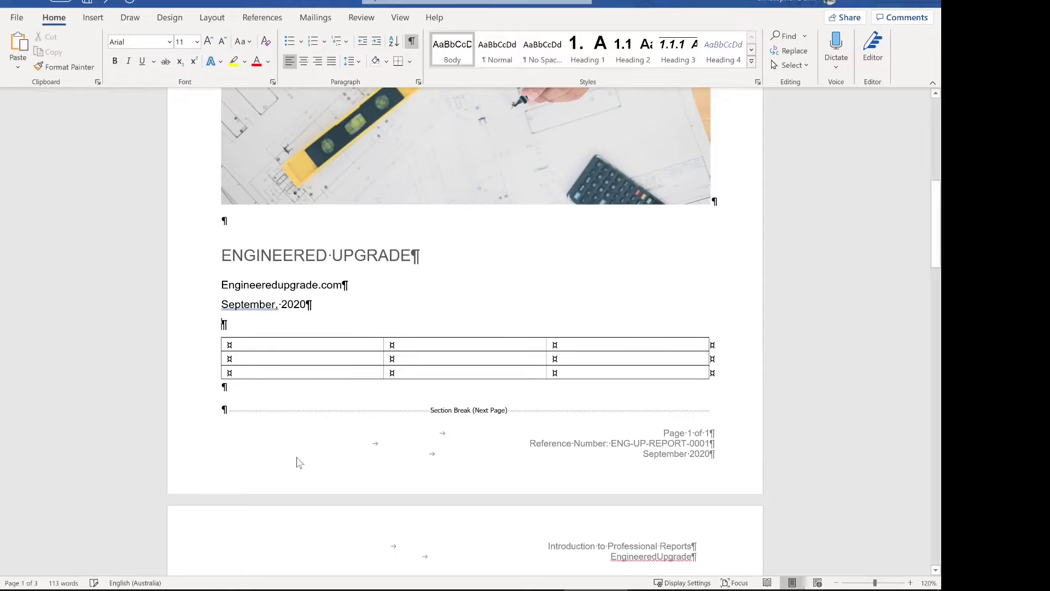
{"action": "left_click", "coordinate": [223, 386]}
{"action": "key", "text": "Delete"}
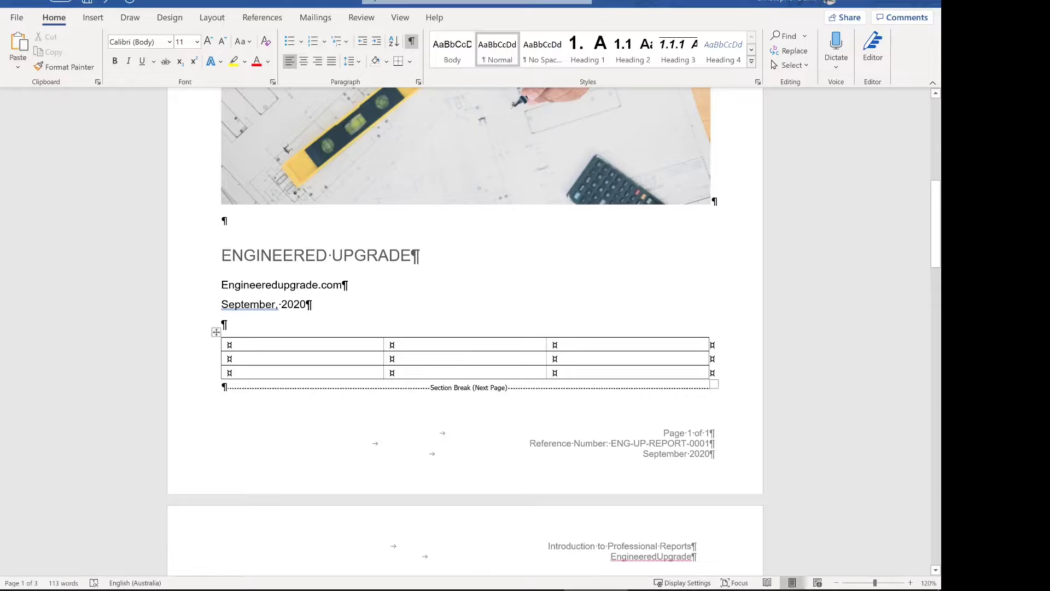
Add another empty paragraph above the table and enter Date, Author and Revision across the table's bottom row.
{"action": "left_click", "coordinate": [337, 320]}
{"action": "key", "text": "Return"}
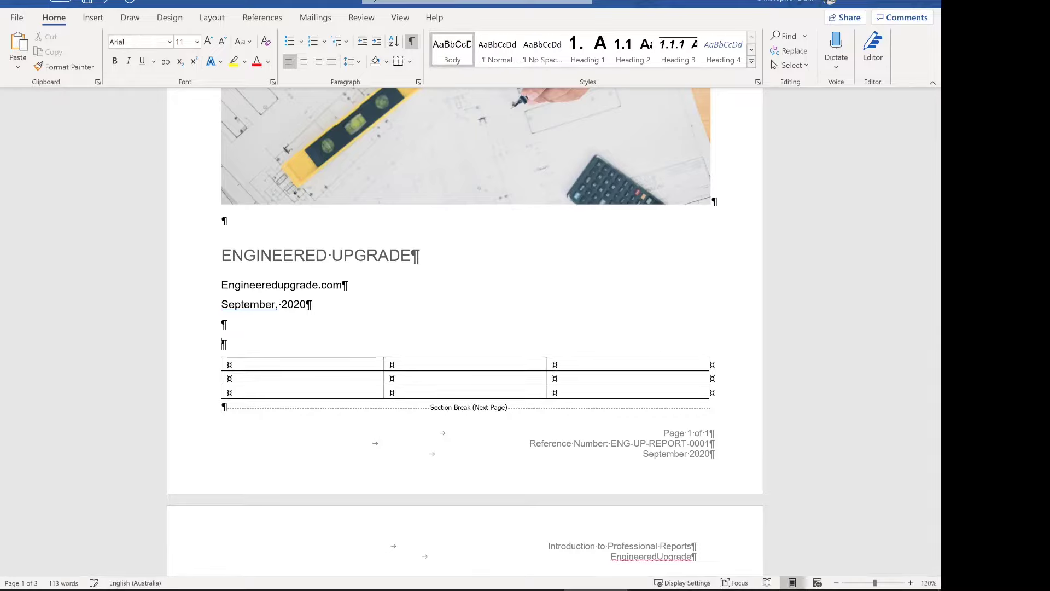
{"action": "left_click", "coordinate": [316, 392]}
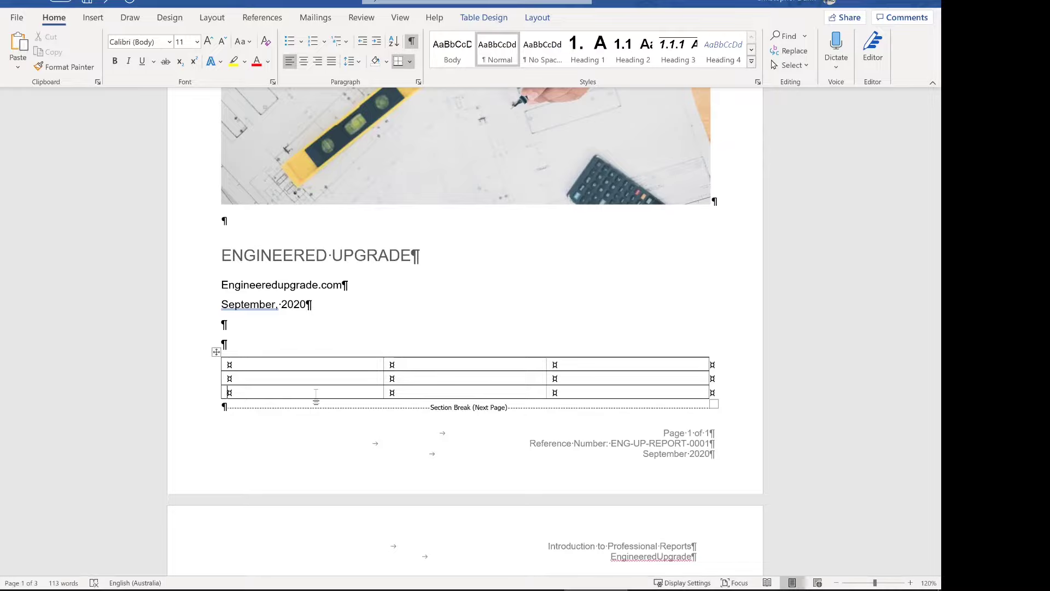
{"action": "type", "text": "Date"}
{"action": "key", "text": "Tab"}
{"action": "type", "text": "Author"}
{"action": "key", "text": "Tab"}
{"action": "type", "text": "Revie"}
{"action": "type", "text": "ion"}
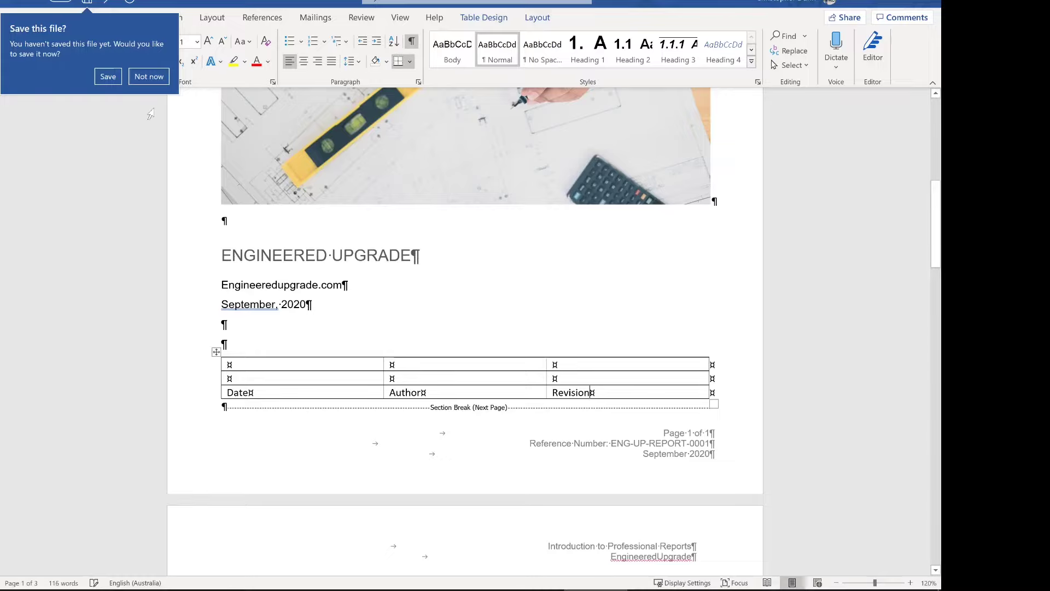
{"action": "left_click", "coordinate": [149, 78]}
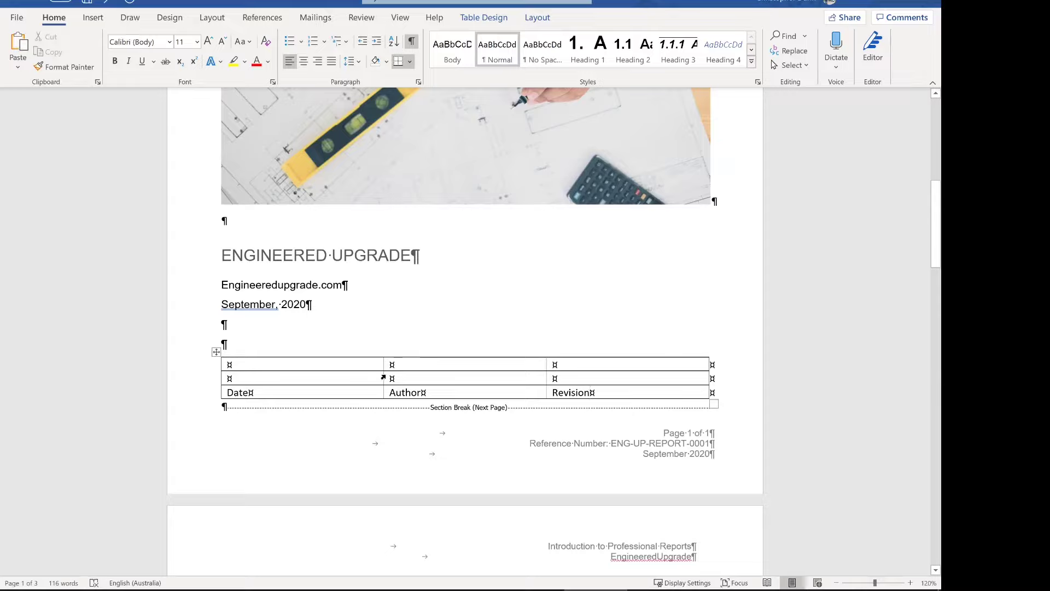
Make the table's bottom row bold and fill the middle row with 30/09/2020, the author's first name and "A - Draft".
{"action": "left_click_drag", "start_coordinate": [611, 394], "coordinate": [371, 392]}
{"action": "key", "text": "ctrl+b"}
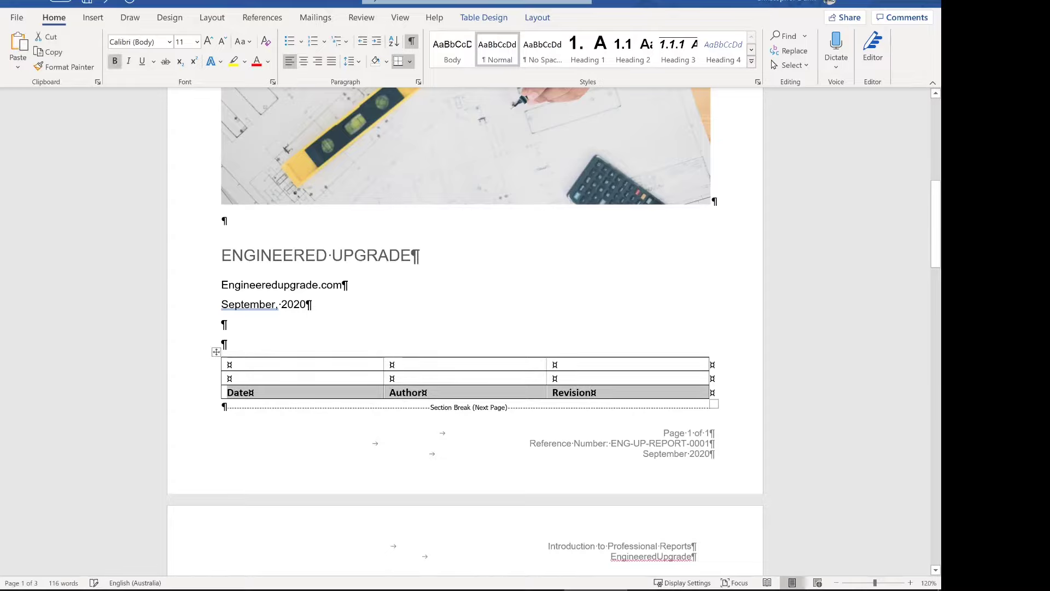
{"action": "left_click", "coordinate": [357, 375]}
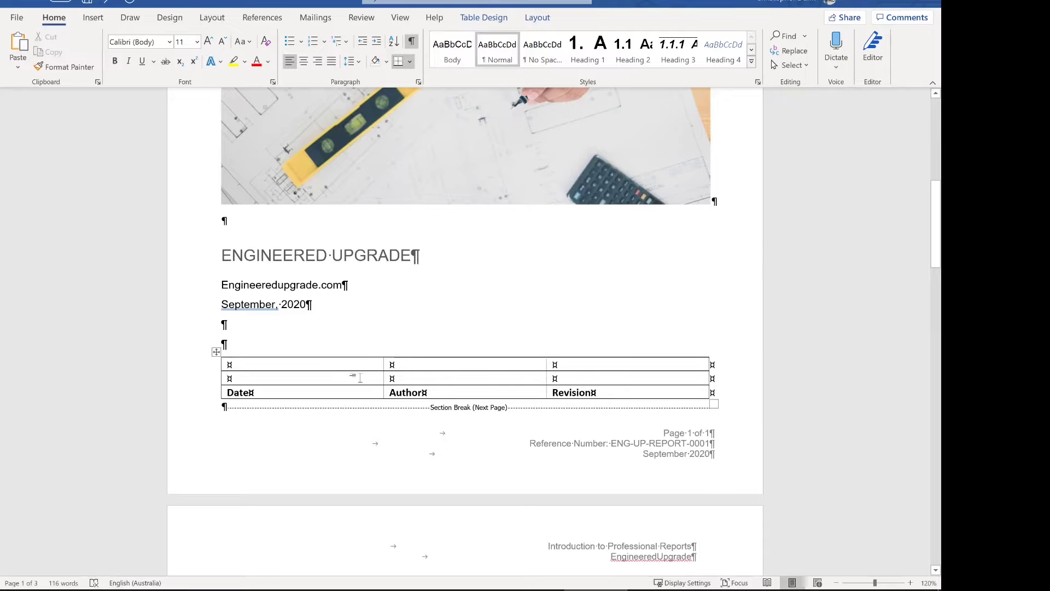
{"action": "type", "text": "30/09/2020"}
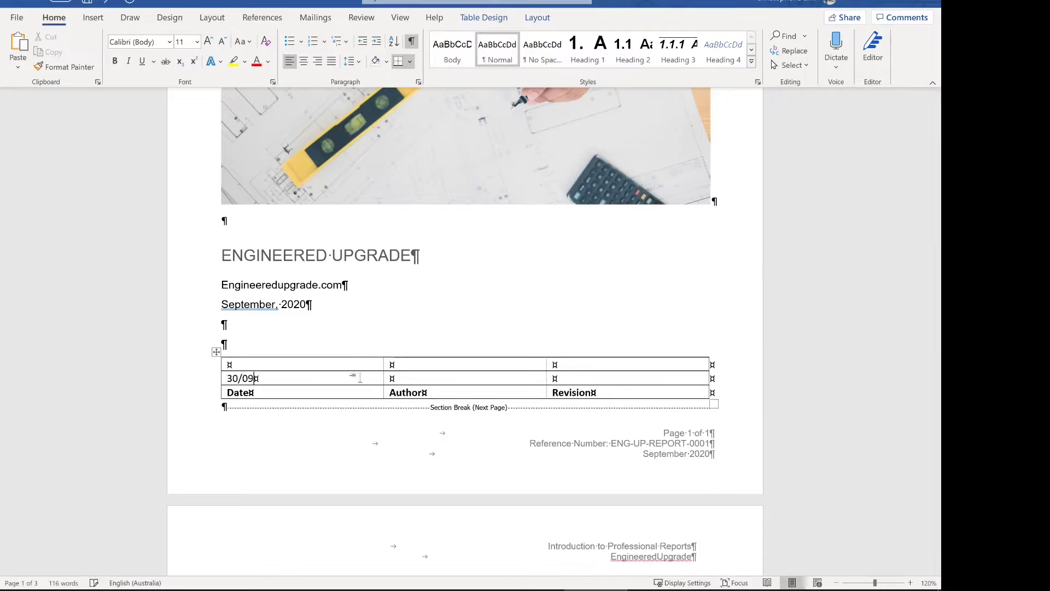
{"action": "key", "text": "Tab"}
{"action": "type", "text": "Chris"}
{"action": "key", "text": "Tab"}
{"action": "type", "text": "A - Draft"}
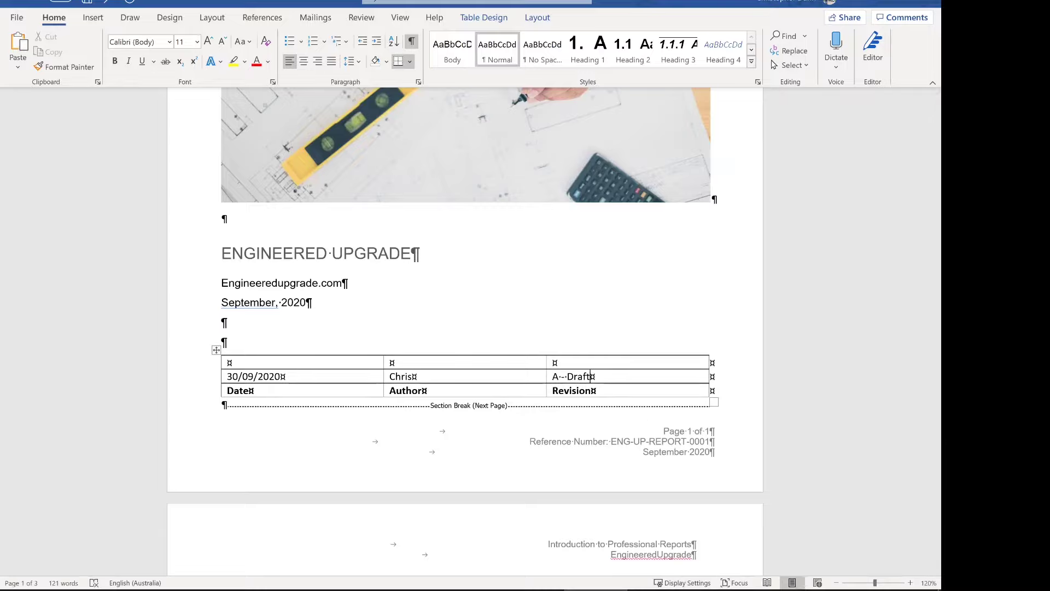
Add a paragraph below the cover page table and insert a Next Page section break there.
{"action": "scroll", "coordinate": [360, 383], "scroll_direction": "down", "scroll_amount": 2}
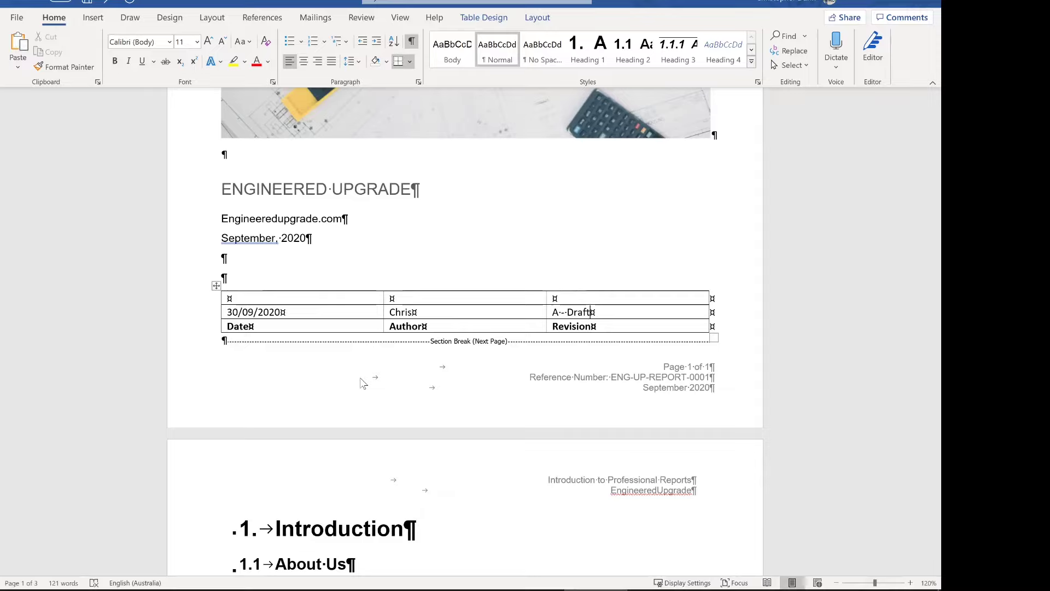
{"action": "scroll", "coordinate": [404, 451], "scroll_direction": "down", "scroll_amount": 5}
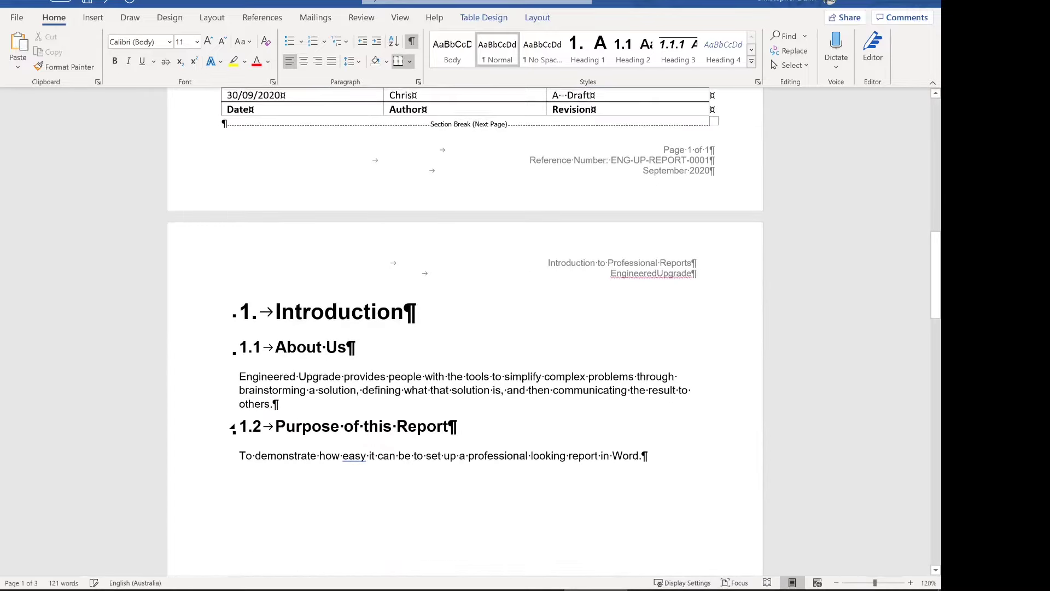
{"action": "scroll", "coordinate": [222, 232], "scroll_direction": "up", "scroll_amount": 2}
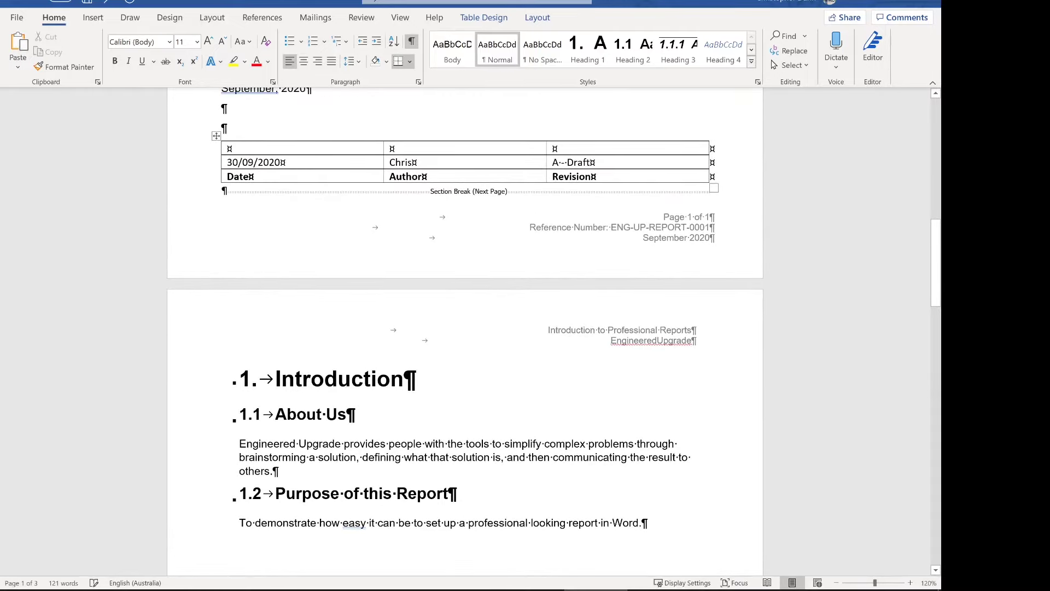
{"action": "left_click", "coordinate": [223, 190]}
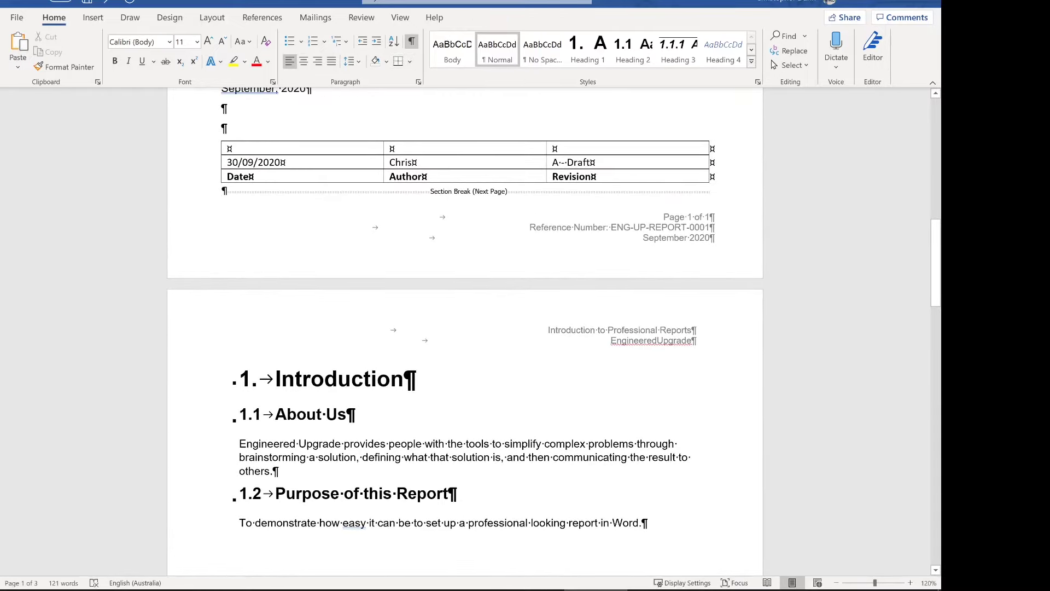
{"action": "key", "text": "Return"}
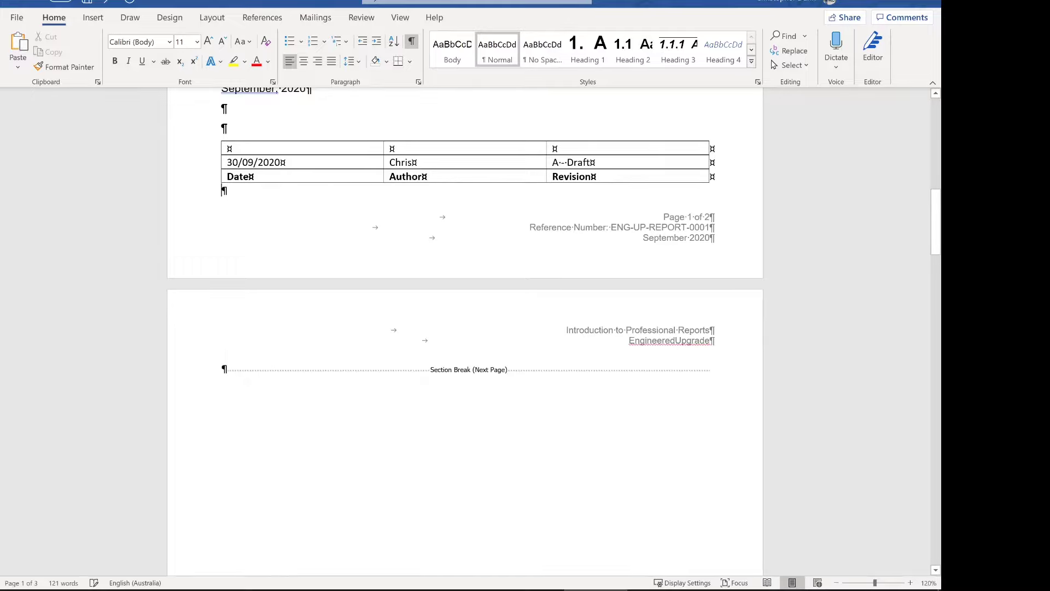
{"action": "left_click", "coordinate": [211, 19]}
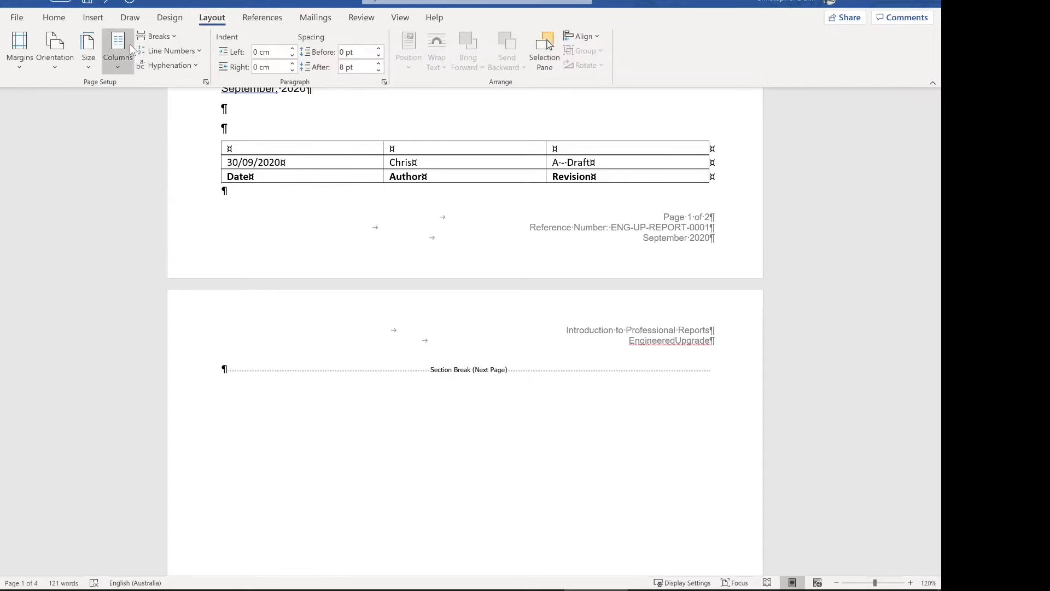
{"action": "left_click", "coordinate": [176, 38]}
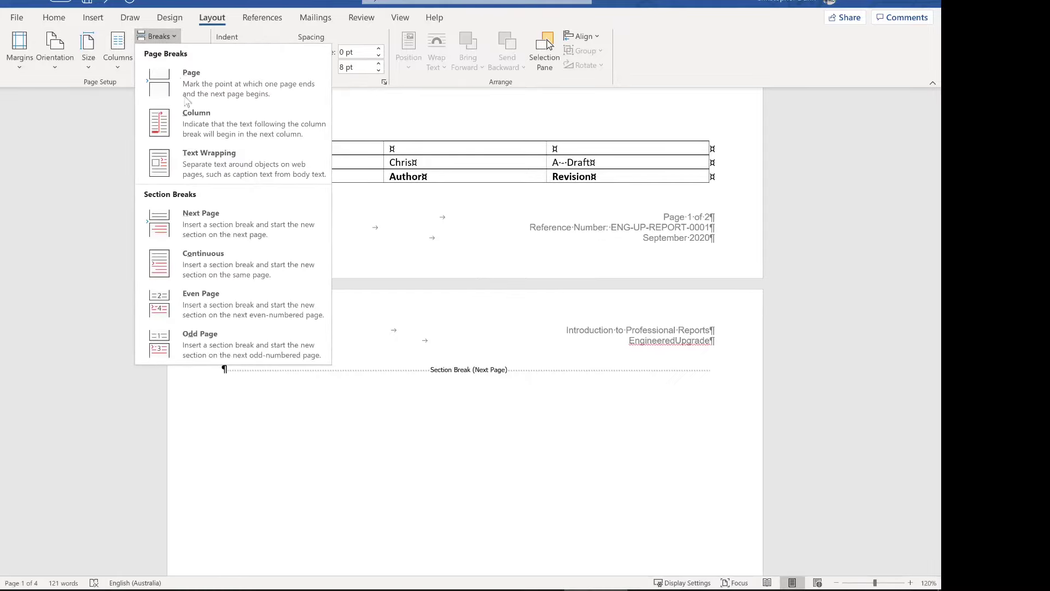
{"action": "left_click", "coordinate": [248, 227]}
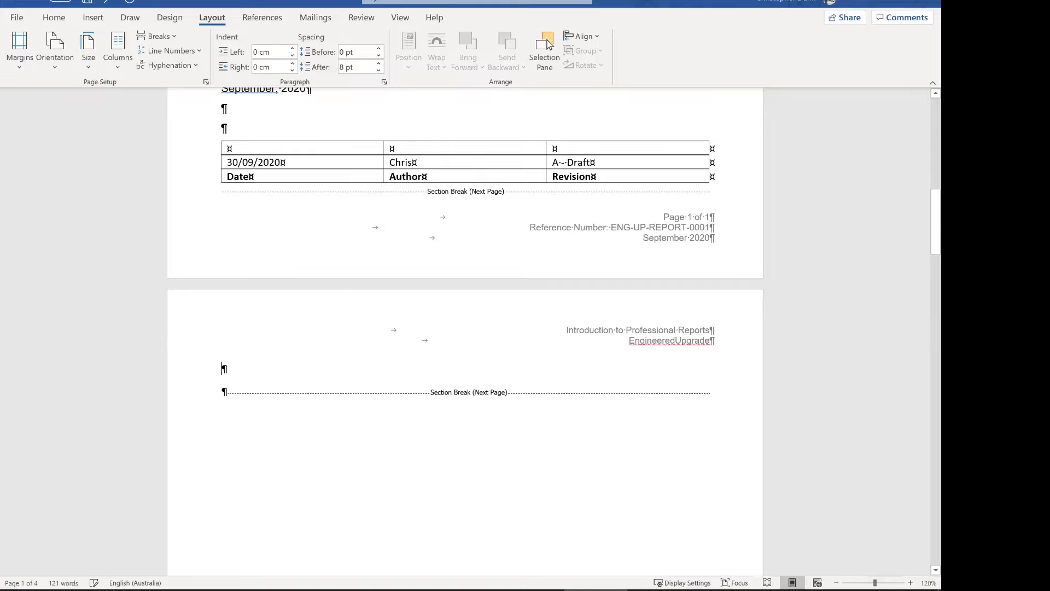
Insert the Automatic Table 2 table of contents on the new page after the cover page.
{"action": "left_click", "coordinate": [98, 18]}
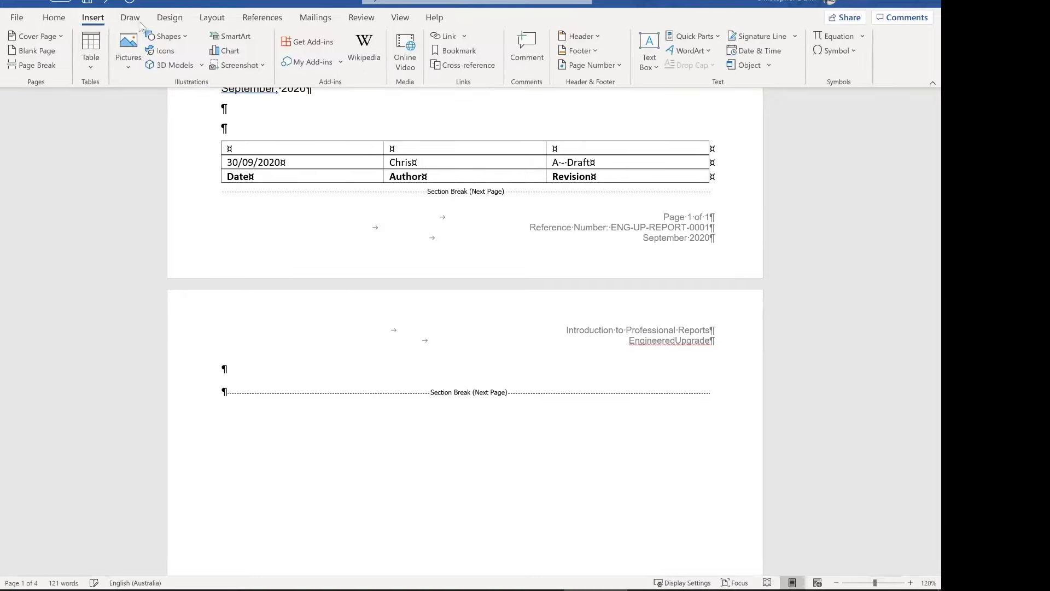
{"action": "left_click", "coordinate": [257, 18]}
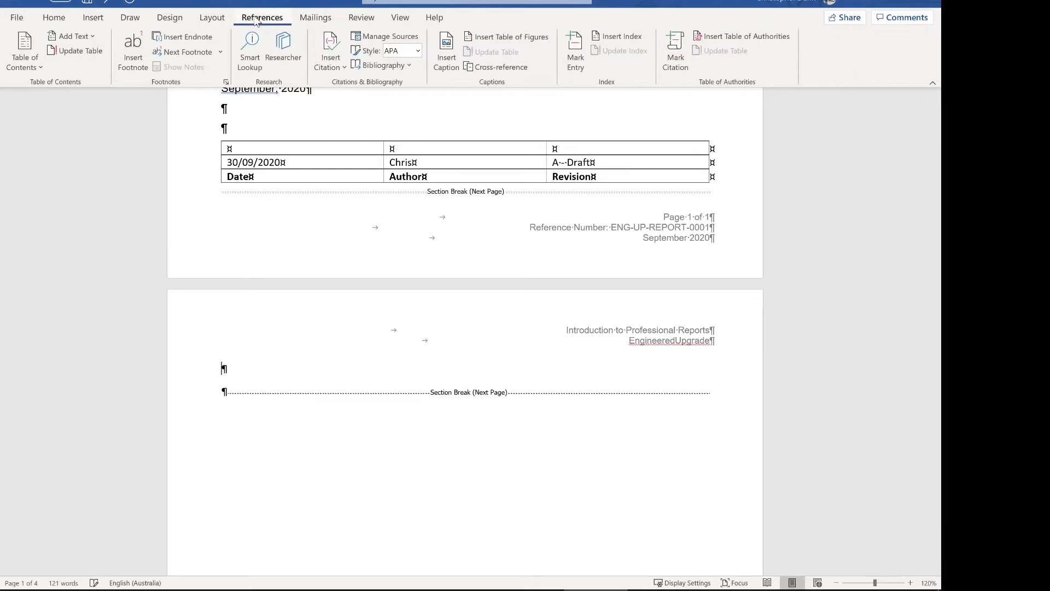
{"action": "left_click", "coordinate": [31, 65]}
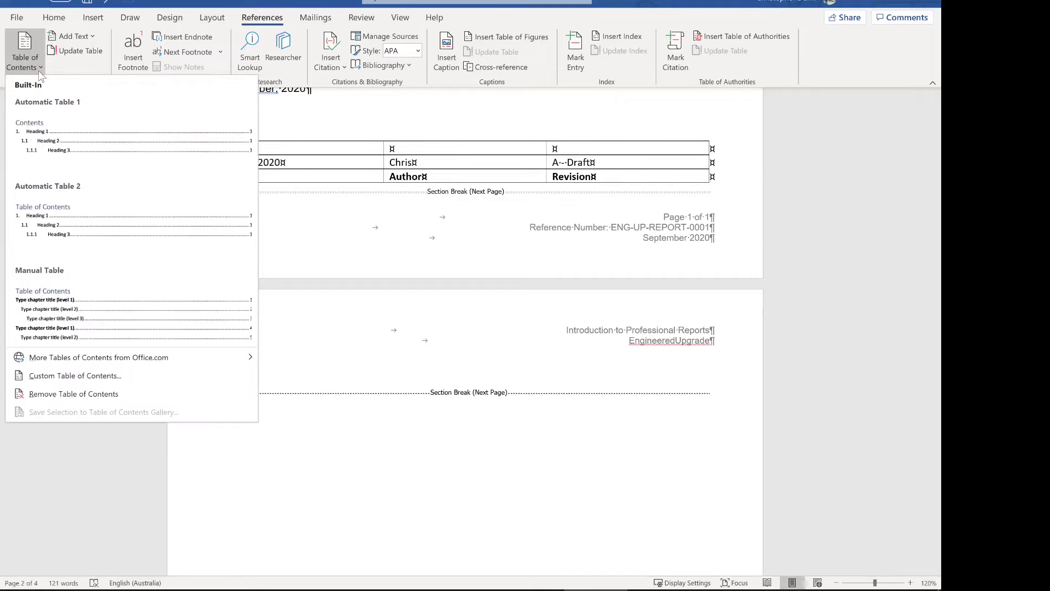
{"action": "left_click", "coordinate": [67, 216]}
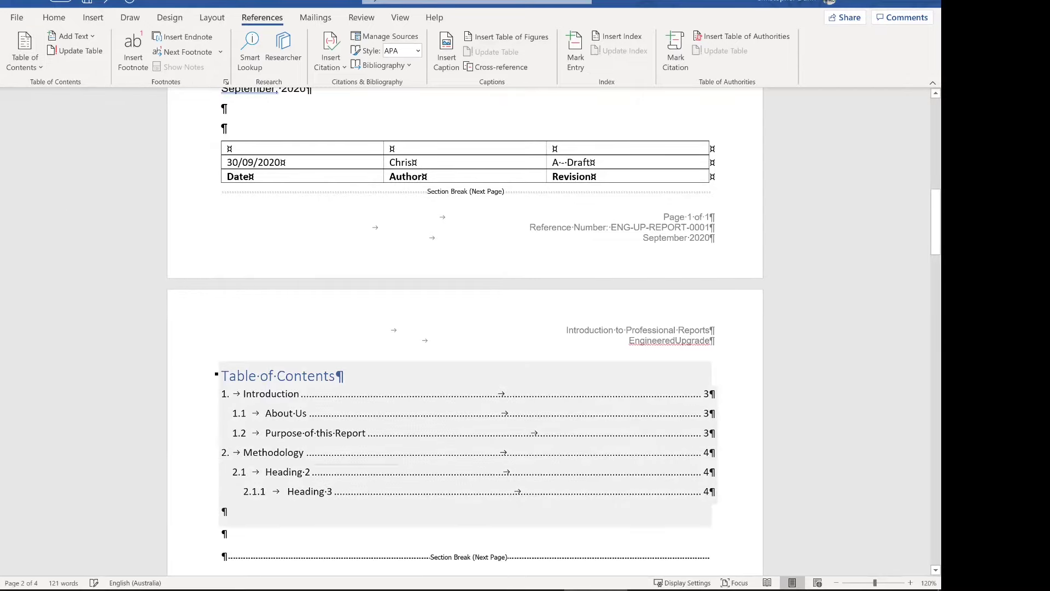
Modify the TOC Heading style so that its font color is Automatic.
{"action": "scroll", "coordinate": [465, 328], "scroll_direction": "down", "scroll_amount": 1}
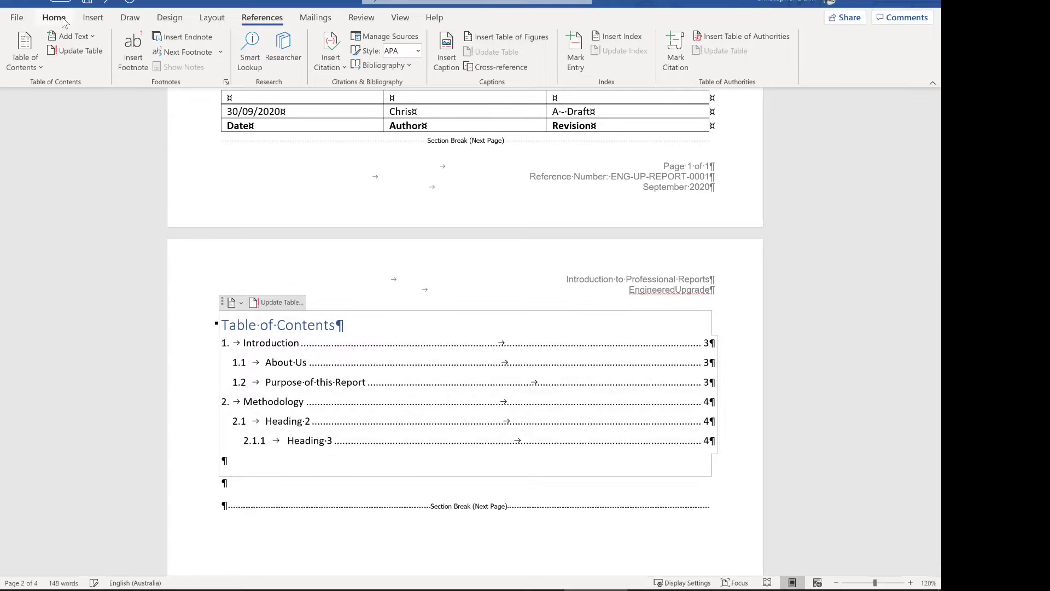
{"action": "left_click", "coordinate": [62, 21]}
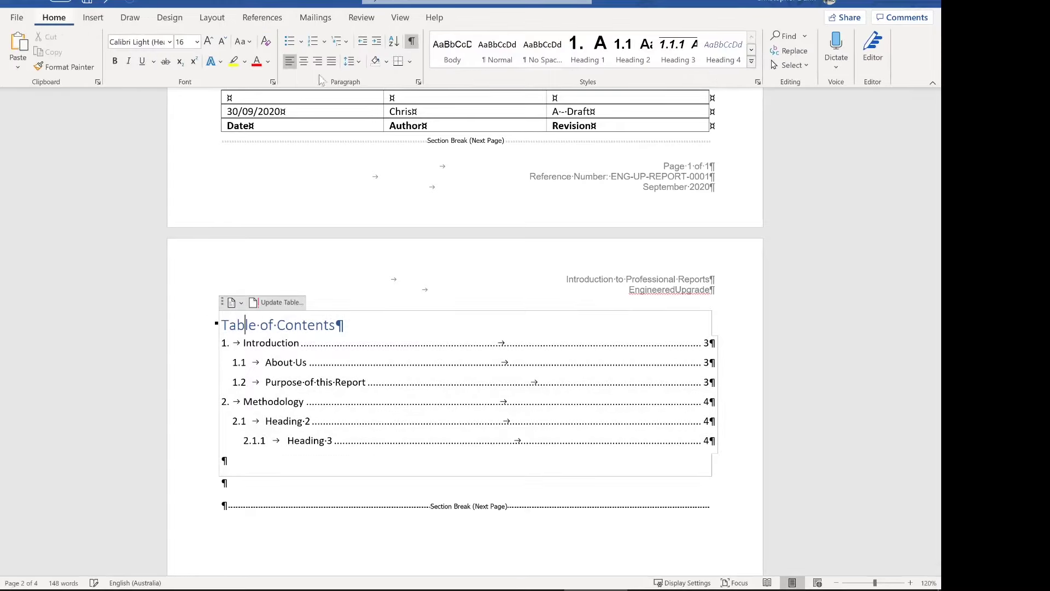
{"action": "left_click", "coordinate": [751, 51]}
{"action": "left_click", "coordinate": [752, 51]}
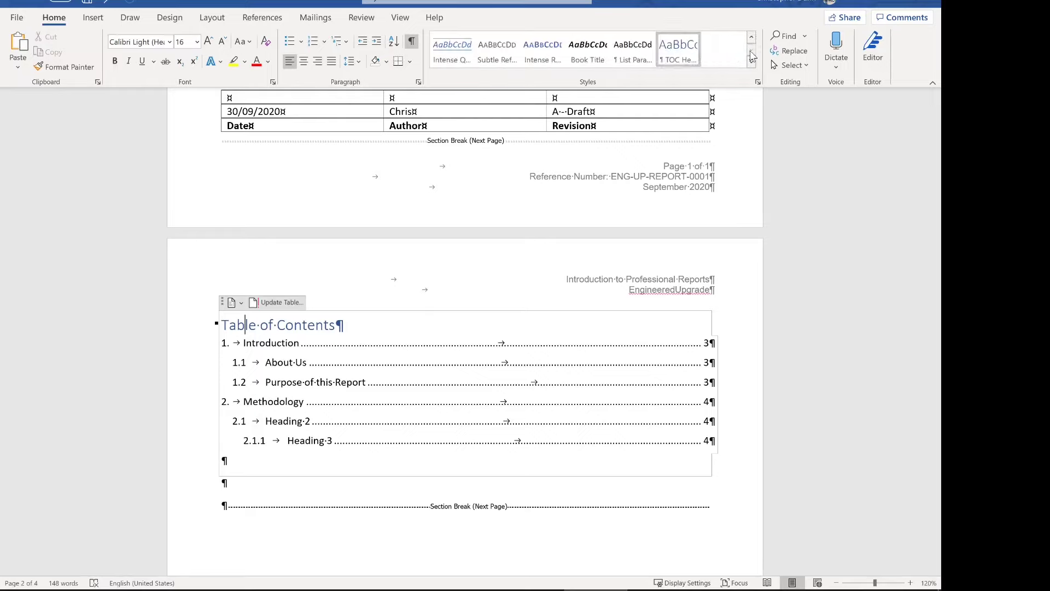
{"action": "right_click", "coordinate": [696, 51]}
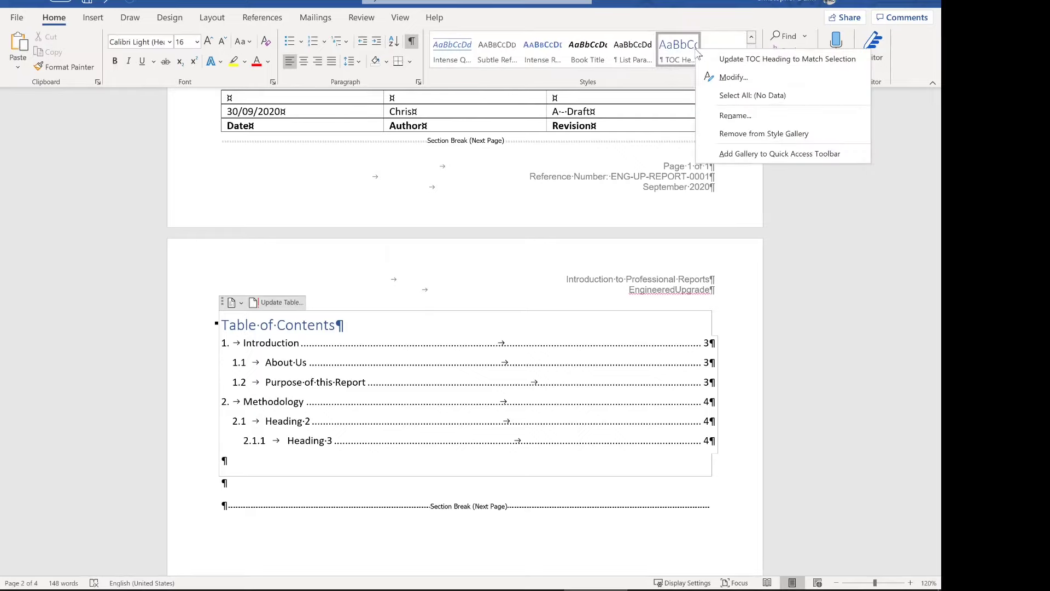
{"action": "left_click", "coordinate": [730, 78]}
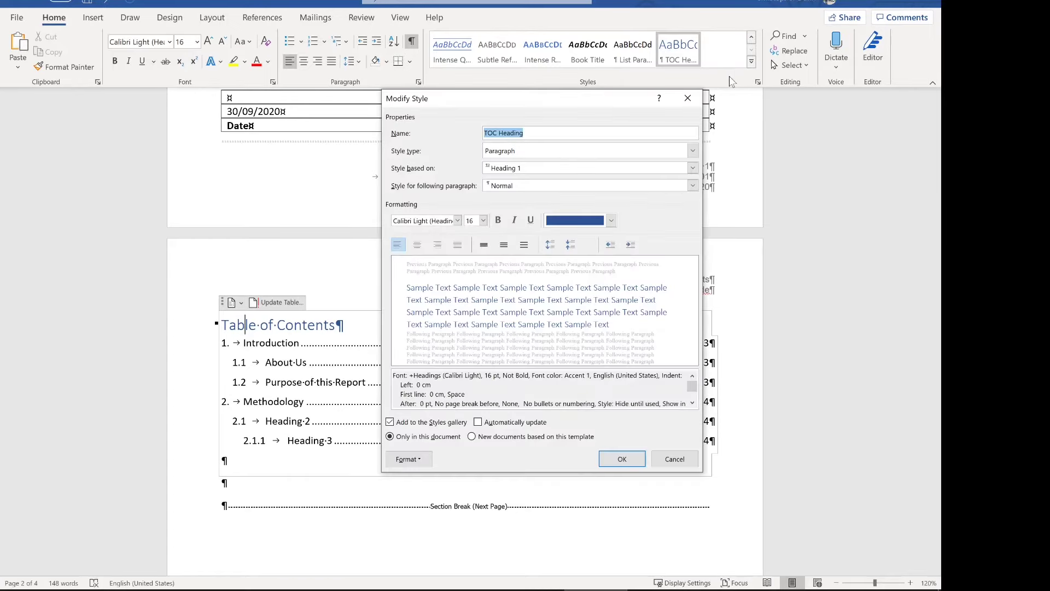
{"action": "left_click", "coordinate": [407, 459]}
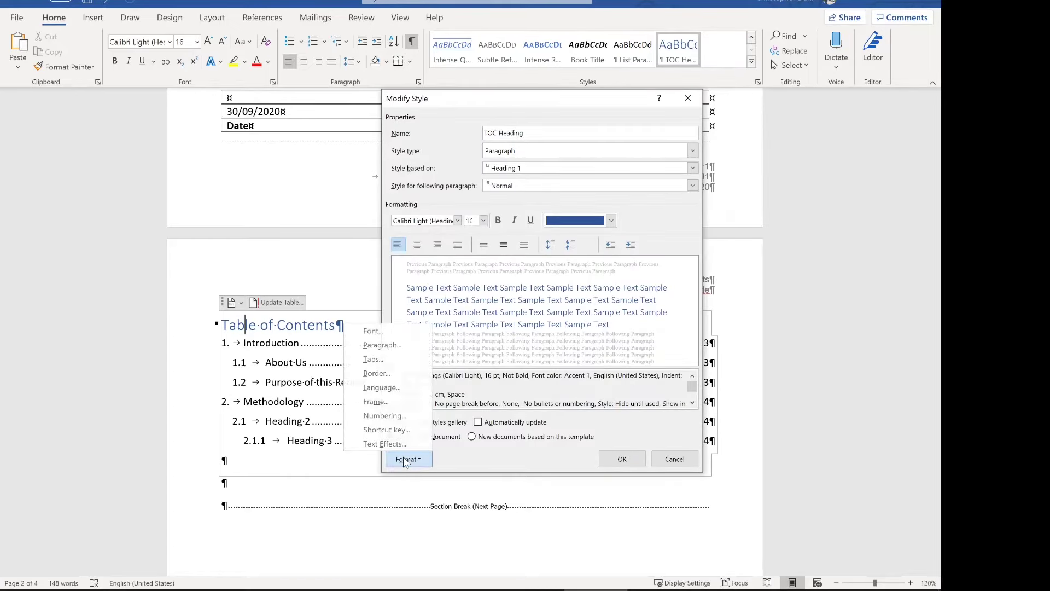
{"action": "left_click", "coordinate": [389, 330]}
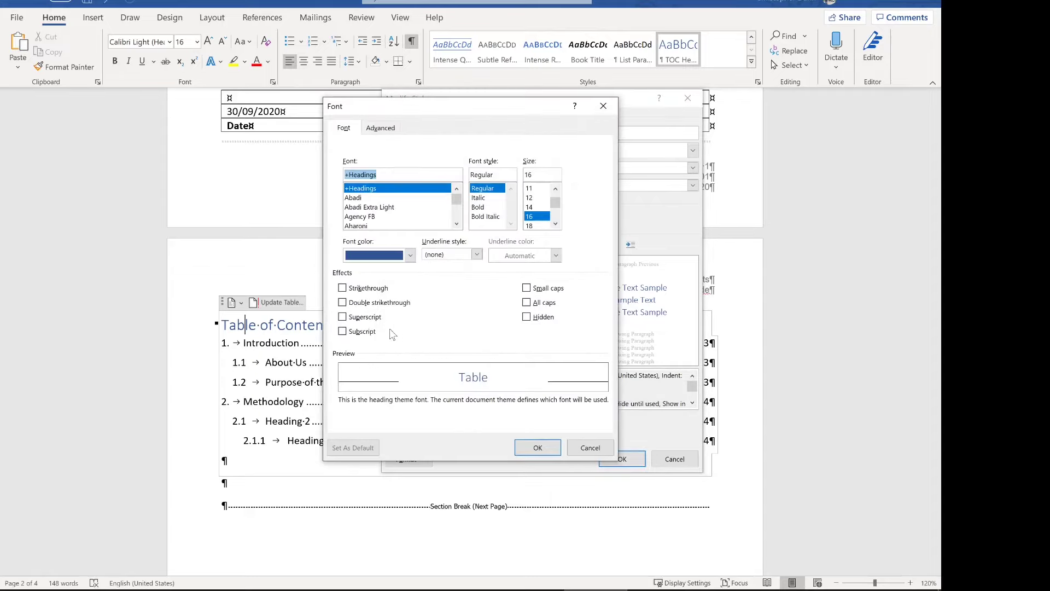
{"action": "left_click", "coordinate": [410, 257]}
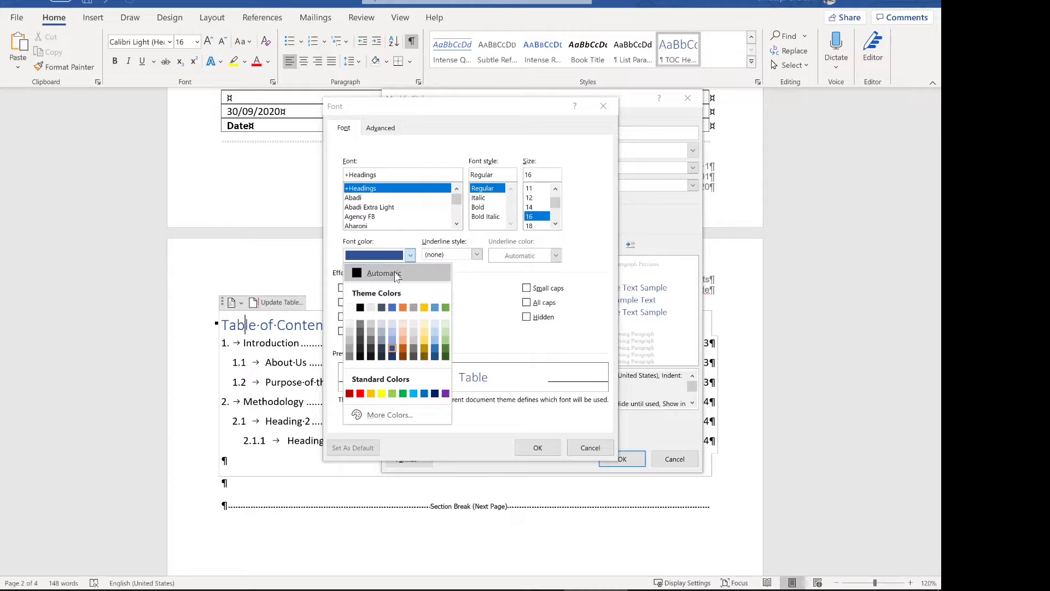
{"action": "left_click", "coordinate": [396, 273]}
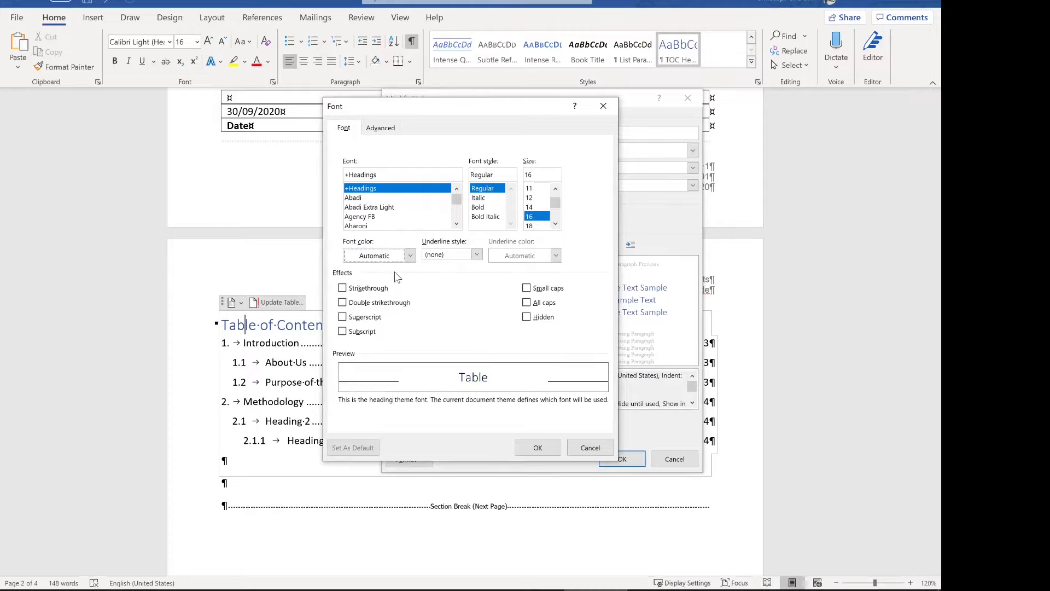
Set the TOC Heading style's font to Arial and apply the style changes.
{"action": "triple_click", "coordinate": [406, 174]}
{"action": "type", "text": "Arial"}
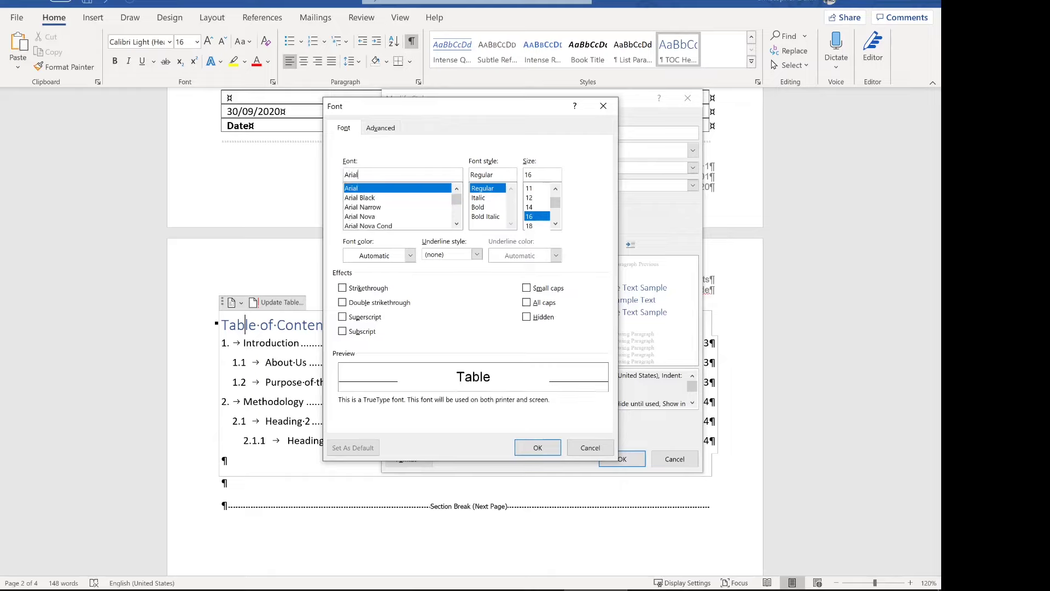
{"action": "left_click", "coordinate": [534, 447]}
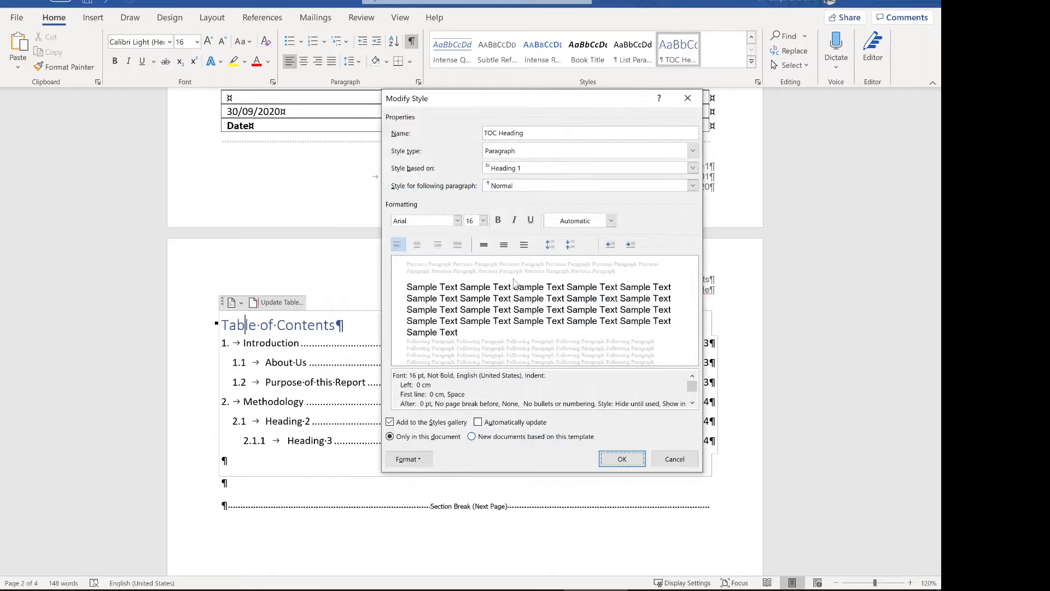
{"action": "left_click", "coordinate": [612, 459]}
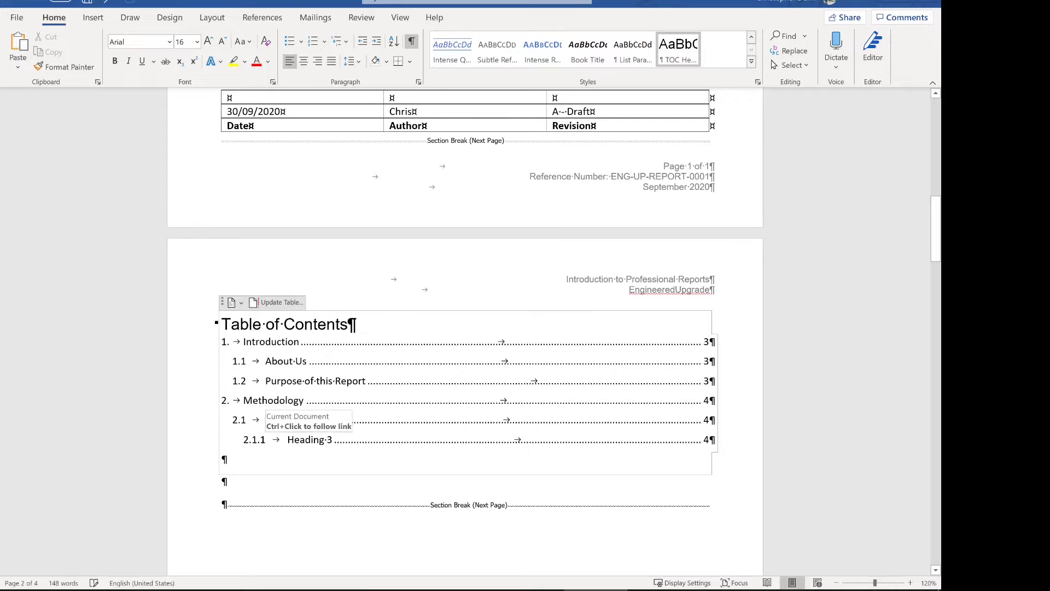
{"action": "scroll", "coordinate": [465, 328], "scroll_direction": "down", "scroll_amount": 2}
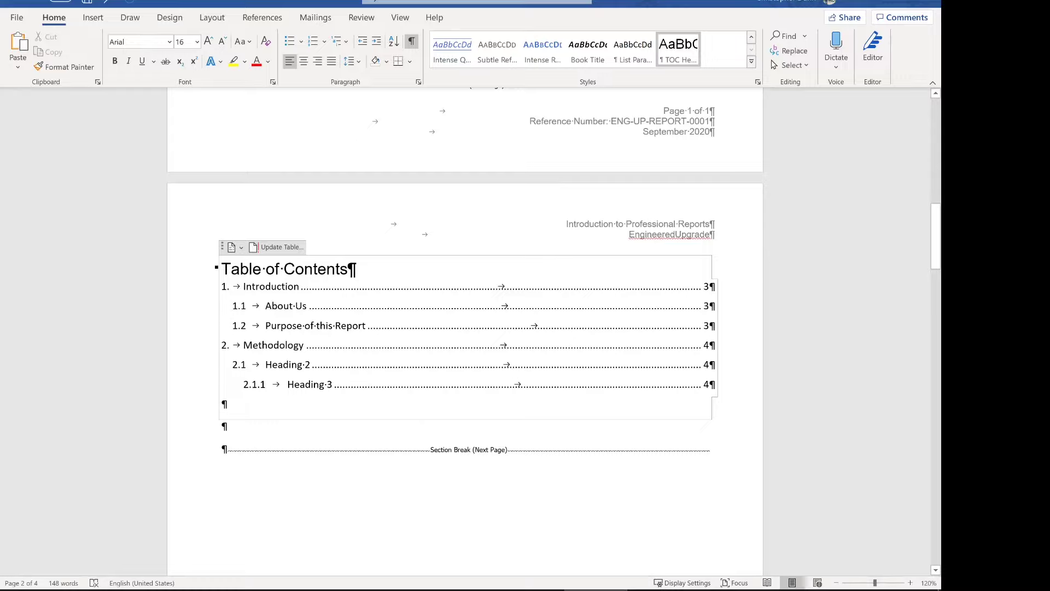
{"action": "scroll", "coordinate": [464, 328], "scroll_direction": "down", "scroll_amount": 20}
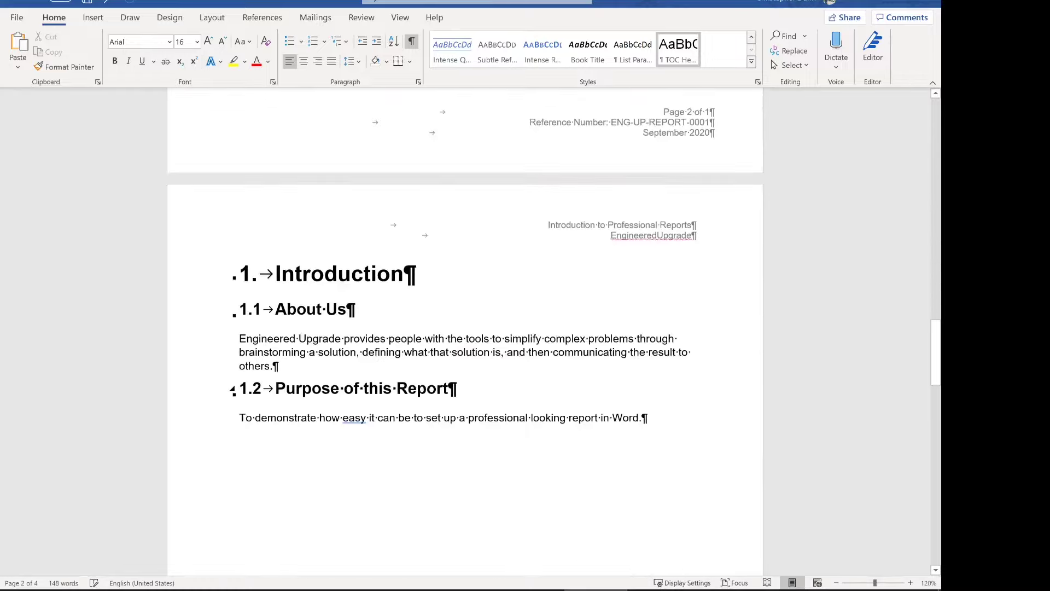
{"action": "scroll", "coordinate": [465, 328], "scroll_direction": "down", "scroll_amount": 20}
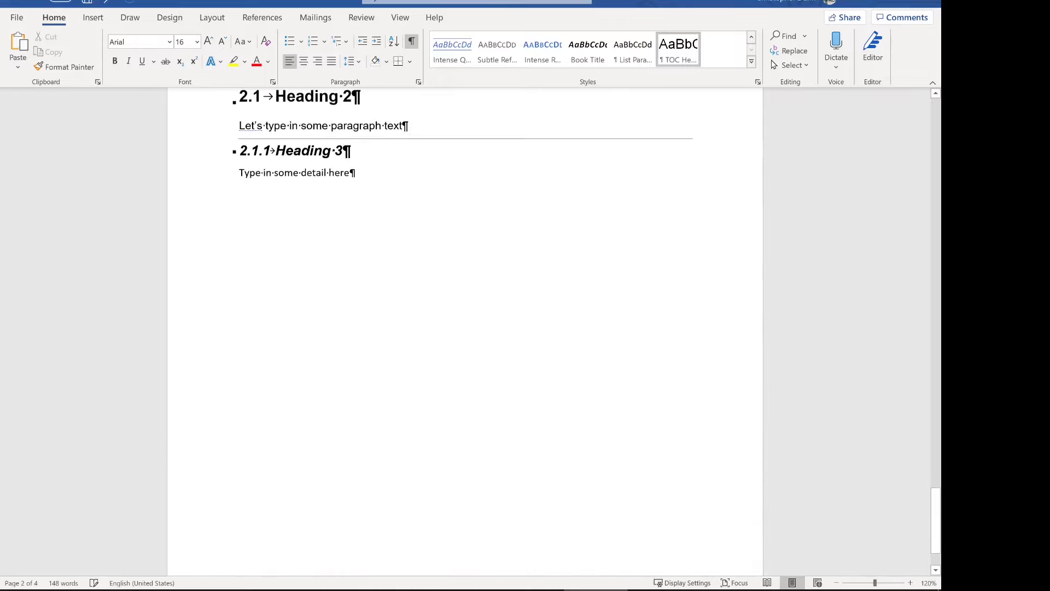
Apply the List Paragraph style to the Methodology lines from Paragraphs through Tables.
{"action": "key", "text": "ctrl+z"}
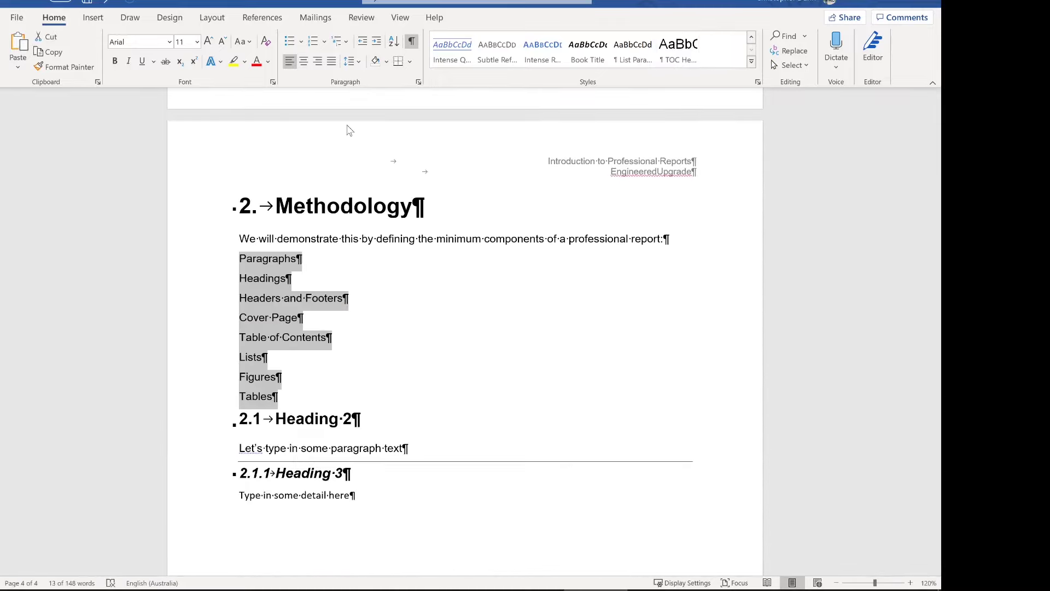
{"action": "left_click", "coordinate": [285, 396]}
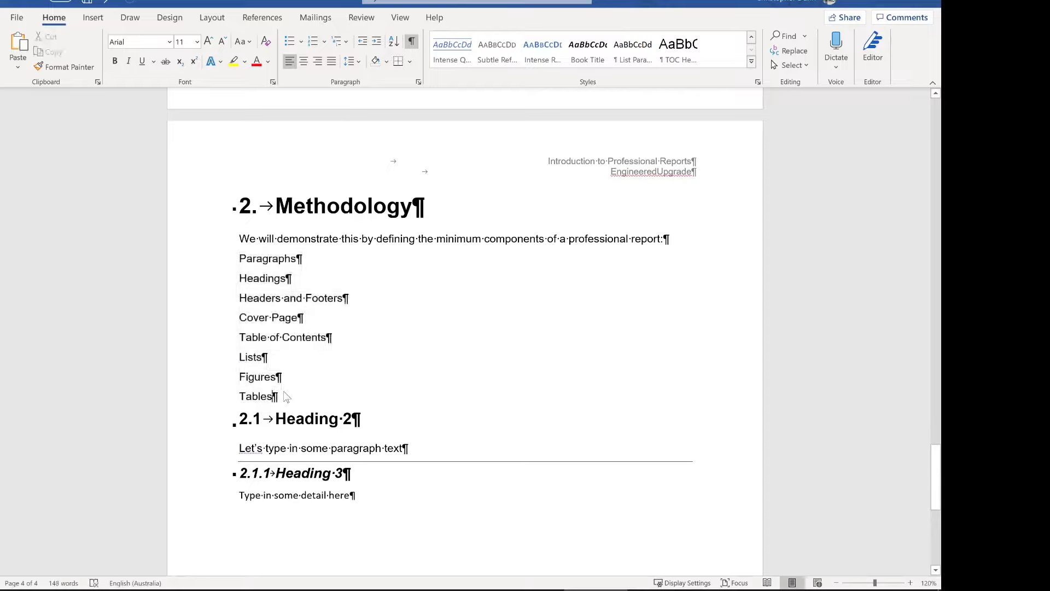
{"action": "key", "text": "ctrl+shift+Up"}
{"action": "key", "text": "ctrl+shift+Up"}
{"action": "key", "text": "ctrl+shift+Up"}
{"action": "key", "text": "ctrl+shift+Up"}
{"action": "key", "text": "ctrl+shift+Up"}
{"action": "key", "text": "ctrl+shift+Up"}
{"action": "key", "text": "ctrl+shift+Up"}
{"action": "key", "text": "ctrl+shift+Up"}
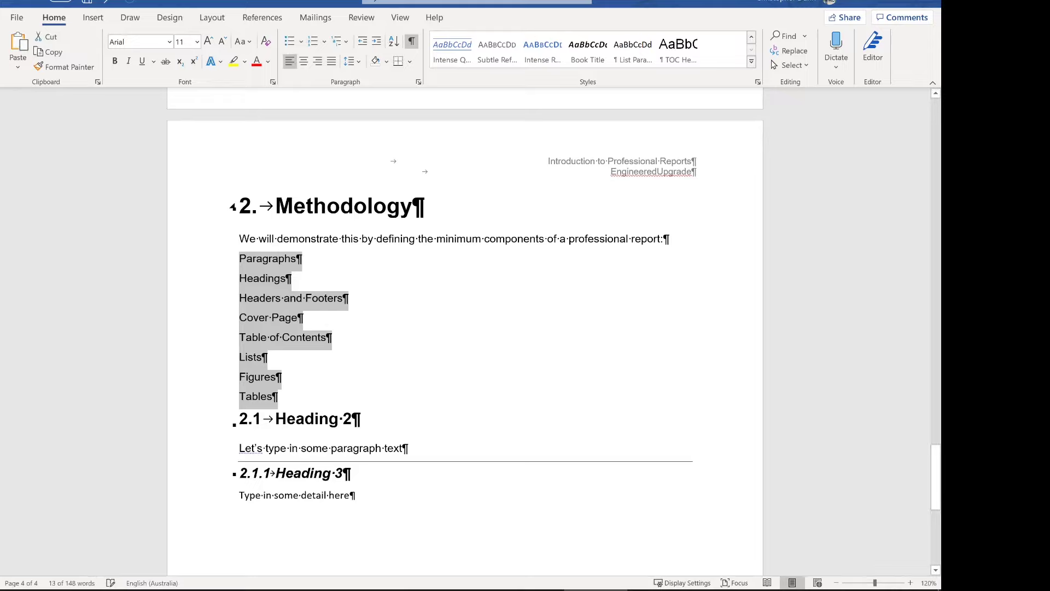
{"action": "left_click", "coordinate": [752, 37]}
{"action": "left_click", "coordinate": [751, 39]}
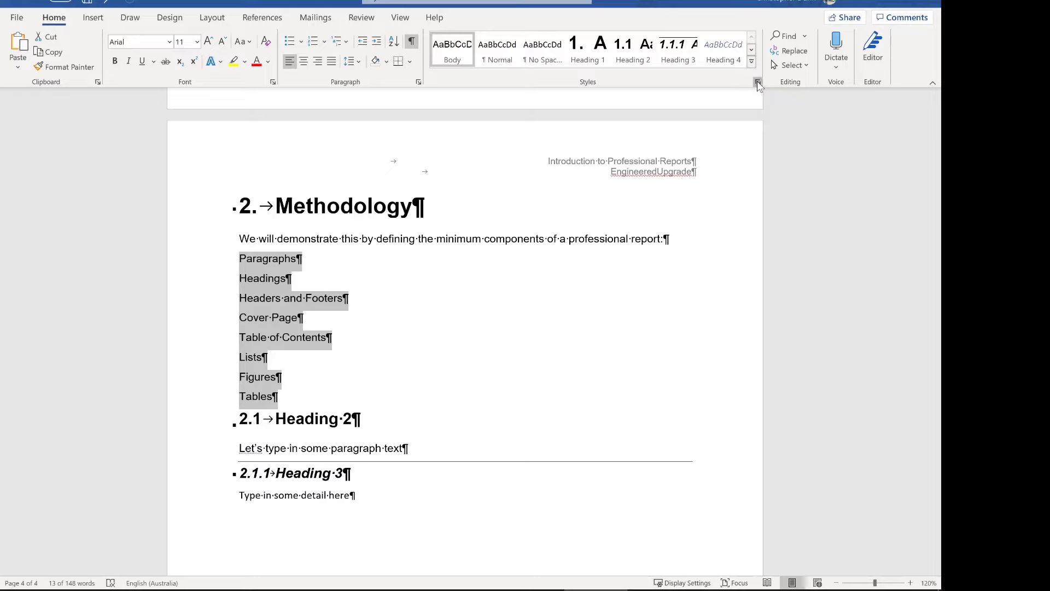
{"action": "left_click", "coordinate": [757, 82]}
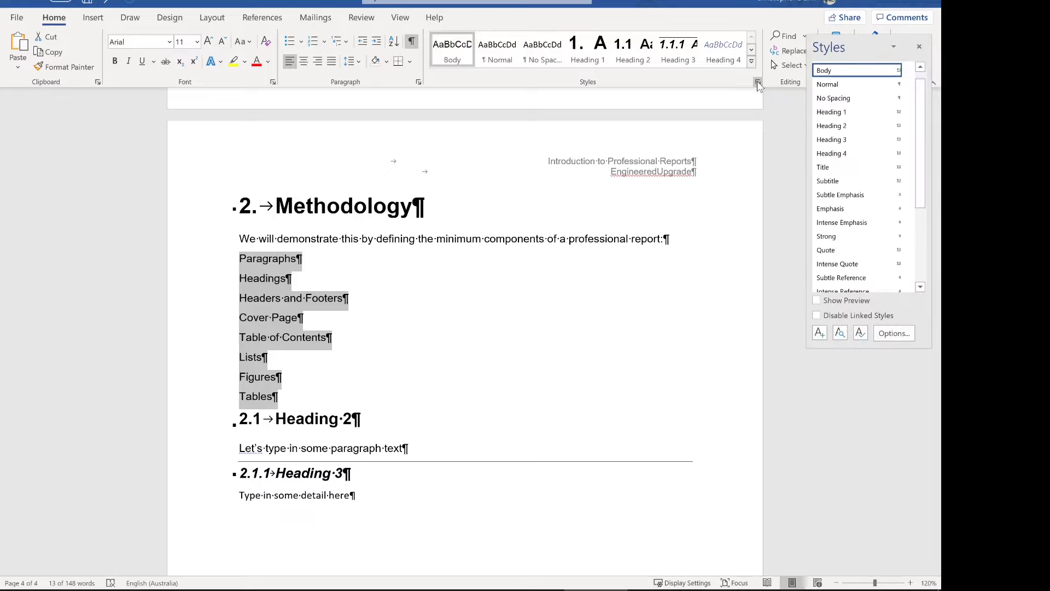
{"action": "scroll", "coordinate": [846, 223], "scroll_direction": "down", "scroll_amount": 1}
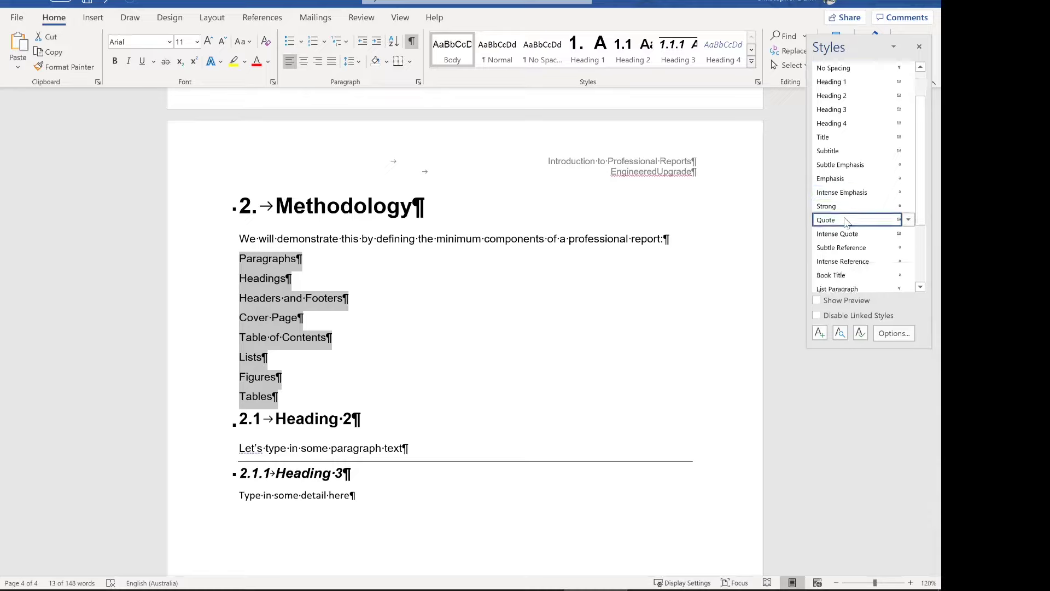
{"action": "scroll", "coordinate": [846, 224], "scroll_direction": "down", "scroll_amount": 1}
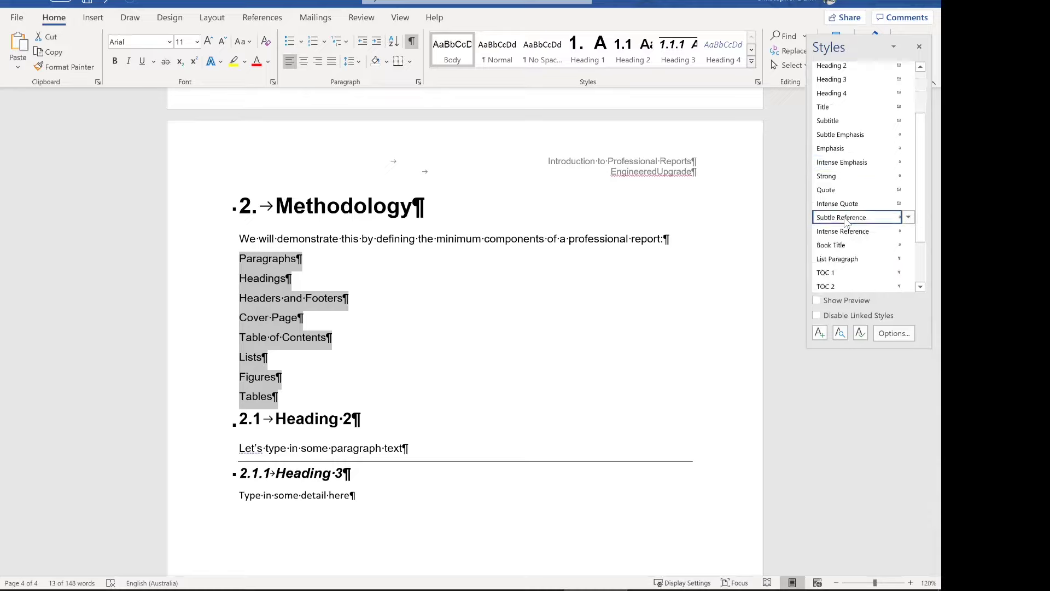
{"action": "left_click", "coordinate": [856, 259]}
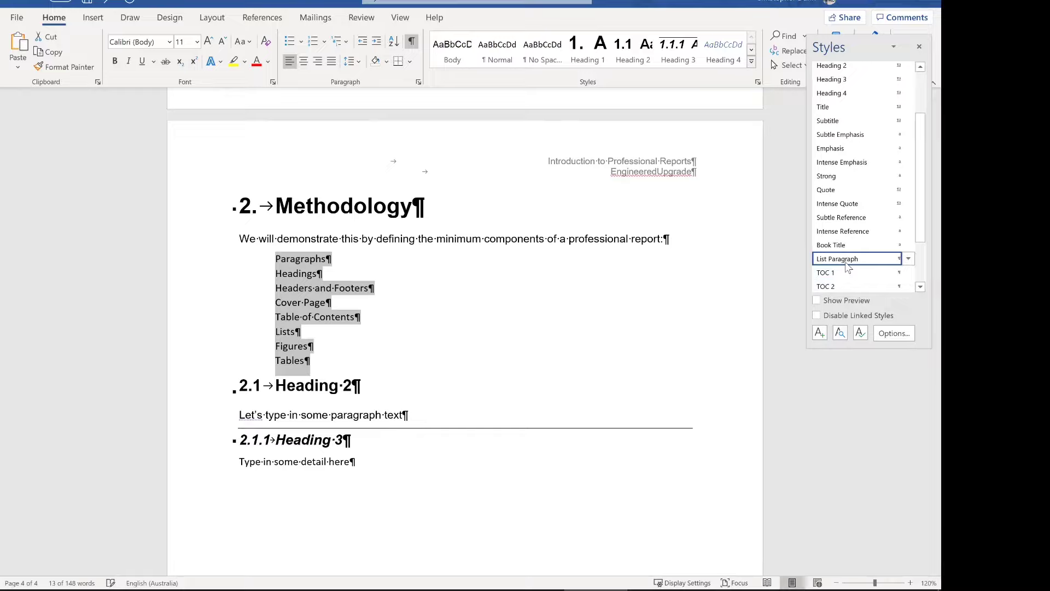
Modify the List Paragraph style so that its font is Arial.
{"action": "left_click", "coordinate": [908, 258]}
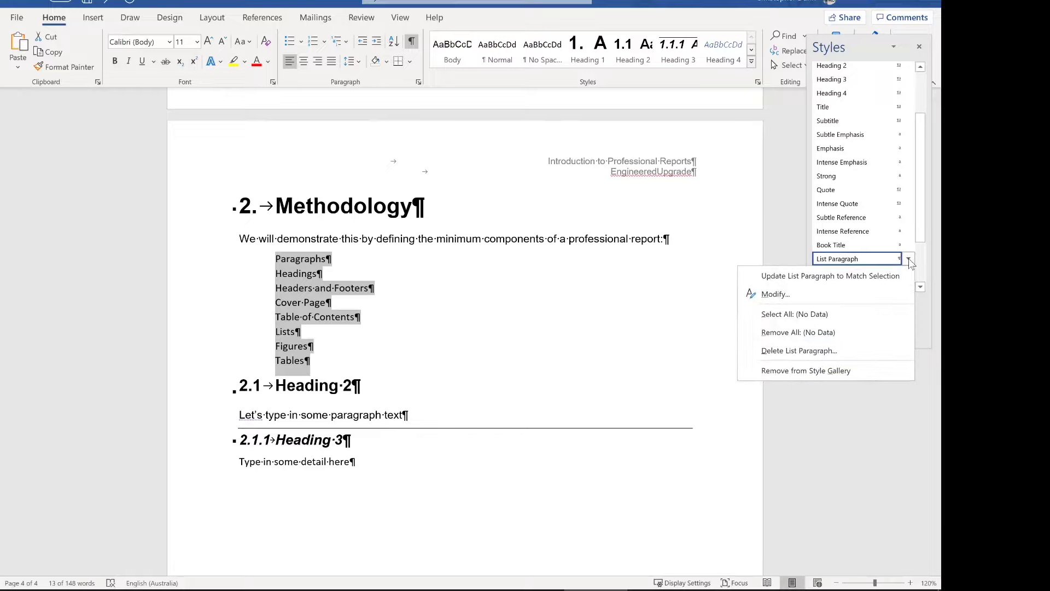
{"action": "left_click", "coordinate": [830, 298]}
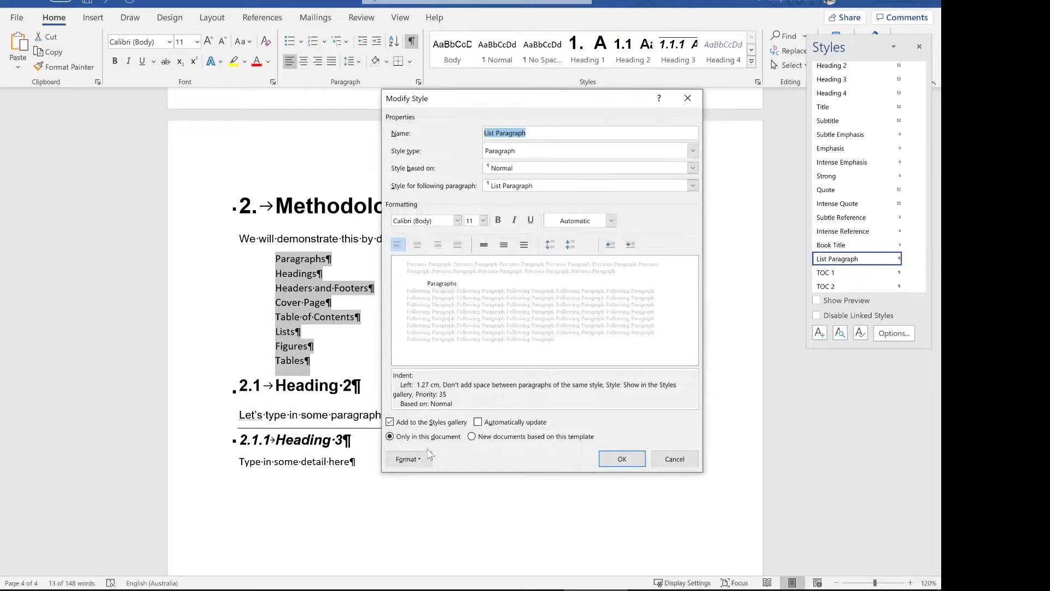
{"action": "left_click", "coordinate": [427, 458]}
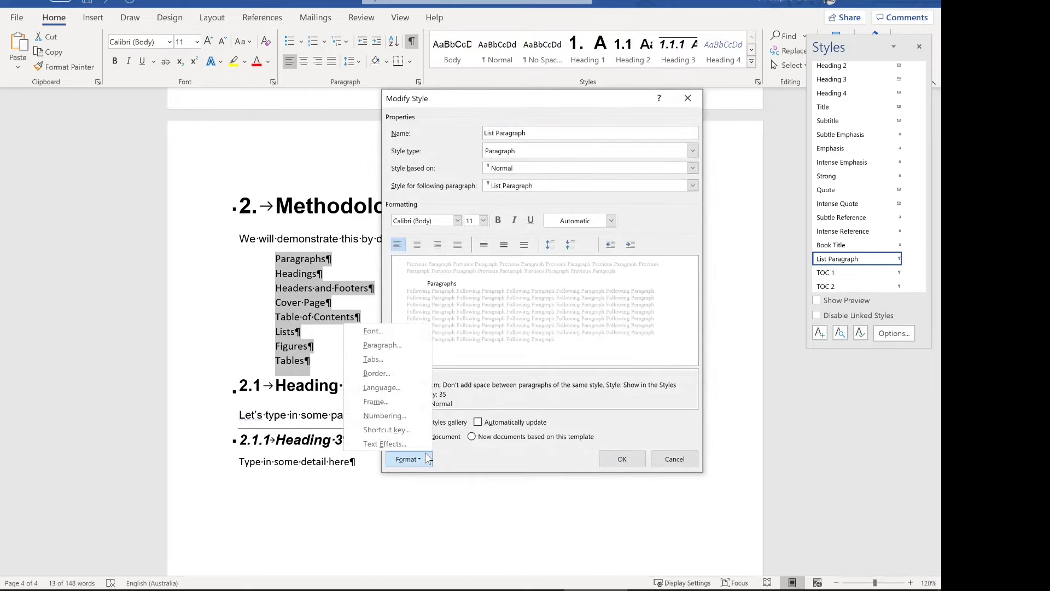
{"action": "left_click", "coordinate": [371, 331]}
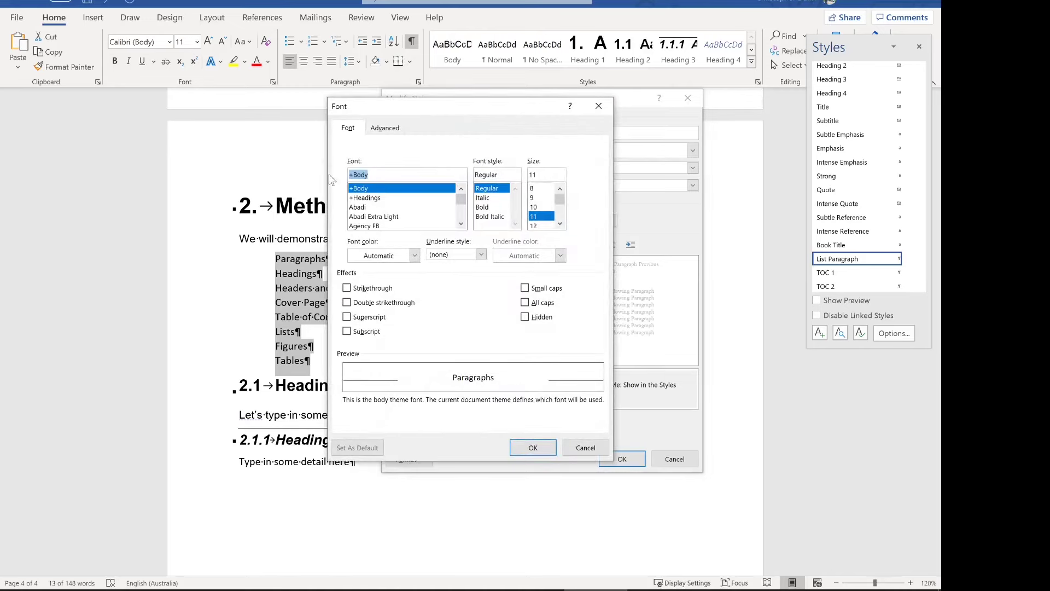
{"action": "type", "text": "Arial"}
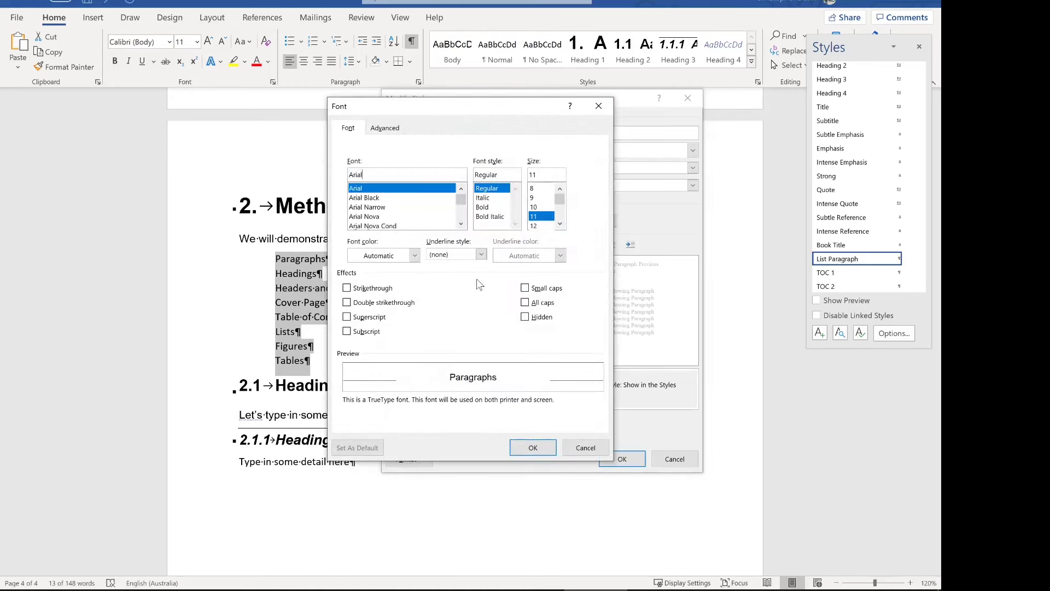
{"action": "left_click", "coordinate": [526, 447]}
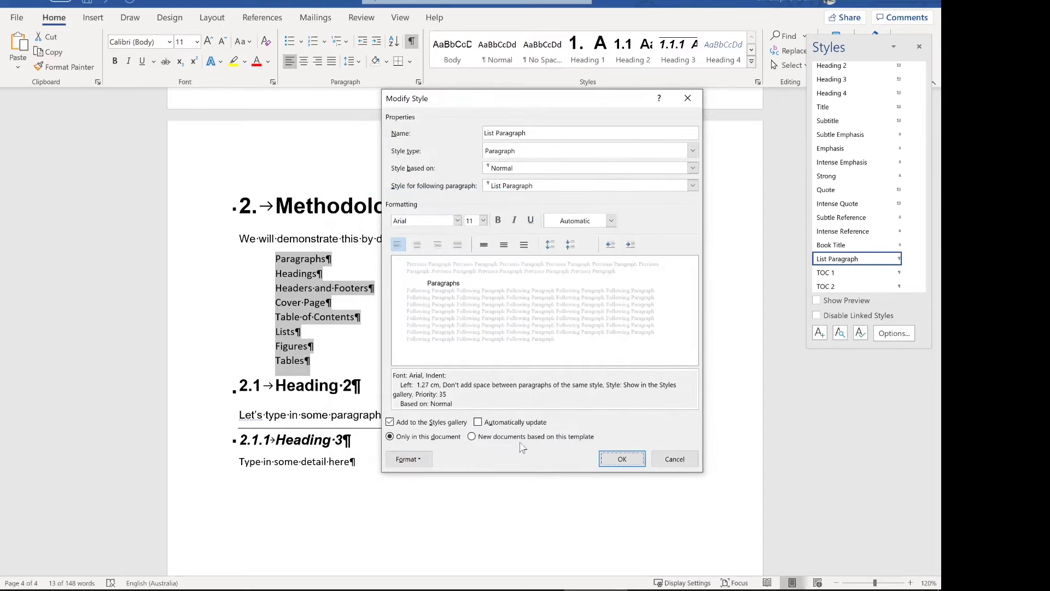
Give the List Paragraph style a long-dash bullet using Symbol font character code 190, and apply the style changes.
{"action": "left_click", "coordinate": [419, 460]}
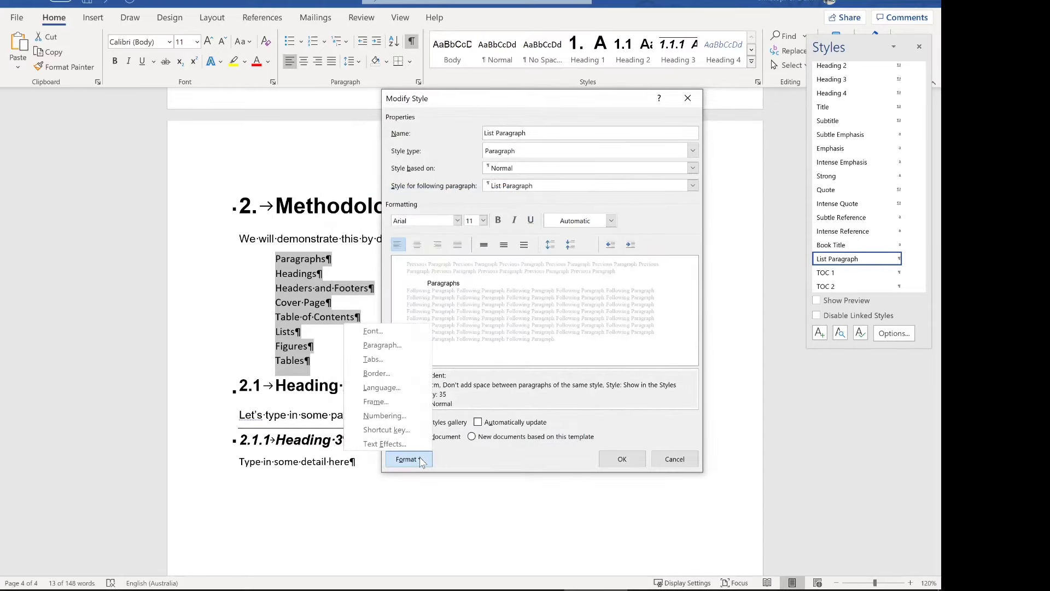
{"action": "left_click", "coordinate": [411, 419]}
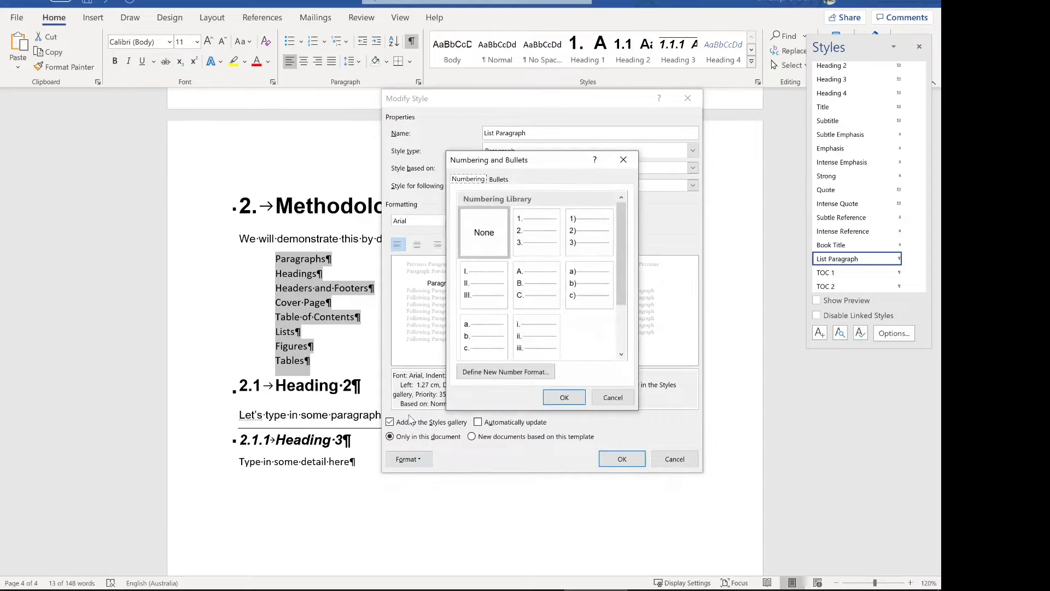
{"action": "left_click", "coordinate": [498, 179]}
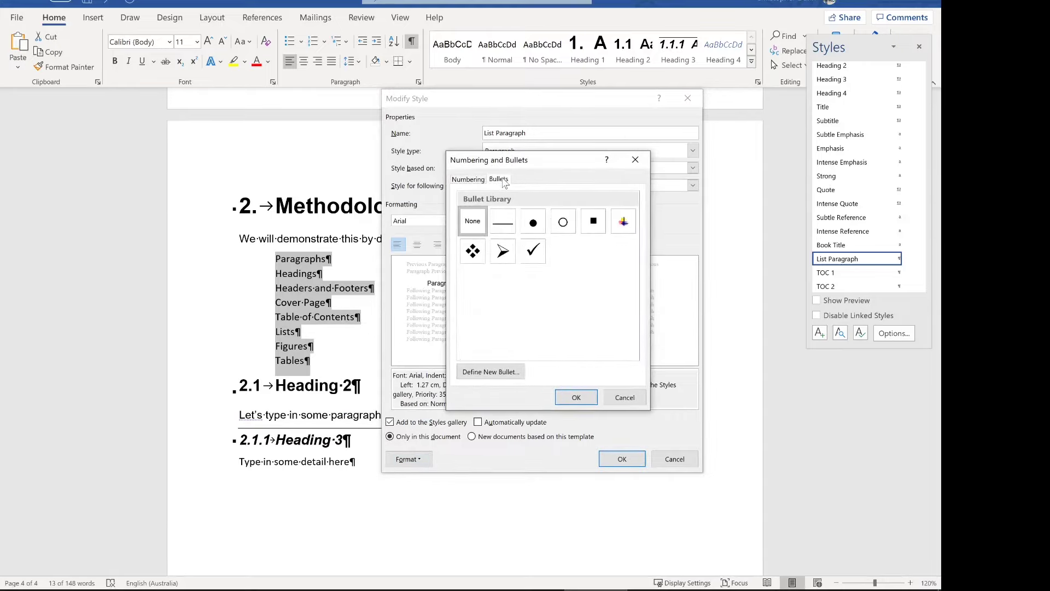
{"action": "left_click", "coordinate": [491, 373]}
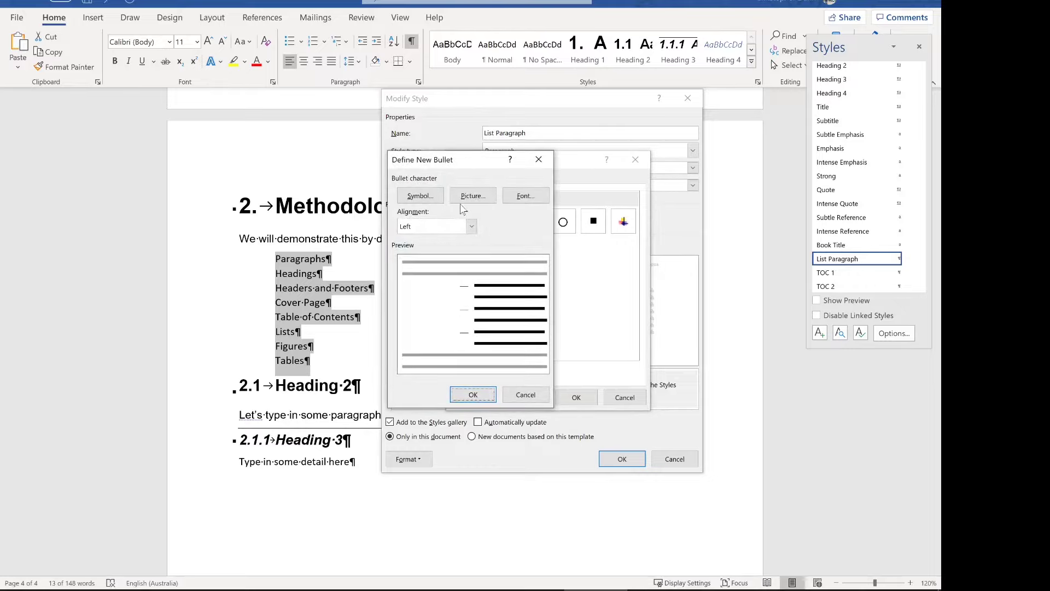
{"action": "left_click", "coordinate": [420, 196]}
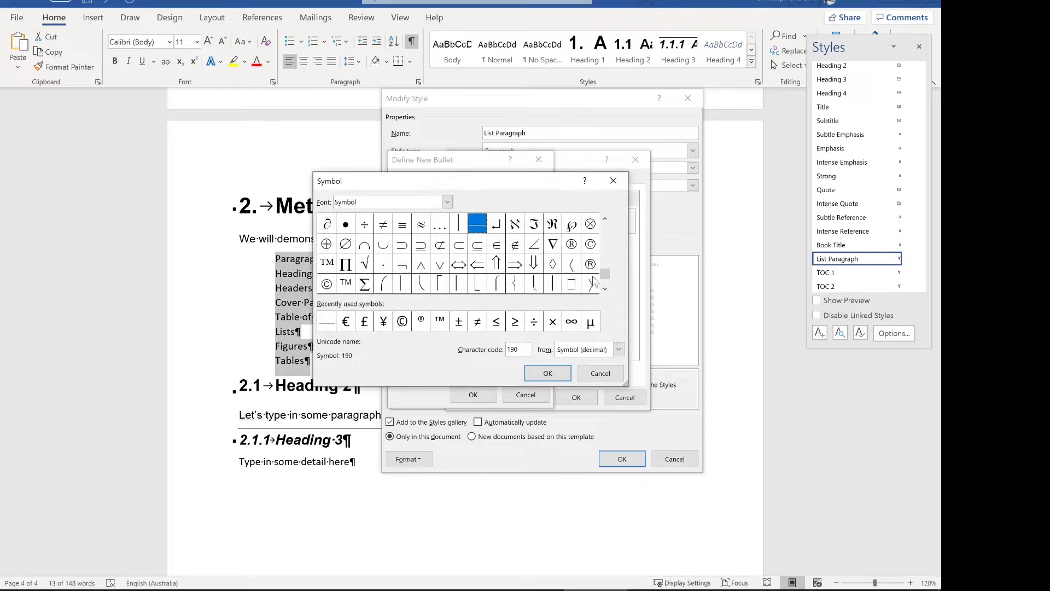
{"action": "left_click", "coordinate": [605, 219]}
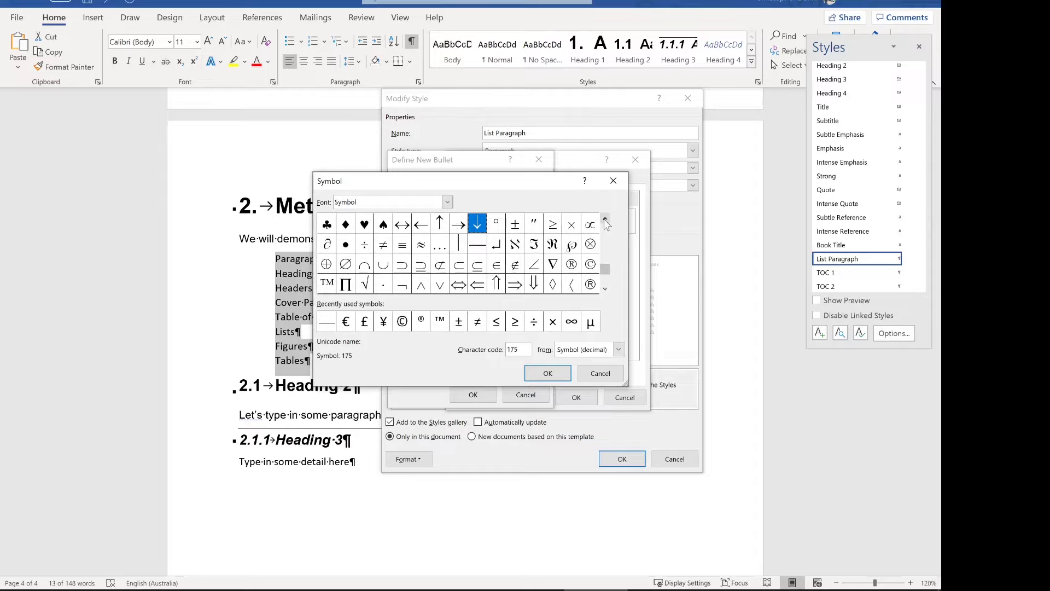
{"action": "left_click", "coordinate": [605, 220]}
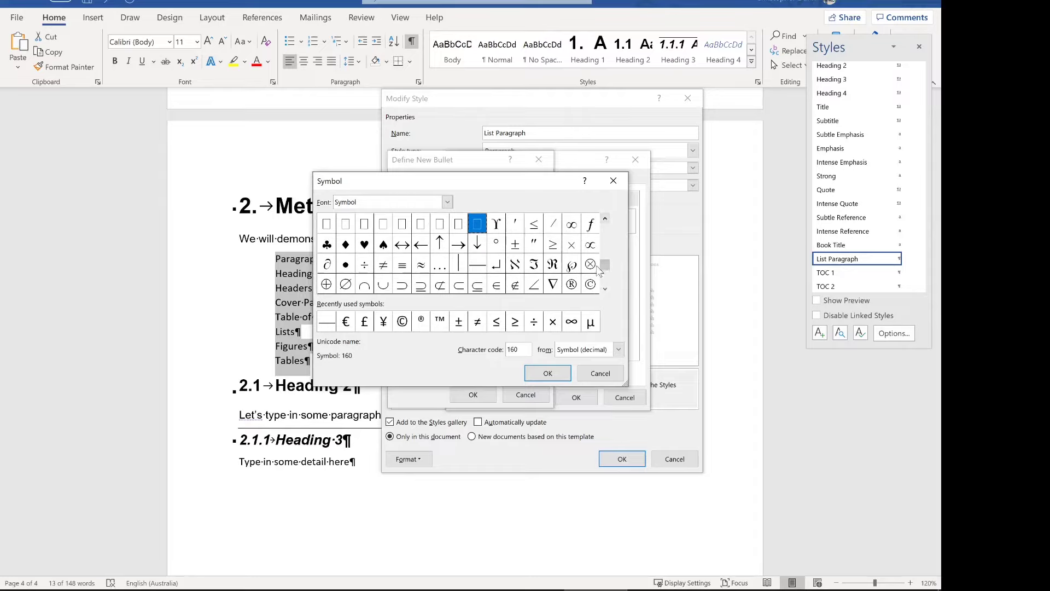
{"action": "left_click", "coordinate": [605, 290]}
{"action": "left_click", "coordinate": [605, 290]}
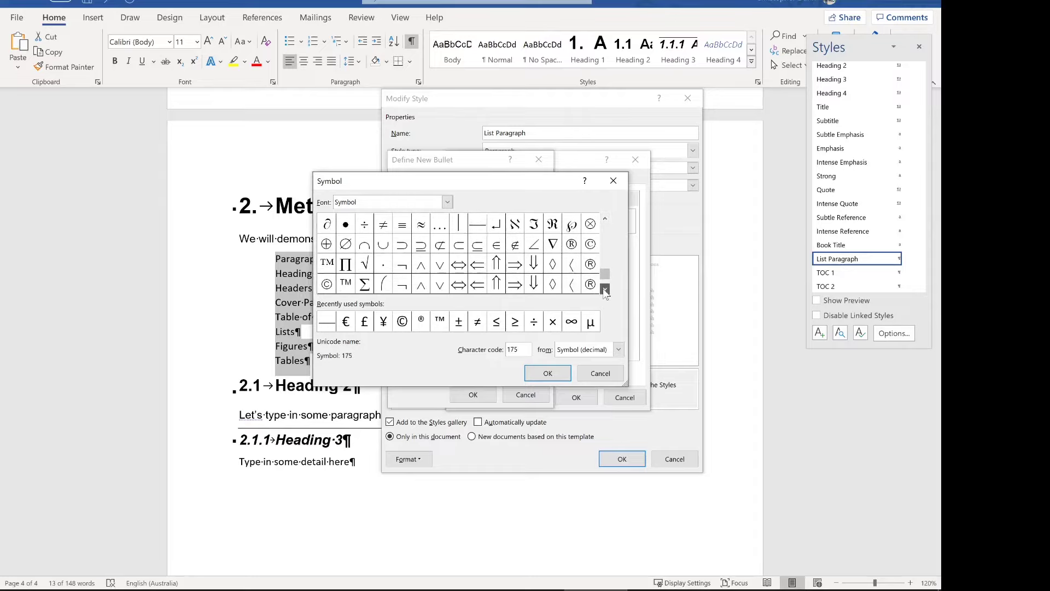
{"action": "left_click", "coordinate": [605, 290]}
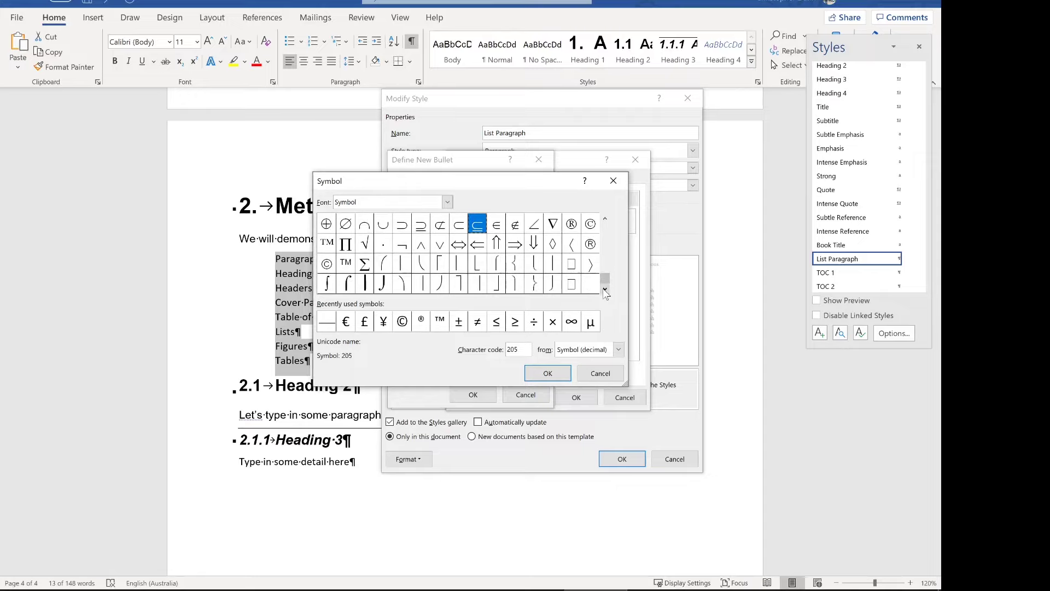
{"action": "left_click", "coordinate": [604, 219]}
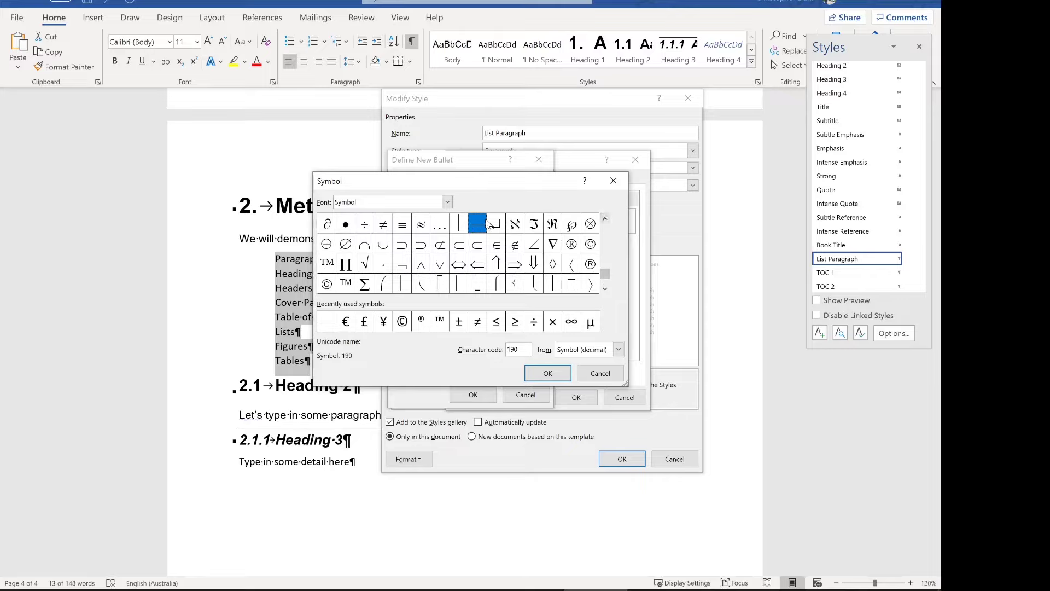
{"action": "left_click", "coordinate": [535, 377]}
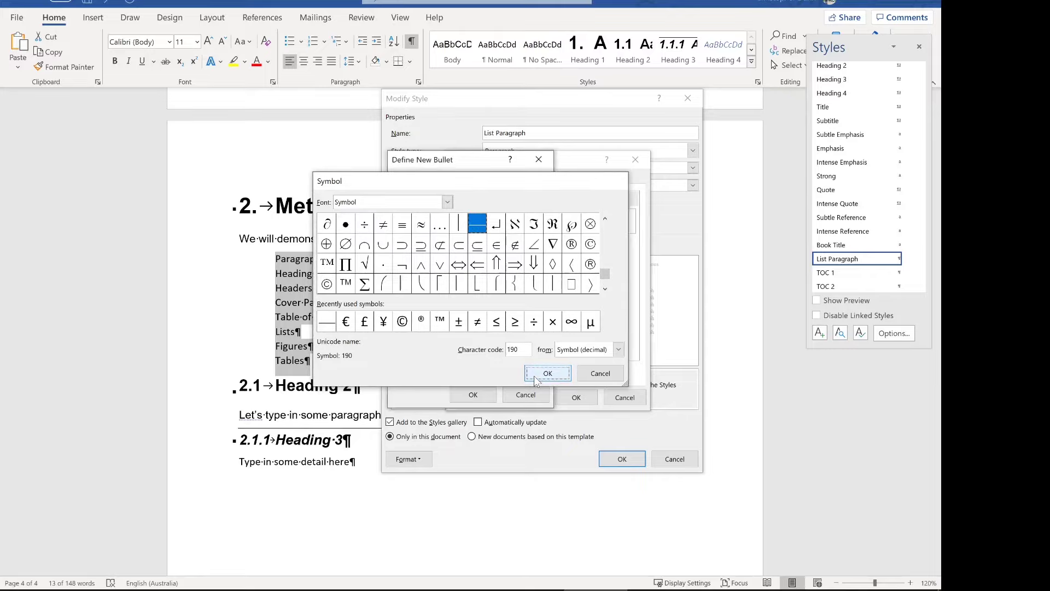
{"action": "left_click", "coordinate": [473, 395]}
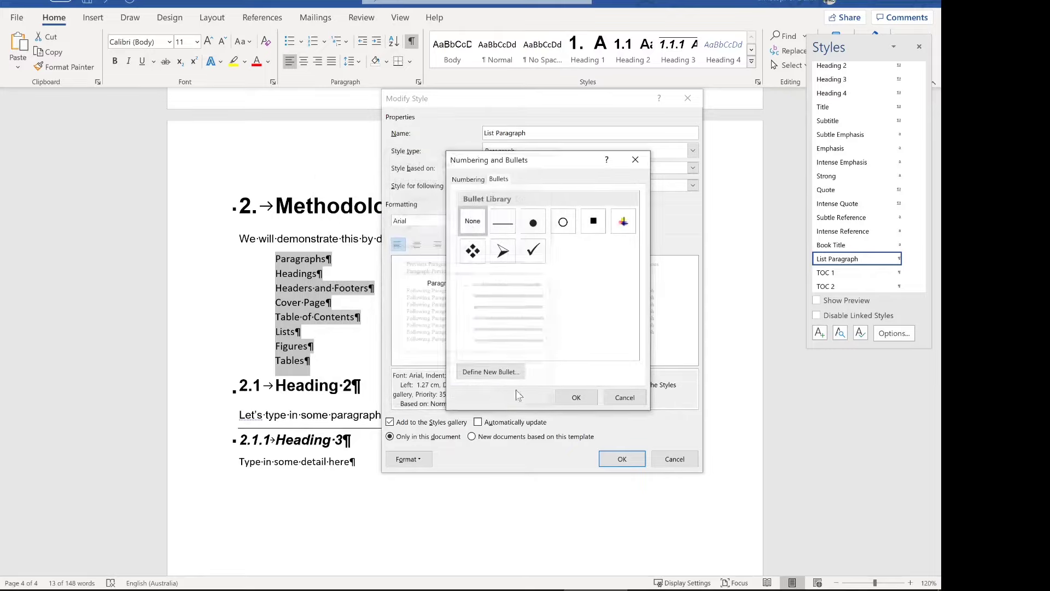
{"action": "left_click", "coordinate": [576, 398]}
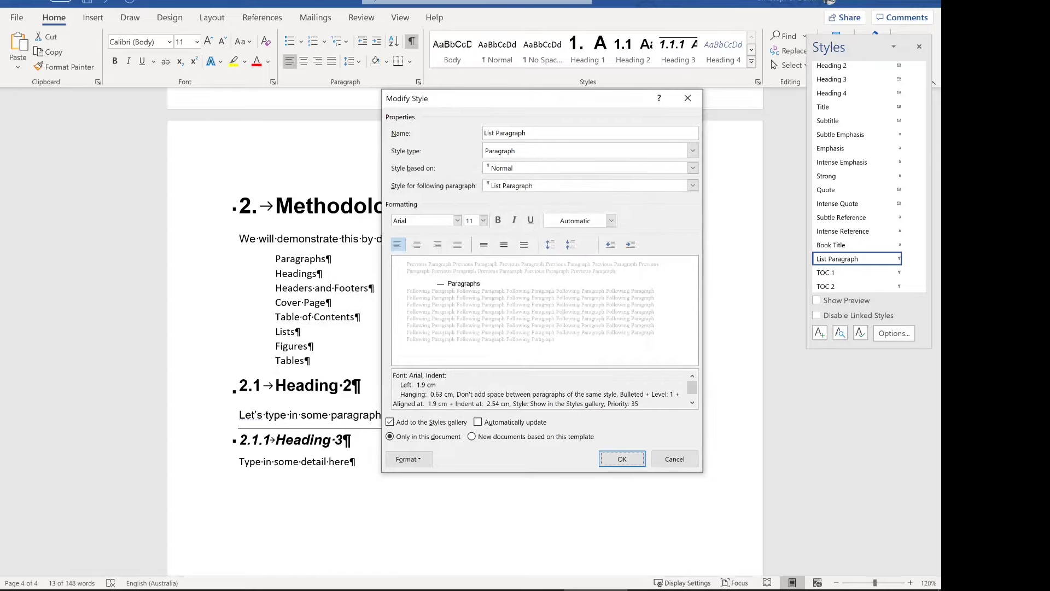
{"action": "left_click", "coordinate": [618, 458]}
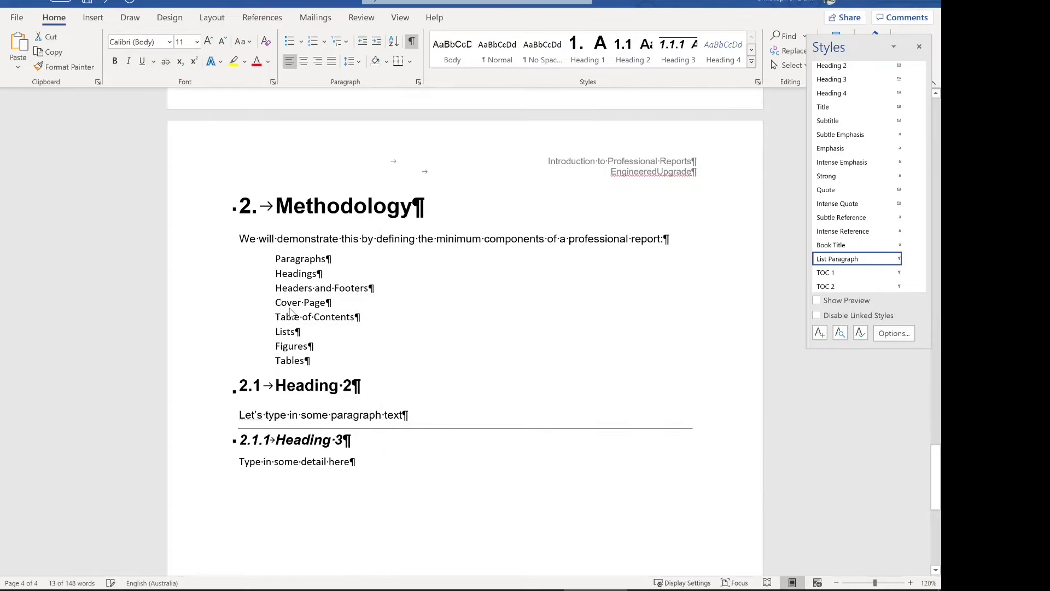
Deselect the bulleted list and hide the document's formatting marks.
{"action": "left_click", "coordinate": [331, 301]}
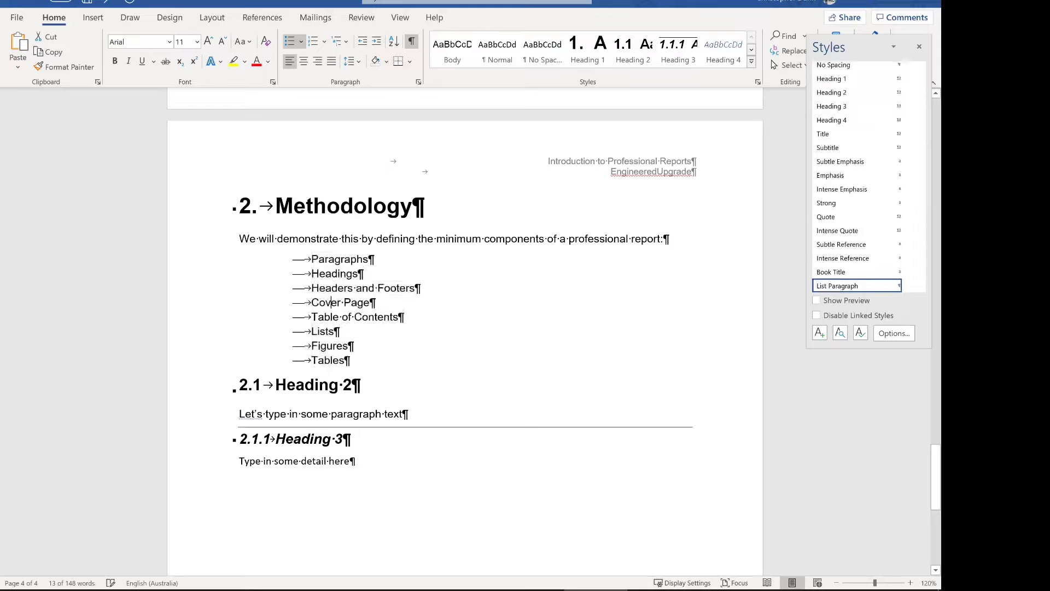
{"action": "left_click", "coordinate": [496, 238]}
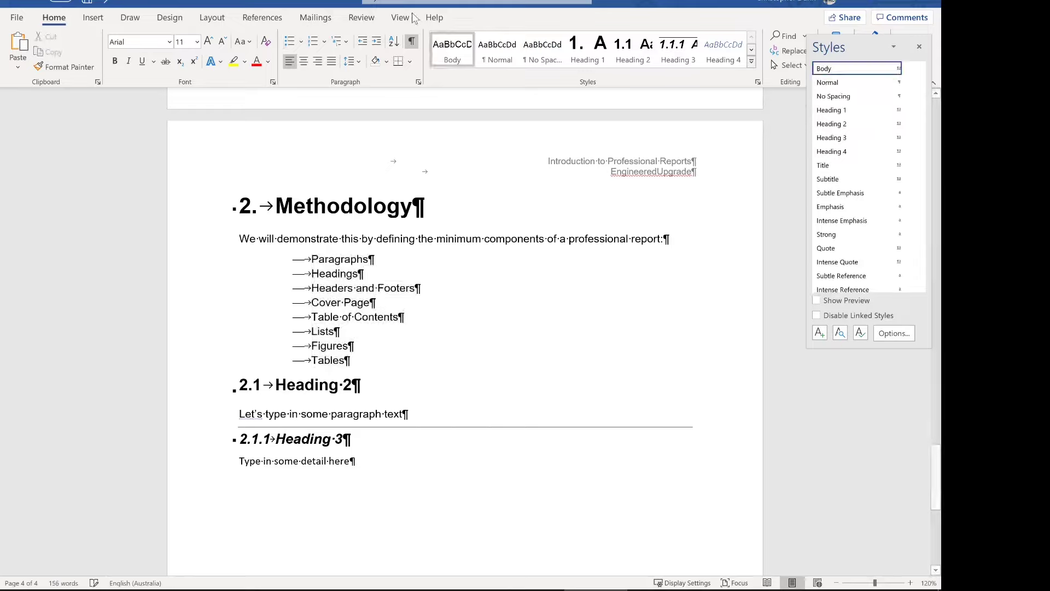
{"action": "left_click", "coordinate": [412, 42]}
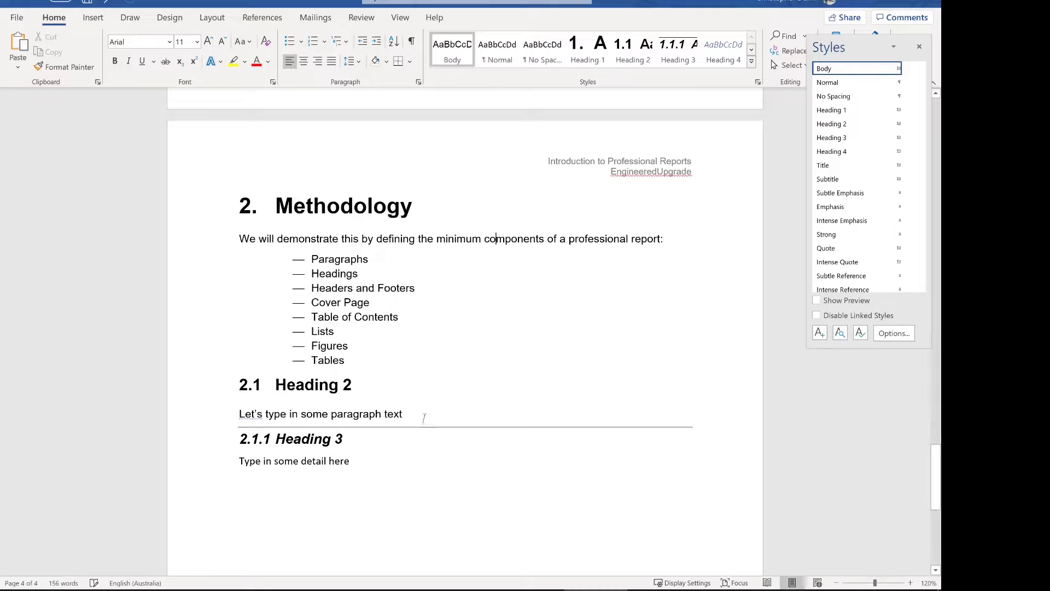
Insert the stock image of a crane lifting a load at a construction site on a new line below the Heading 2 paragraph.
{"action": "key", "text": "Return"}
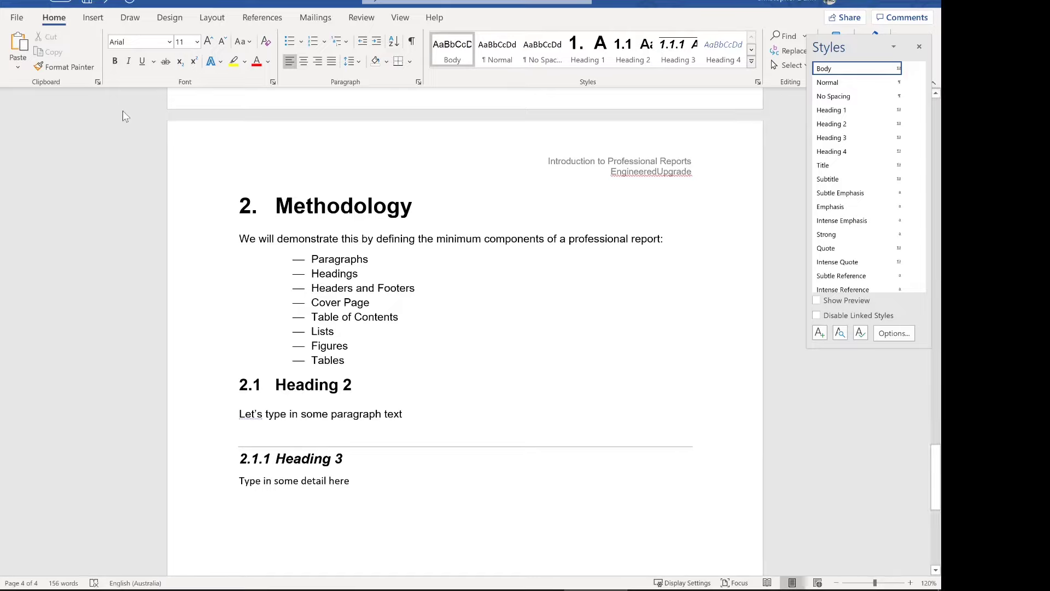
{"action": "left_click", "coordinate": [90, 19]}
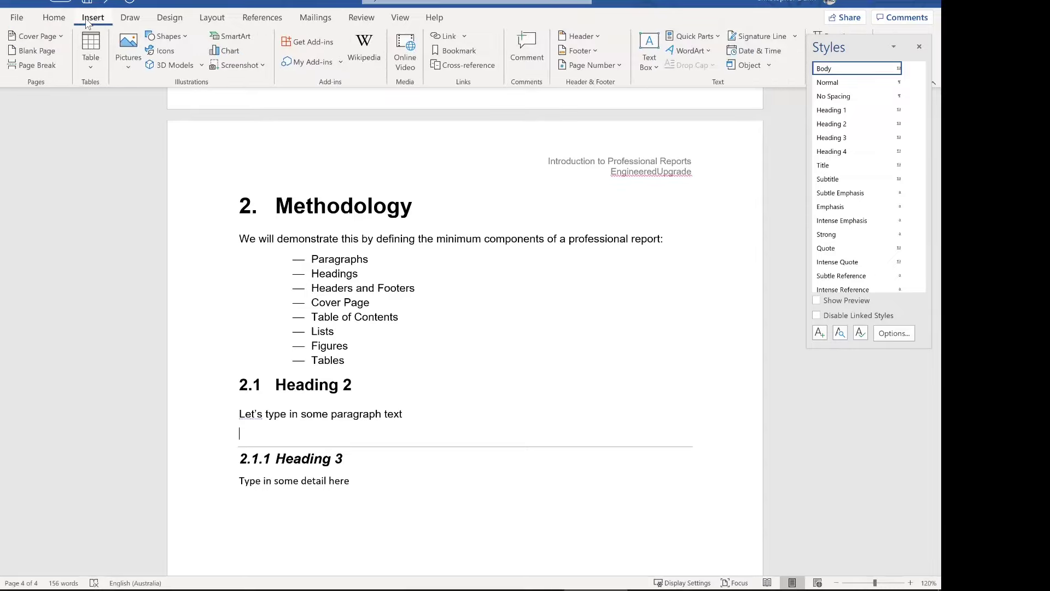
{"action": "left_click", "coordinate": [130, 59]}
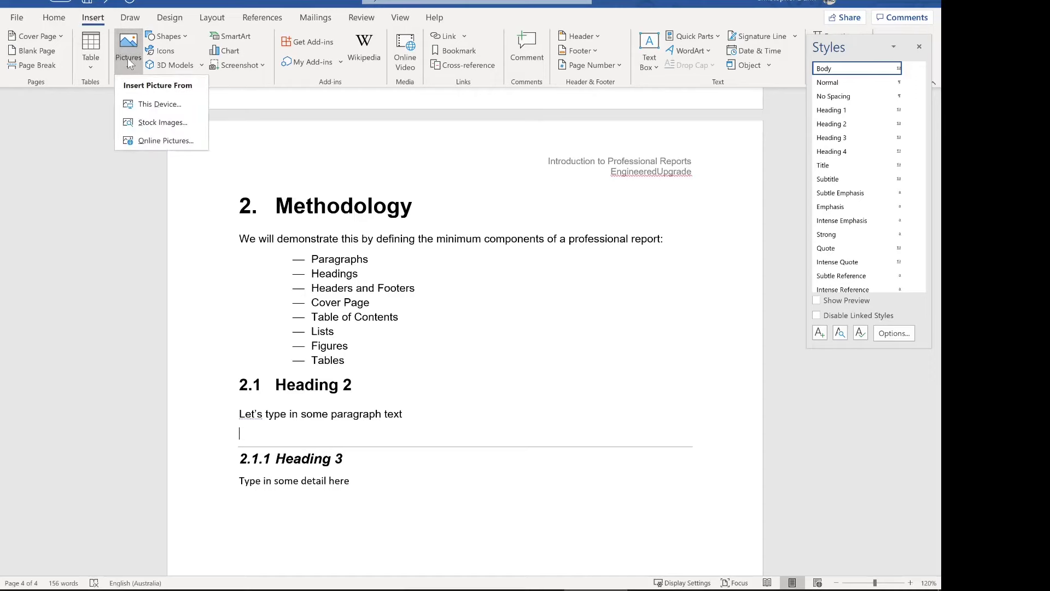
{"action": "key", "text": "Escape"}
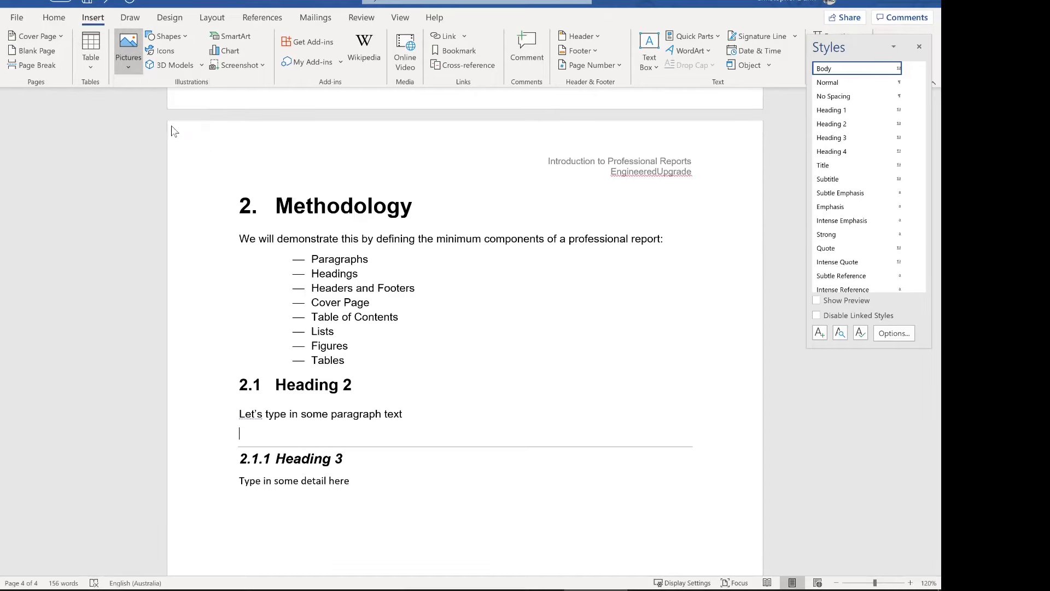
{"action": "left_click", "coordinate": [327, 314]}
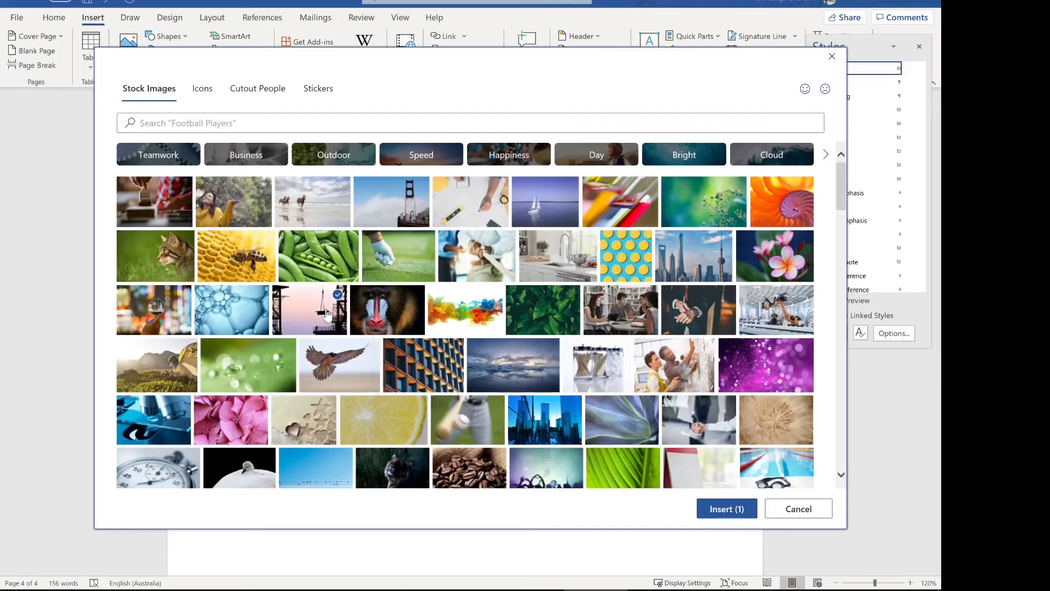
{"action": "left_click", "coordinate": [716, 510]}
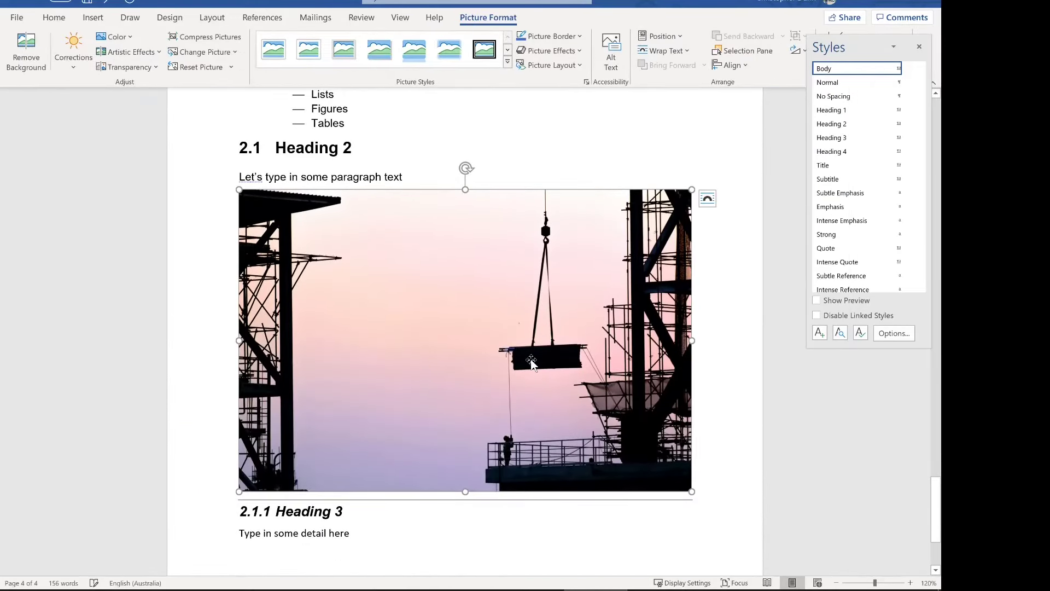
Caption the construction picture "Figure 1: Construction" using the Figure label, positioned below the picture.
{"action": "right_click", "coordinate": [531, 361]}
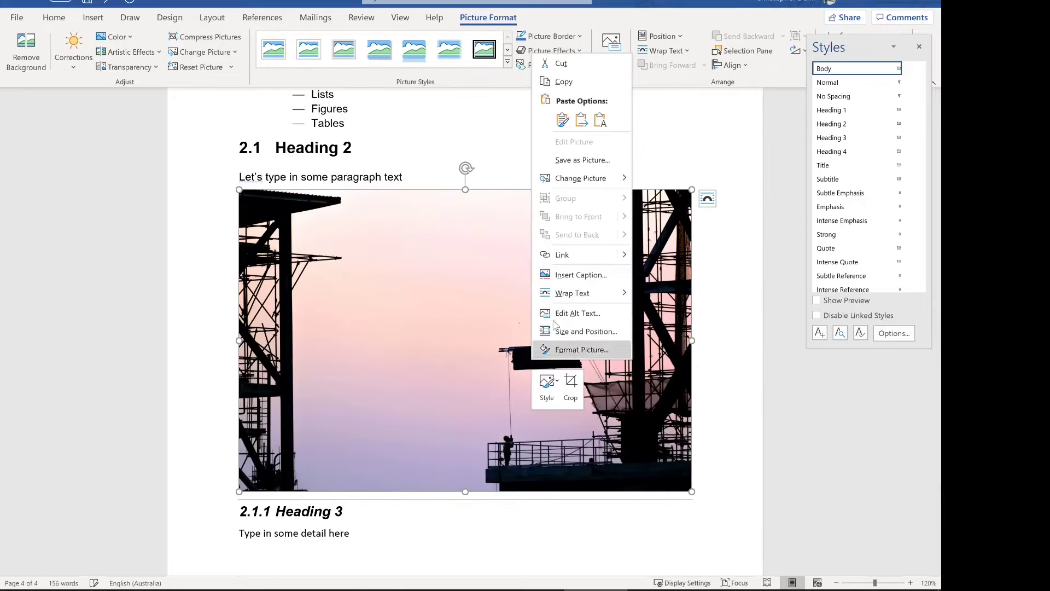
{"action": "left_click", "coordinate": [570, 268]}
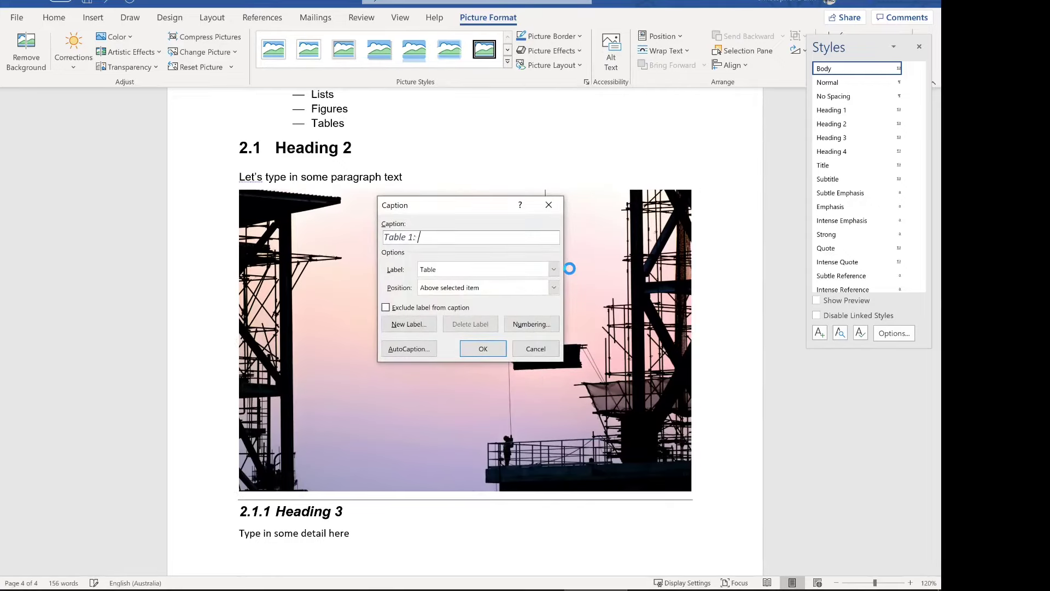
{"action": "left_click", "coordinate": [553, 269]}
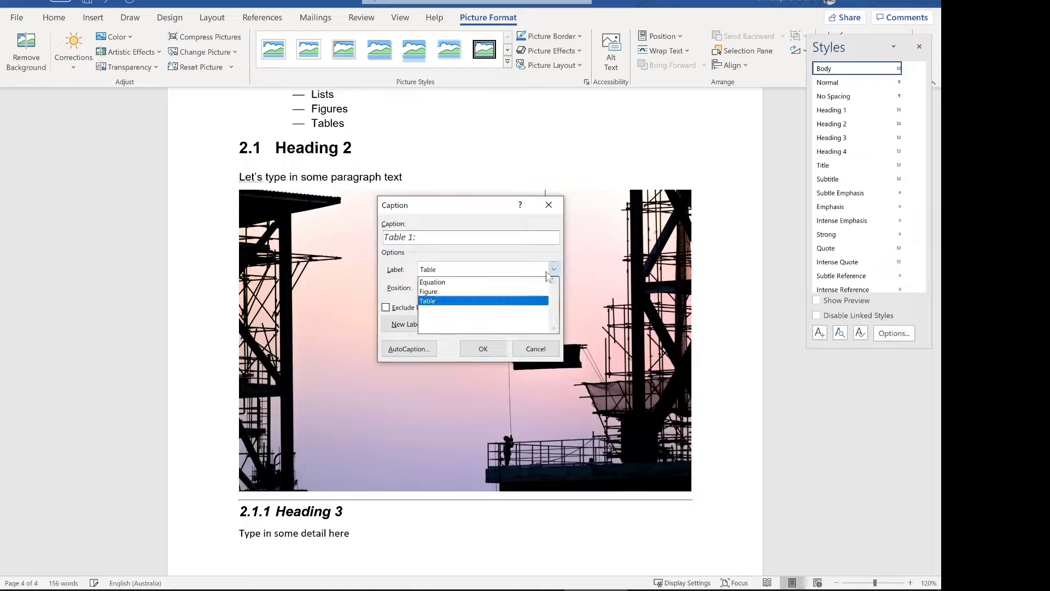
{"action": "left_click", "coordinate": [514, 292]}
{"action": "left_click", "coordinate": [511, 237]}
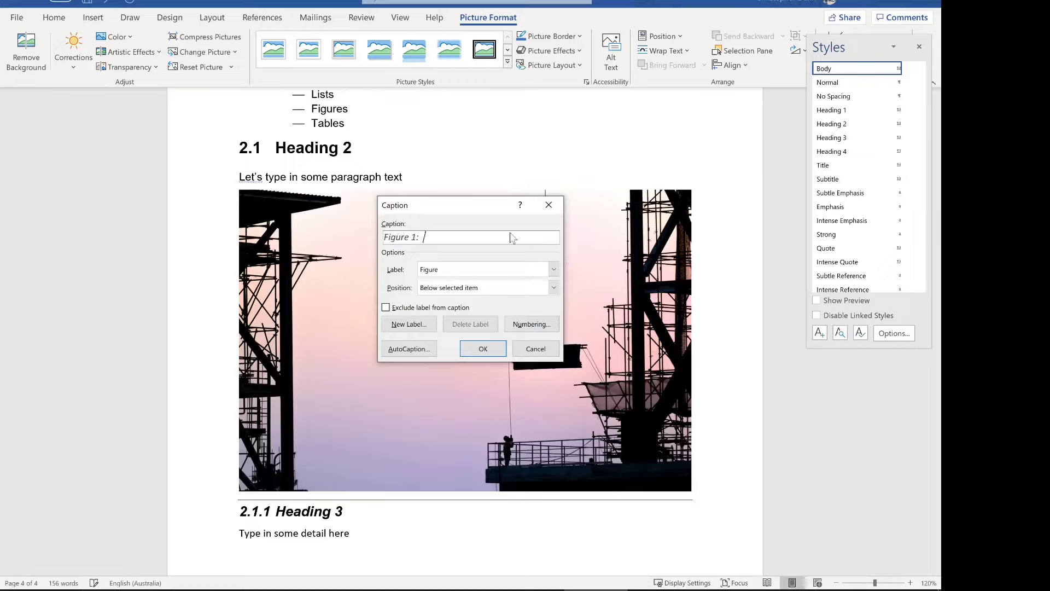
{"action": "type", "text": "Construction"}
{"action": "key", "text": "Return"}
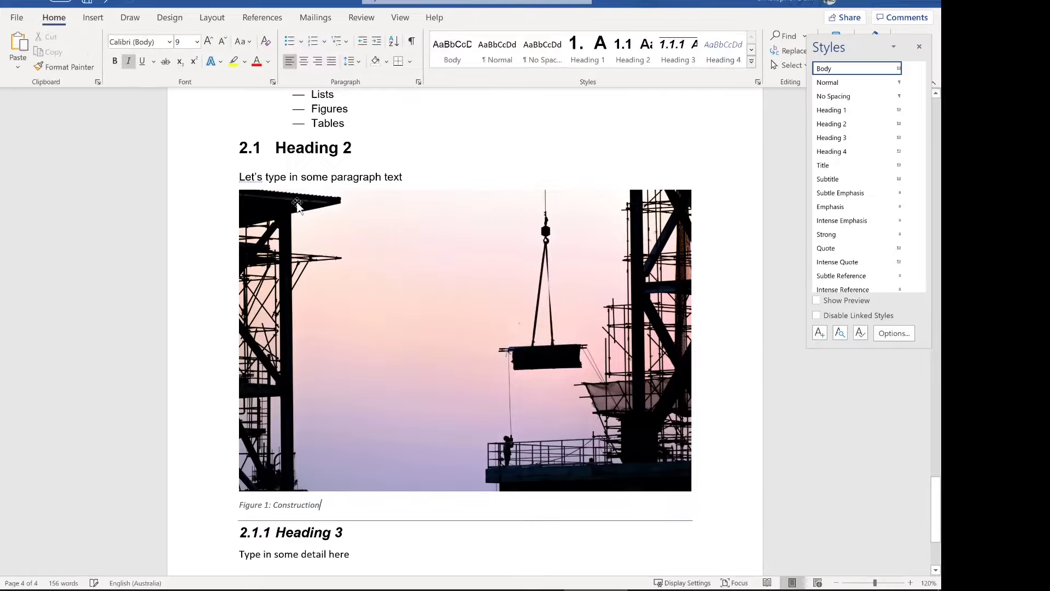
Modify the Caption style so that its font is Arial.
{"action": "left_click", "coordinate": [751, 51]}
{"action": "left_click", "coordinate": [752, 51]}
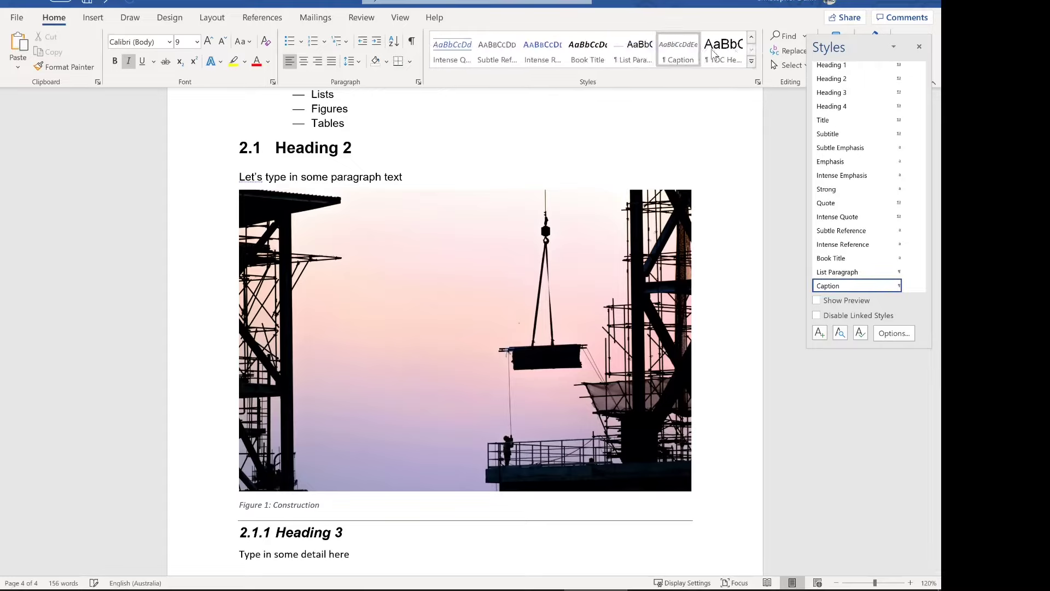
{"action": "right_click", "coordinate": [682, 50]}
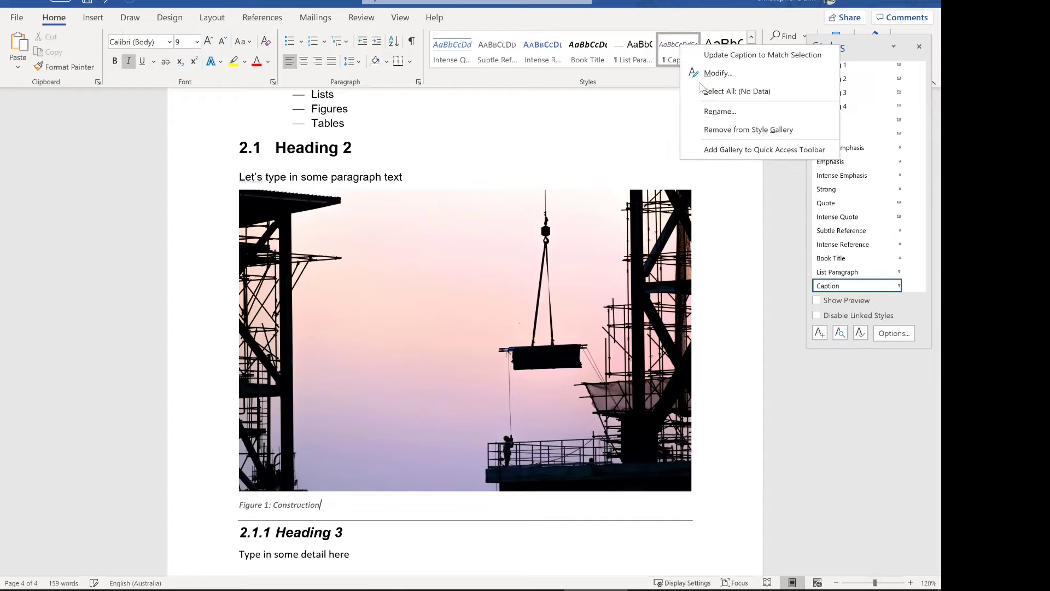
{"action": "left_click", "coordinate": [714, 77]}
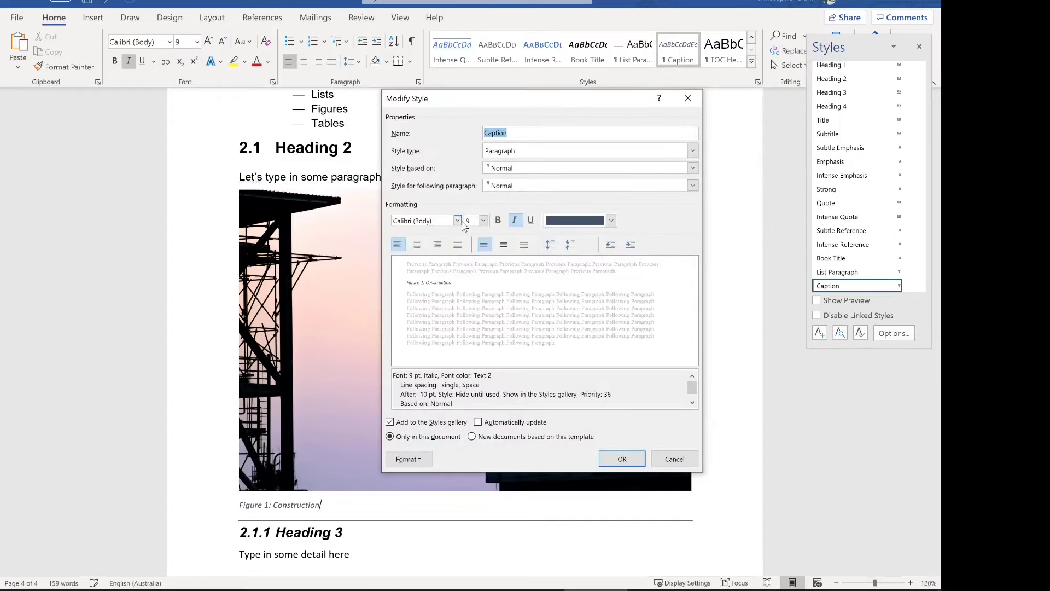
{"action": "left_click", "coordinate": [458, 220]}
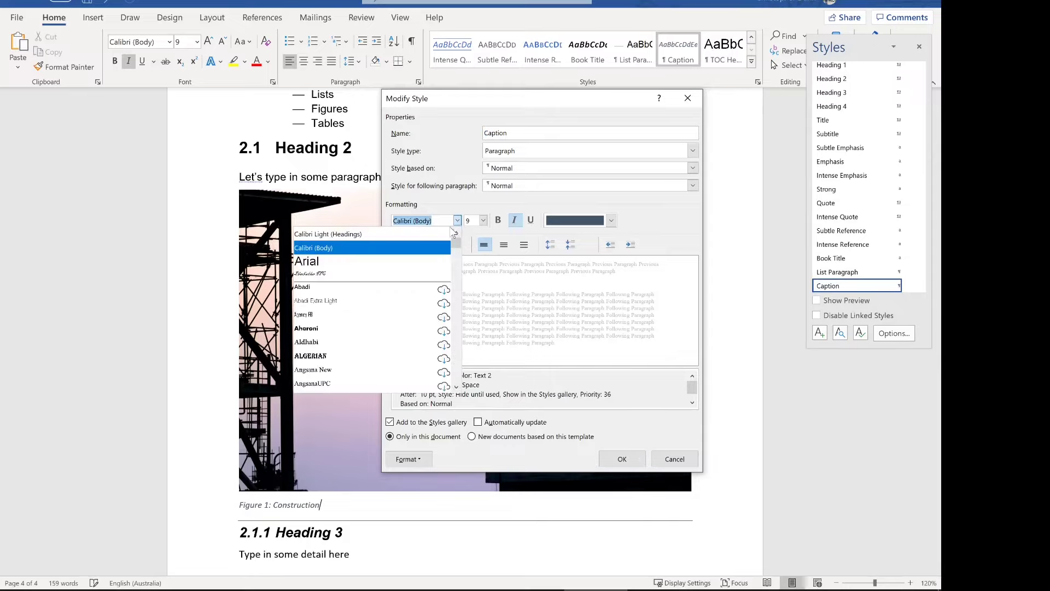
{"action": "left_click", "coordinate": [420, 259]}
{"action": "left_click", "coordinate": [617, 459]}
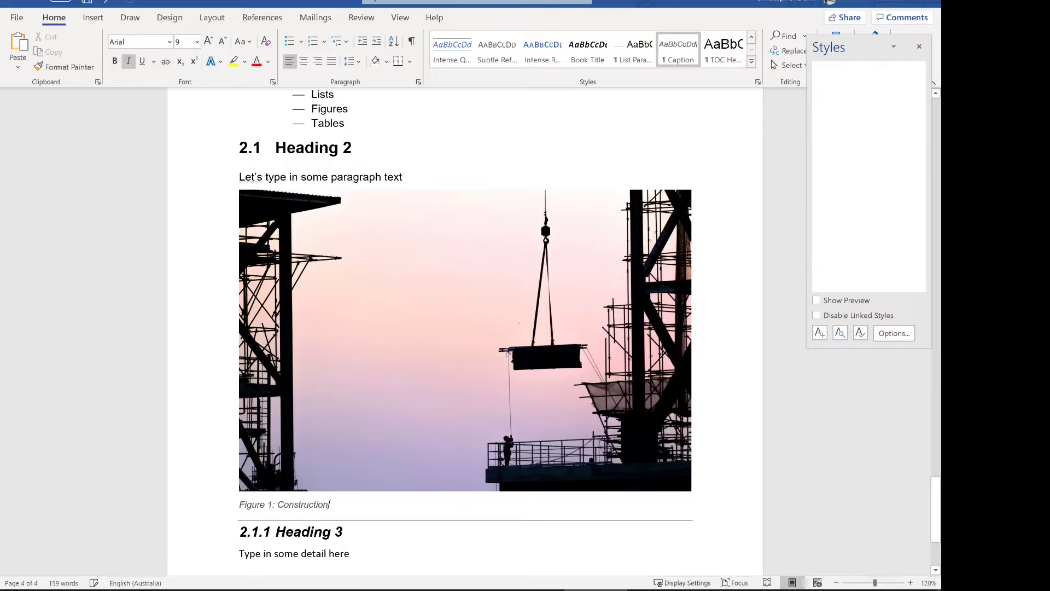
Add the line "Table:" below the figure caption, leaving a blank line between, and insert a 3x2 table under it.
{"action": "key", "text": "Return"}
{"action": "key", "text": "Return"}
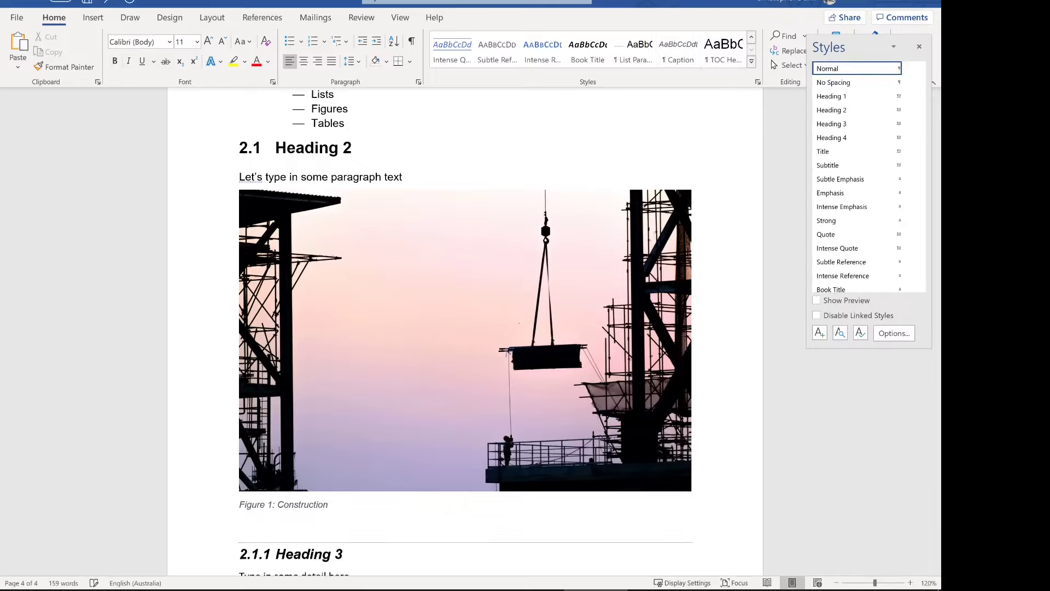
{"action": "type", "text": "Table:"}
{"action": "key", "text": "Return"}
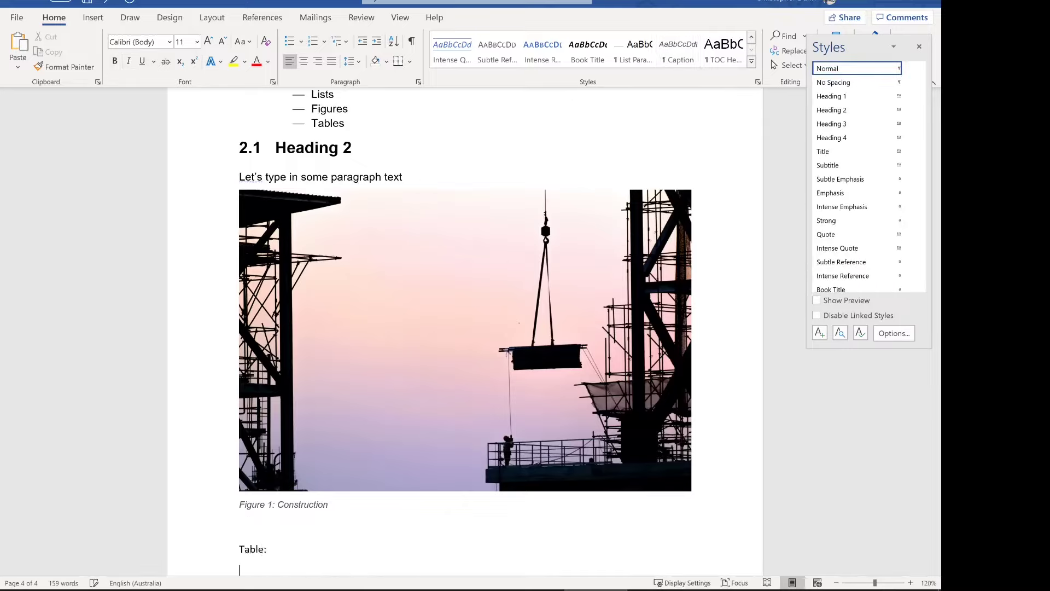
{"action": "left_click", "coordinate": [103, 24]}
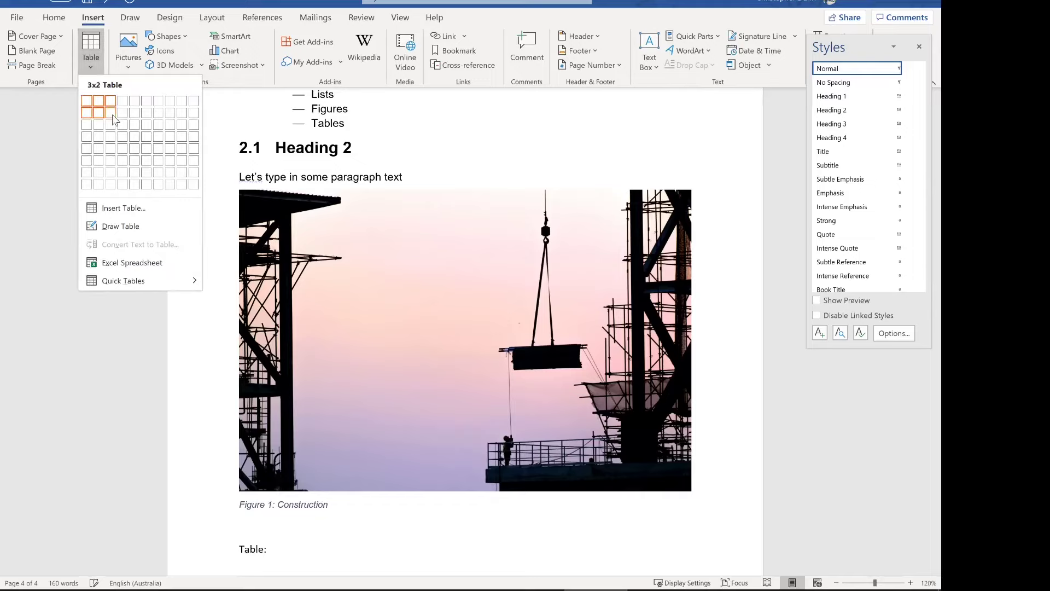
{"action": "key", "text": "Escape"}
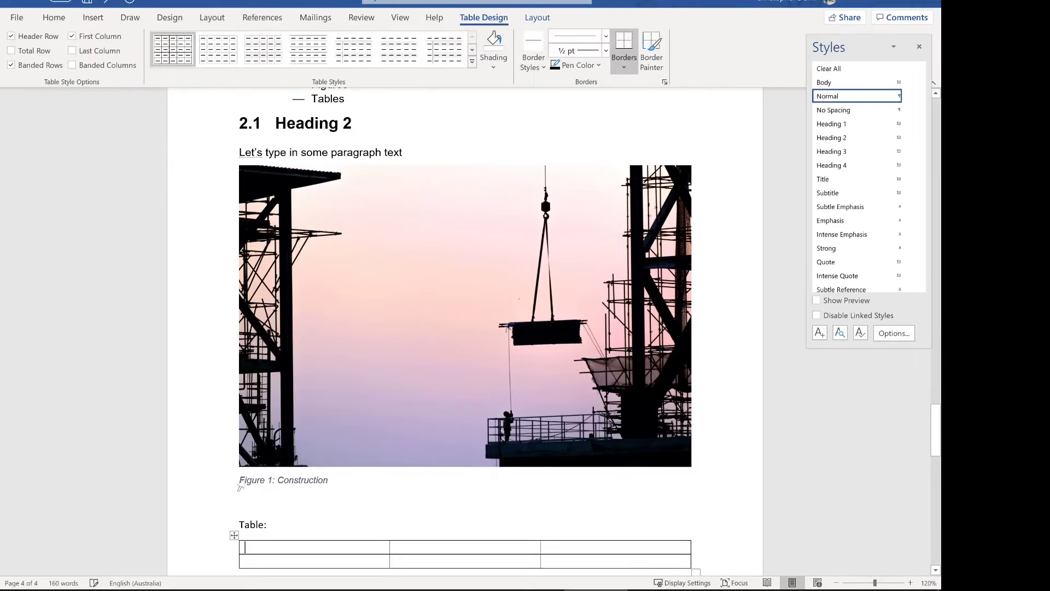
Caption the new table "Table 1: First Table" using the Table label, positioned above the table.
{"action": "scroll", "coordinate": [227, 542], "scroll_direction": "down", "scroll_amount": 2}
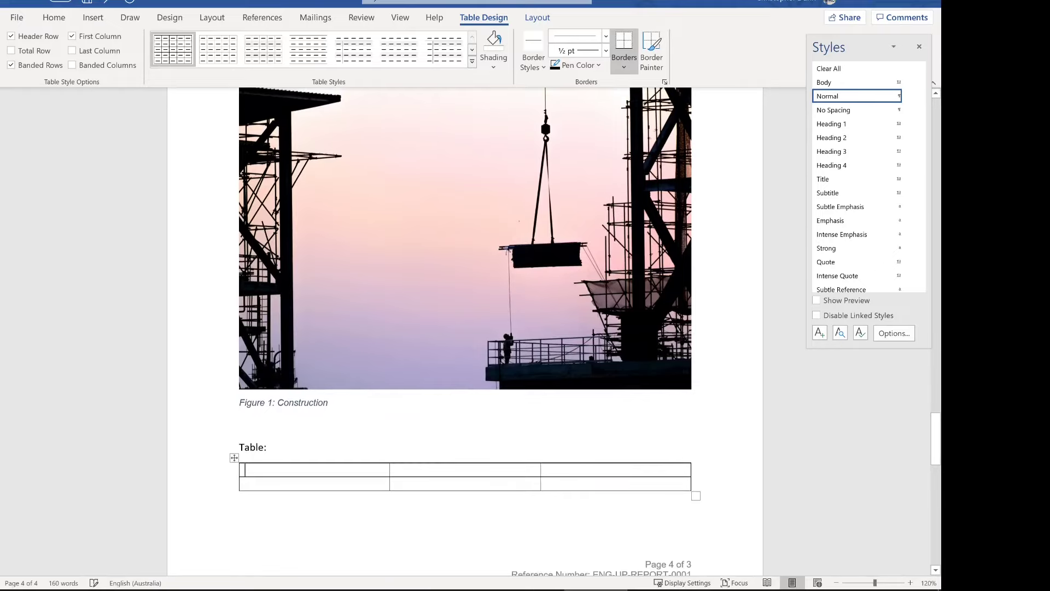
{"action": "left_click", "coordinate": [234, 458]}
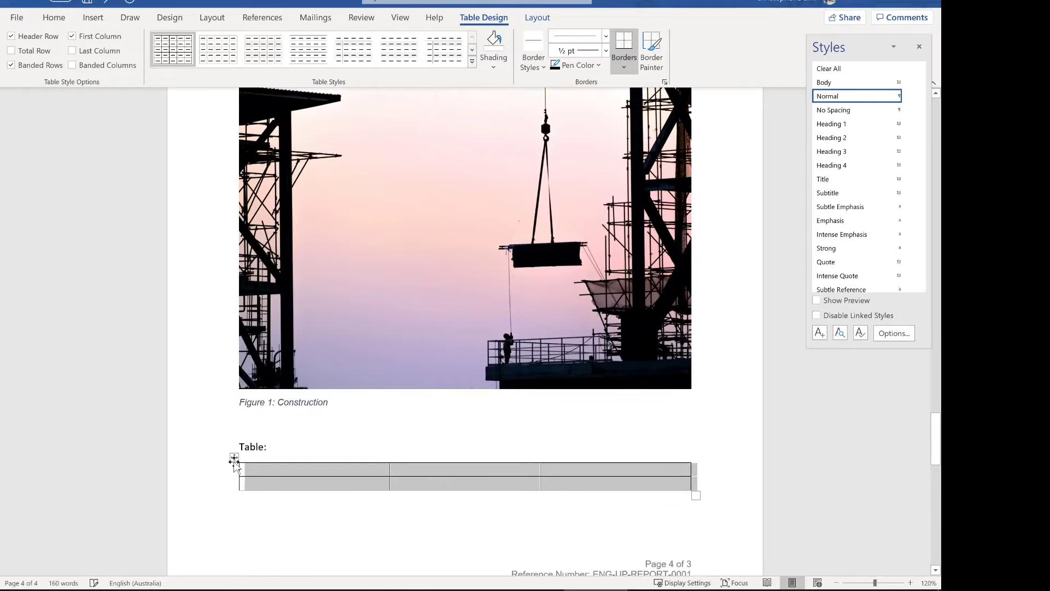
{"action": "right_click", "coordinate": [234, 462]}
{"action": "left_click", "coordinate": [288, 417]}
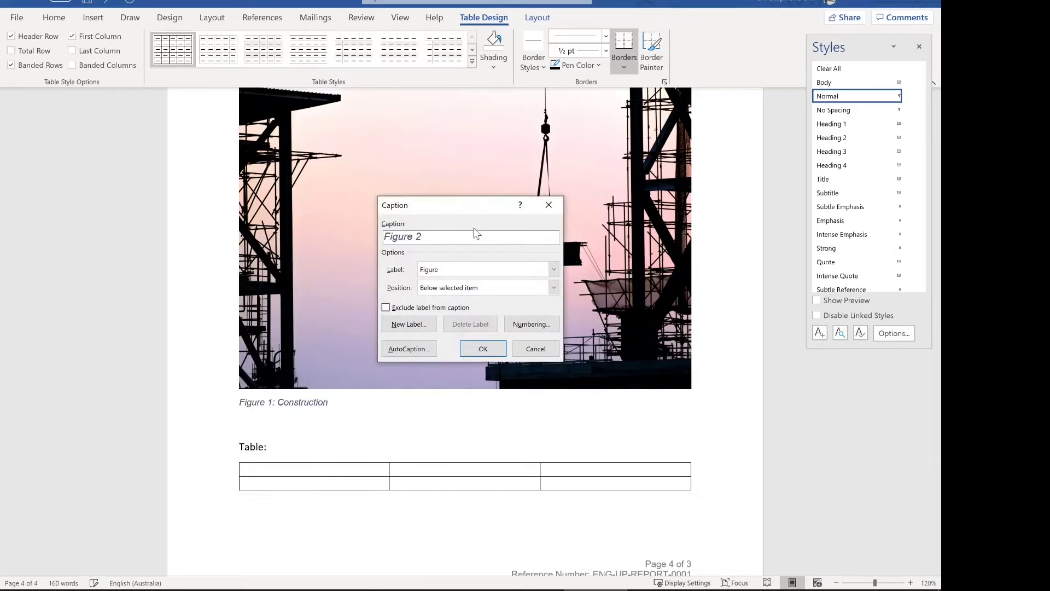
{"action": "left_click", "coordinate": [488, 268]}
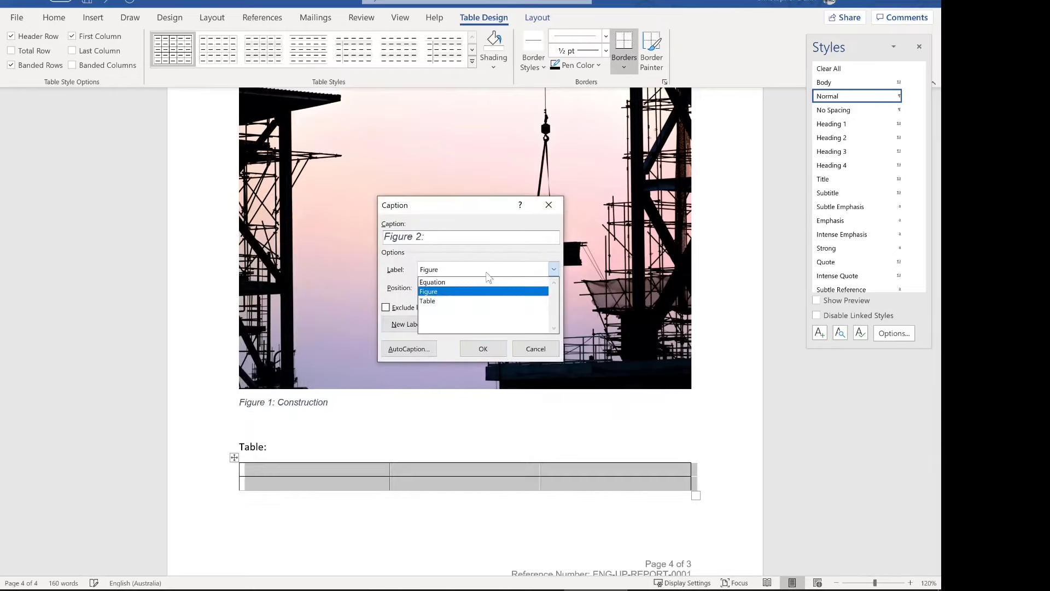
{"action": "left_click", "coordinate": [477, 302]}
{"action": "left_click", "coordinate": [490, 237]}
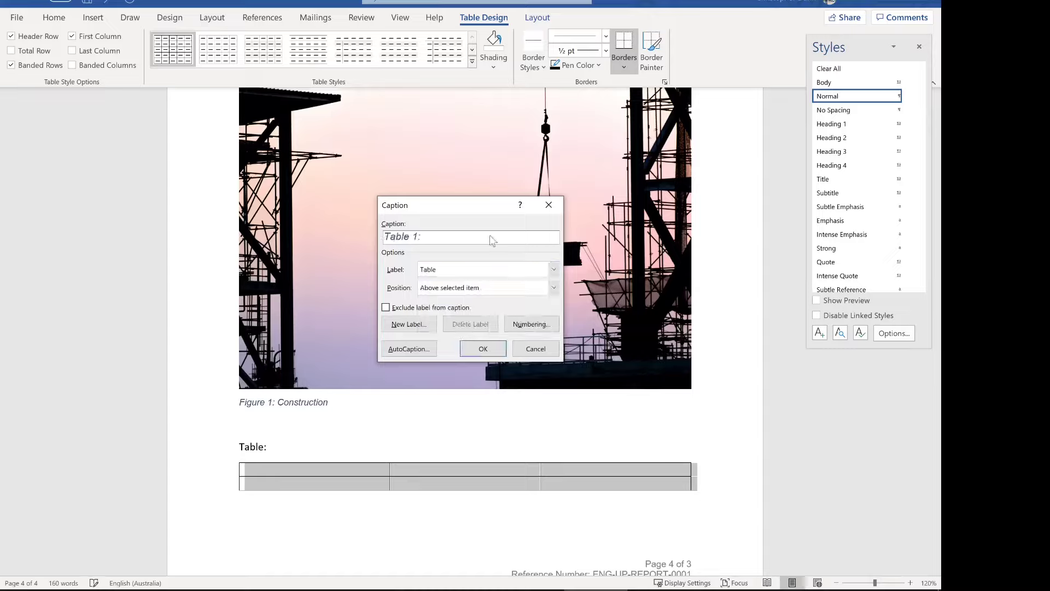
{"action": "type", "text": ": First Table"}
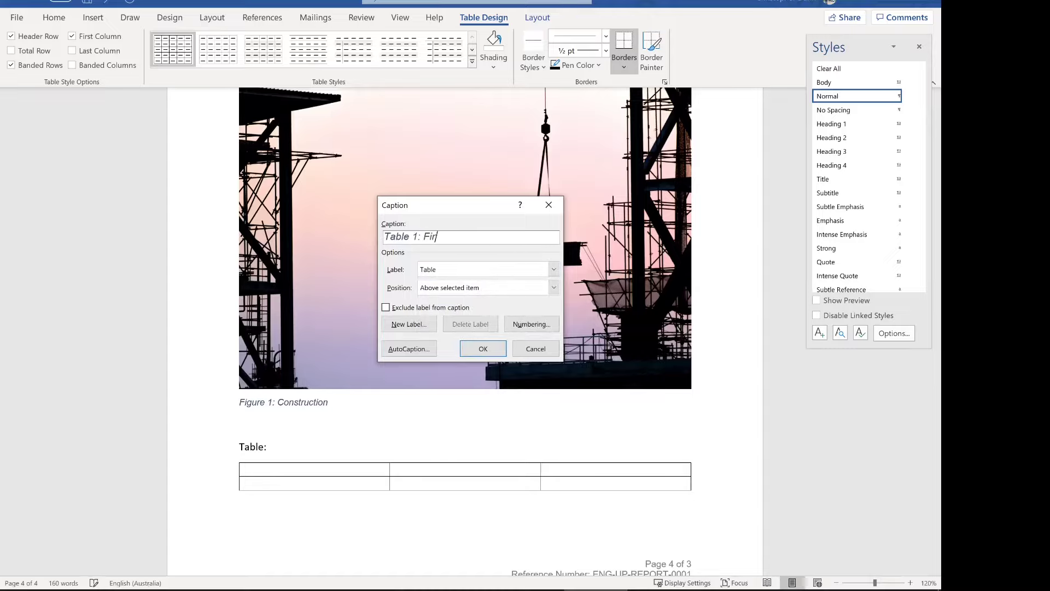
{"action": "key", "text": "Return"}
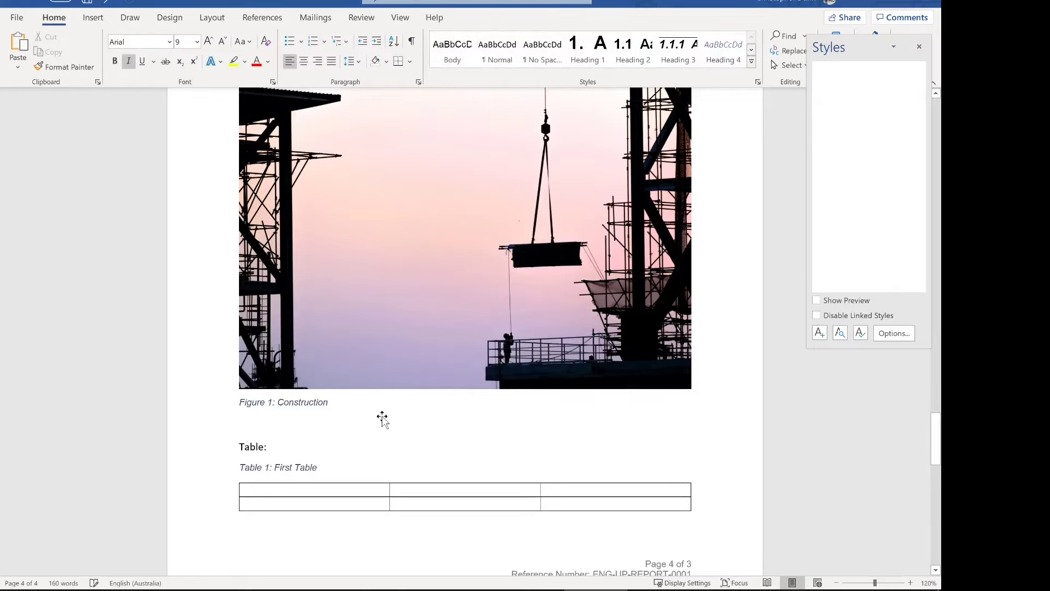
Insert a table of figures for the Table caption label on the empty line below the table of contents entries.
{"action": "scroll", "coordinate": [431, 300], "scroll_direction": "up", "scroll_amount": 1}
{"action": "scroll", "coordinate": [431, 300], "scroll_direction": "up", "scroll_amount": 10}
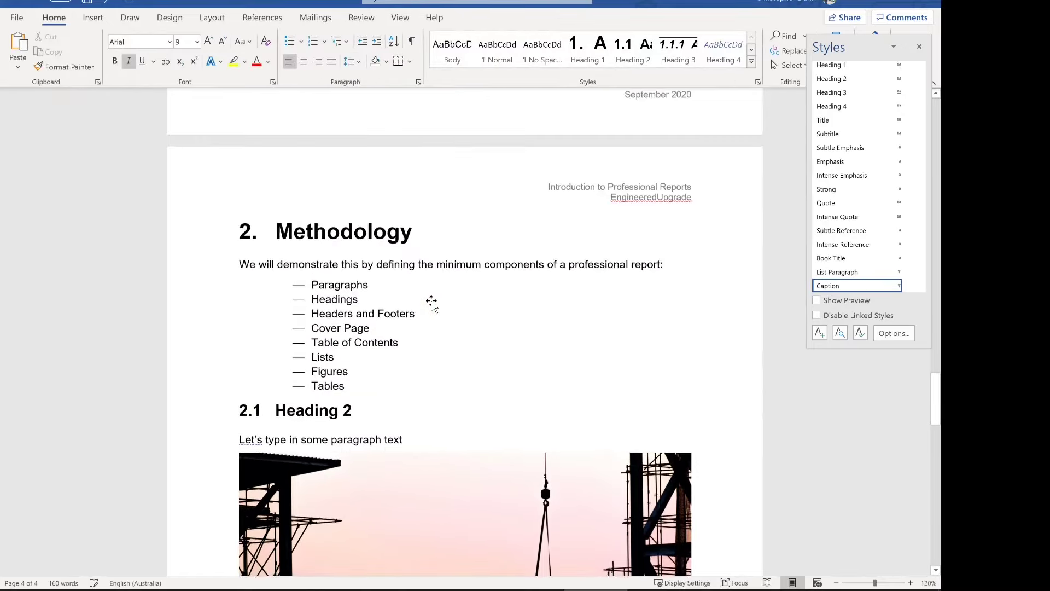
{"action": "scroll", "coordinate": [431, 301], "scroll_direction": "up", "scroll_amount": 15}
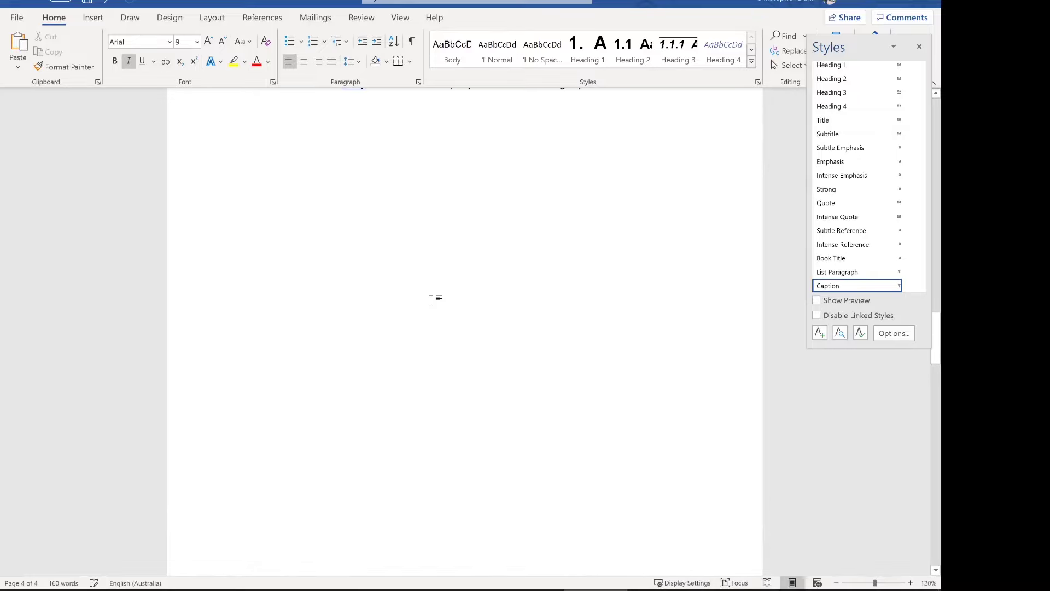
{"action": "scroll", "coordinate": [431, 300], "scroll_direction": "up", "scroll_amount": 8}
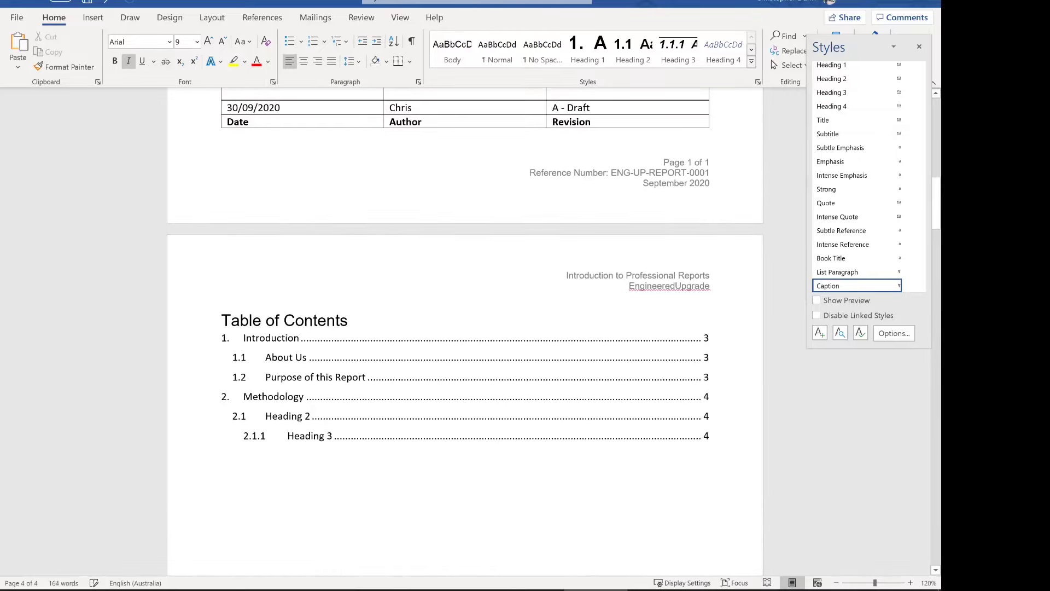
{"action": "scroll", "coordinate": [465, 329], "scroll_direction": "down", "scroll_amount": 1}
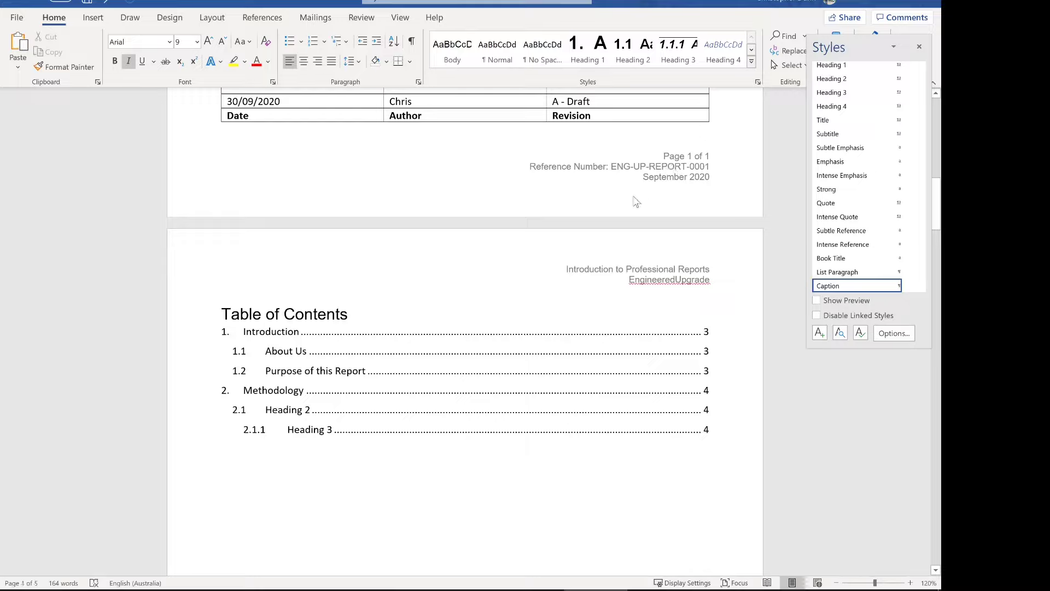
{"action": "left_click", "coordinate": [287, 451]}
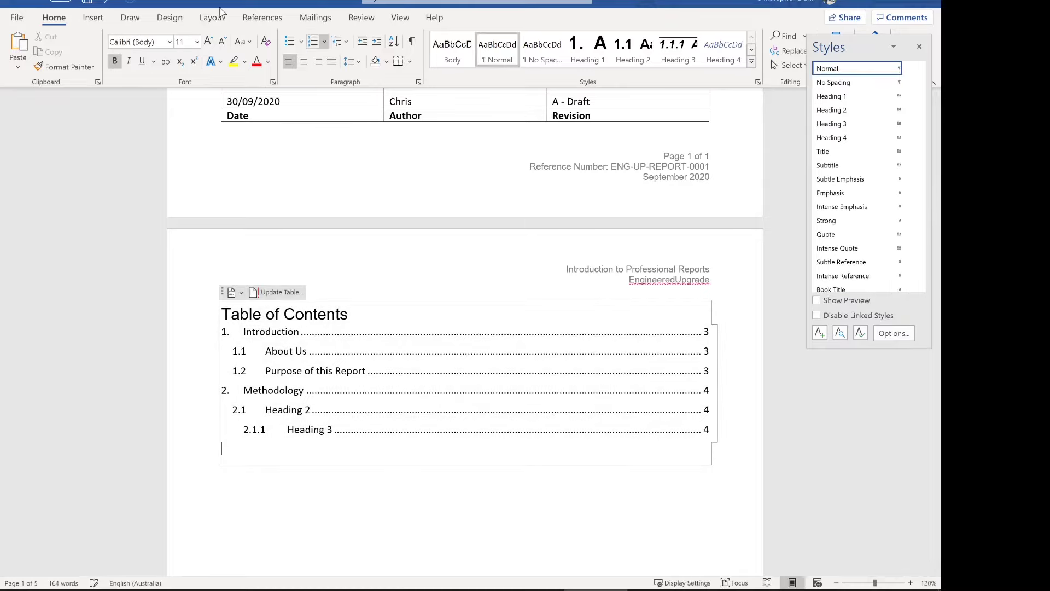
{"action": "left_click", "coordinate": [253, 22]}
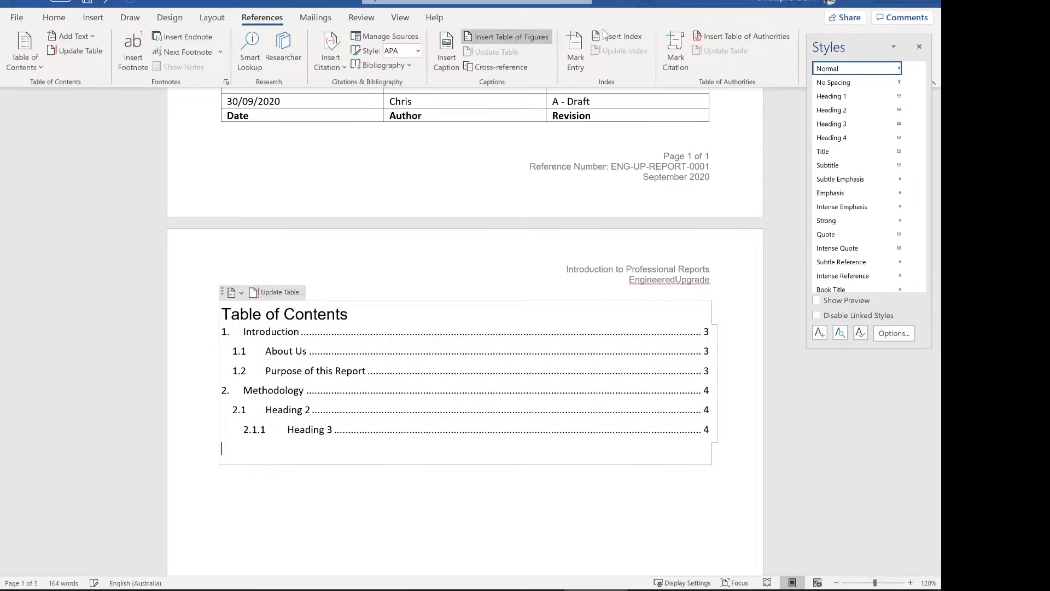
{"action": "left_click", "coordinate": [528, 38]}
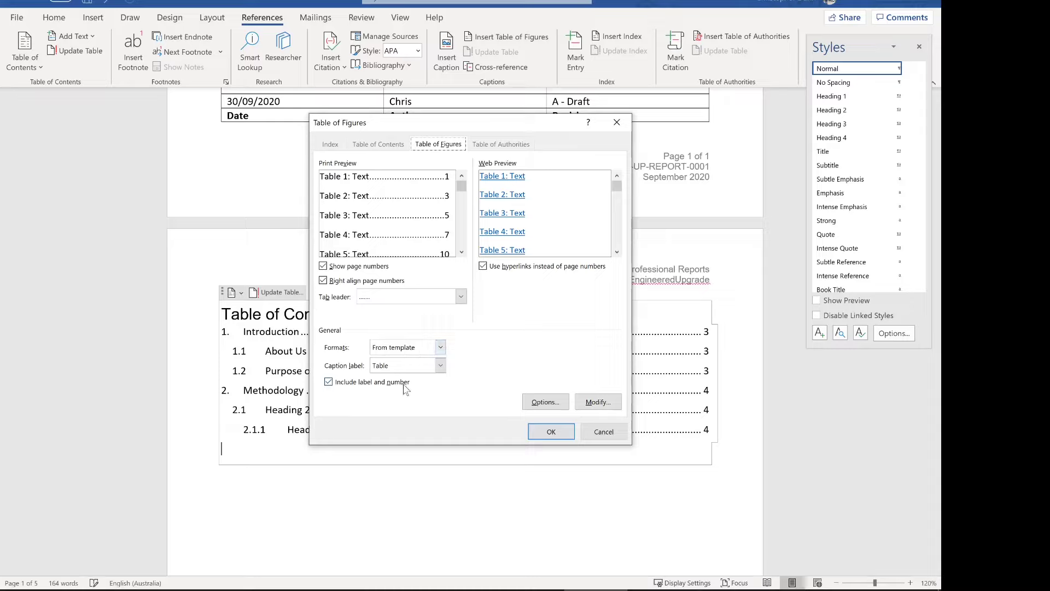
{"action": "left_click", "coordinate": [543, 431]}
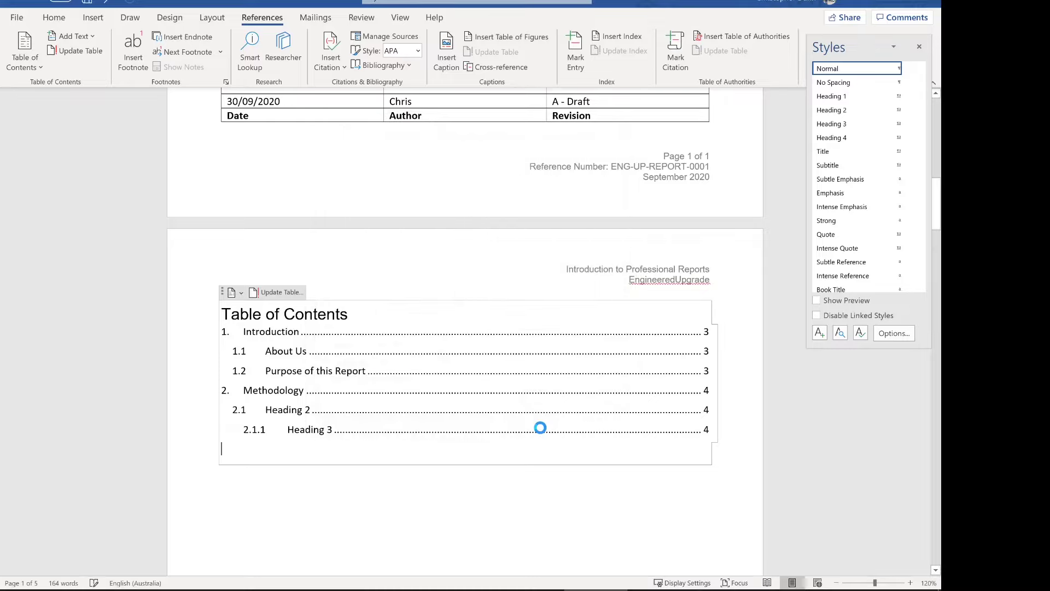
Insert a table of figures for the Figure caption label below the list of tables.
{"action": "left_click", "coordinate": [493, 36]}
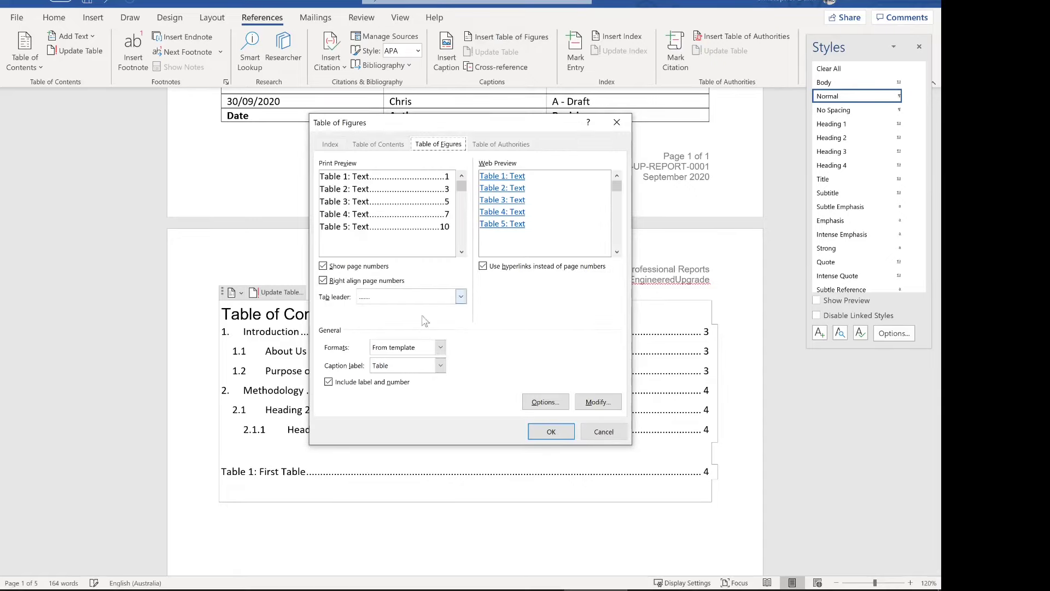
{"action": "left_click", "coordinate": [420, 368]}
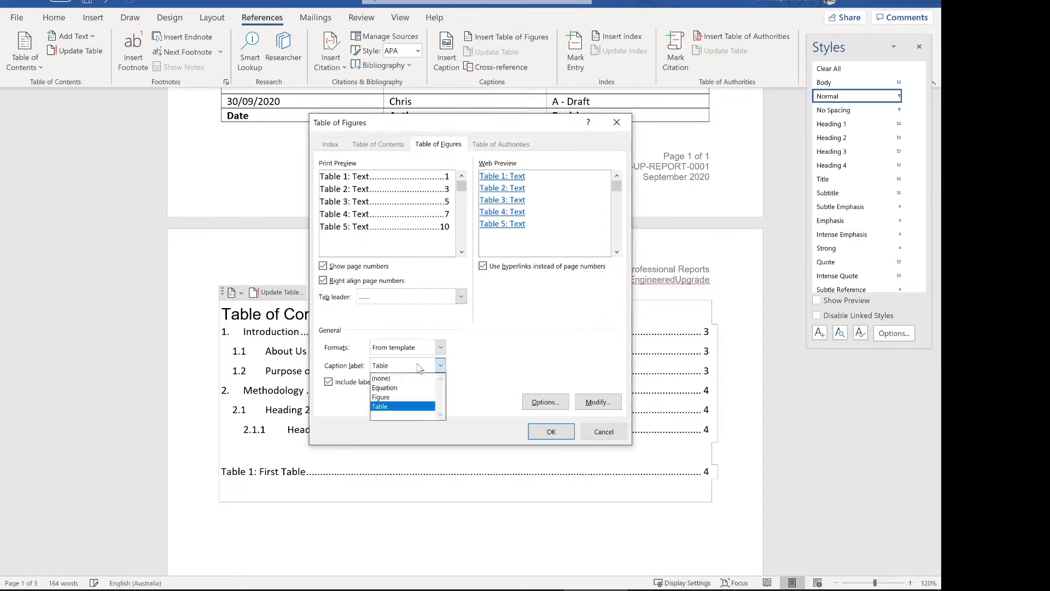
{"action": "left_click", "coordinate": [406, 399]}
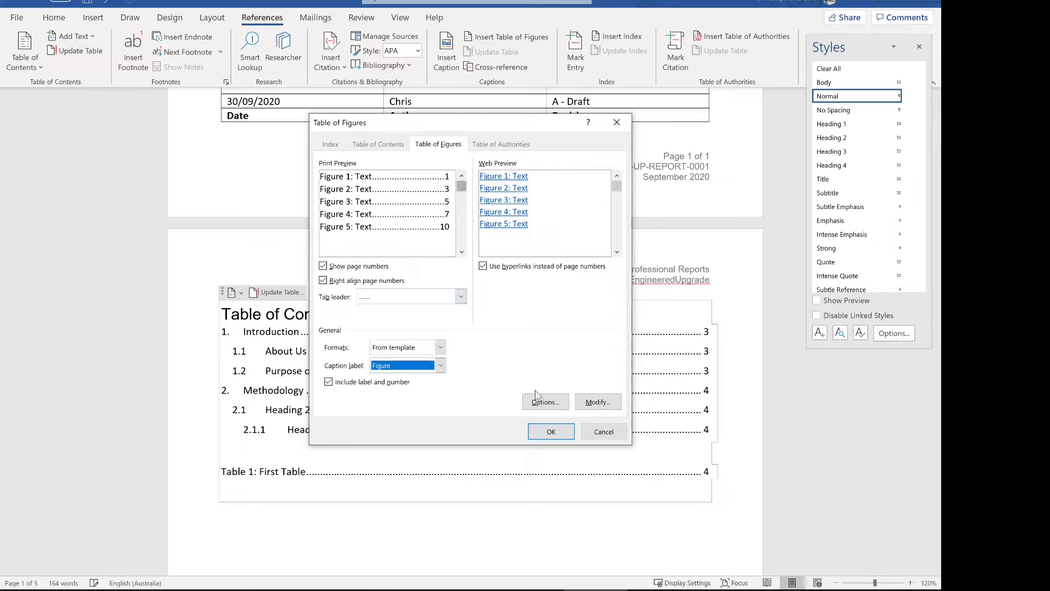
{"action": "left_click", "coordinate": [548, 428]}
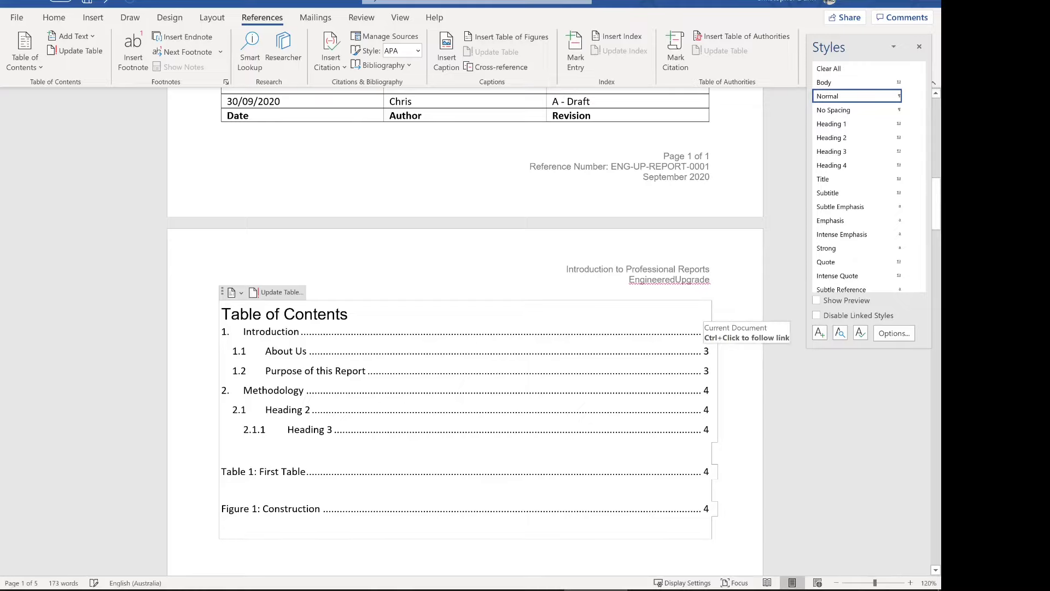
{"action": "scroll", "coordinate": [465, 328], "scroll_direction": "down", "scroll_amount": 3}
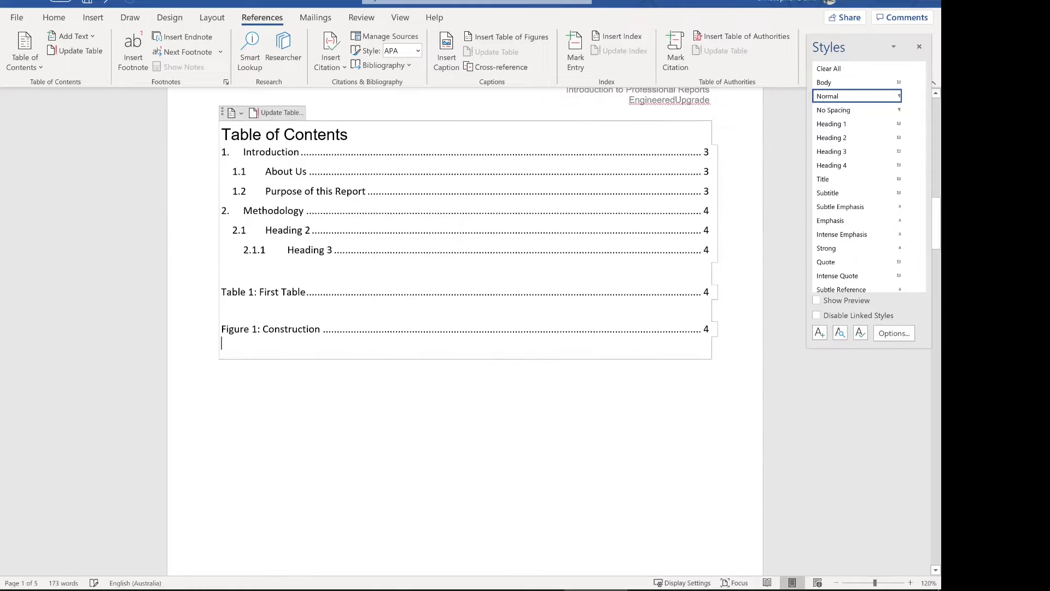
Unlink the Section 3 header on the Introduction page from the previous section.
{"action": "scroll", "coordinate": [668, 348], "scroll_direction": "up", "scroll_amount": 6}
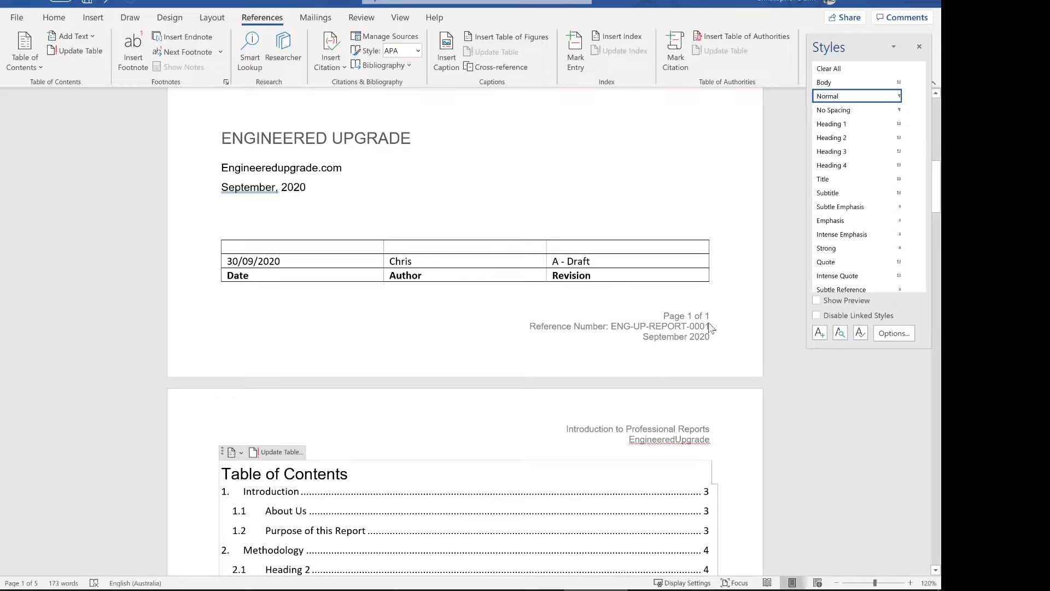
{"action": "double_click", "coordinate": [712, 328]}
{"action": "left_click", "coordinate": [676, 336]}
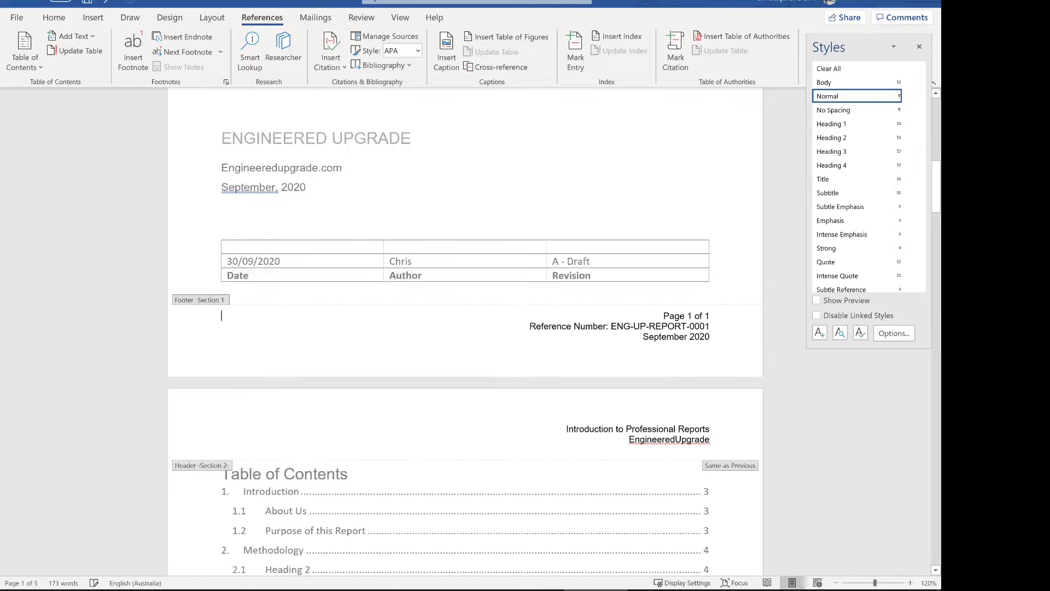
{"action": "key", "text": "ctrl+a"}
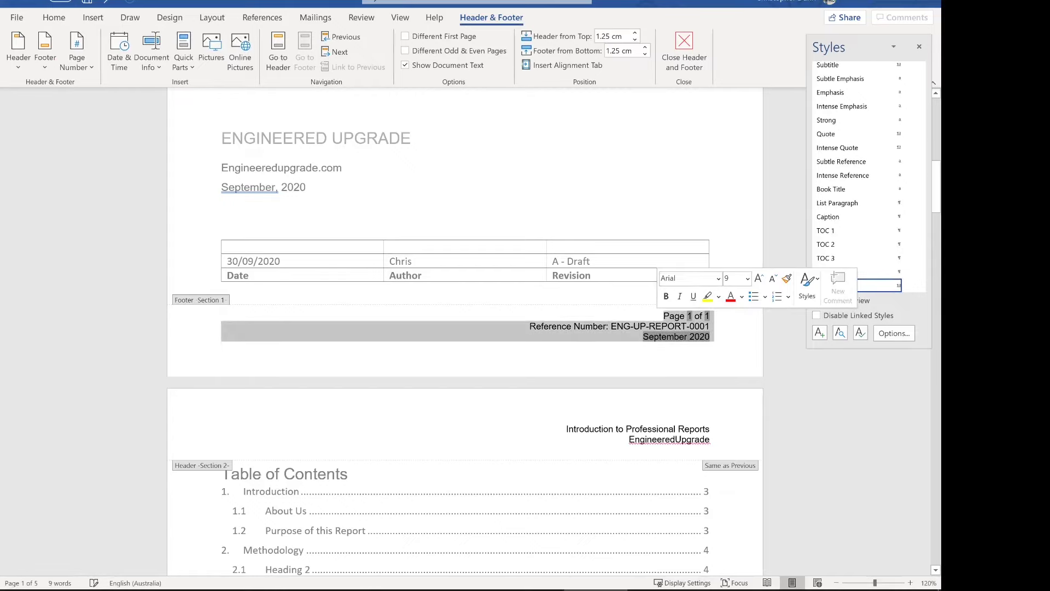
{"action": "scroll", "coordinate": [645, 462], "scroll_direction": "down", "scroll_amount": 5}
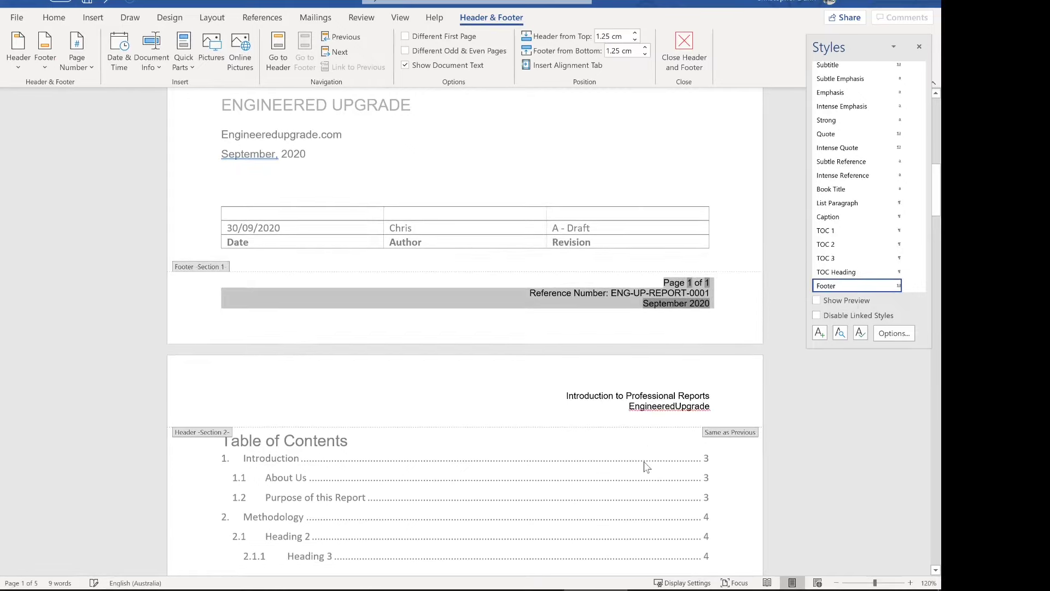
{"action": "scroll", "coordinate": [645, 466], "scroll_direction": "down", "scroll_amount": 10}
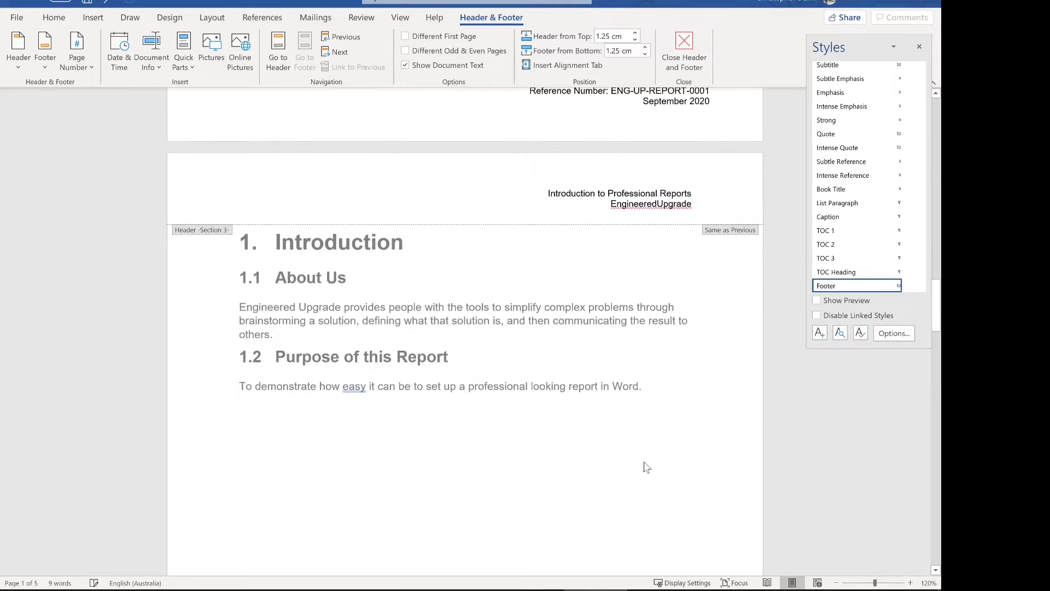
{"action": "left_click", "coordinate": [644, 207]}
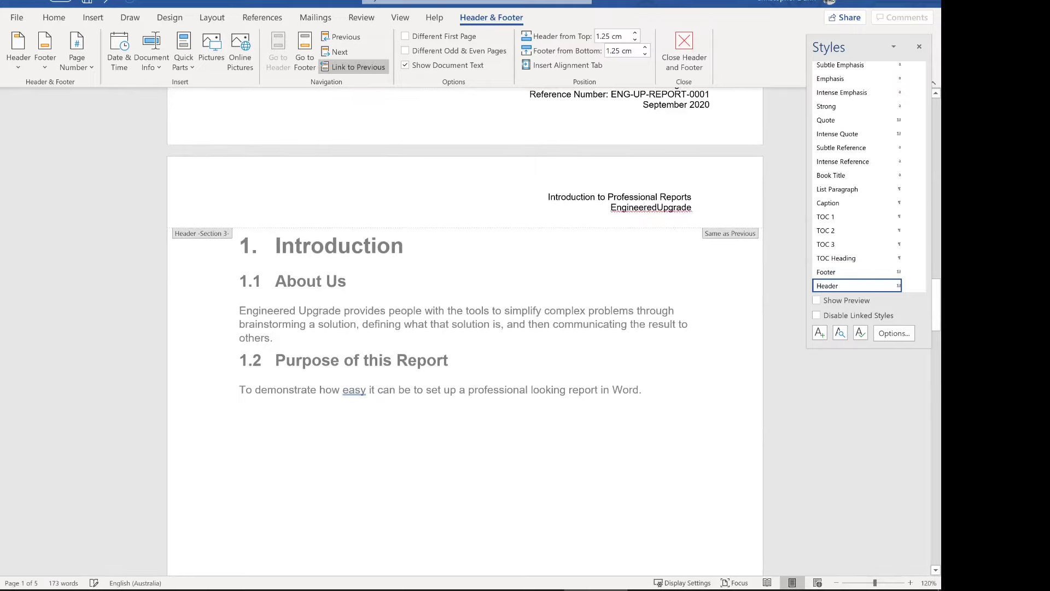
{"action": "left_click", "coordinate": [371, 68]}
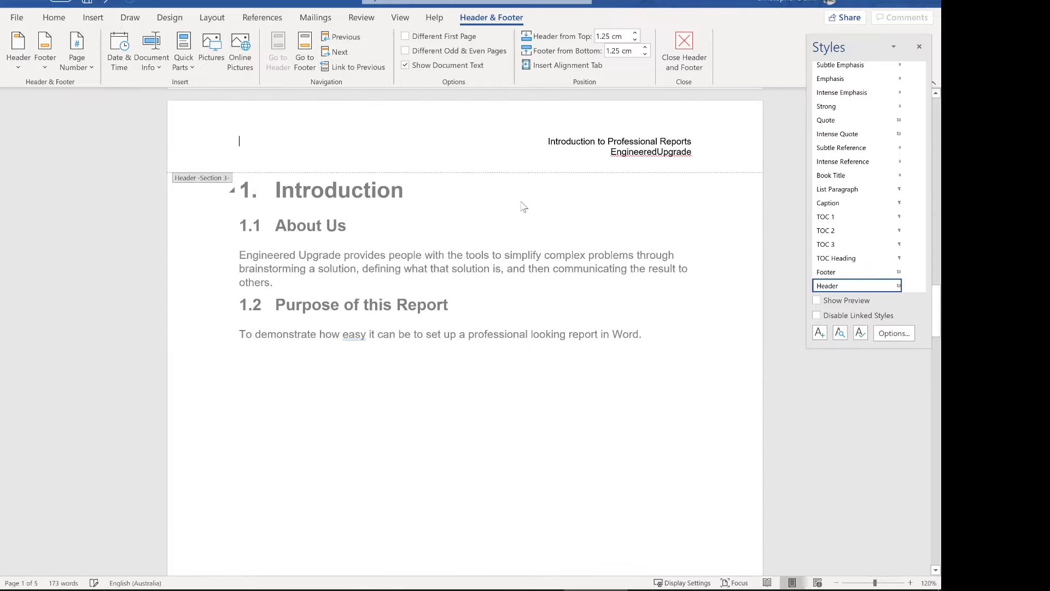
Try to delete both header lines from the cover page in Section 1.
{"action": "scroll", "coordinate": [563, 197], "scroll_direction": "up", "scroll_amount": 10}
{"action": "scroll", "coordinate": [563, 197], "scroll_direction": "up", "scroll_amount": 10}
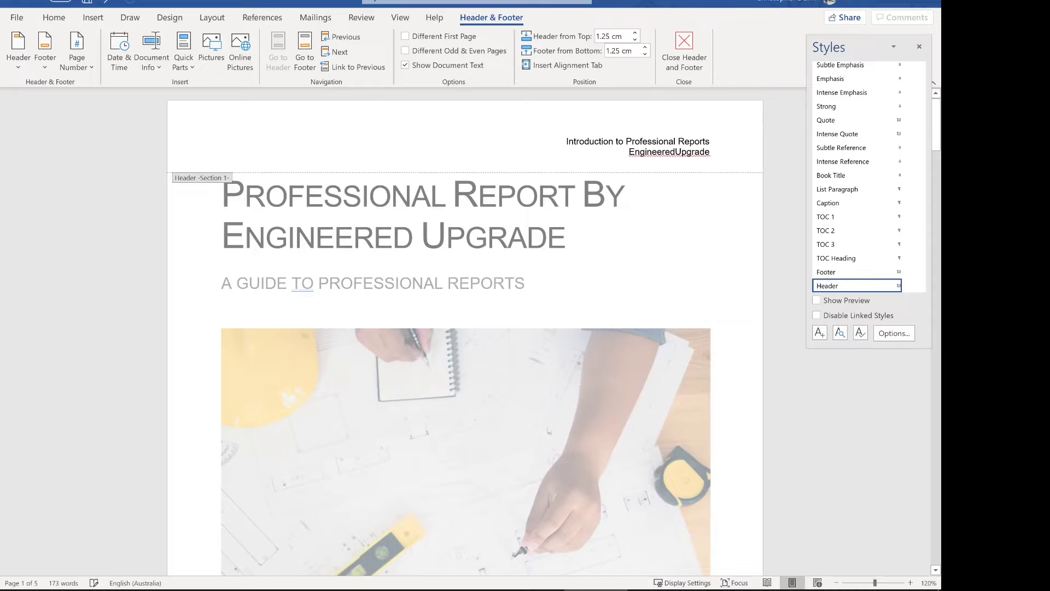
{"action": "triple_click", "coordinate": [569, 138]}
{"action": "key", "text": "Delete"}
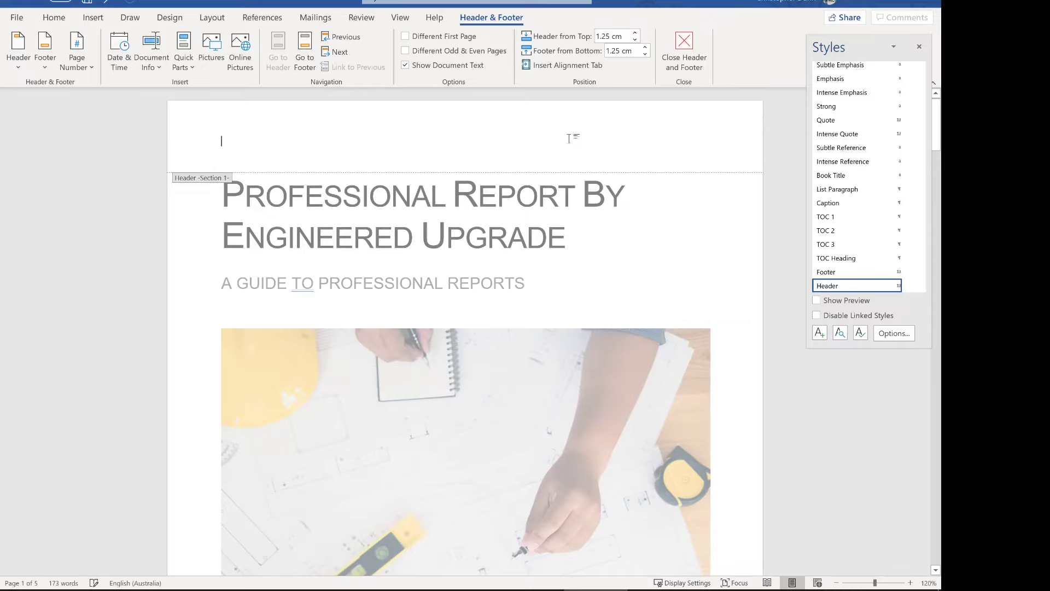
Try to delete the page number, reference number and date lines from the cover page footer.
{"action": "scroll", "coordinate": [569, 139], "scroll_direction": "down", "scroll_amount": 3}
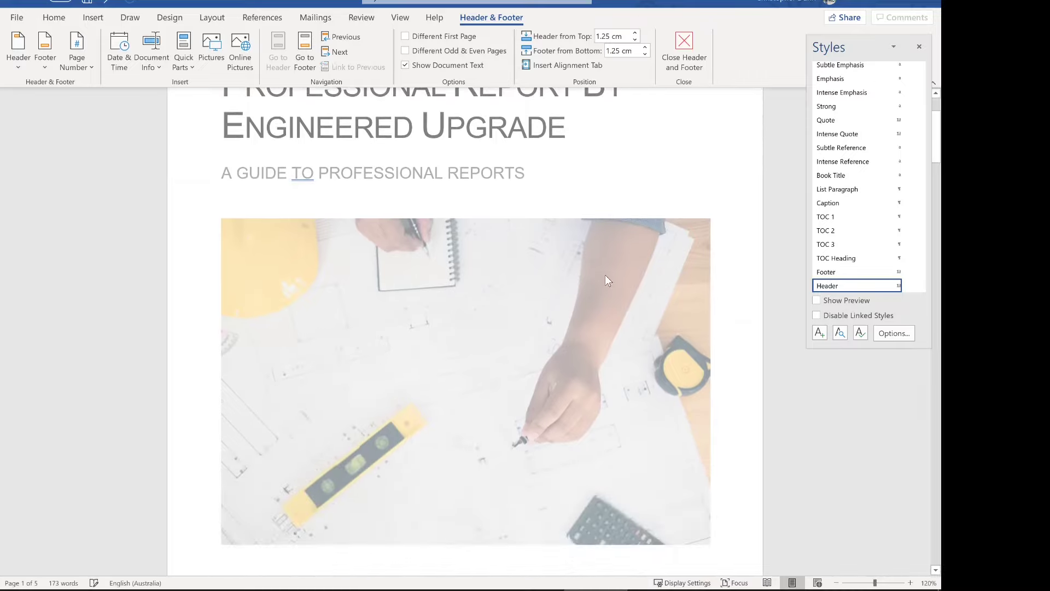
{"action": "scroll", "coordinate": [604, 279], "scroll_direction": "down", "scroll_amount": 9}
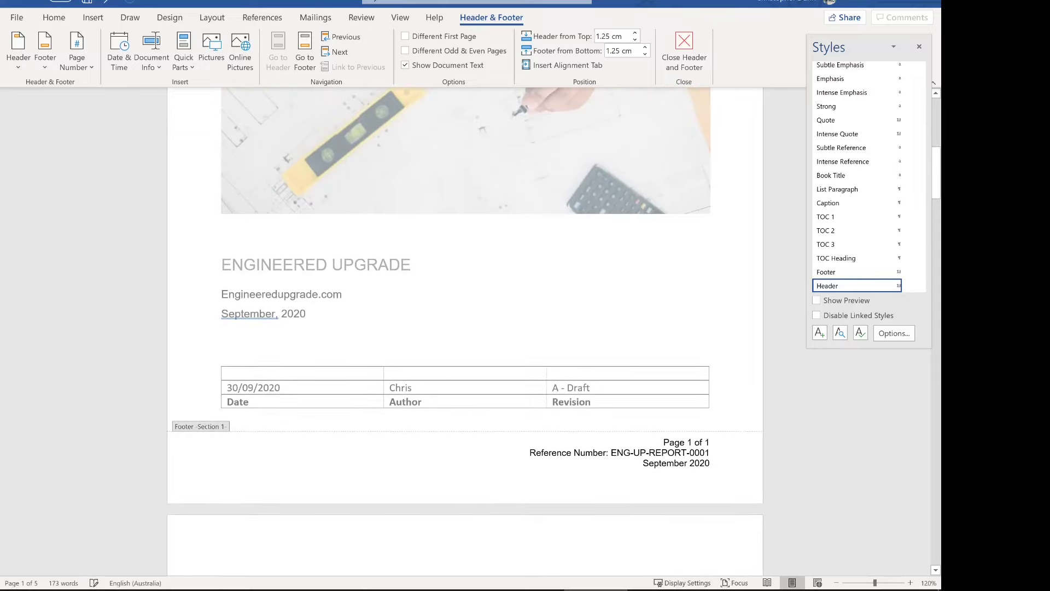
{"action": "triple_click", "coordinate": [635, 452]}
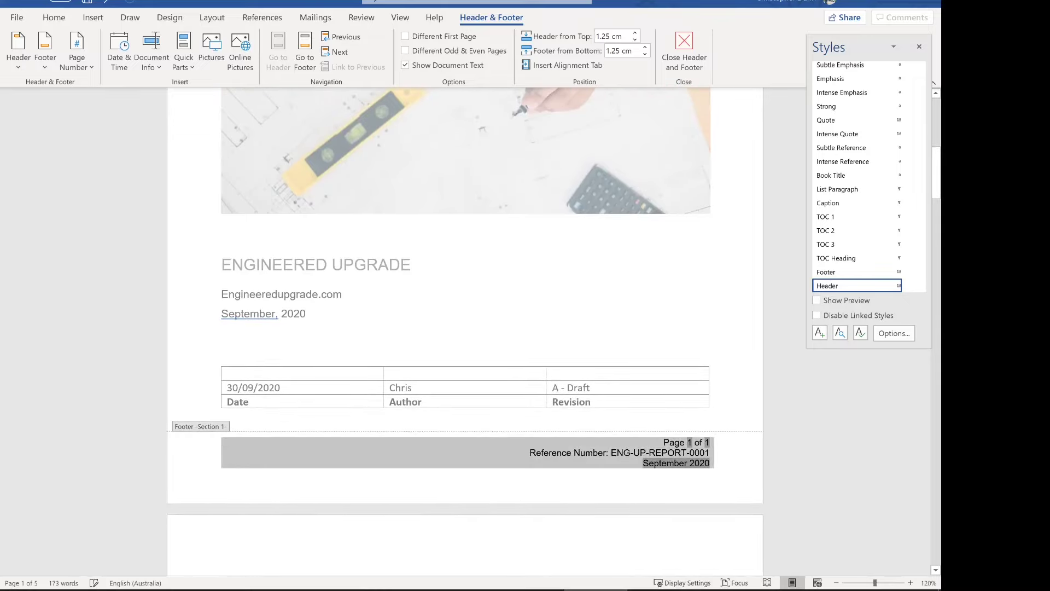
{"action": "key", "text": "Delete"}
Check the Section 3 footer and undo the cover page footer and header deletions.
{"action": "scroll", "coordinate": [631, 353], "scroll_direction": "down", "scroll_amount": 15}
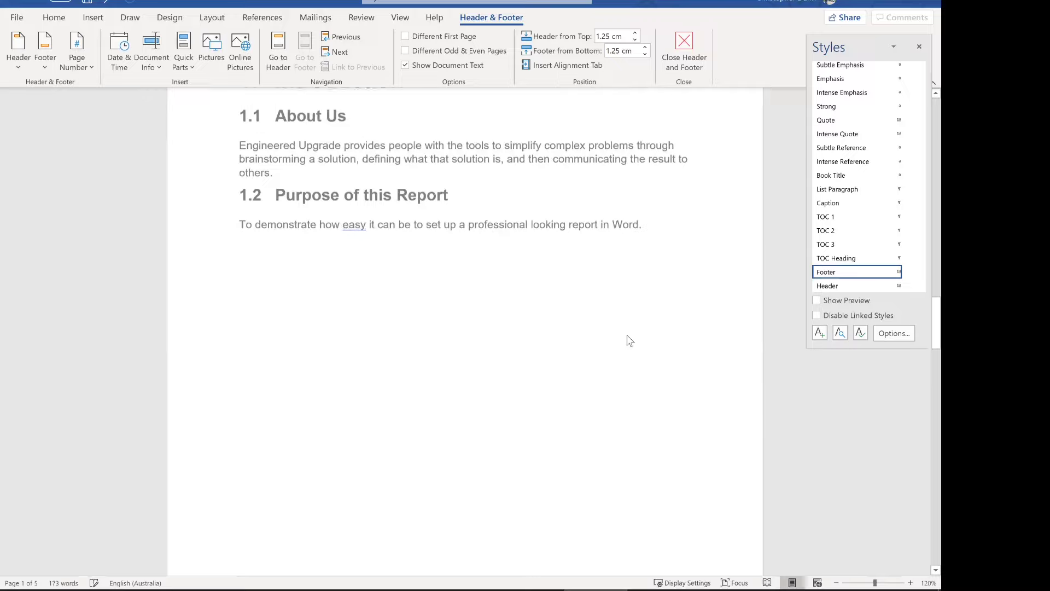
{"action": "scroll", "coordinate": [629, 340], "scroll_direction": "down", "scroll_amount": 15}
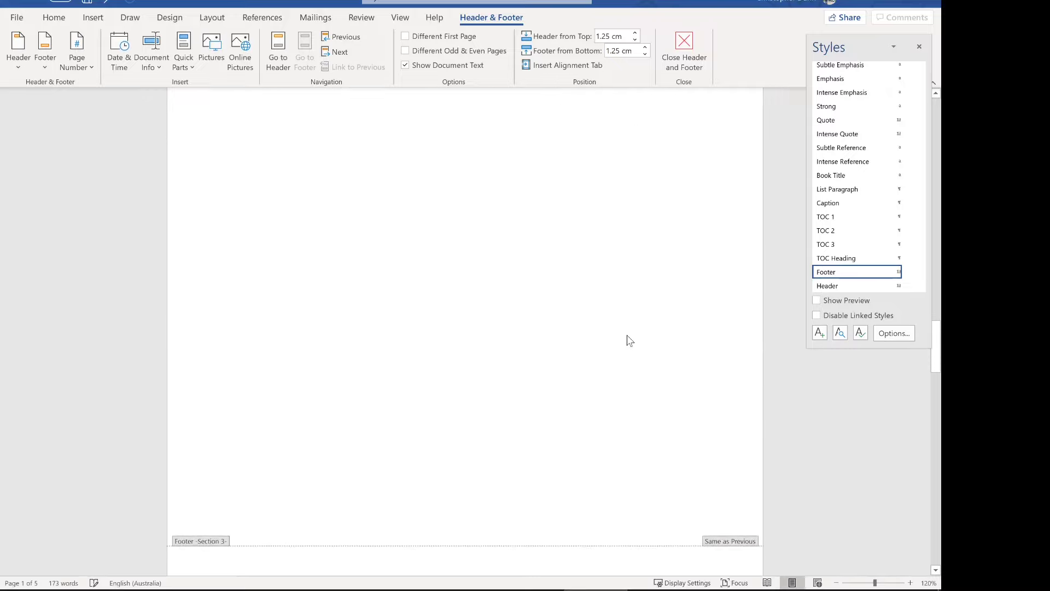
{"action": "scroll", "coordinate": [629, 340], "scroll_direction": "down", "scroll_amount": 1}
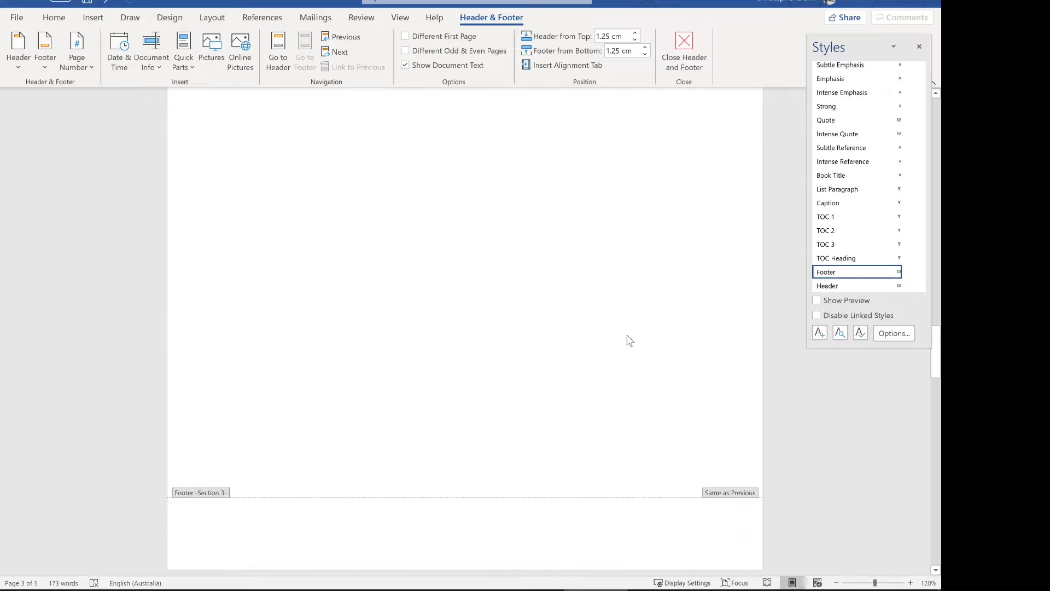
{"action": "key", "text": "Up"}
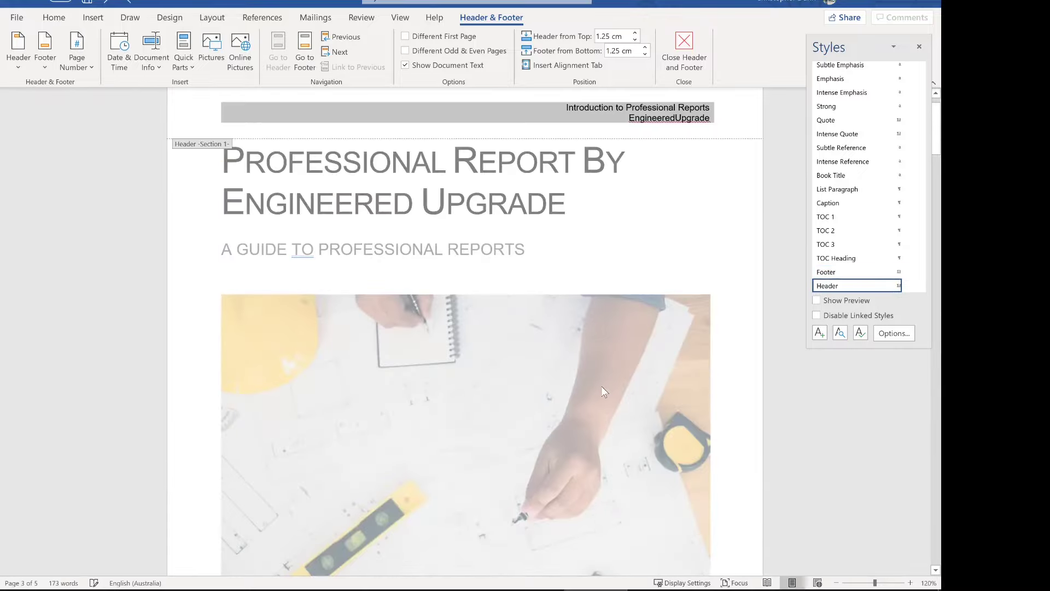
Unlink the Section 3 footer below the Introduction content from the previous section.
{"action": "key", "text": "Down"}
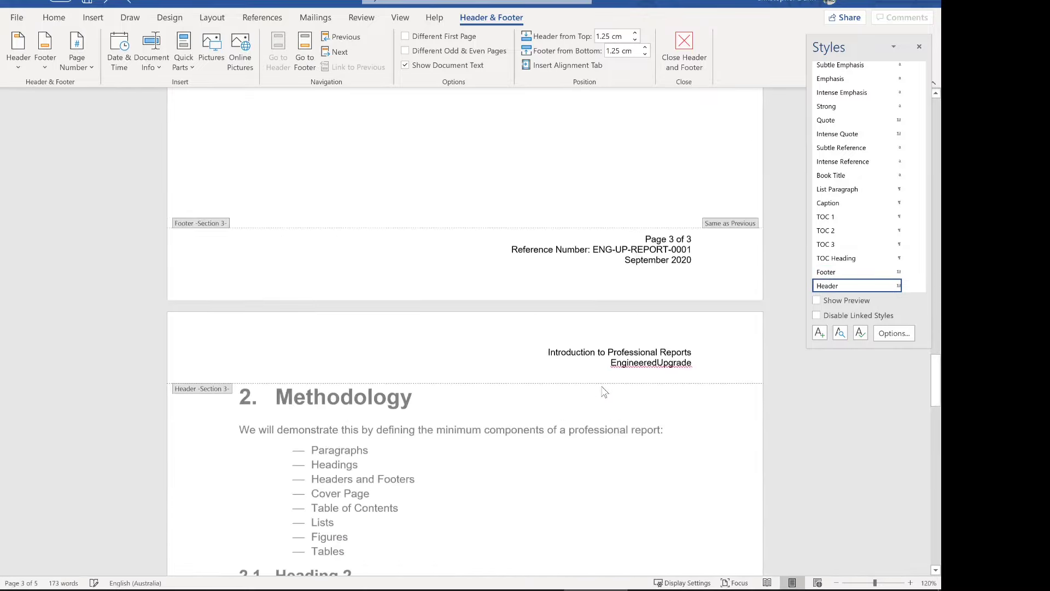
{"action": "scroll", "coordinate": [601, 390], "scroll_direction": "down", "scroll_amount": 8}
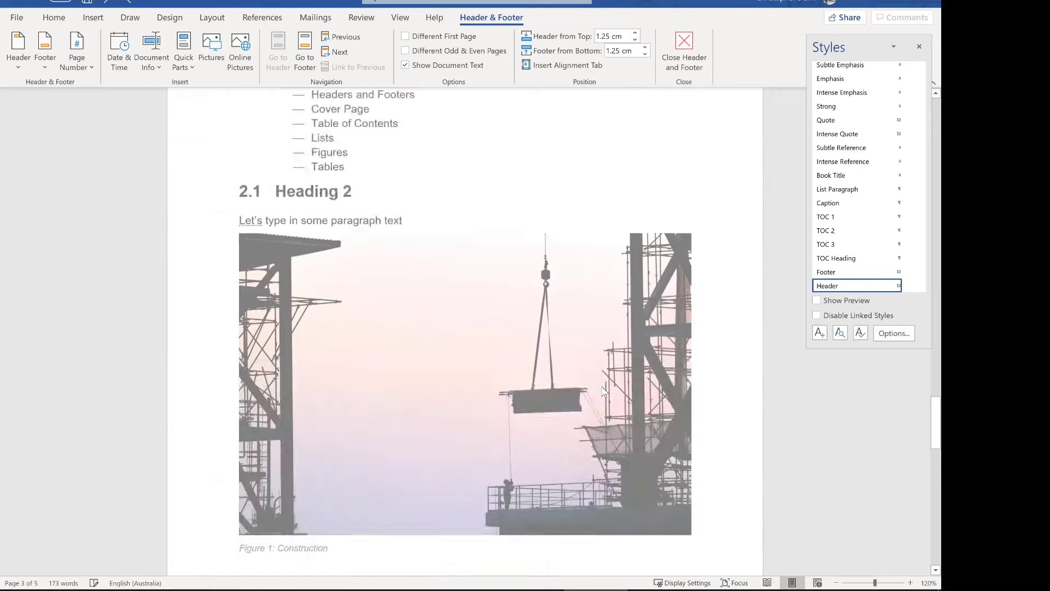
{"action": "scroll", "coordinate": [624, 309], "scroll_direction": "up", "scroll_amount": 5}
{"action": "key", "text": "Down"}
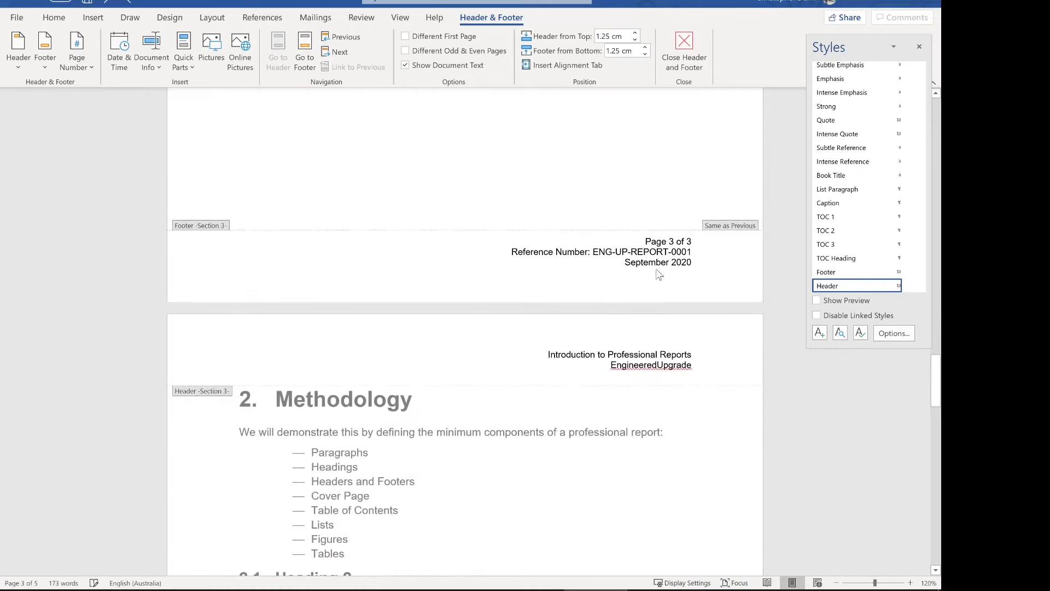
{"action": "key", "text": "Up"}
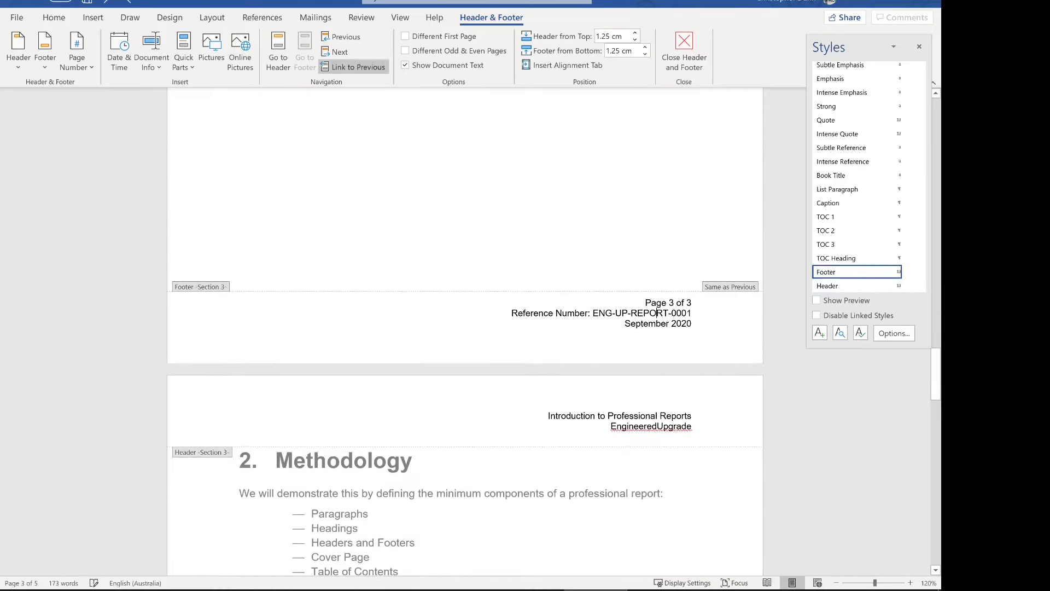
{"action": "left_click", "coordinate": [377, 67]}
Delete the page number, reference number and date lines from the Section 1 footer on the cover page.
{"action": "scroll", "coordinate": [518, 232], "scroll_direction": "up", "scroll_amount": 15}
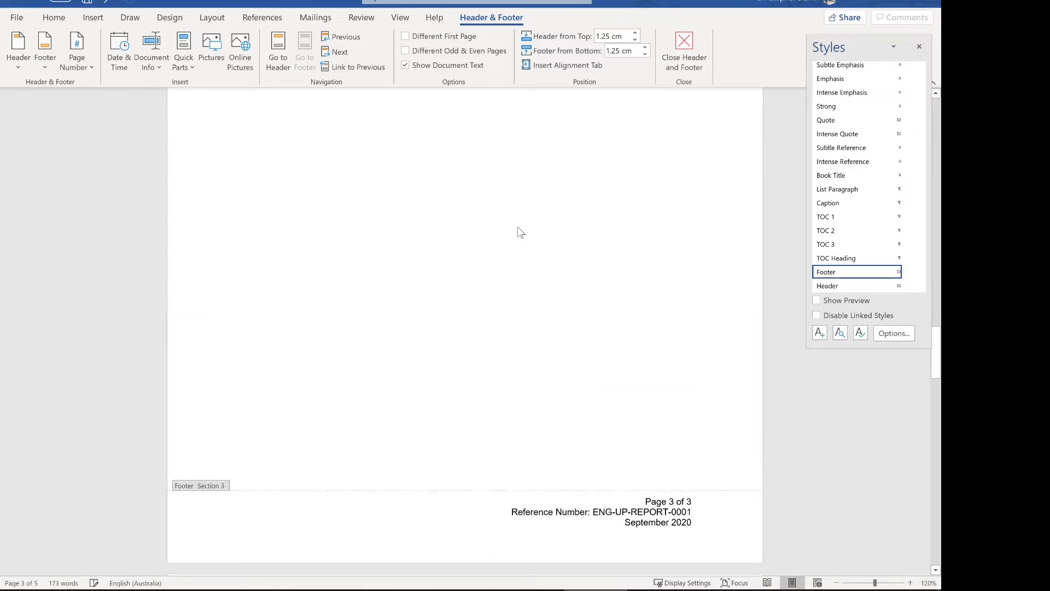
{"action": "scroll", "coordinate": [517, 232], "scroll_direction": "up", "scroll_amount": 3}
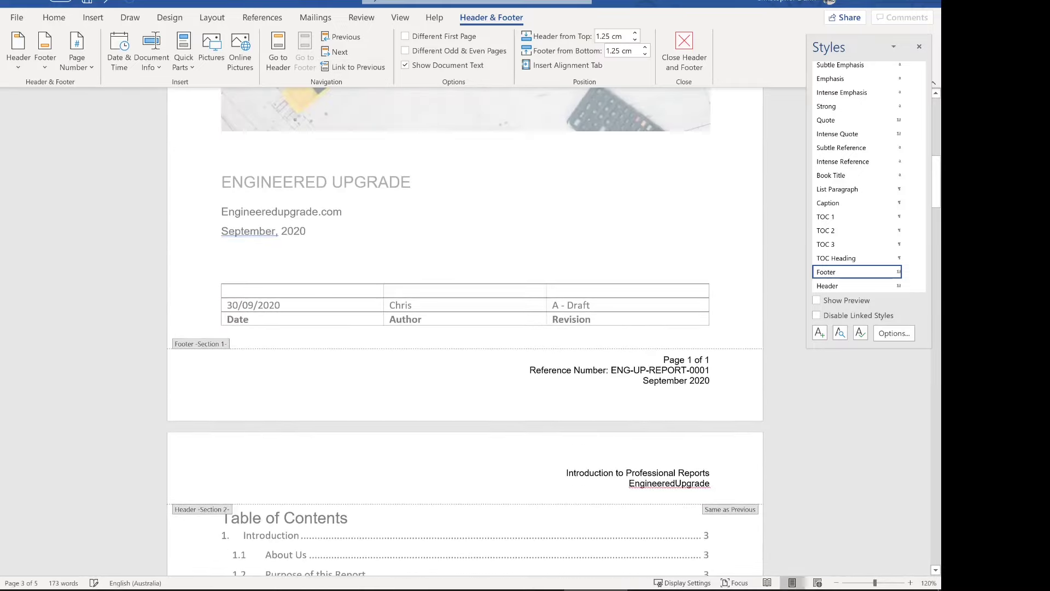
{"action": "left_click_drag", "start_coordinate": [711, 381], "coordinate": [659, 358]}
{"action": "key", "text": "Delete"}
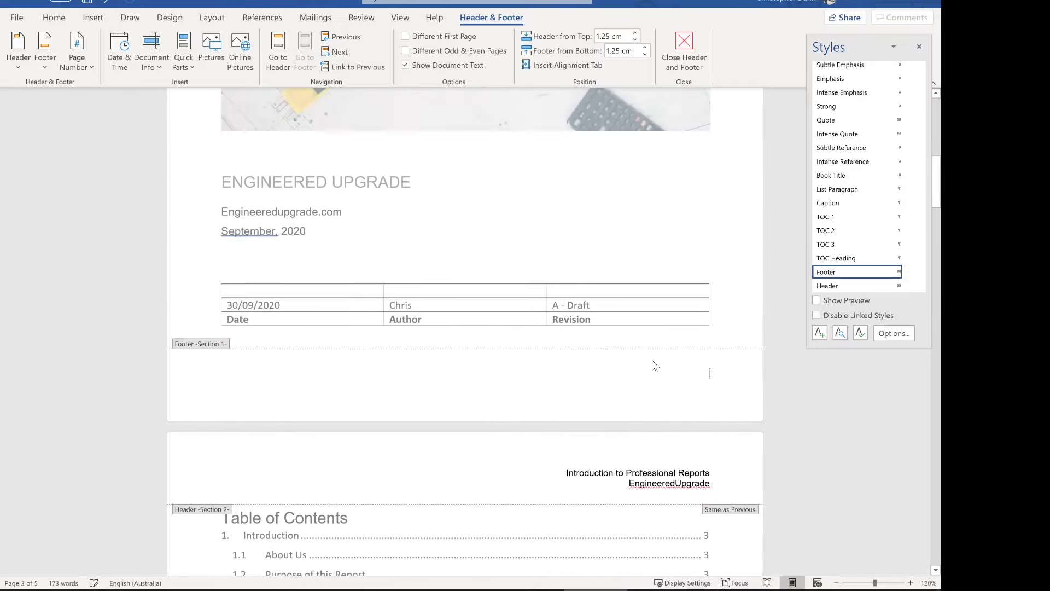
Delete both header lines from the cover page and return to editing the document body.
{"action": "scroll", "coordinate": [654, 365], "scroll_direction": "up", "scroll_amount": 10}
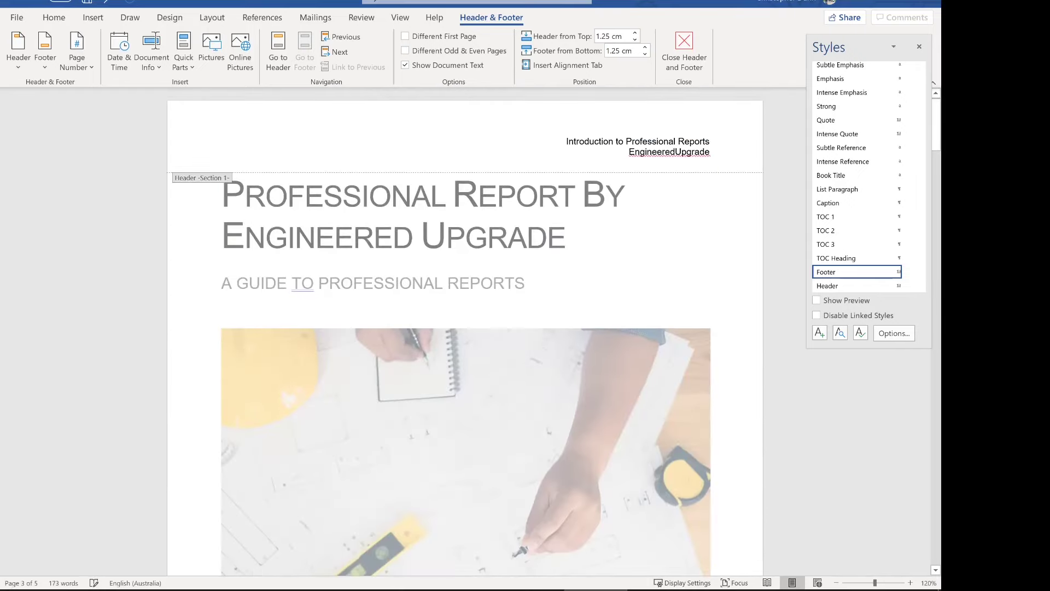
{"action": "left_click_drag", "start_coordinate": [710, 155], "coordinate": [566, 141]}
{"action": "key", "text": "Delete"}
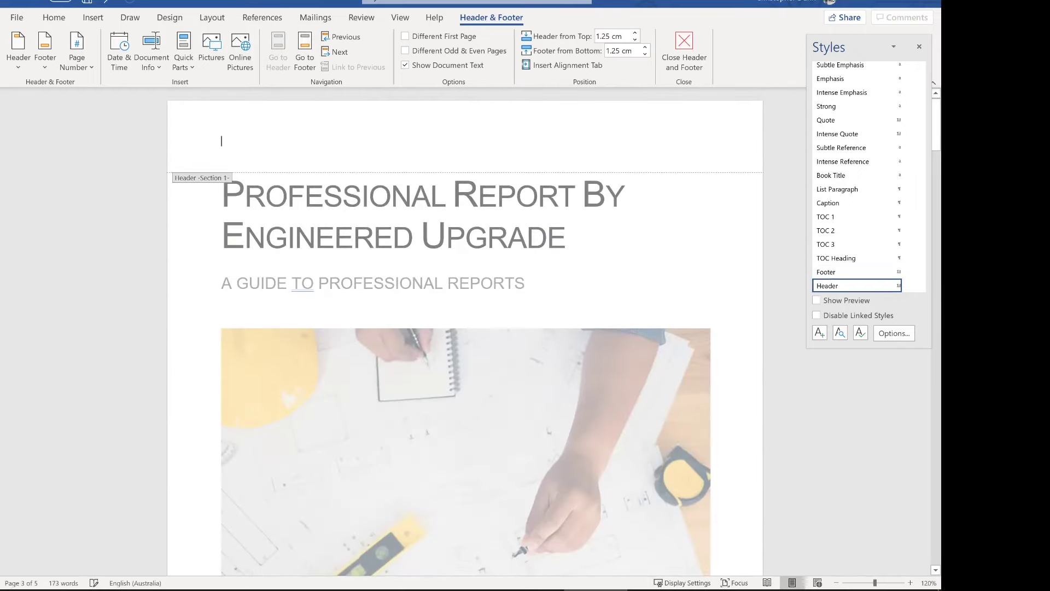
{"action": "double_click", "coordinate": [566, 241]}
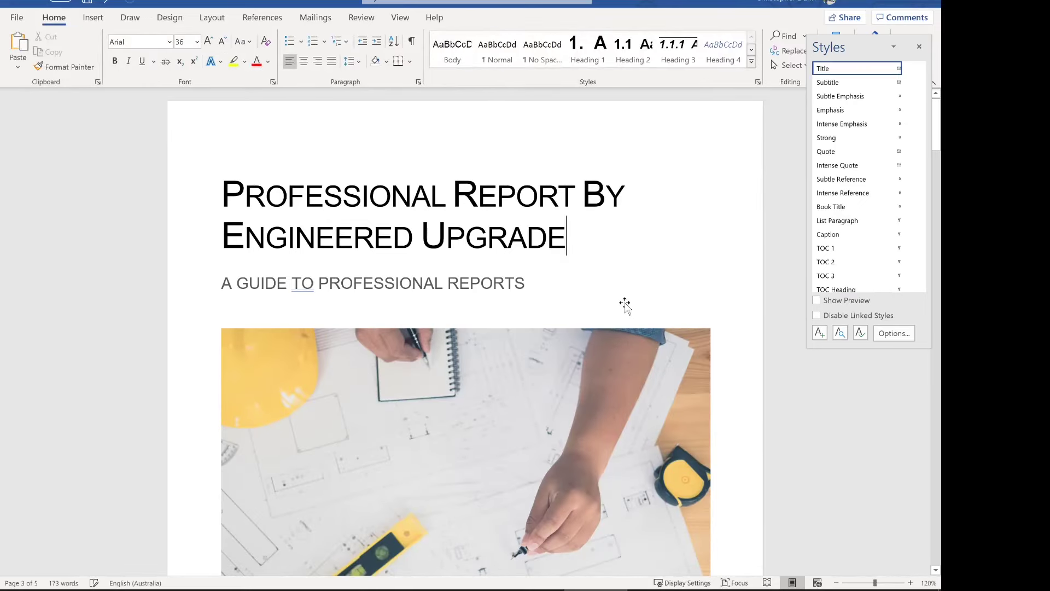
Close the Styles pane and review the cover page and the table of contents page.
{"action": "scroll", "coordinate": [623, 300], "scroll_direction": "down", "scroll_amount": 2}
{"action": "left_click", "coordinate": [921, 46]}
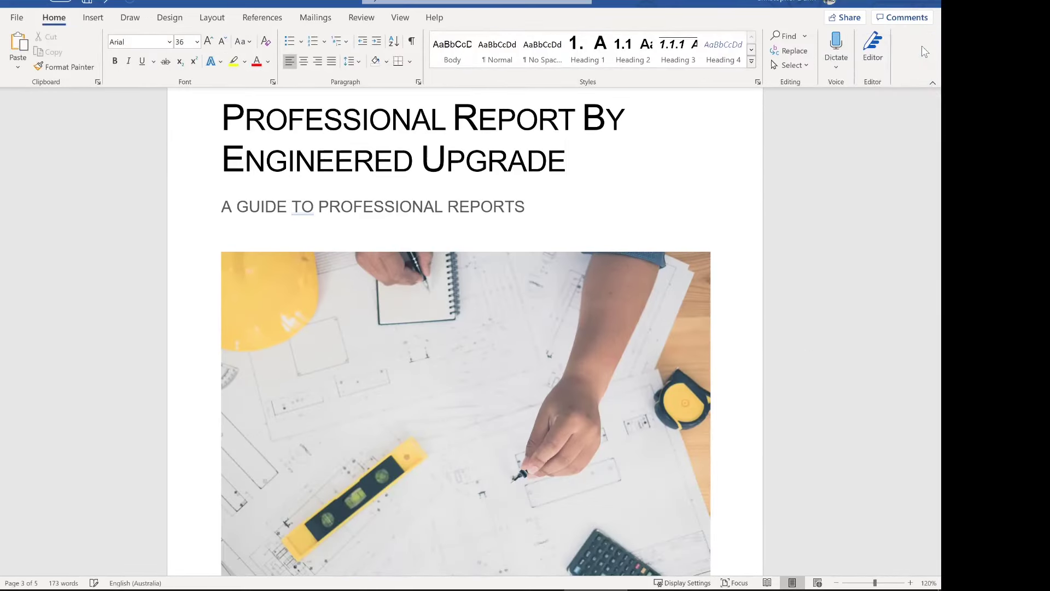
{"action": "scroll", "coordinate": [599, 142], "scroll_direction": "down", "scroll_amount": 10}
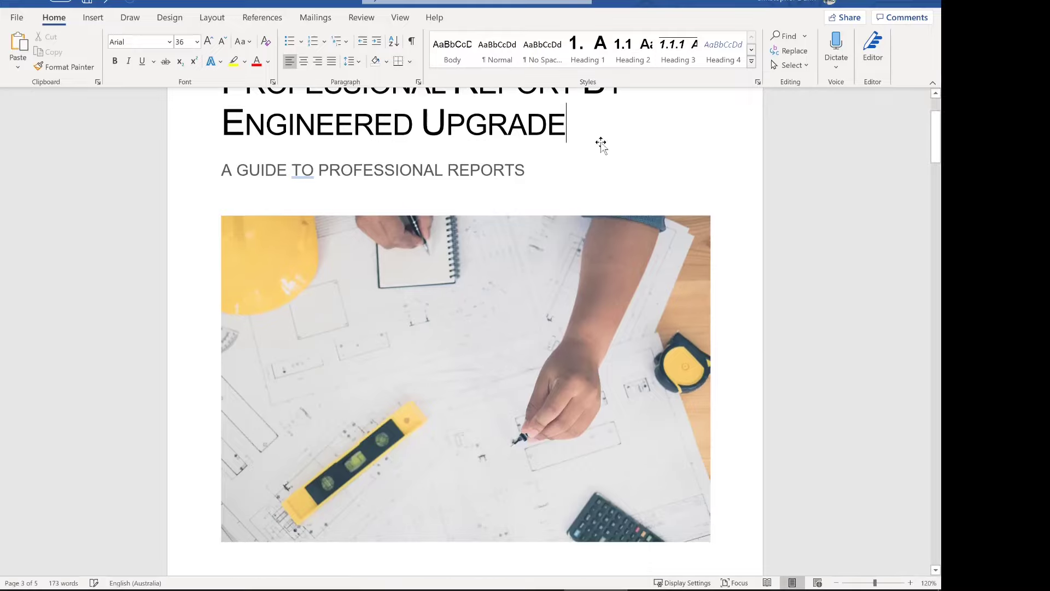
{"action": "scroll", "coordinate": [465, 328], "scroll_direction": "down", "scroll_amount": 10}
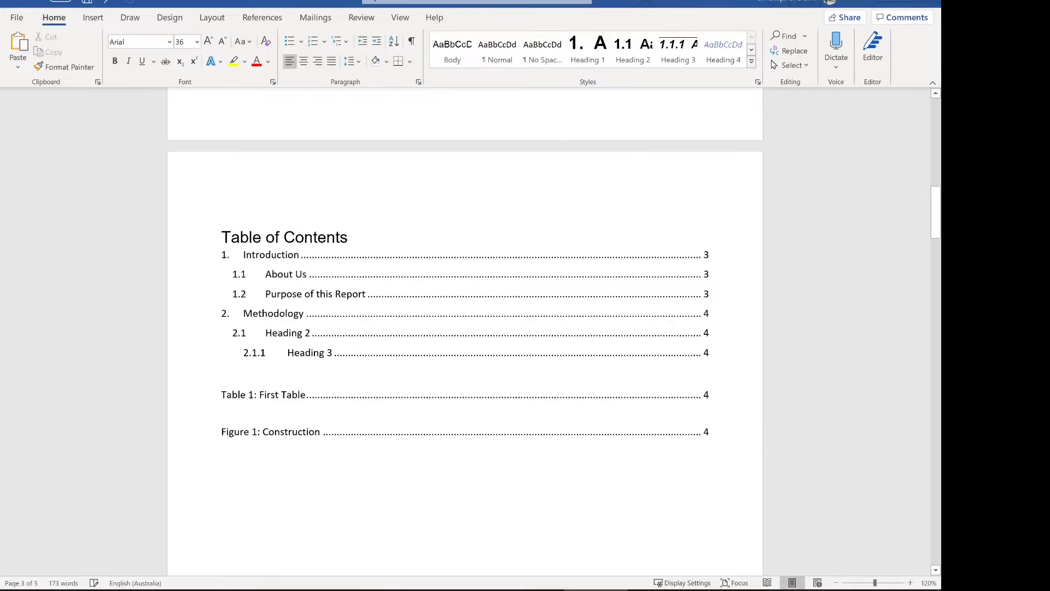
{"action": "scroll", "coordinate": [584, 244], "scroll_direction": "down", "scroll_amount": 6}
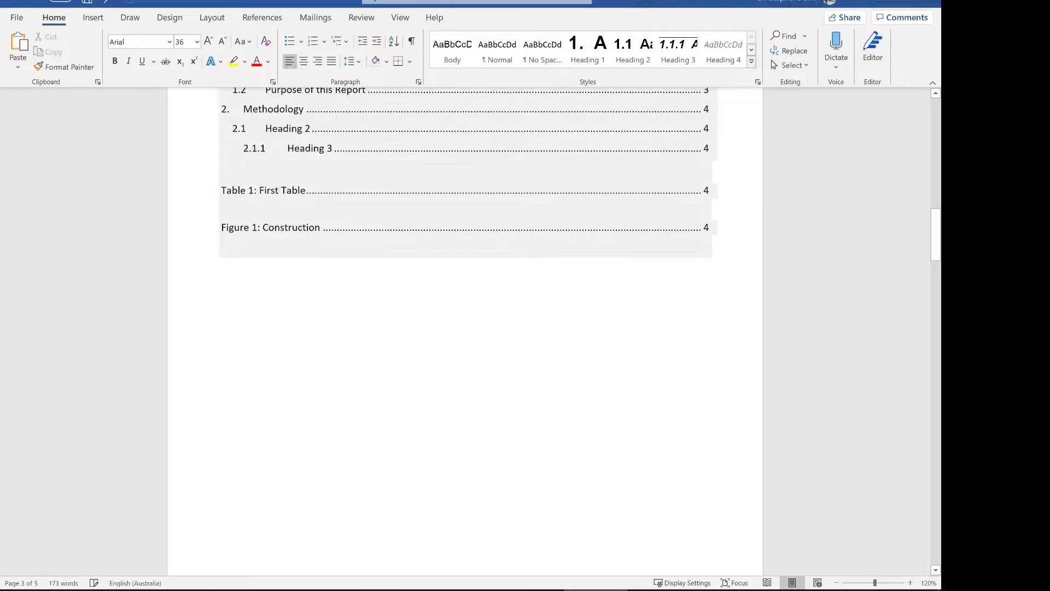
Review the caption lists and the Introduction page, including its header, in the document body.
{"action": "scroll", "coordinate": [584, 244], "scroll_direction": "down", "scroll_amount": 5}
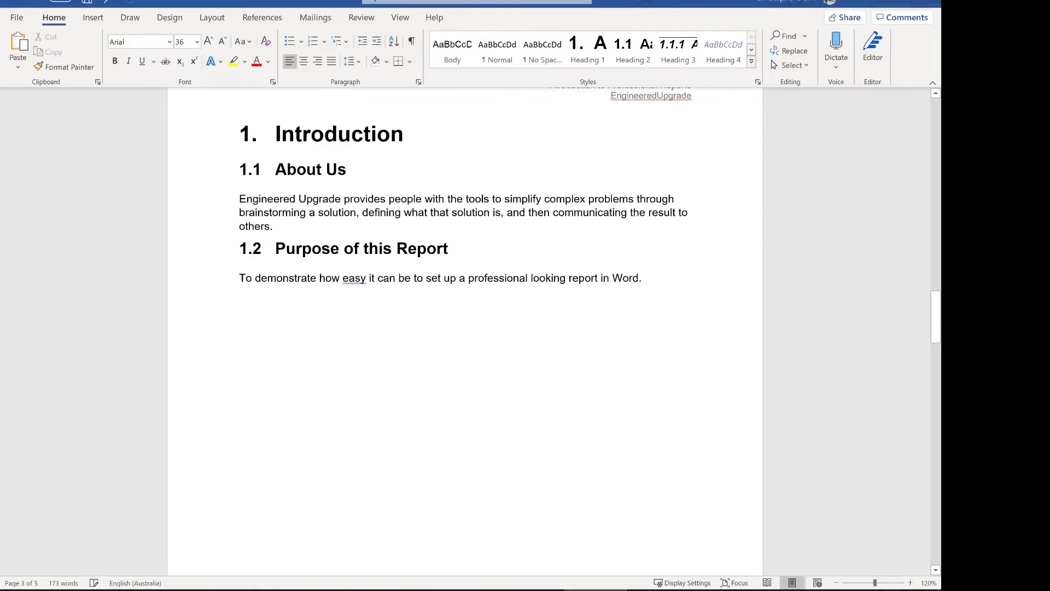
{"action": "scroll", "coordinate": [465, 328], "scroll_direction": "down", "scroll_amount": 2}
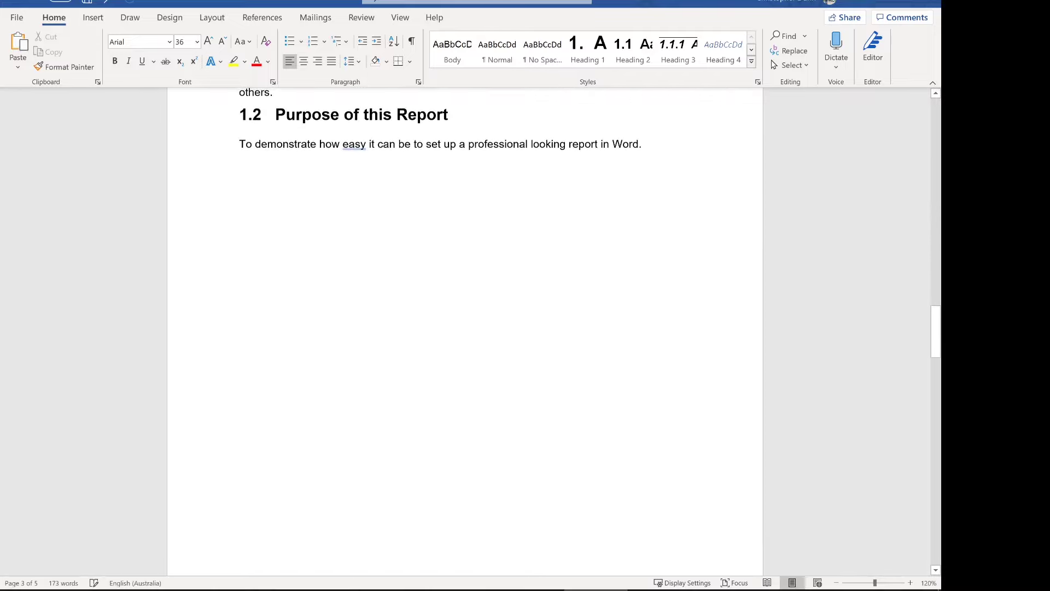
{"action": "scroll", "coordinate": [465, 328], "scroll_direction": "up", "scroll_amount": 4}
{"action": "scroll", "coordinate": [464, 328], "scroll_direction": "up", "scroll_amount": 6}
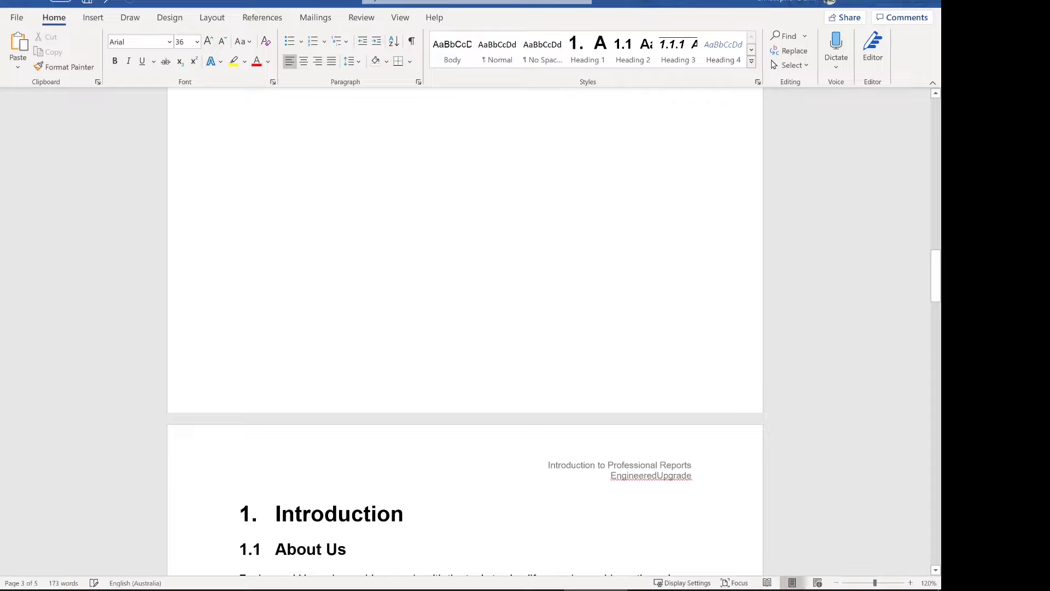
Open the print preview and check the pages in order from the cover page through the Methodology page.
{"action": "key", "text": "ctrl+p"}
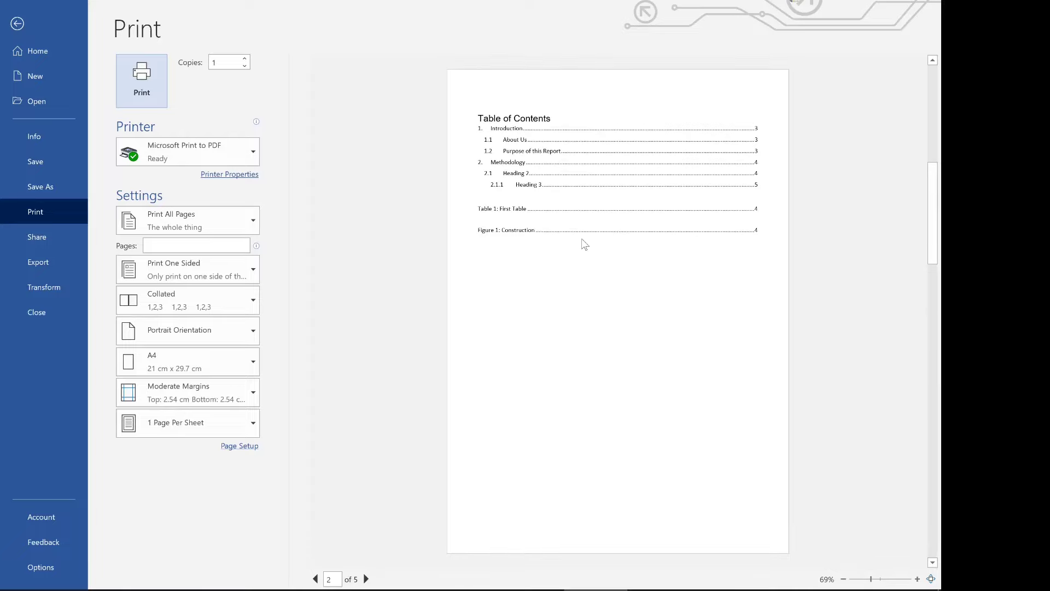
{"action": "left_click", "coordinate": [316, 579]}
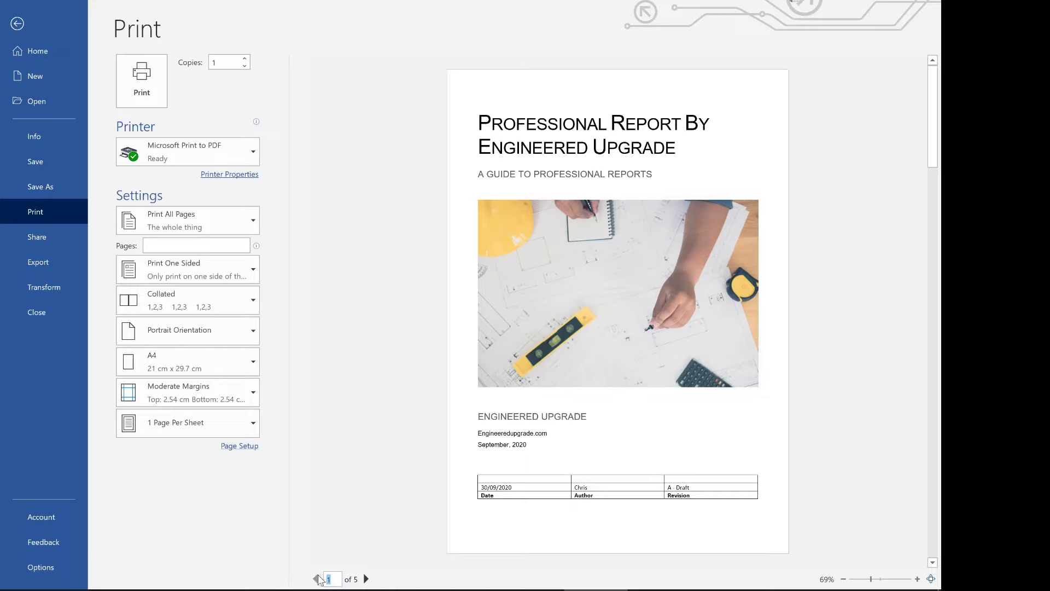
{"action": "left_click", "coordinate": [366, 579]}
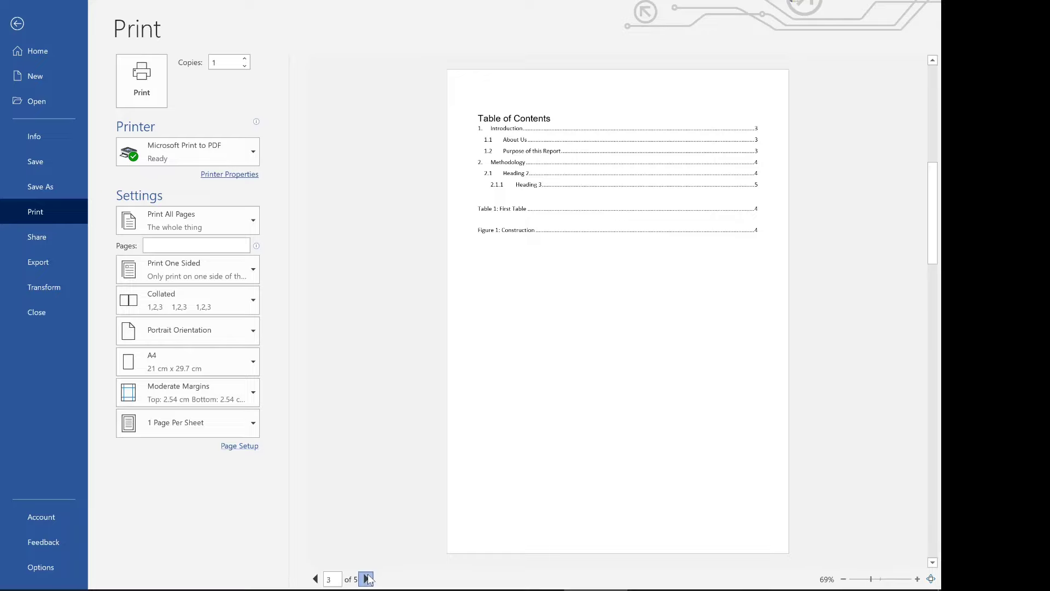
{"action": "left_click", "coordinate": [366, 578]}
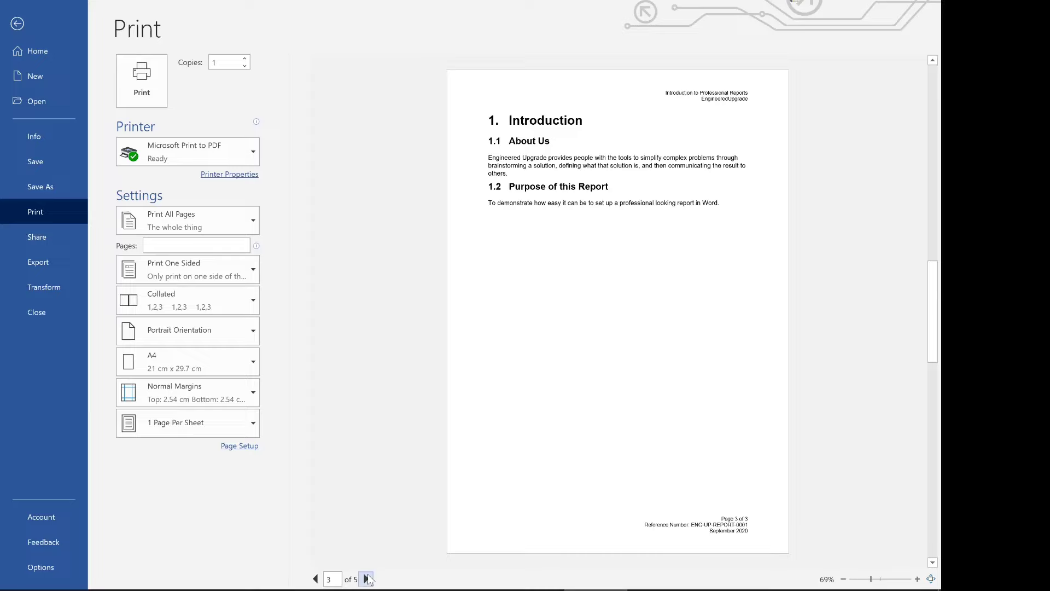
{"action": "left_click", "coordinate": [367, 579]}
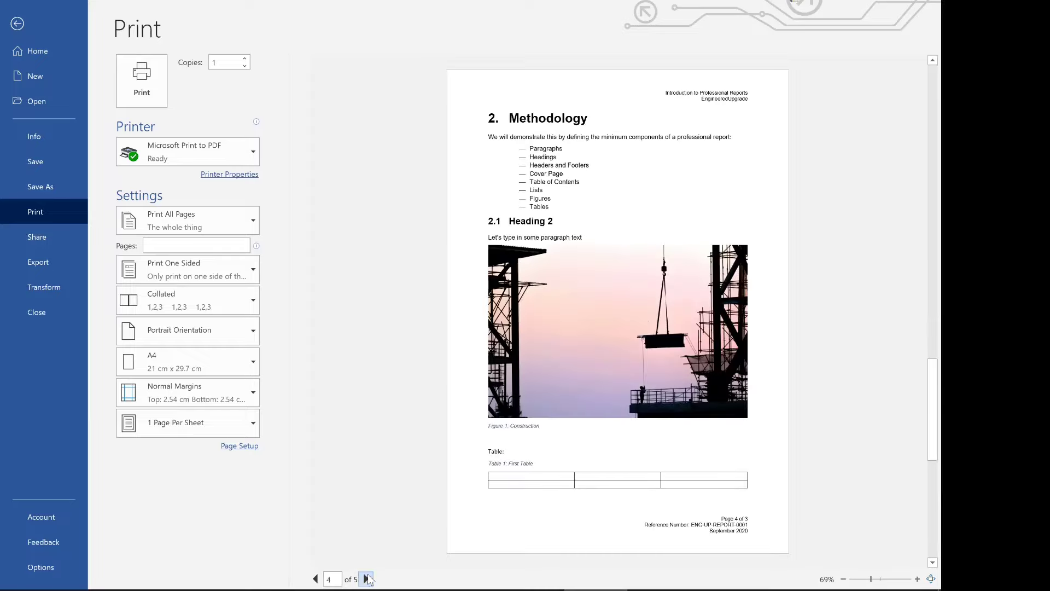